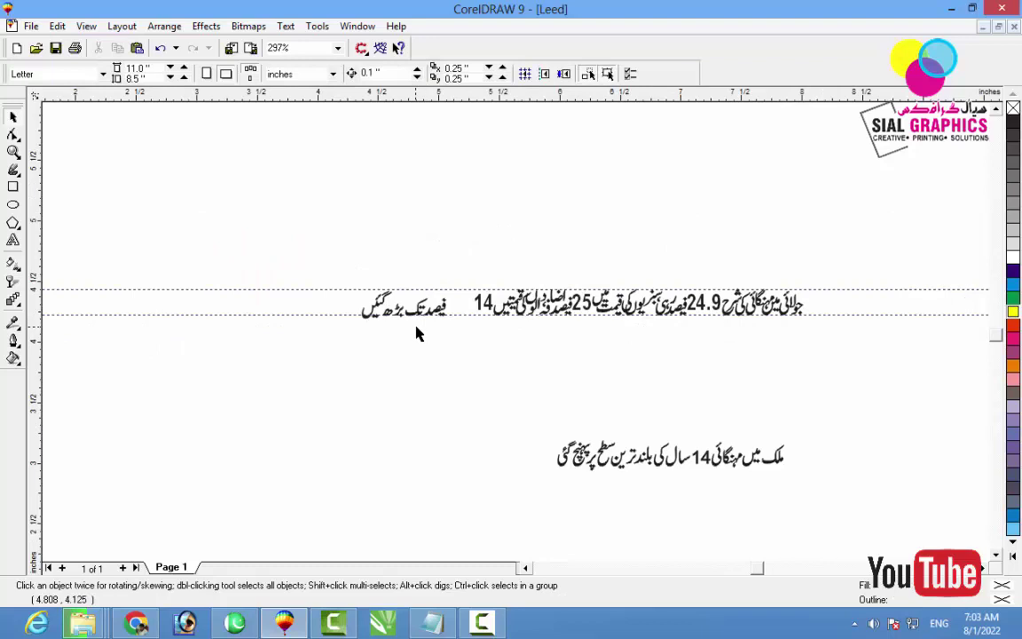
Raise the phrase فیصد تک بڑھ گئیں so that its lowest letter rests on the lower guideline
left_click_drag(325, 264, 468, 340)
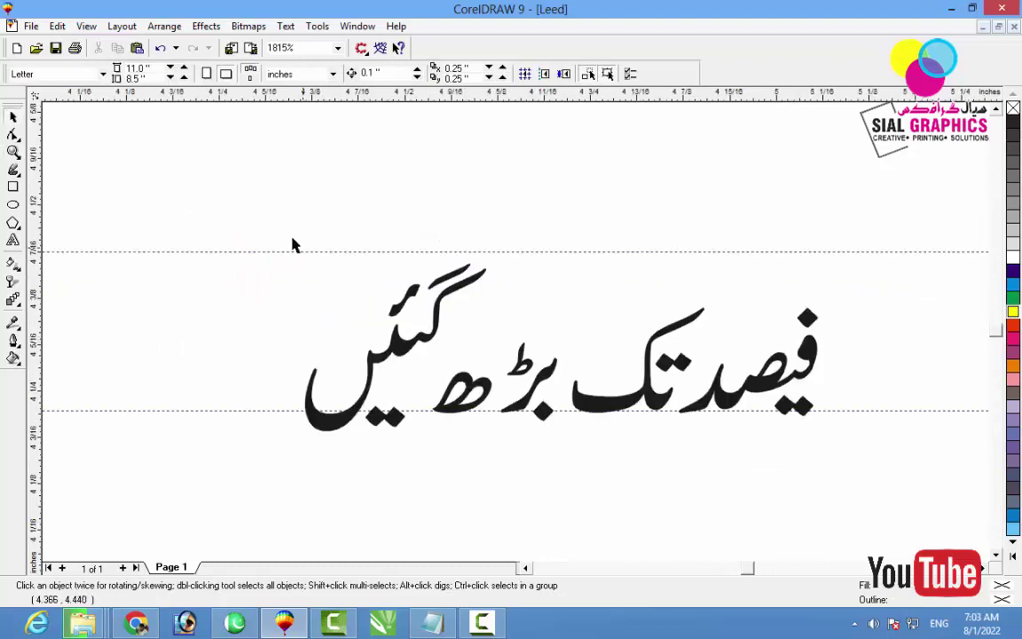
left_click_drag(262, 233, 805, 433)
left_click_drag(752, 391, 752, 373)
left_click(784, 456)
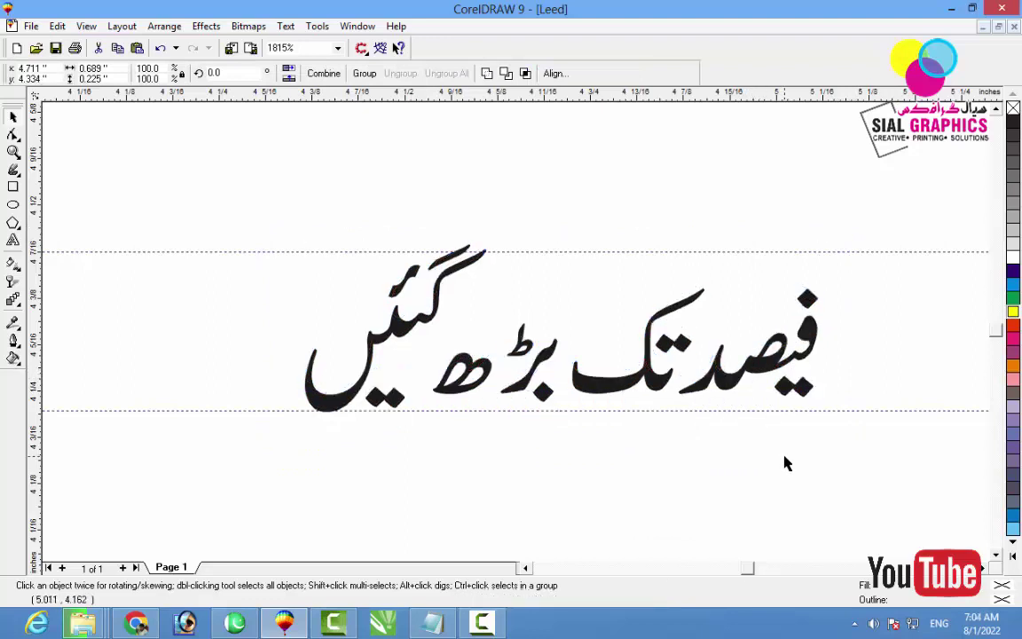
Tuck the word تک up and in against فیصد, right after the number 14 in the headline
key("F3")
left_click_drag(316, 288, 463, 324)
key("F2")
left_click_drag(386, 252, 579, 351)
left_click(556, 406)
left_click_drag(537, 432, 413, 255)
left_click_drag(510, 348, 579, 326)
Raise the letter ھ above بڑ and close up بڑھ and گئیں against the preceding words
mouse_move(378, 352)
left_mouse_down()
mouse_move(415, 284)
mouse_move(423, 300)
left_mouse_up()
left_click_drag(372, 247, 468, 407)
left_click_drag(405, 346, 491, 344)
left_click_drag(223, 248, 438, 406)
left_click_drag(355, 322, 441, 331)
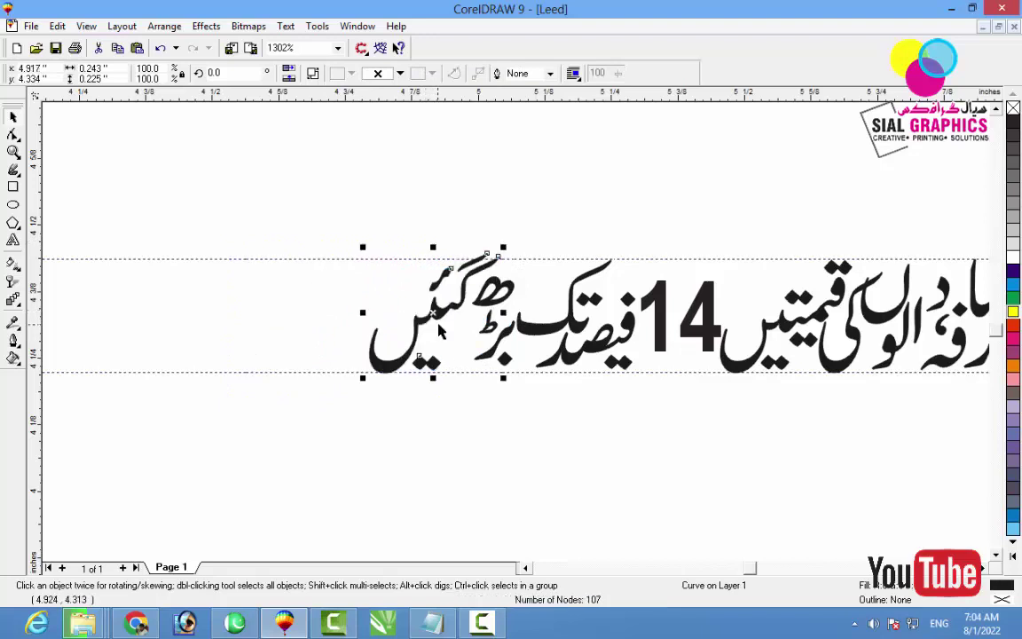
left_click(508, 228)
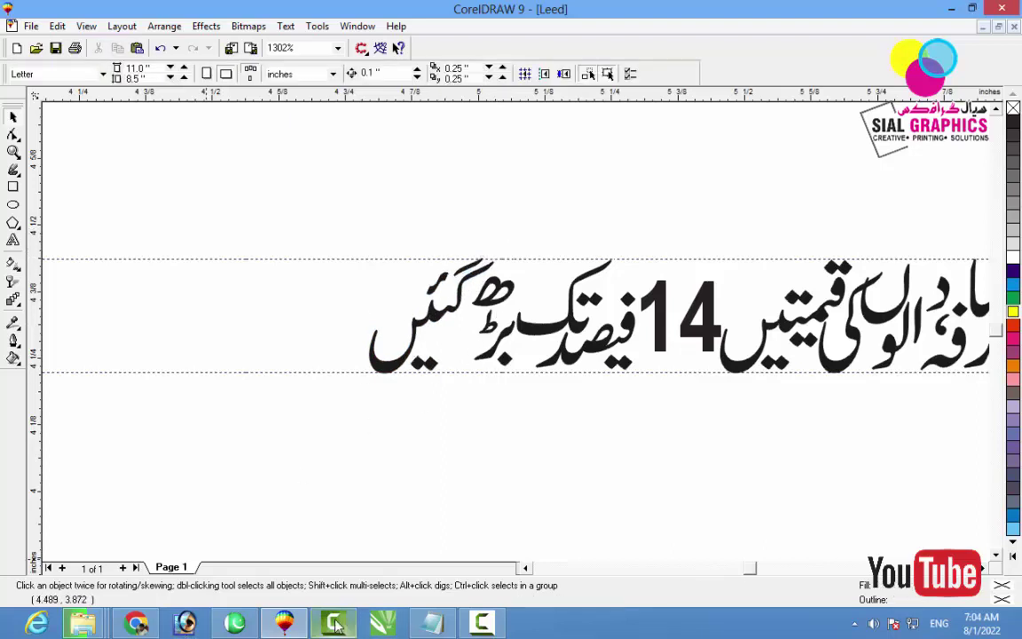
Switch to Urdu InPage, delete the two-line headline text box and copy the phrase وفاقی ادارہ شماریات from the article
left_click(242, 627)
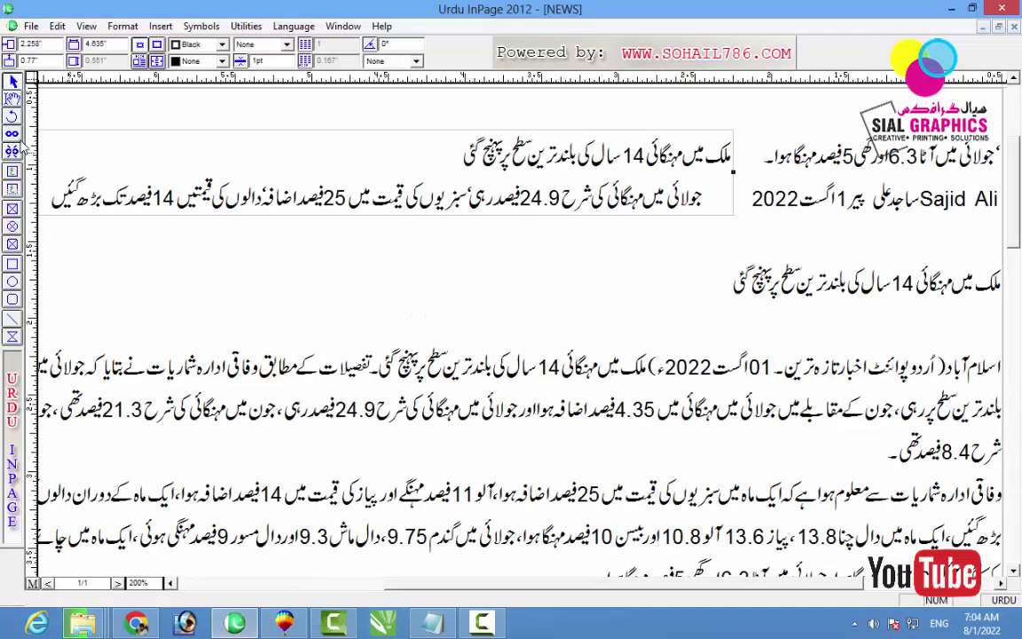
key("Delete")
left_click(13, 99)
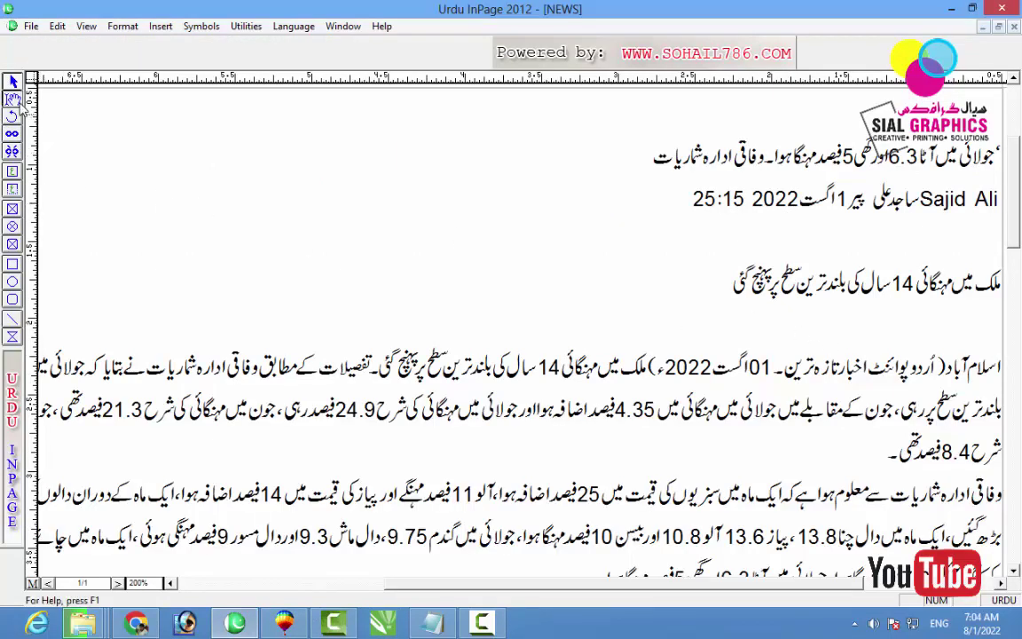
left_click_drag(769, 166, 626, 166)
key("ctrl+c")
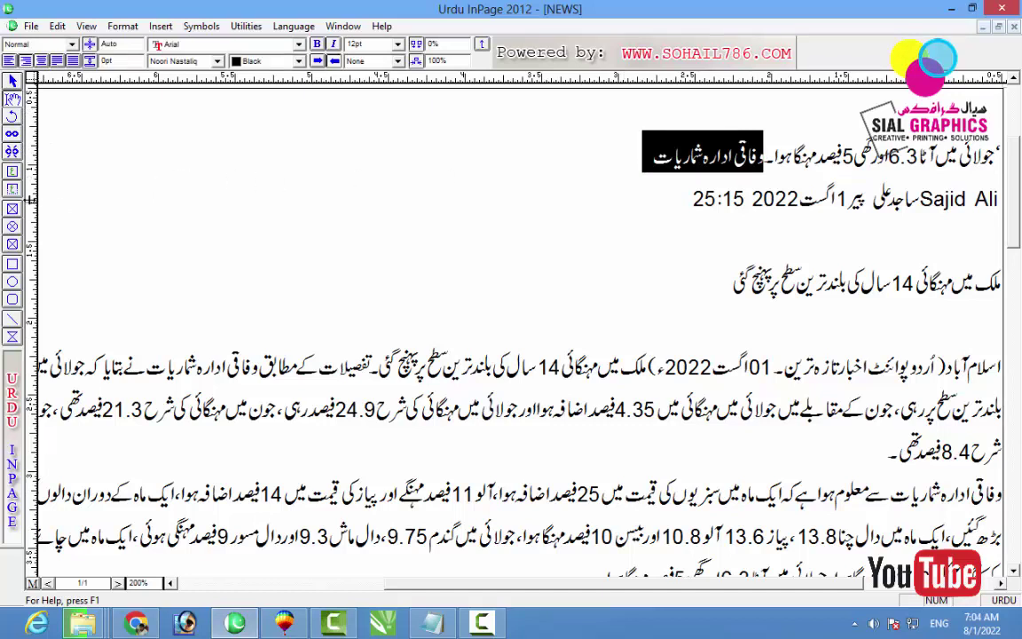
Draw a text box about 1.24 in wide in the blank area, paste the phrase وفاقی ادارہ شماریات into it and select the box
left_click(13, 170)
left_click_drag(108, 198, 299, 241)
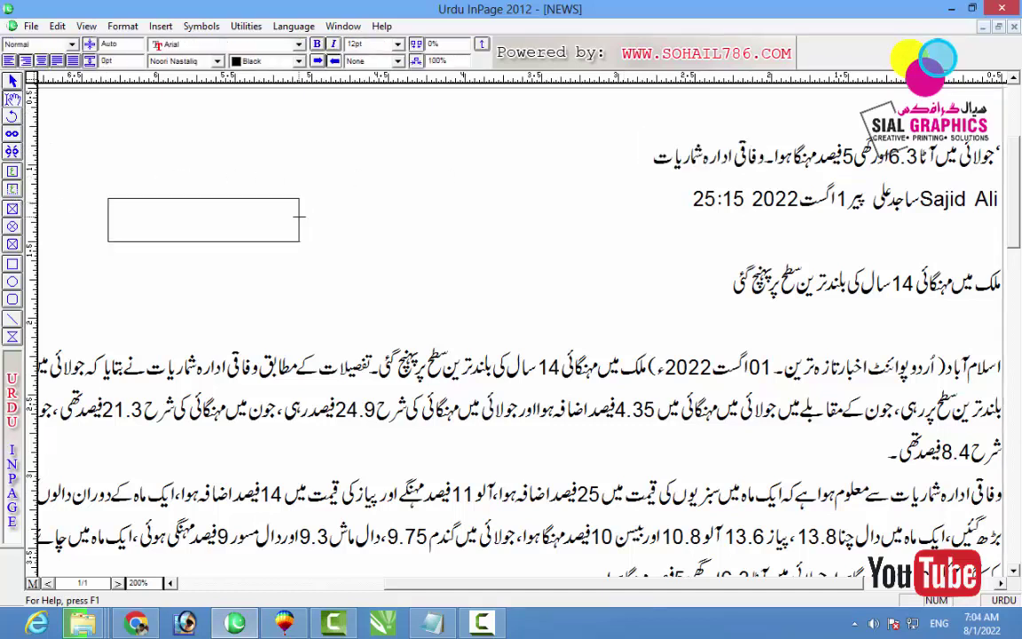
key("ctrl+v")
left_click(12, 81)
left_click(185, 229)
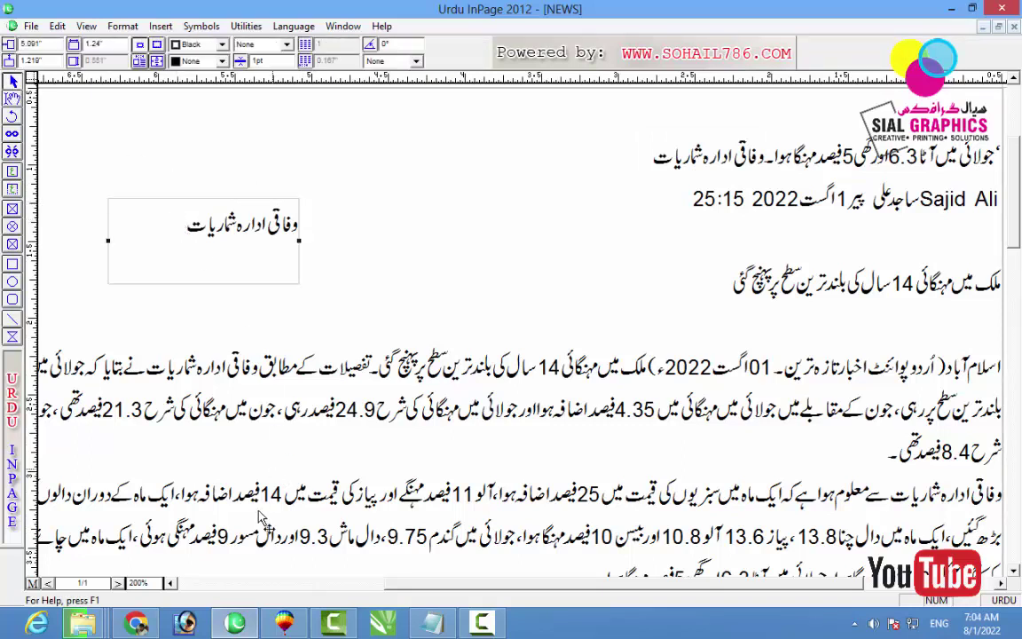
Switch to CorelDRAW, paste the phrase, scale it to 6% and convert it to curves
left_click(283, 623)
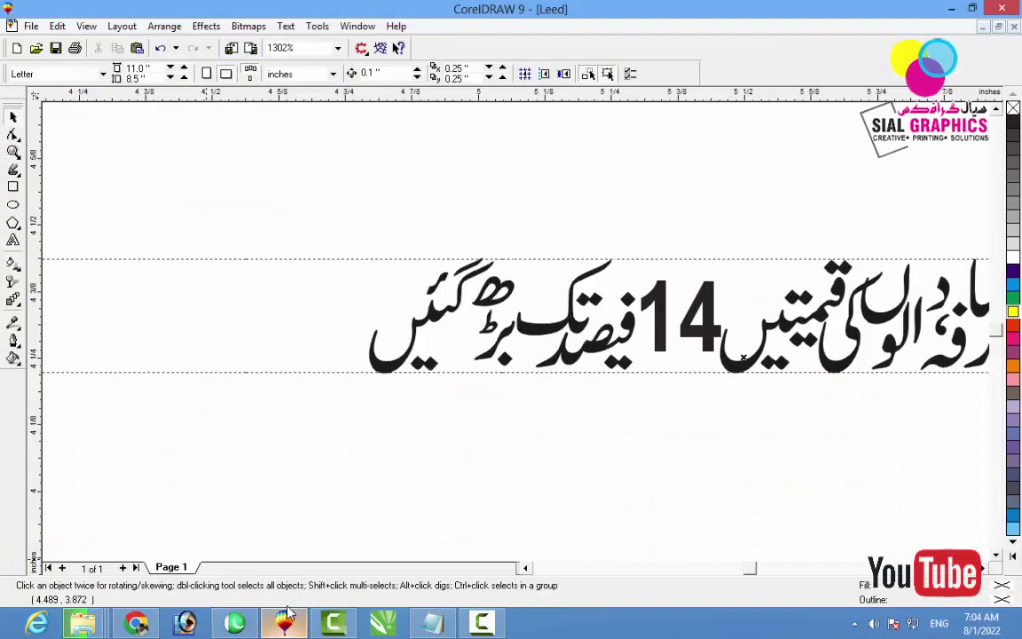
key("ctrl+v")
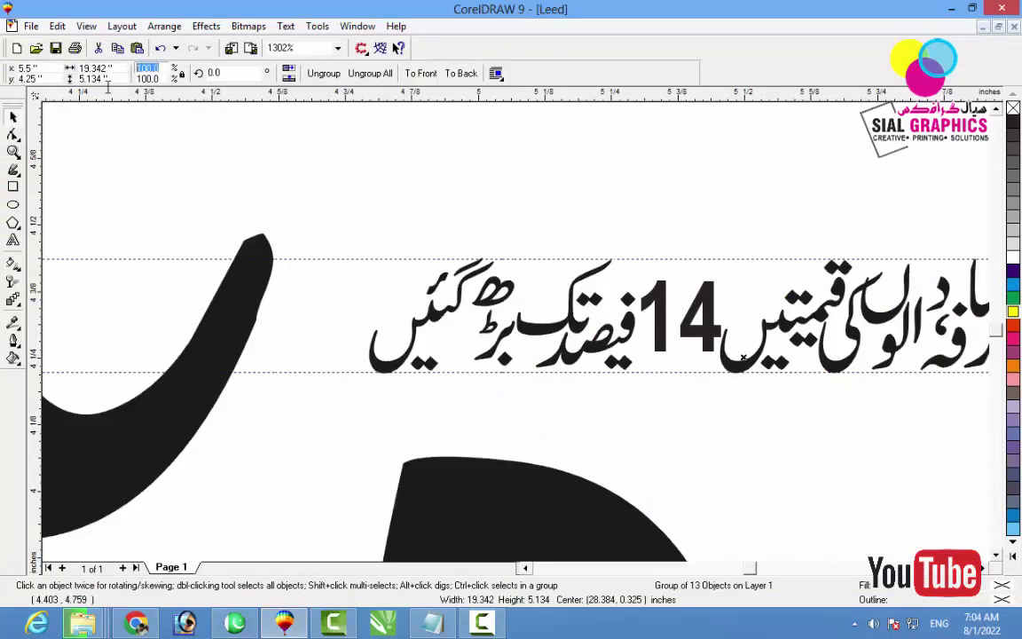
type("6")
key("Return")
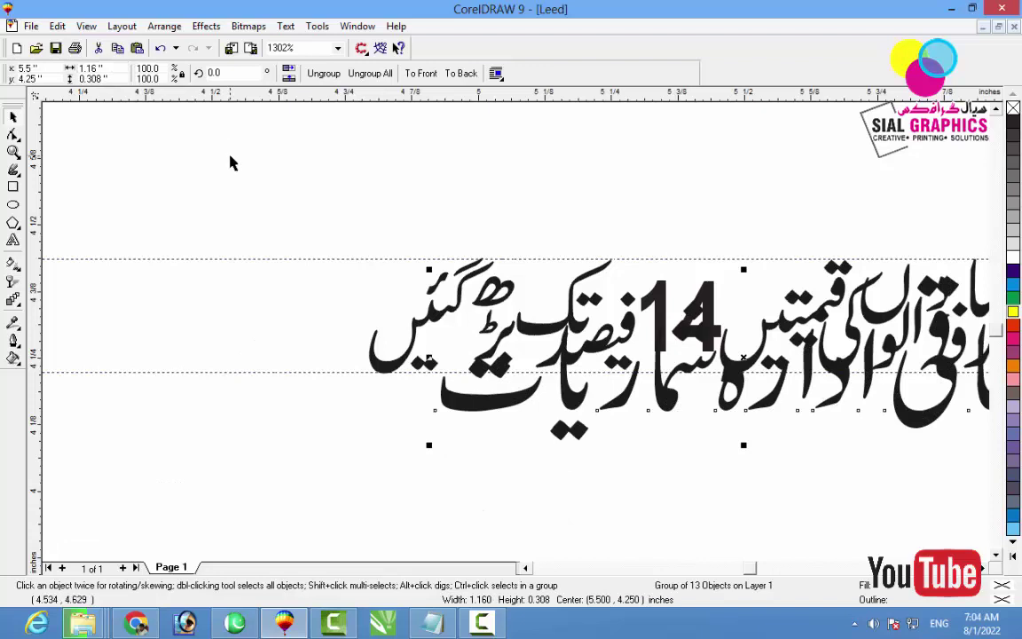
key("ctrl+q")
Resize the phrase وفاقی ادارہ شماریات to about 0.76 × 0.2 in and place it on the guidelines after گئیں
left_click_drag(499, 399, 168, 341)
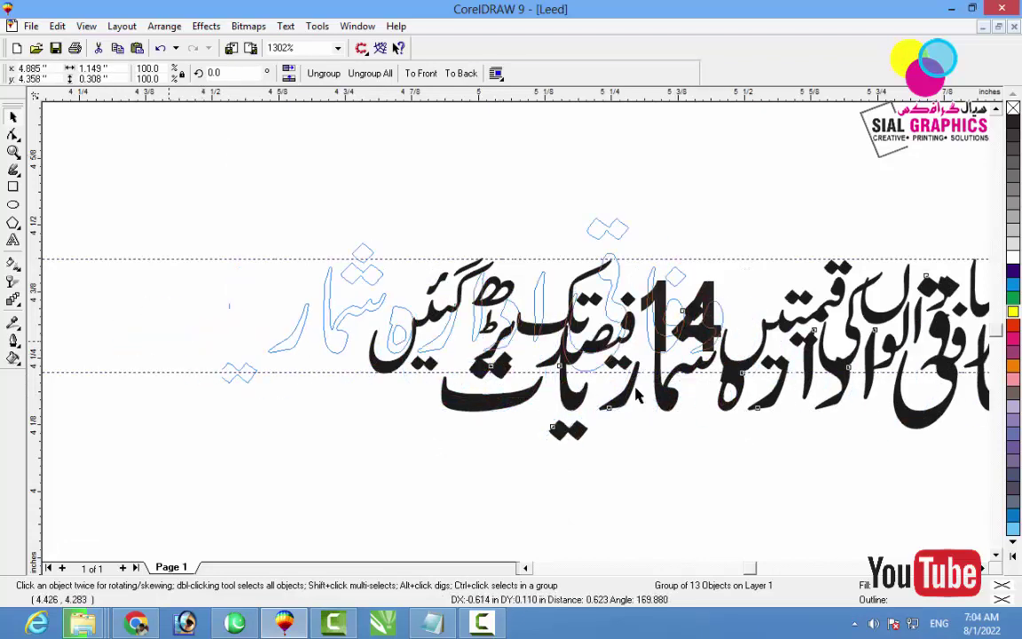
left_click_drag(636, 395, 635, 395)
left_click_drag(726, 389, 405, 301)
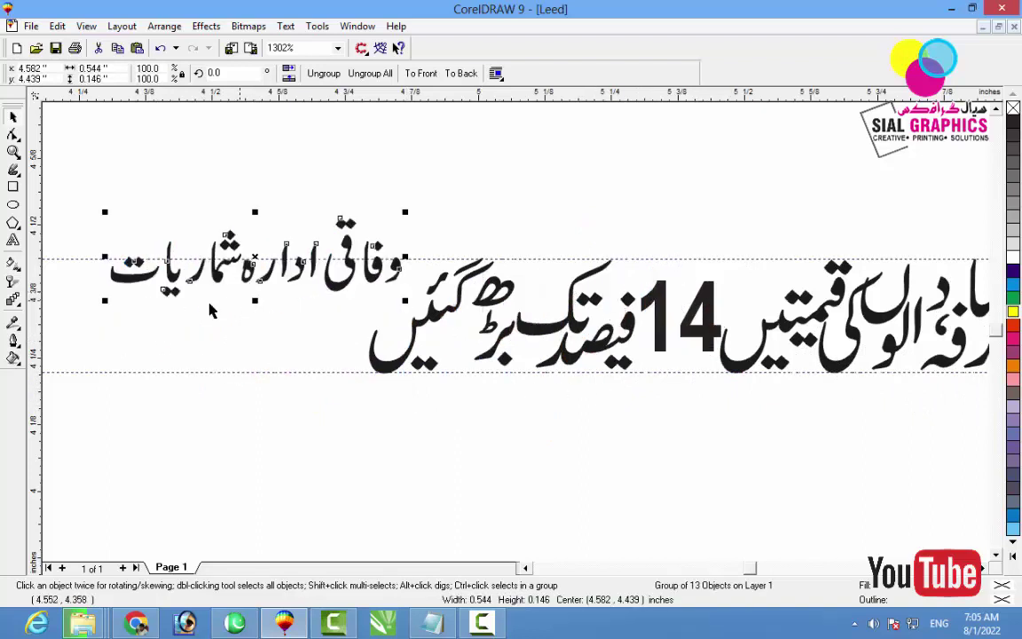
left_click_drag(102, 303, 16, 344)
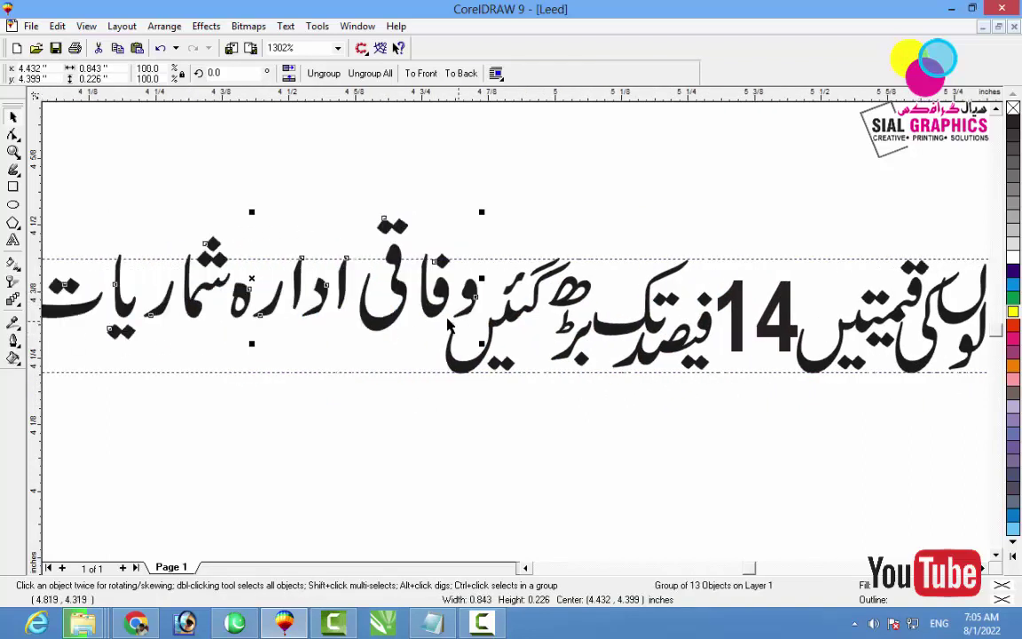
left_click_drag(440, 319, 404, 360)
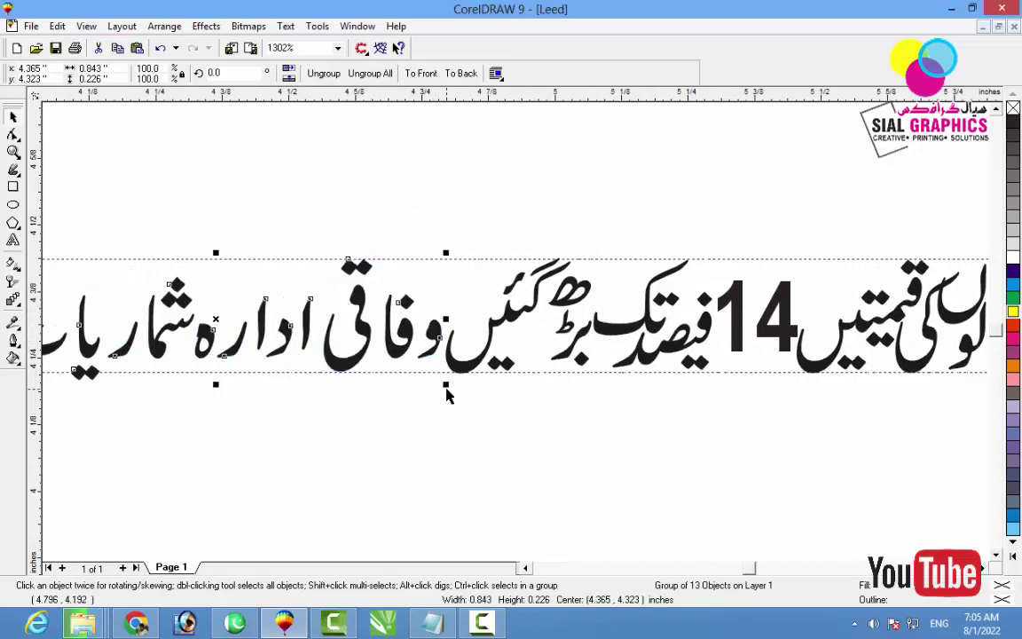
left_click_drag(446, 388, 430, 265)
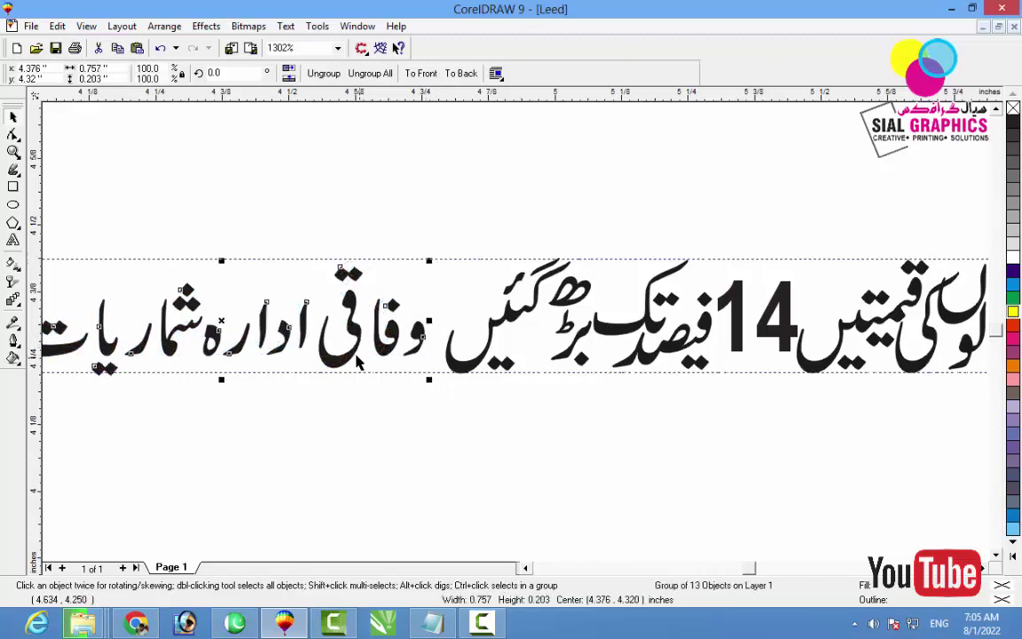
left_click_drag(347, 356, 347, 361)
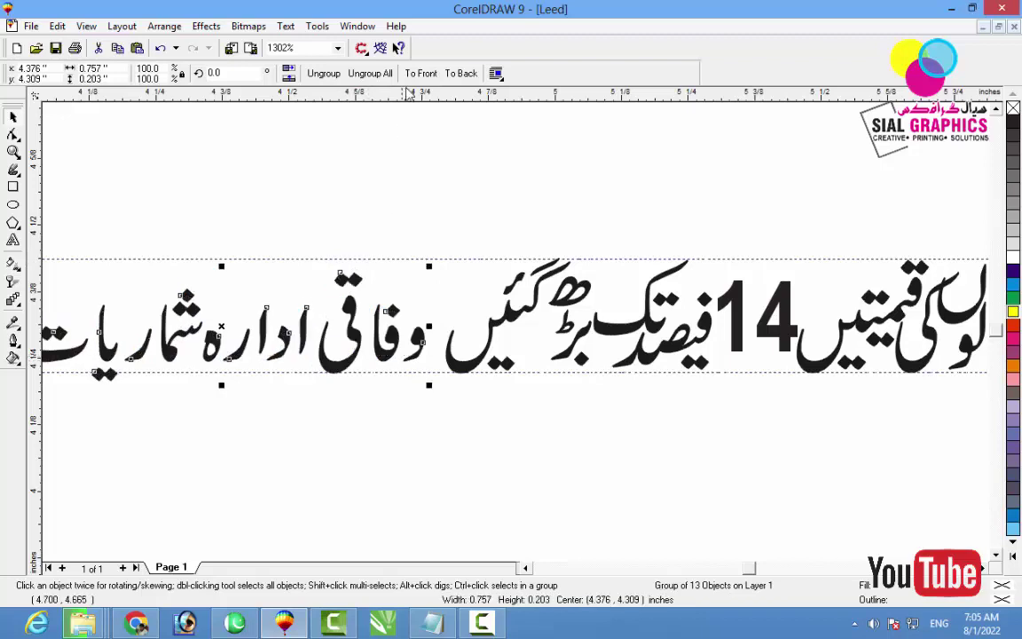
left_click(485, 249)
Ungroup the phrase and pack the letters of وفاقی tightly beside گئیں, with فا stacked above و
left_click_drag(422, 336, 462, 302)
key("ctrl+z")
left_click(323, 73)
left_click(414, 355)
left_click_drag(421, 353, 457, 315)
left_click_drag(386, 365, 441, 350)
left_click(446, 364, "shift")
left_click_drag(344, 372, 404, 360)
Select the letters of ادارہ and move them up against وفاقی
left_click_drag(302, 347, 239, 350)
left_click_drag(223, 281, 339, 406)
left_click_drag(278, 367, 353, 367)
Stack the letters of شماریات compactly after ادارہ, with شما raised, ریا below and ت on top within the guidelines
left_click_drag(169, 356, 306, 324)
left_click_drag(135, 360, 278, 368)
left_click_drag(188, 404, 75, 281)
left_click_drag(151, 341, 262, 344)
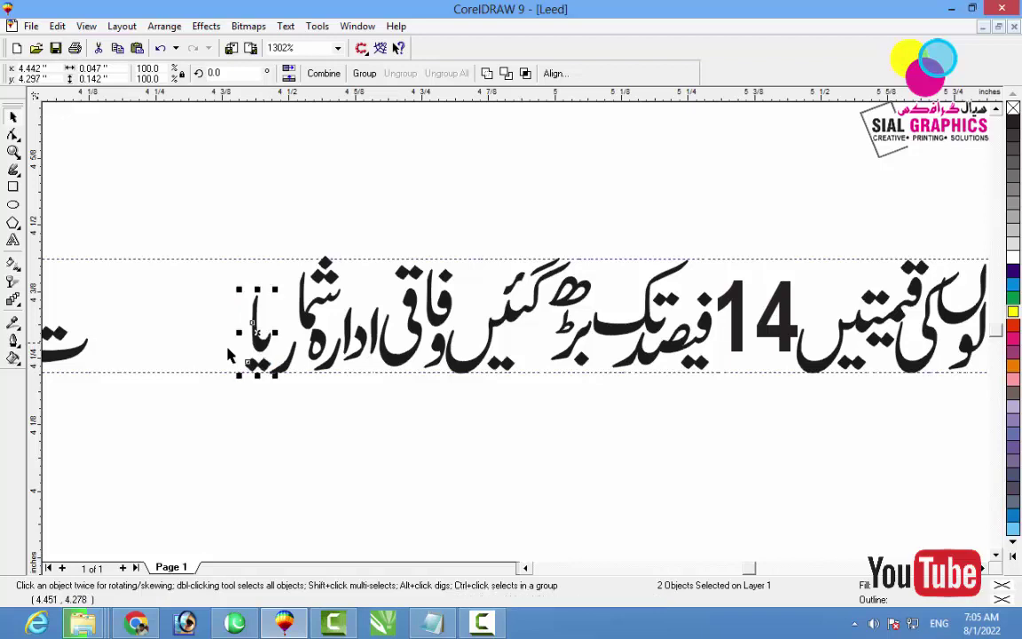
left_click_drag(71, 362, 272, 290)
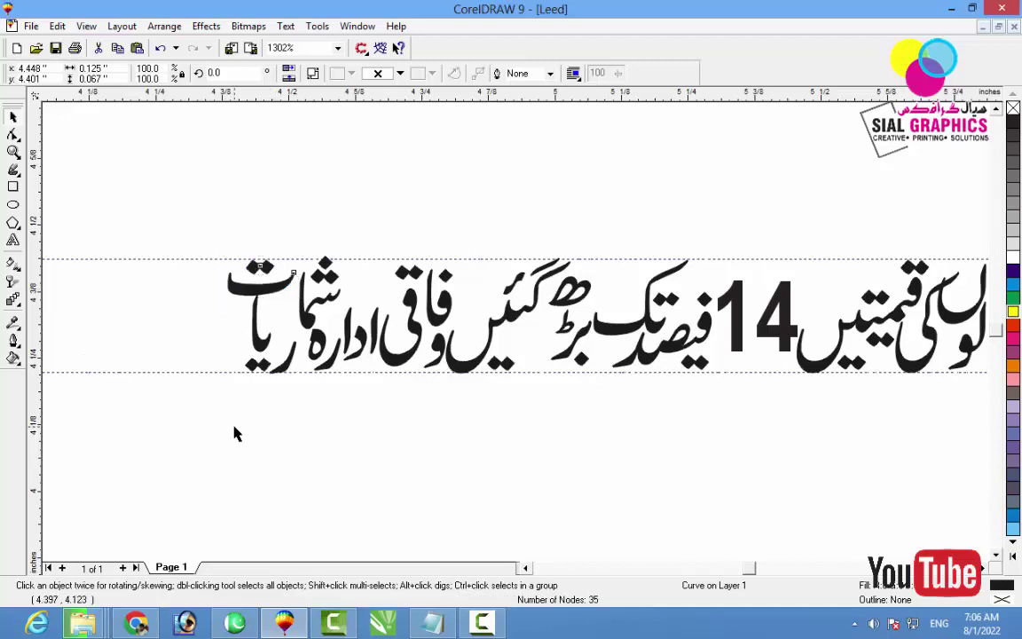
left_click(235, 430)
Select the whole headline line between the guidelines and group it
key("F3")
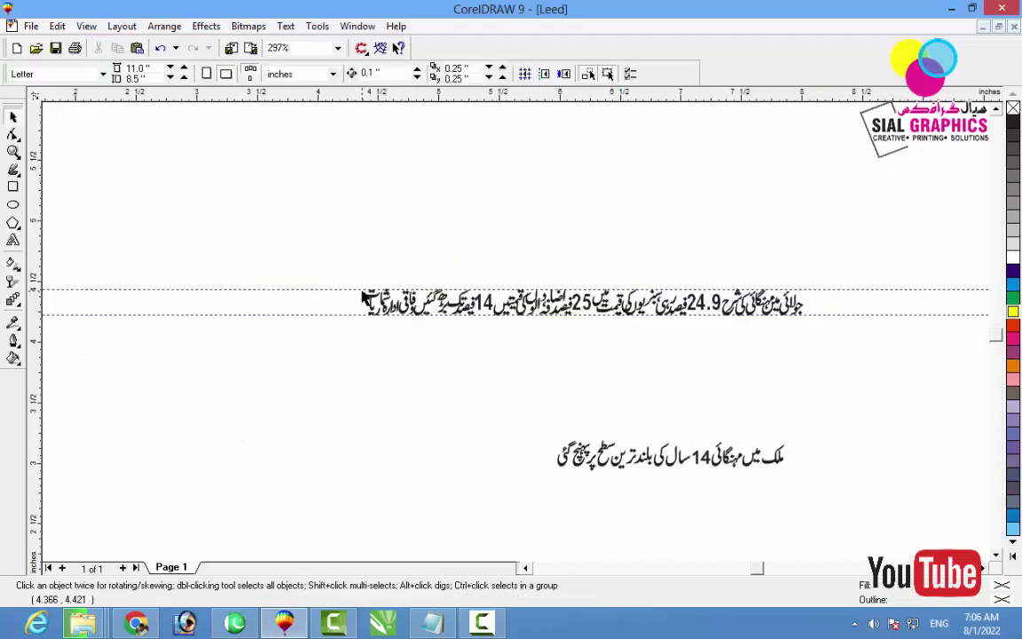
left_click_drag(345, 276, 845, 375)
key("ctrl+g")
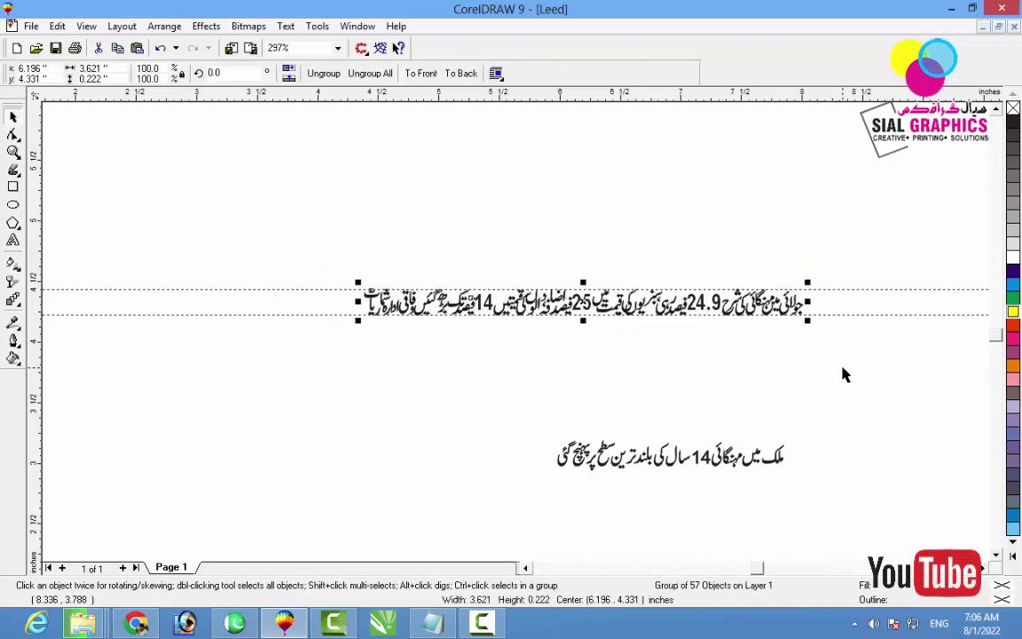
left_click(823, 388)
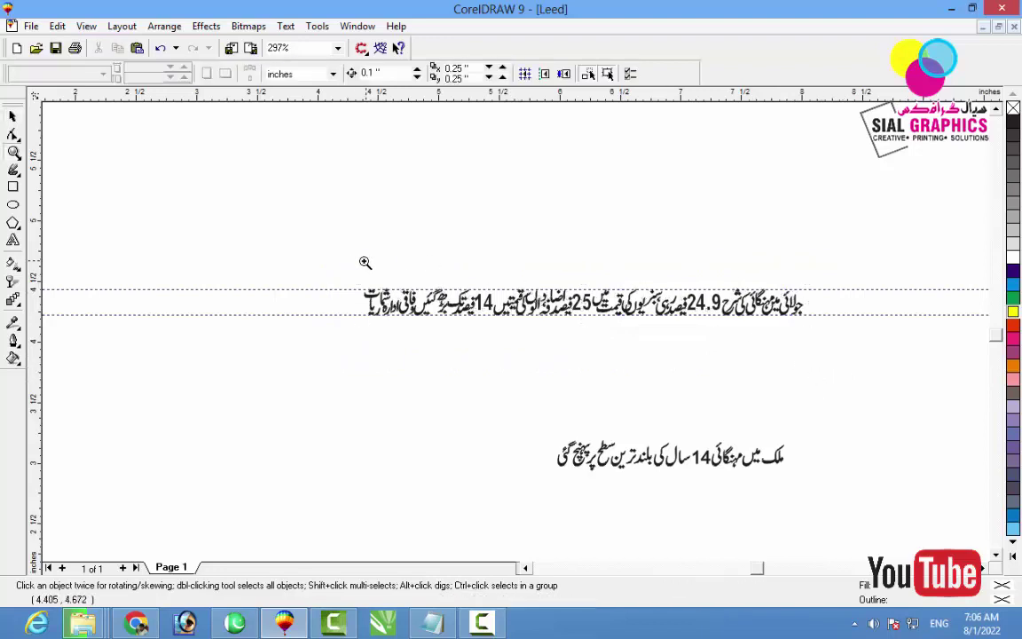
Place a set of the calligraphic glyphs from the upper part of the page above the grouped headline
left_click_drag(354, 269, 845, 354)
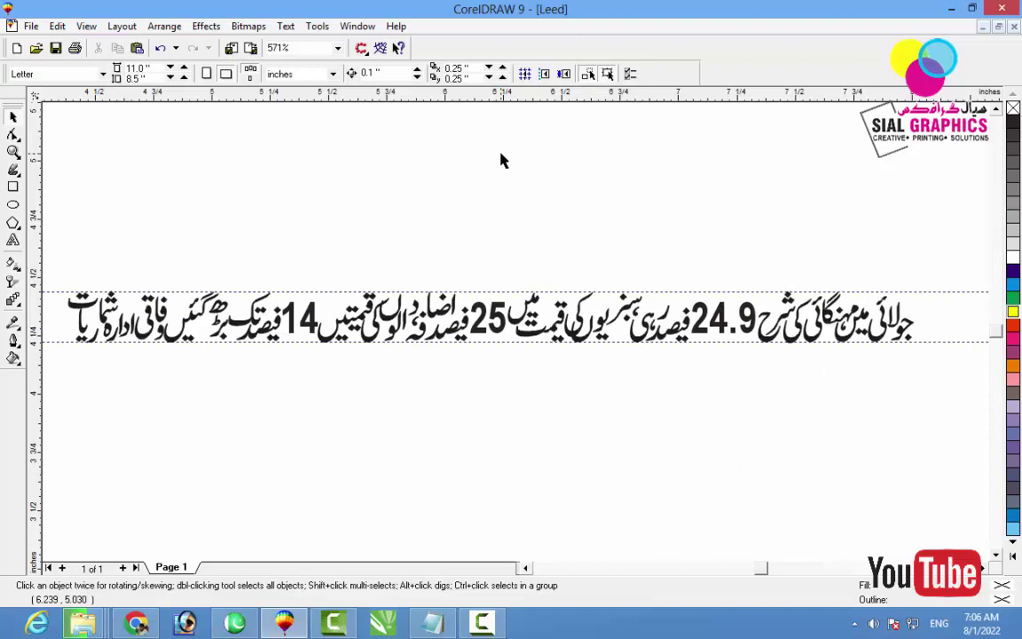
key("F3")
key("F3")
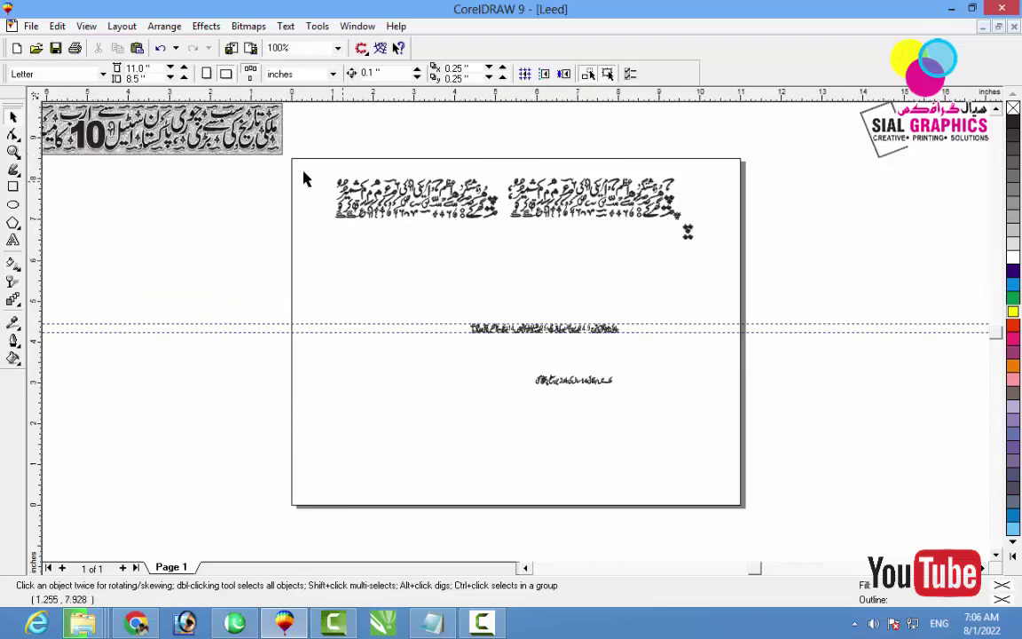
left_click_drag(422, 218, 502, 256)
left_click_drag(460, 217, 588, 308)
key("F2")
left_click_drag(441, 263, 663, 363)
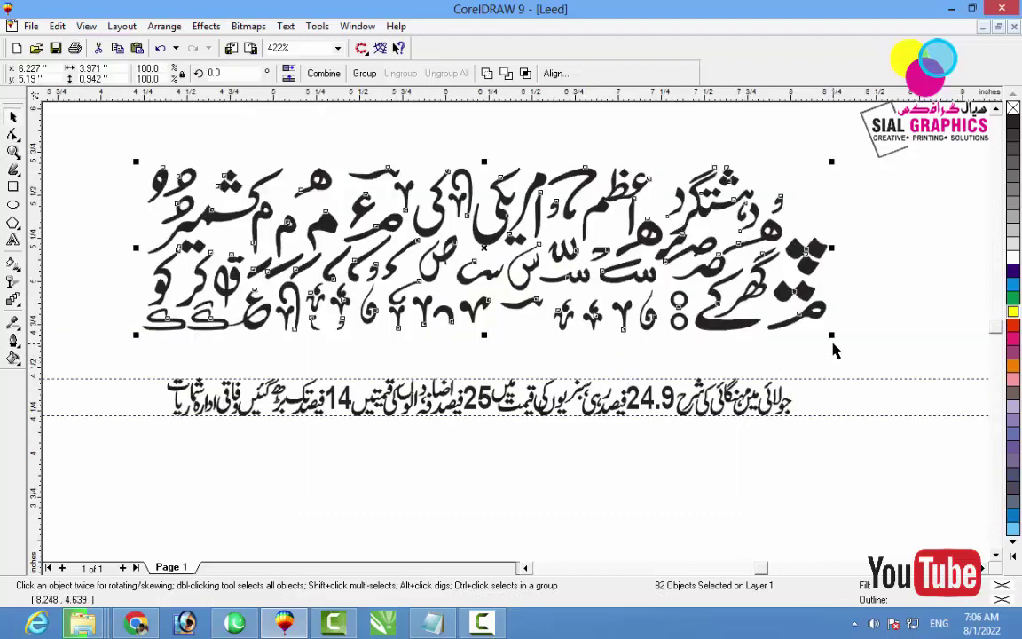
Shrink the calligraphic glyph set to about half its size and position it just above the headline
left_click_drag(832, 337, 475, 359)
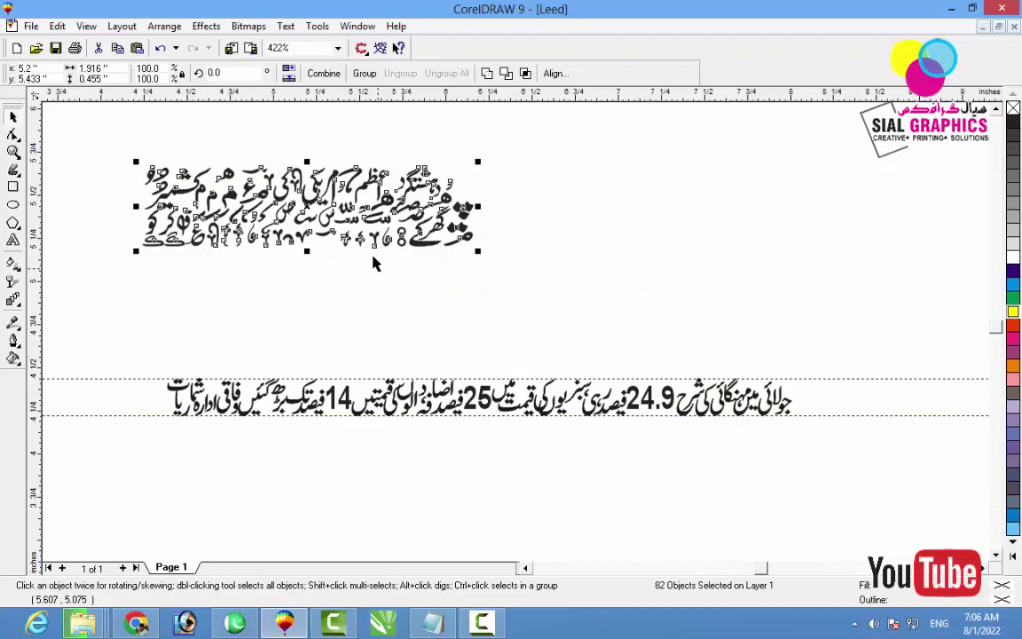
left_click_drag(365, 247, 591, 354)
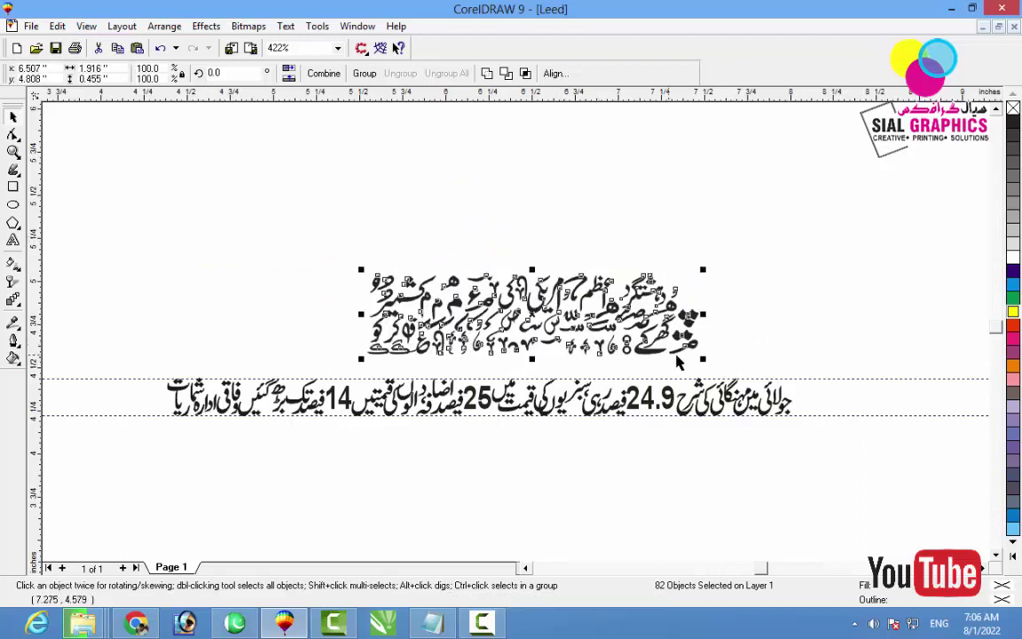
left_click_drag(703, 359, 716, 361)
left_click_drag(566, 336, 566, 329)
left_click(673, 473)
Copy the small horizontal stroke from the glyph set to just above the headline and undo its vertical stretch
key("F2")
left_click_drag(444, 318, 815, 444)
left_click_drag(319, 216, 896, 337)
right_click(324, 295)
left_click(338, 296)
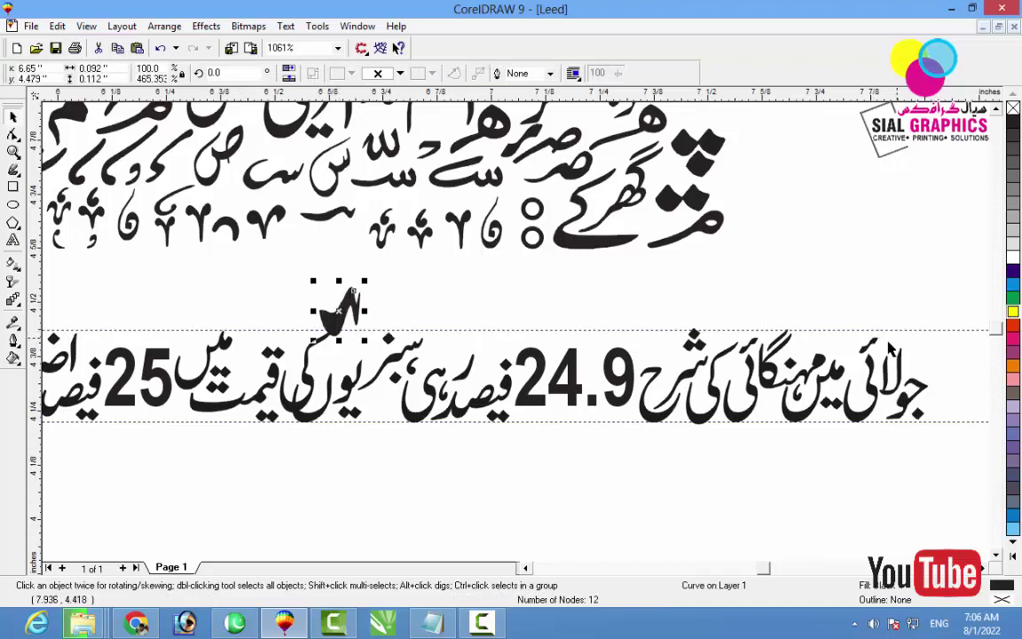
key("ctrl+z")
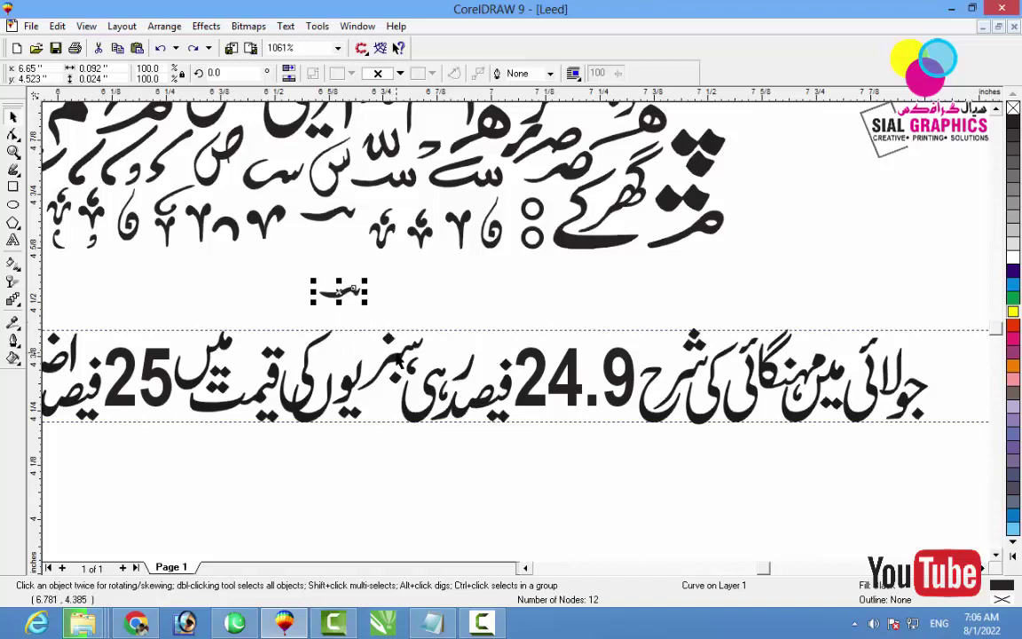
Align the small stroke with the right and top edges of the headline group
left_click(401, 359, "shift")
key("r")
key("t")
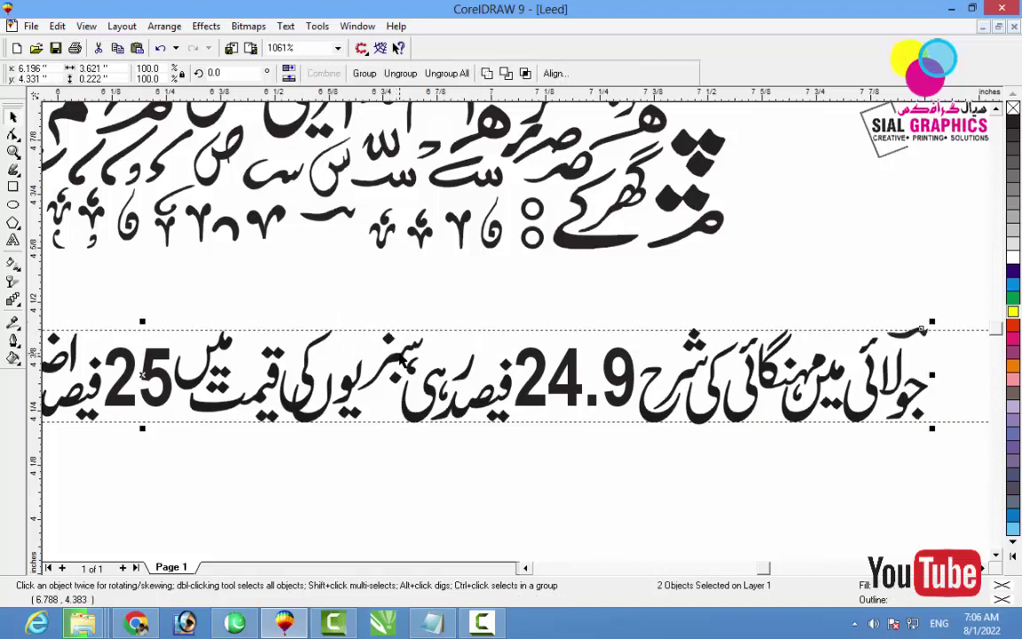
key("Escape")
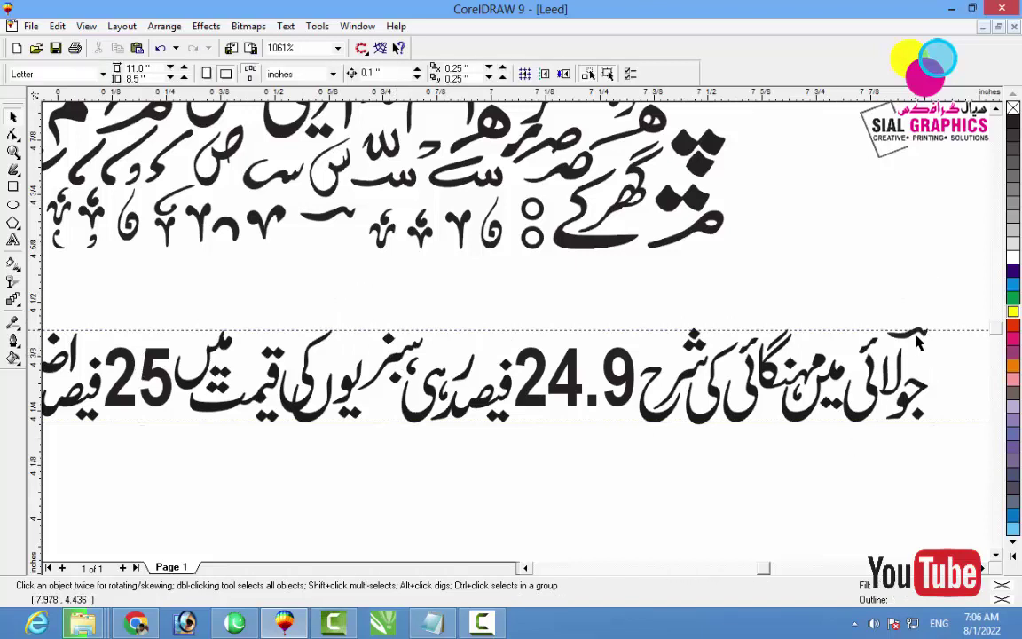
Place repeated copies of the stroke at even spacing along the headline's upper edge, from جولائی towards سبزیوں
mouse_move(909, 344)
left_mouse_down()
mouse_move(720, 340)
mouse_move(730, 333)
mouse_move(536, 344)
left_mouse_up()
left_click(794, 334)
key("ctrl+r")
key("ctrl+r")
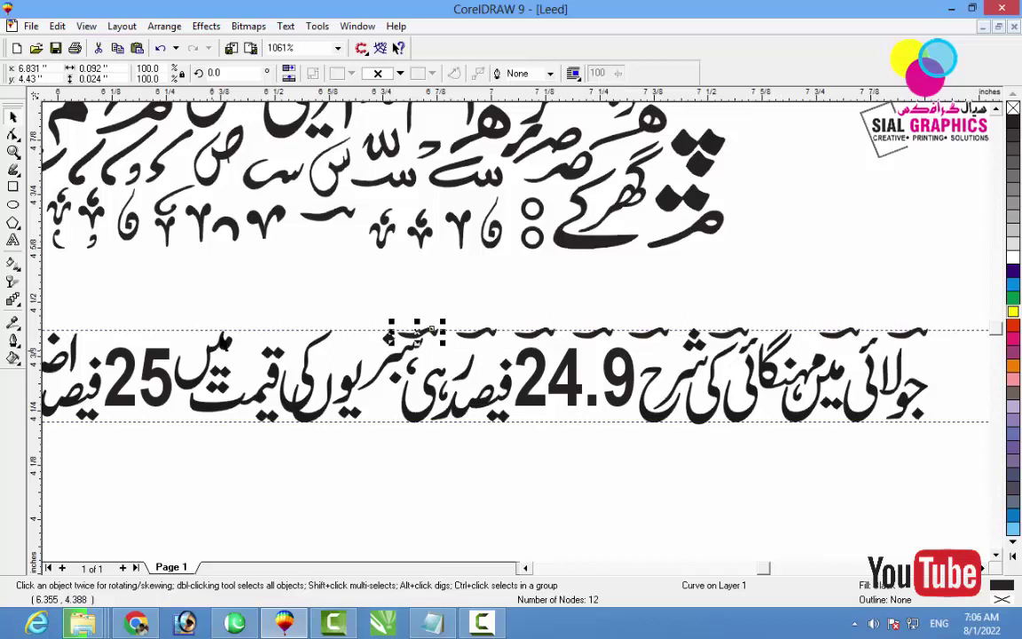
Place copies of the small stroke above میں and 25, and even out their spacing along the headline's upper edge
mouse_move(431, 328)
left_mouse_down()
mouse_move(292, 341)
mouse_move(240, 331)
mouse_move(88, 336)
left_mouse_up()
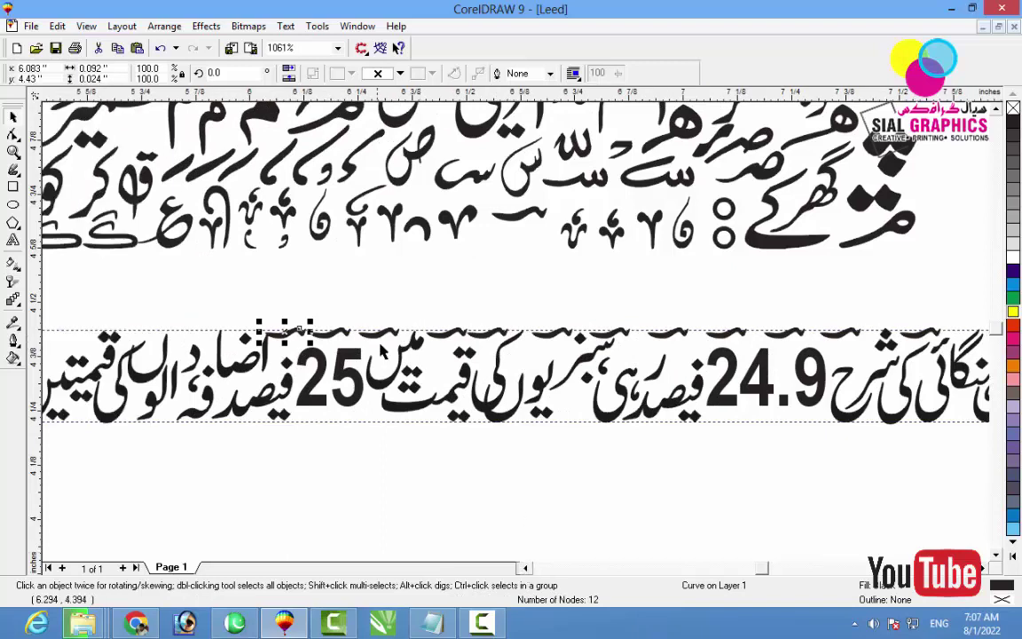
left_click_drag(381, 335, 388, 335)
left_click_drag(241, 307, 416, 347)
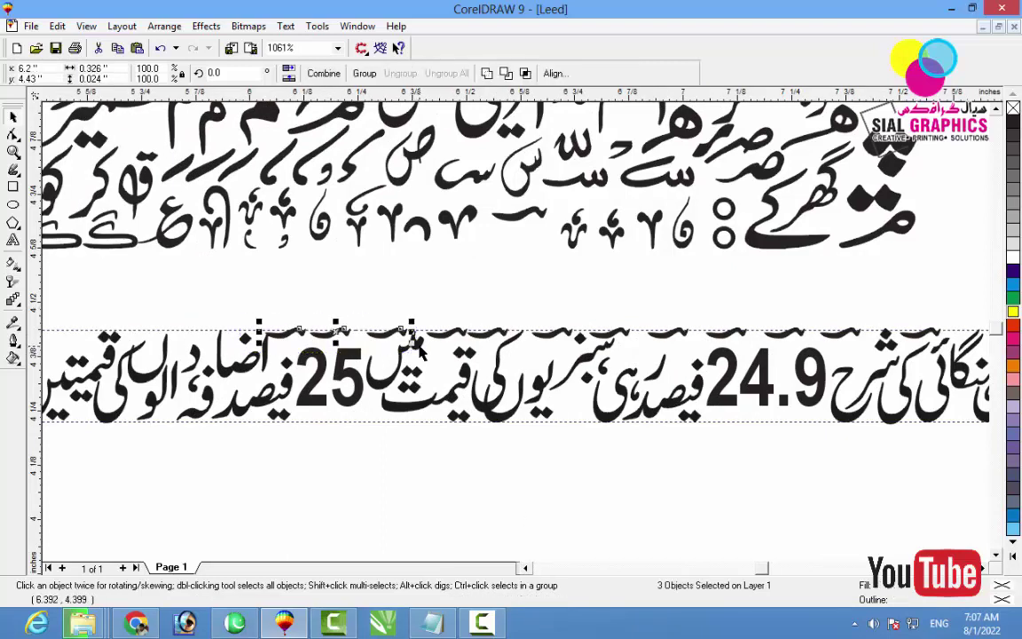
left_click(433, 282)
left_click_drag(292, 335, 336, 336)
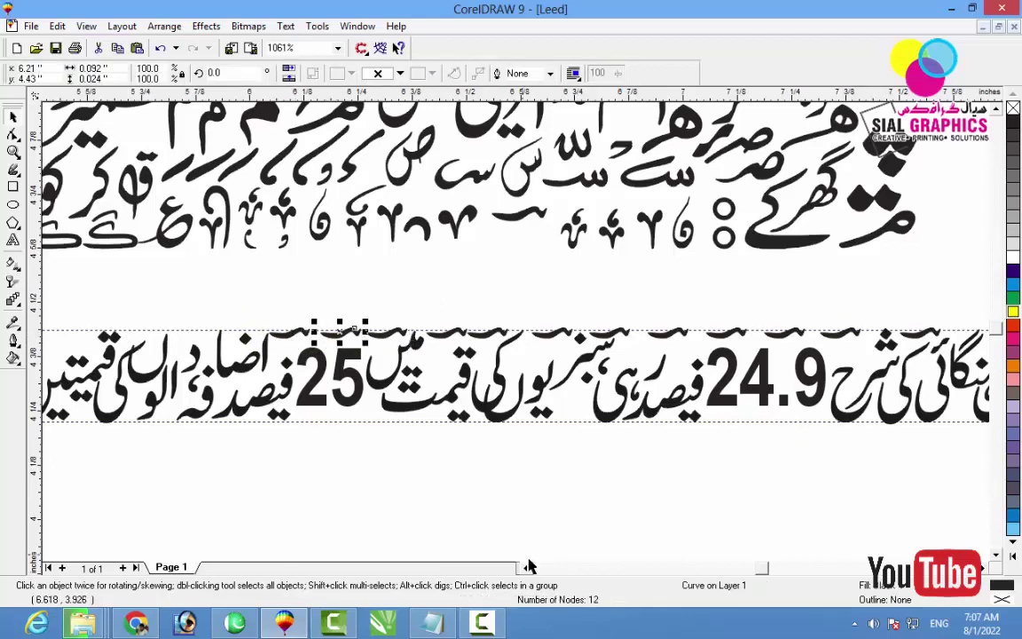
Continue placing copies of the small stroke along the headline's upper edge, from اضافہ through 14 and تک to وفاقی
left_click(524, 570)
left_click(523, 570)
left_click(524, 570)
left_click_drag(568, 337, 165, 348)
right_click(359, 336)
right_click(239, 342)
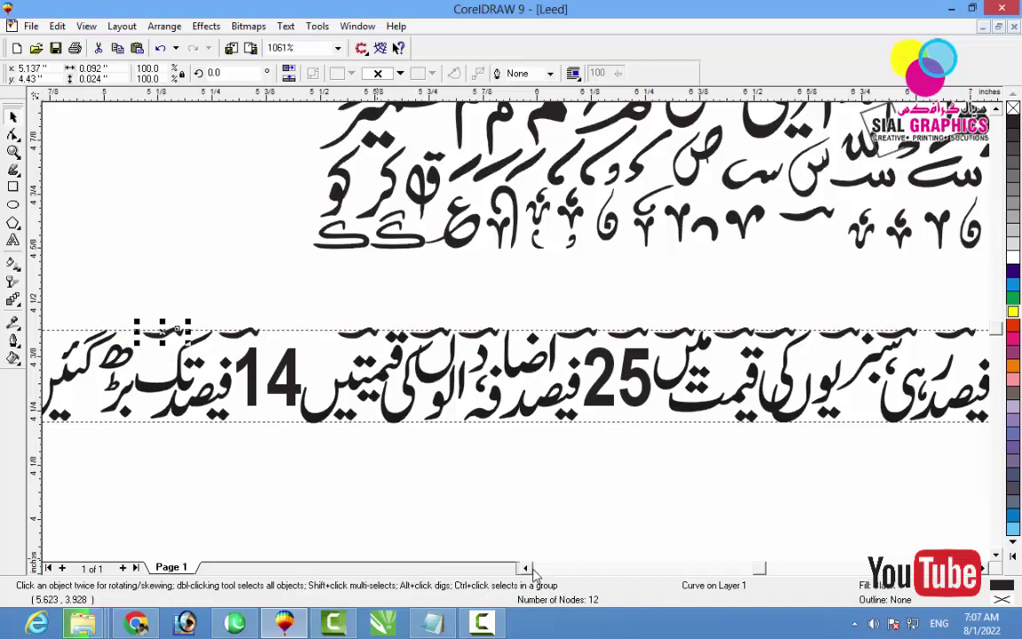
left_click(530, 568)
left_click(530, 568)
left_click_drag(348, 340, 140, 349)
left_click(524, 568)
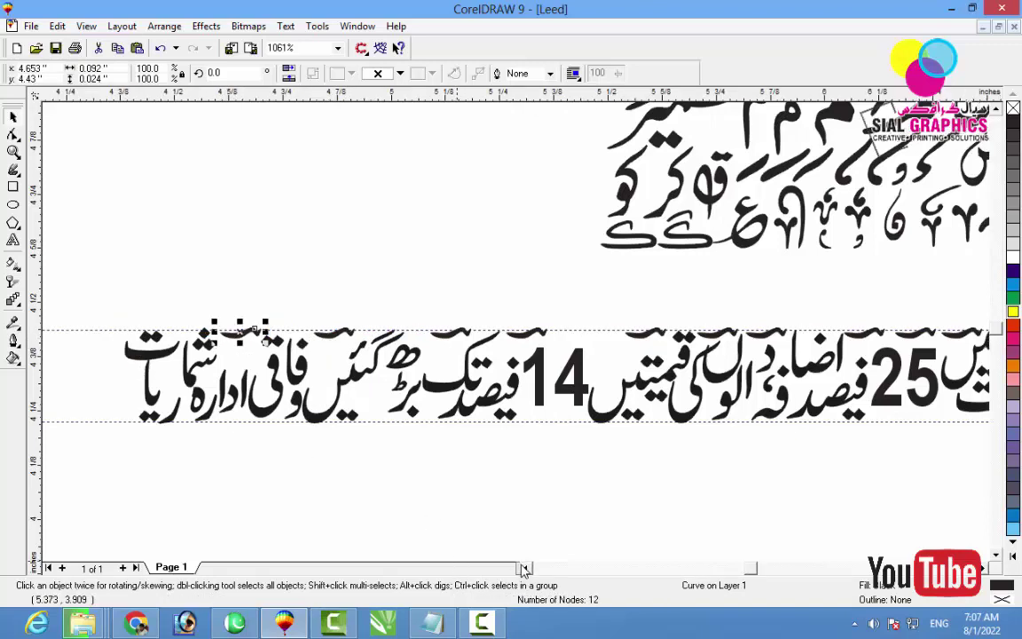
Copy the stroke beneath ادارہ at about 0.085 × 0.022 inches and align it with the headline's bottom edge
left_click(524, 568)
left_click_drag(334, 318, 308, 425)
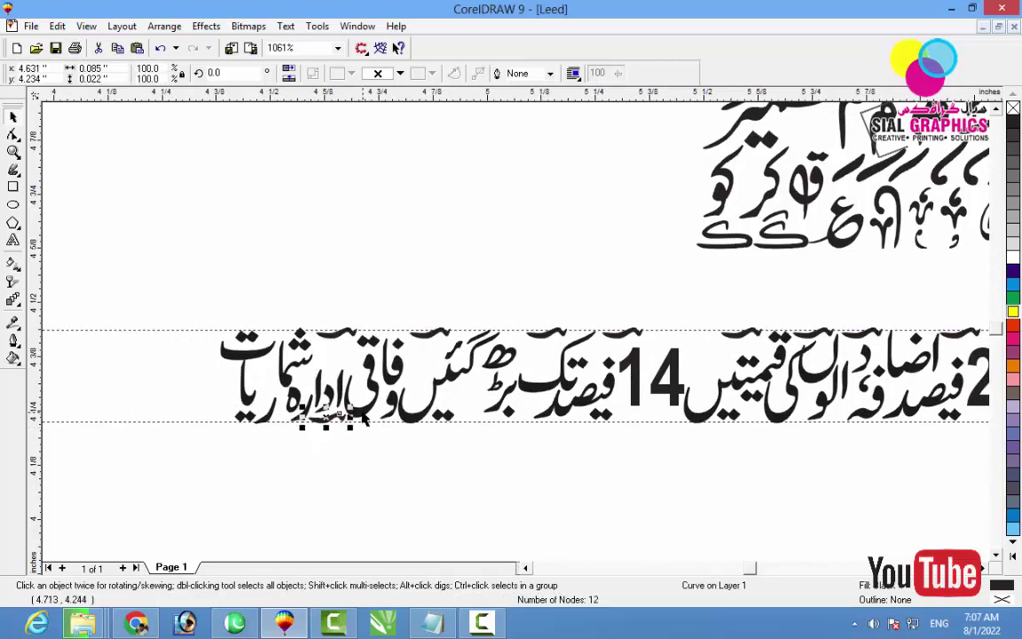
left_click(362, 414, "shift")
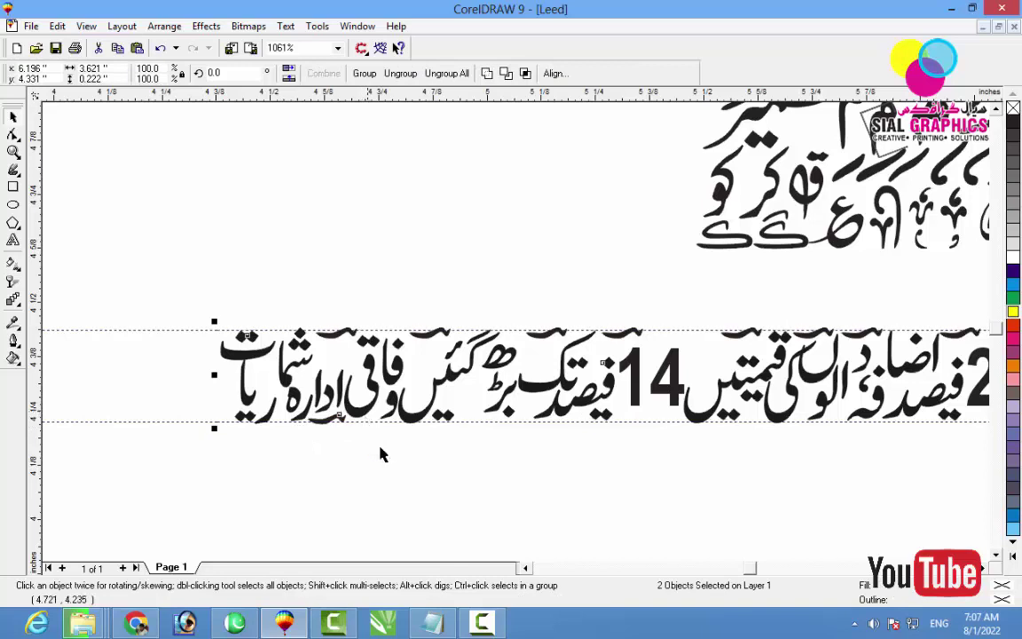
left_click(338, 476)
Place copies of the lower stroke beneath بڑھ and قیمت, and delete the copy beneath 25
left_click_drag(311, 414, 285, 390)
left_click_drag(328, 419, 476, 459)
left_click_drag(487, 414, 982, 491)
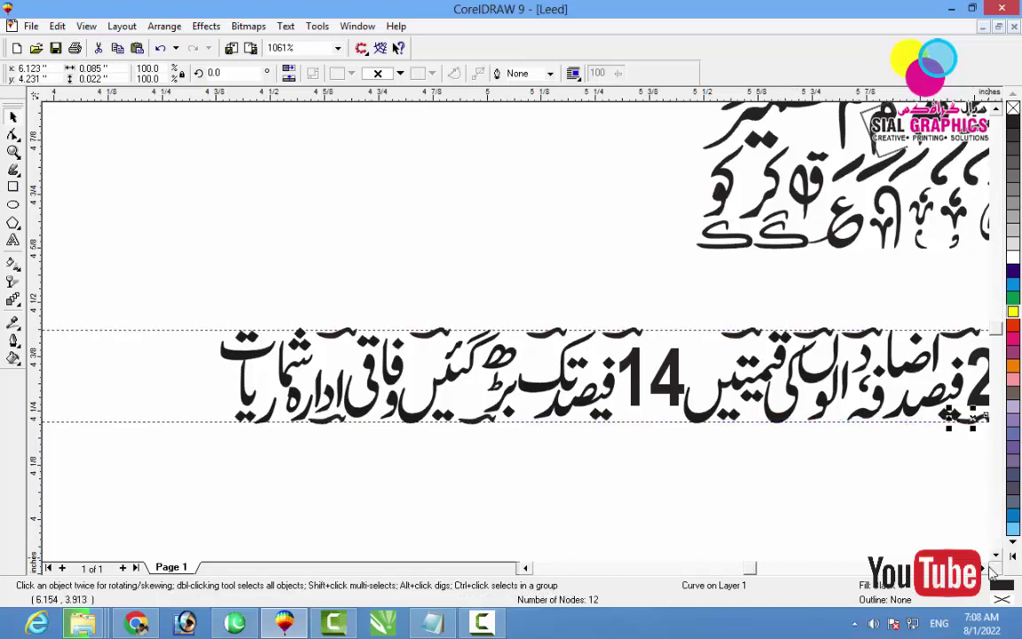
left_click(983, 568)
left_click(982, 568)
left_click(982, 568)
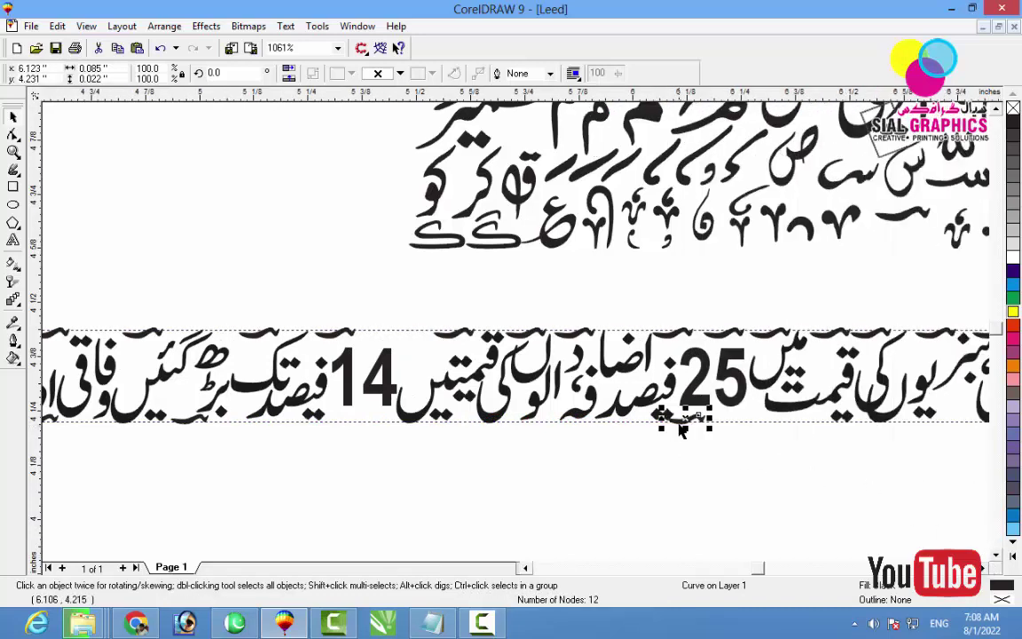
mouse_move(692, 418)
left_mouse_down()
mouse_move(785, 441)
mouse_move(693, 425)
left_mouse_up()
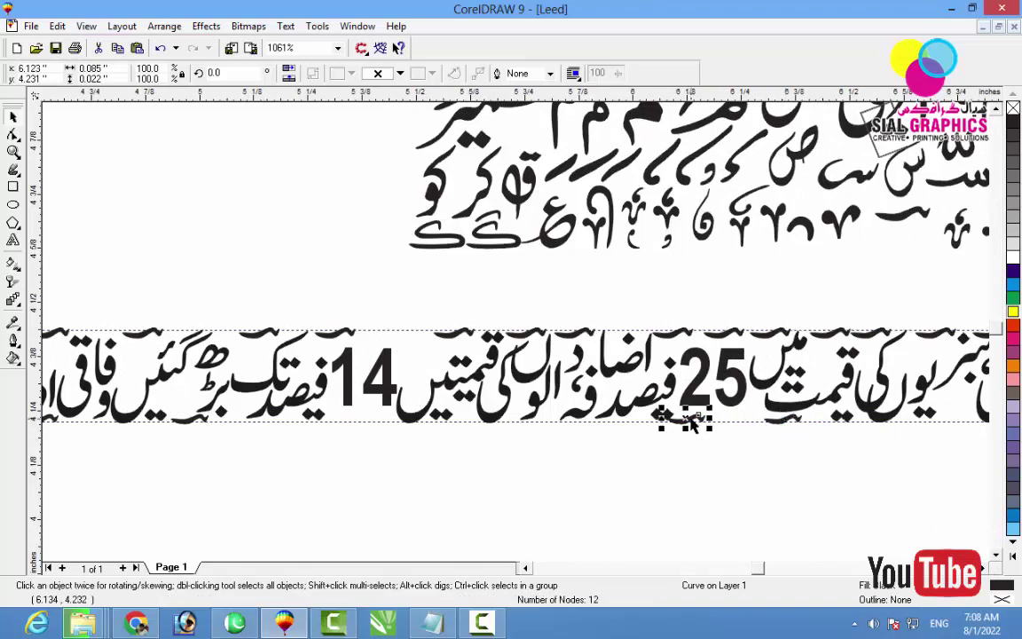
key("Delete")
Place lower-edge stroke copies beneath سبزیوں, مہنگائی and میں, narrowing the last two to about 0.071 inches
left_click(982, 568)
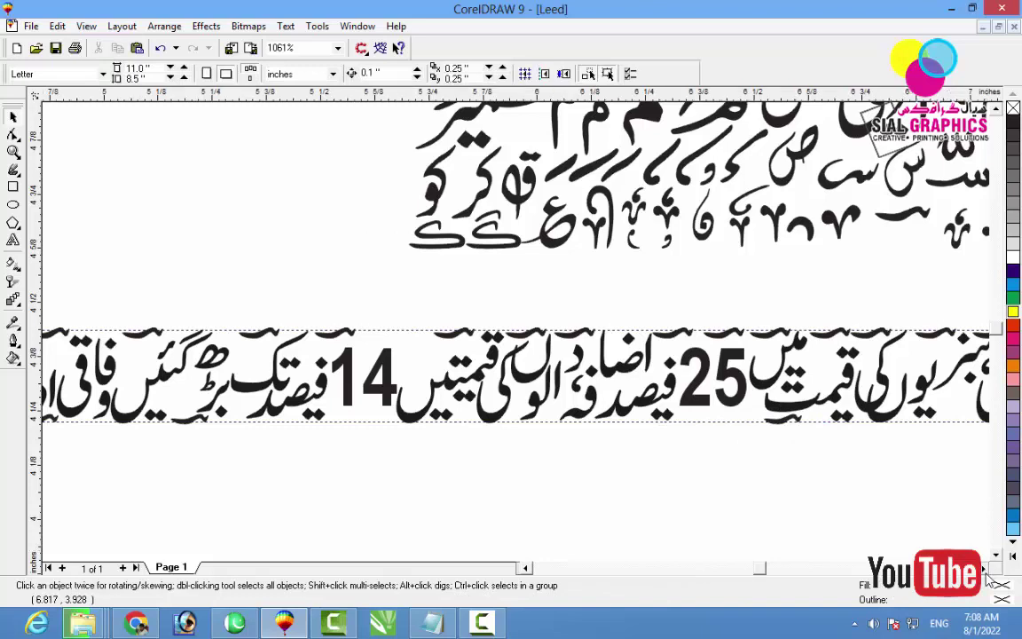
left_click(982, 569)
left_click_drag(590, 419, 937, 456)
scroll(983, 570, "right", 3)
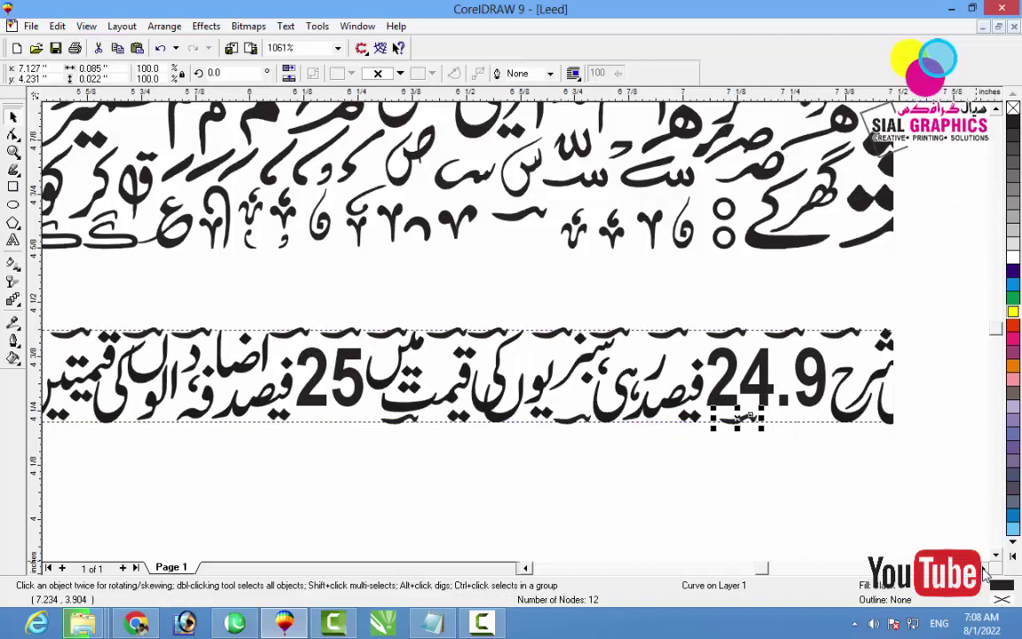
left_click_drag(736, 423, 953, 450)
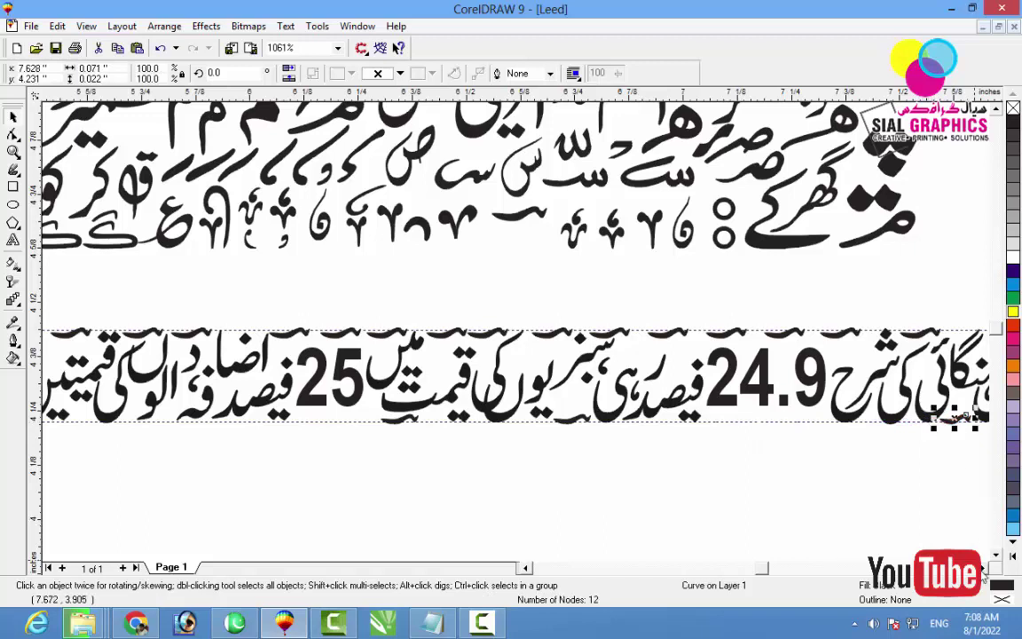
scroll(888, 519, "right", 3)
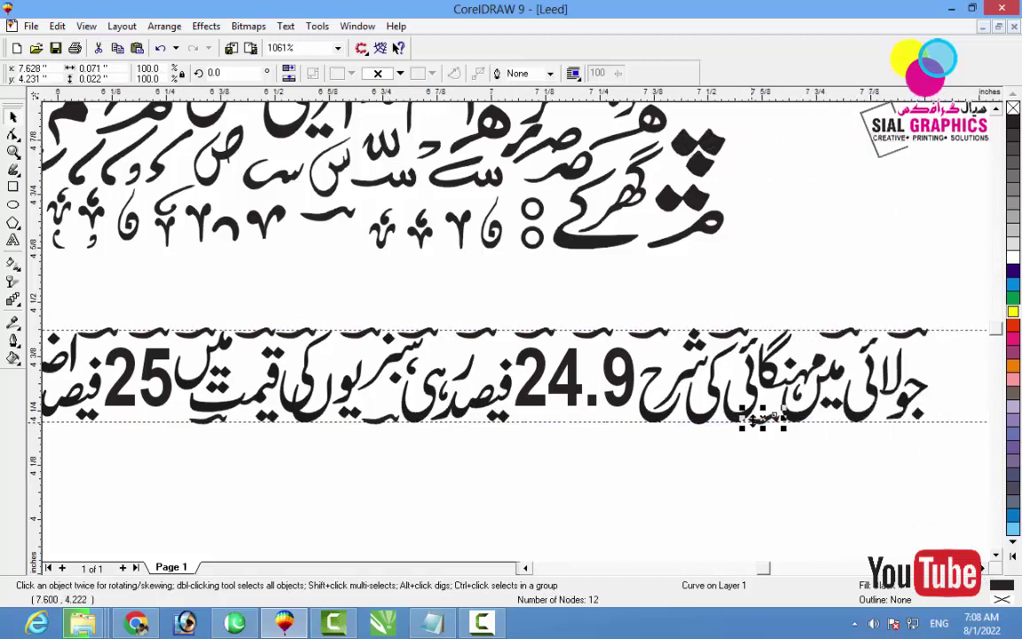
left_click_drag(761, 421, 835, 444)
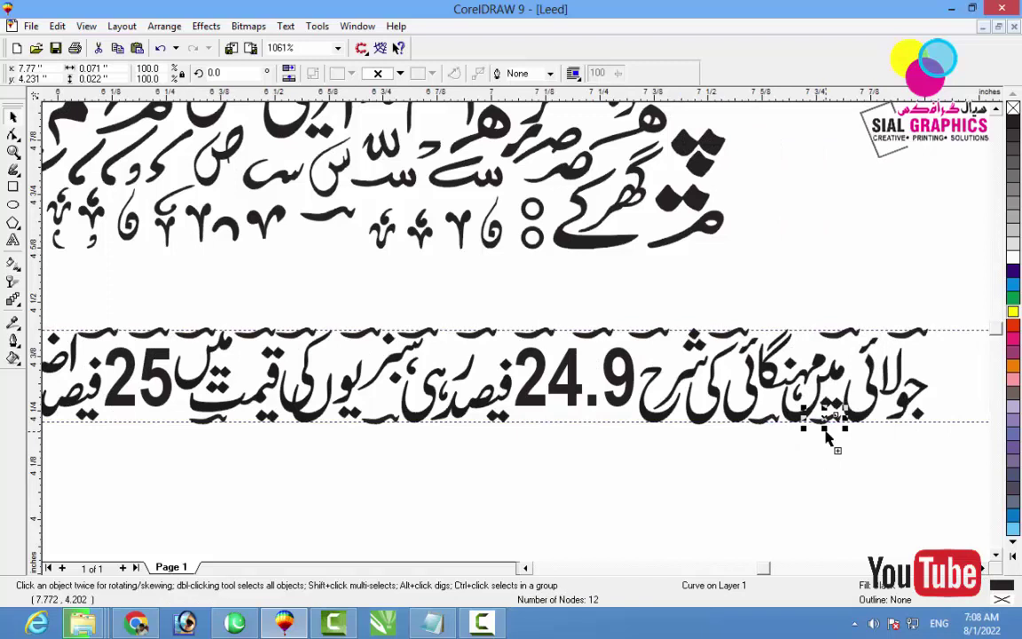
left_click(835, 484)
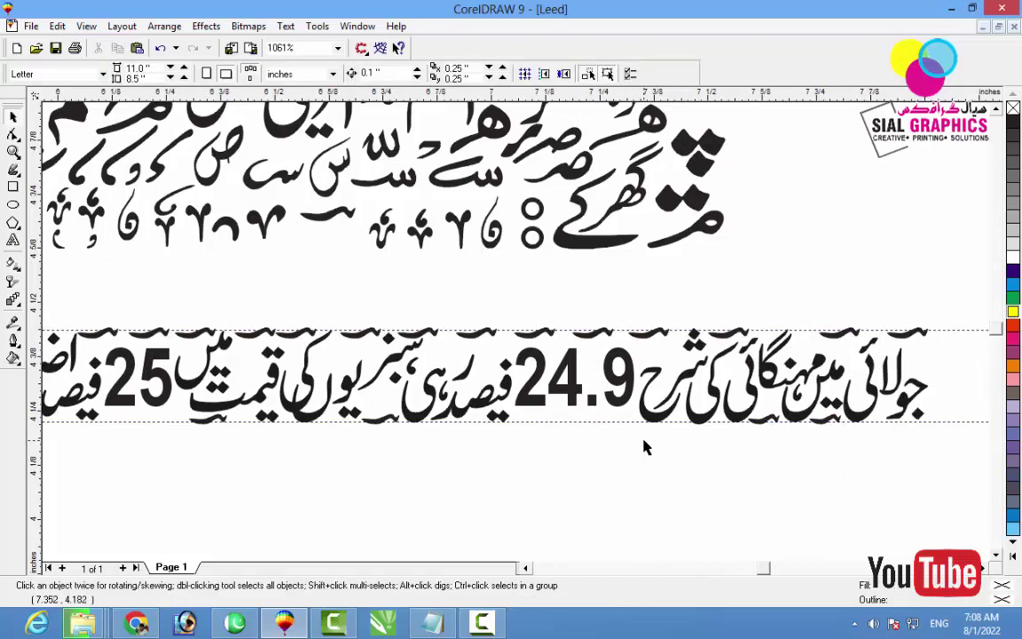
Delete the two small strokes directly above 24.9
left_click(529, 334)
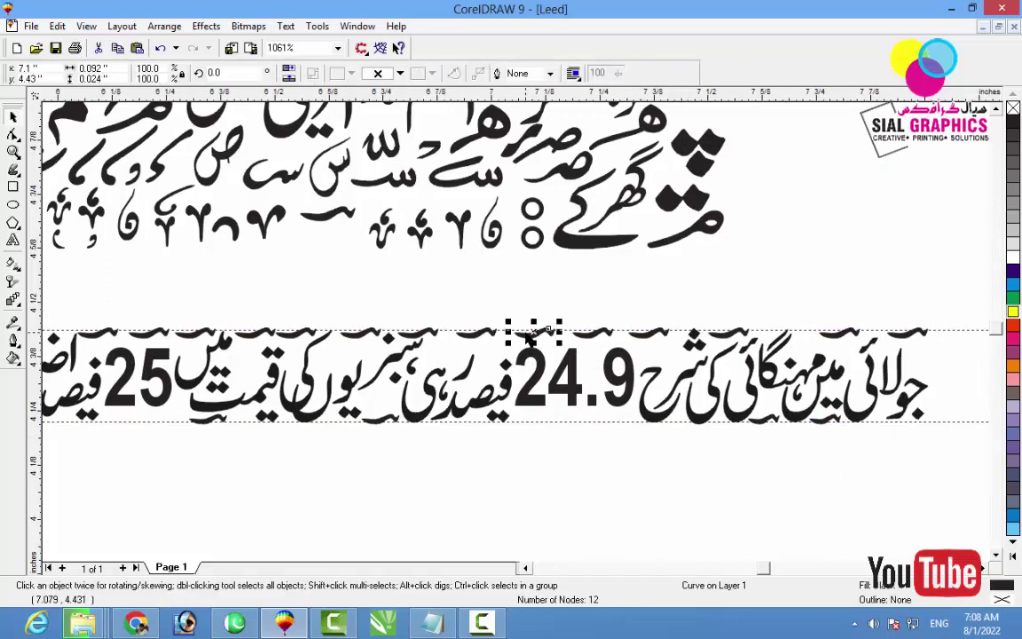
key("Delete")
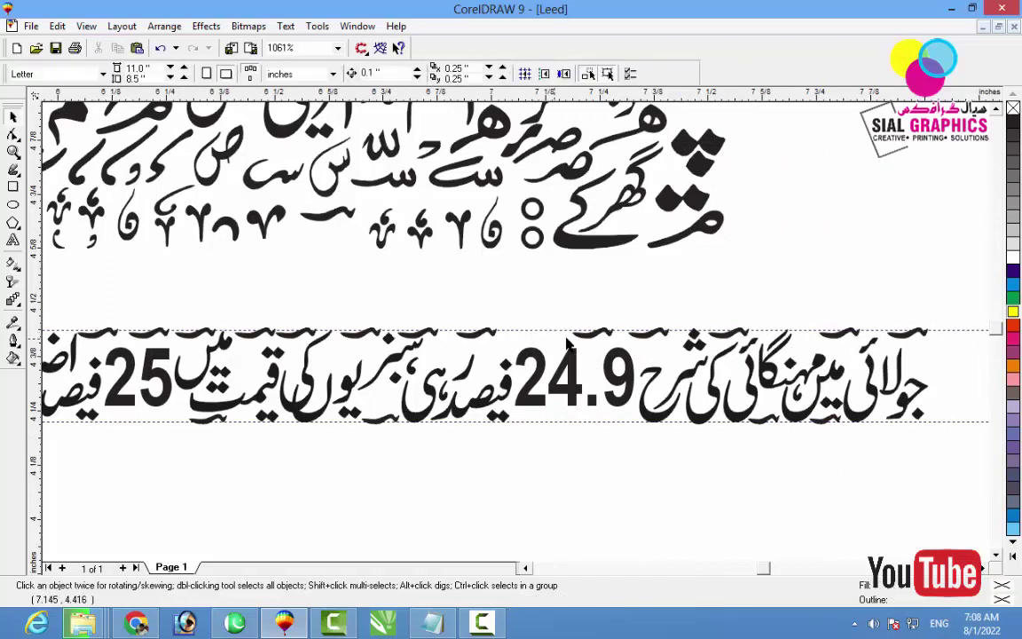
left_click(639, 343)
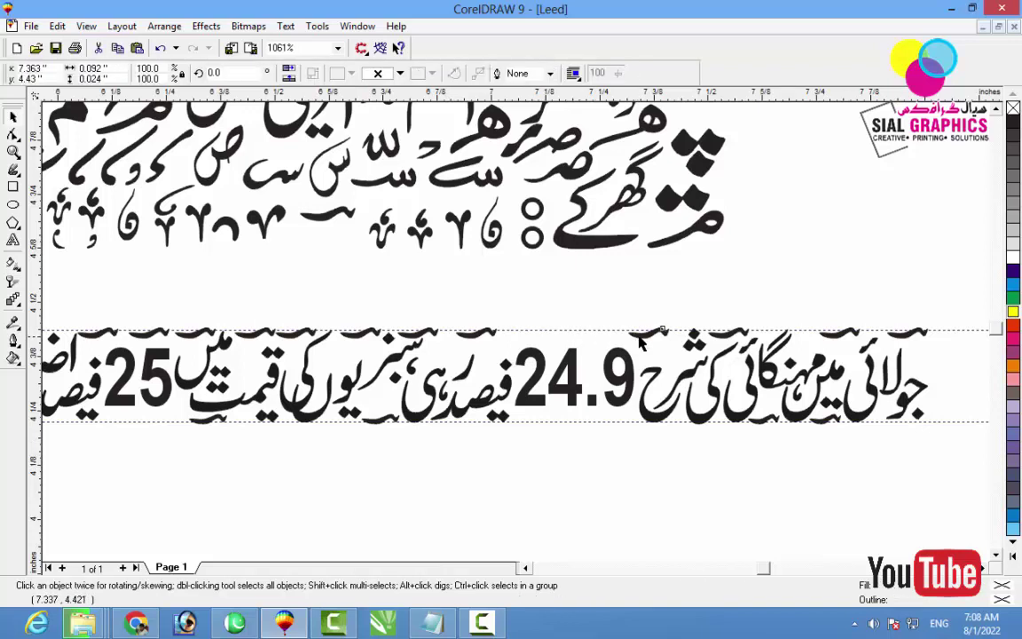
left_click(621, 503)
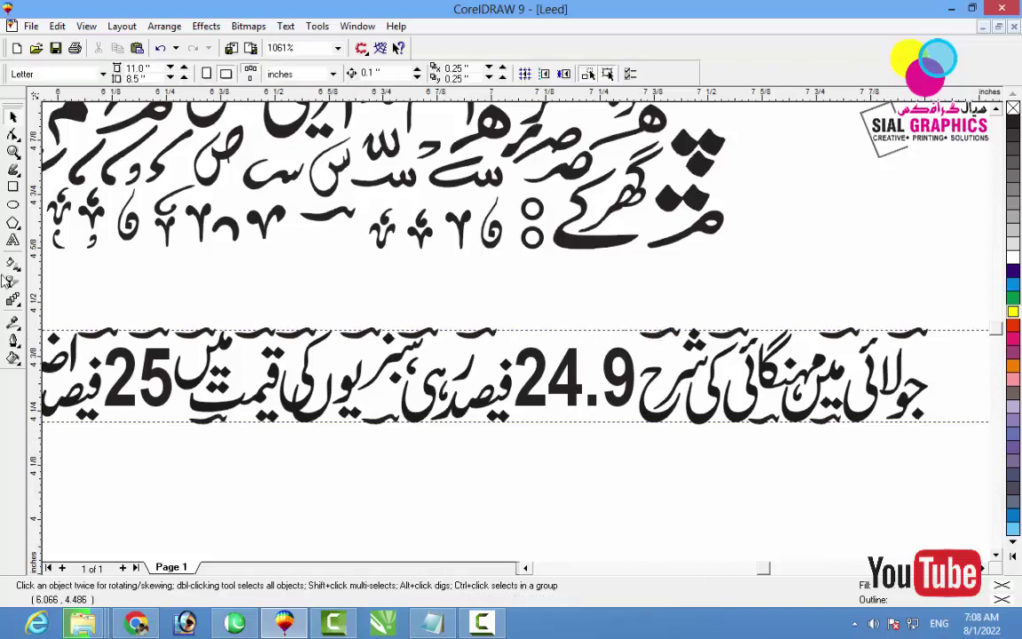
Draw a black bar about 0.276 × 0.022 inches above 24.9 and place a copy of it beneath the number
left_click(13, 187)
left_click_drag(515, 331, 636, 342)
left_click(1015, 134)
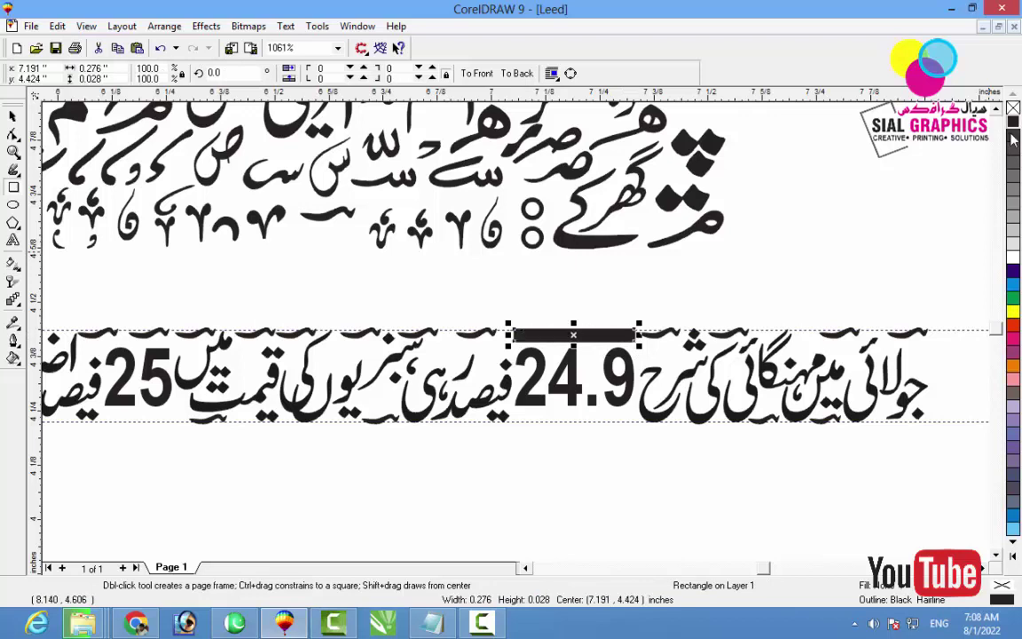
left_click_drag(573, 346, 569, 417)
right_click(569, 417)
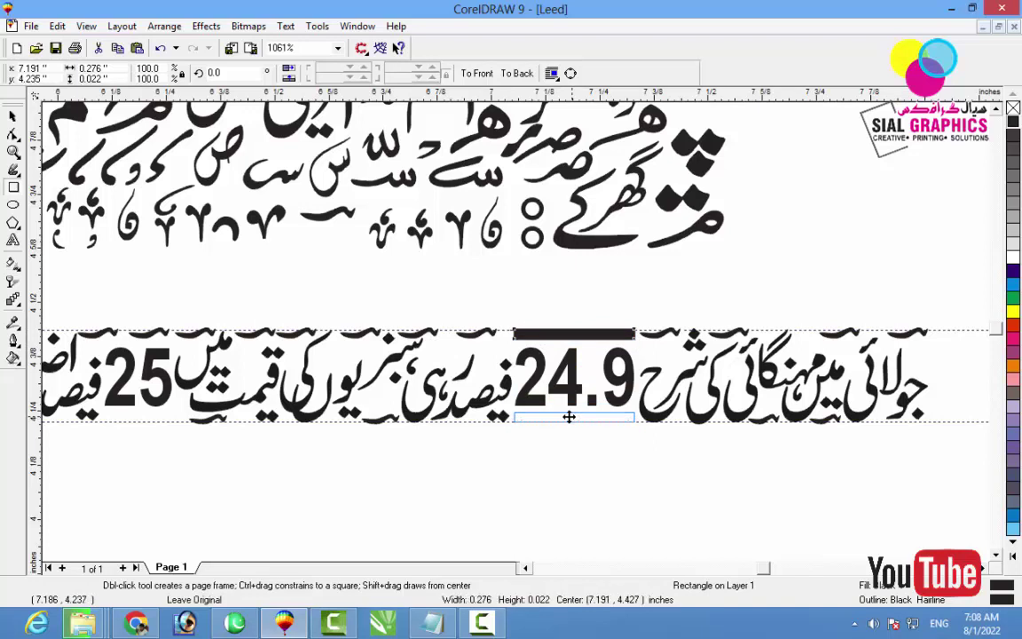
key("space")
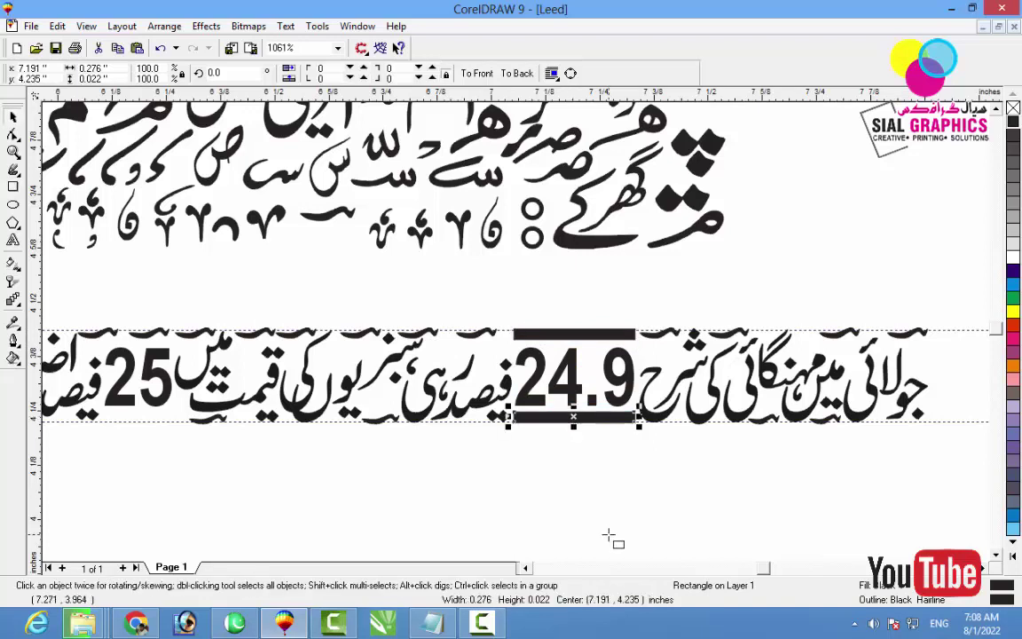
Copy both bars from 24.9 to 25 and narrow the copies to about 0.188 inches
left_click(525, 569)
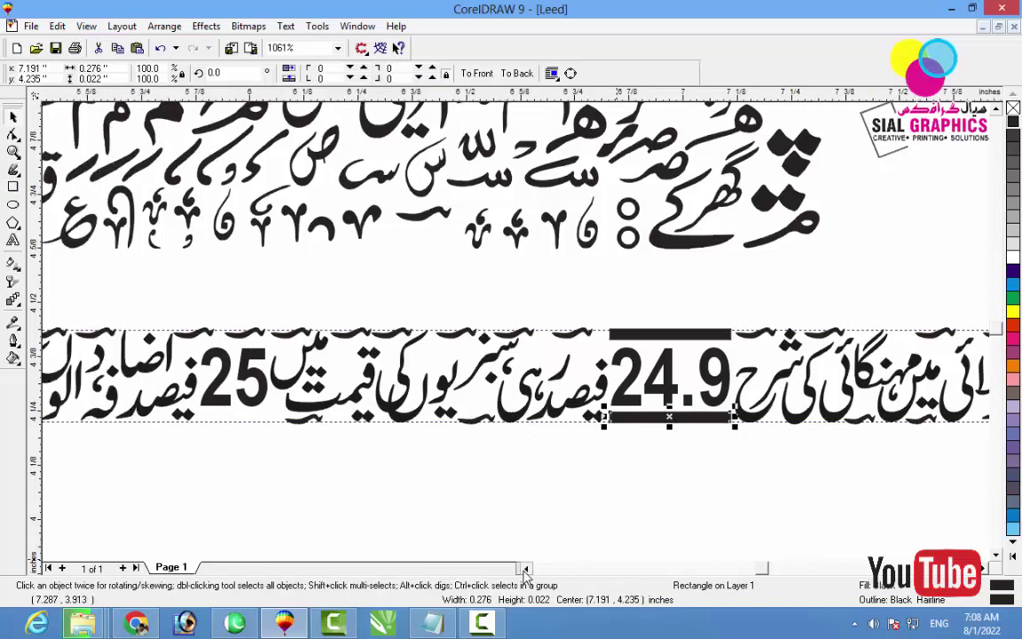
left_click(525, 569)
left_click(734, 337)
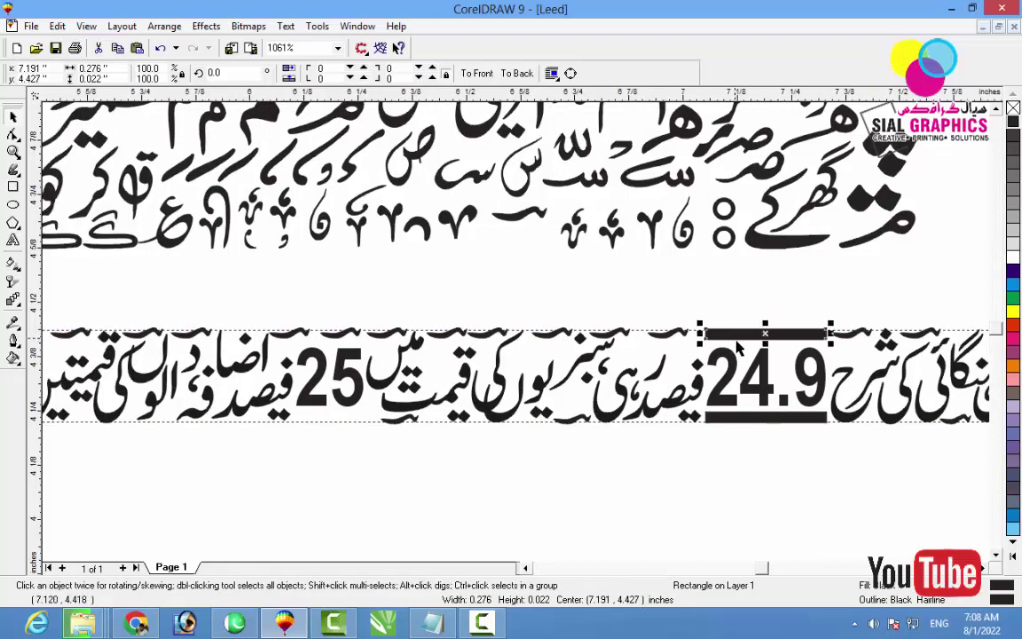
left_click(764, 424)
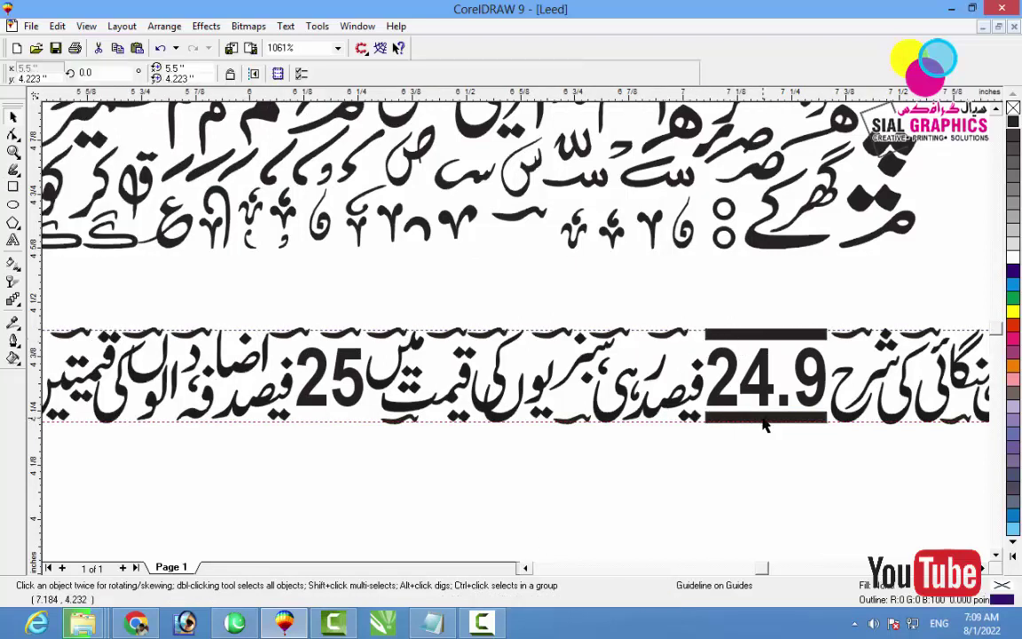
left_click(765, 332)
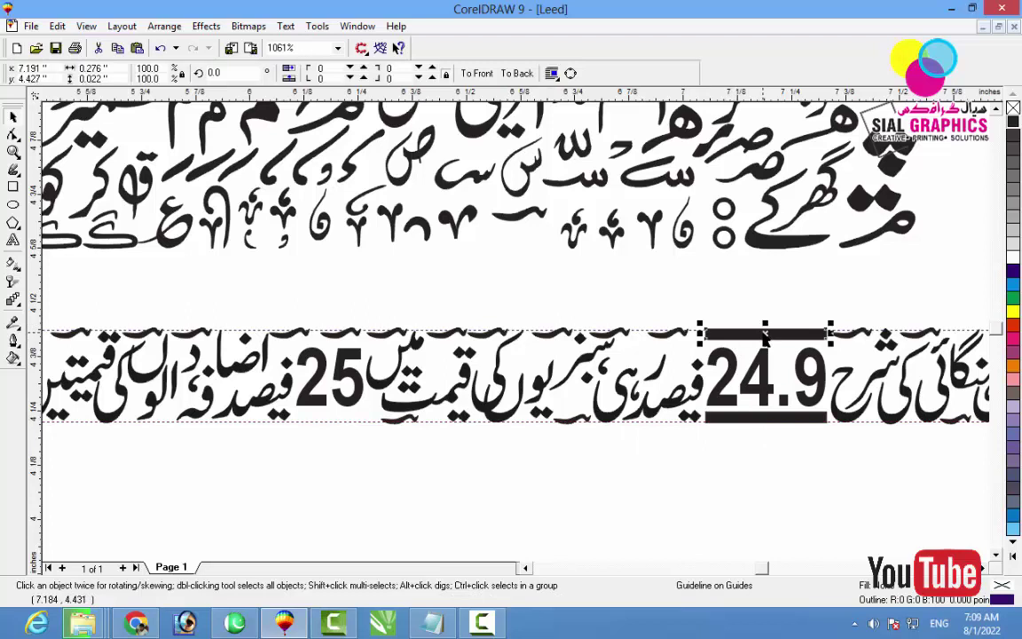
left_click(771, 419, "shift")
left_click_drag(765, 377, 333, 403)
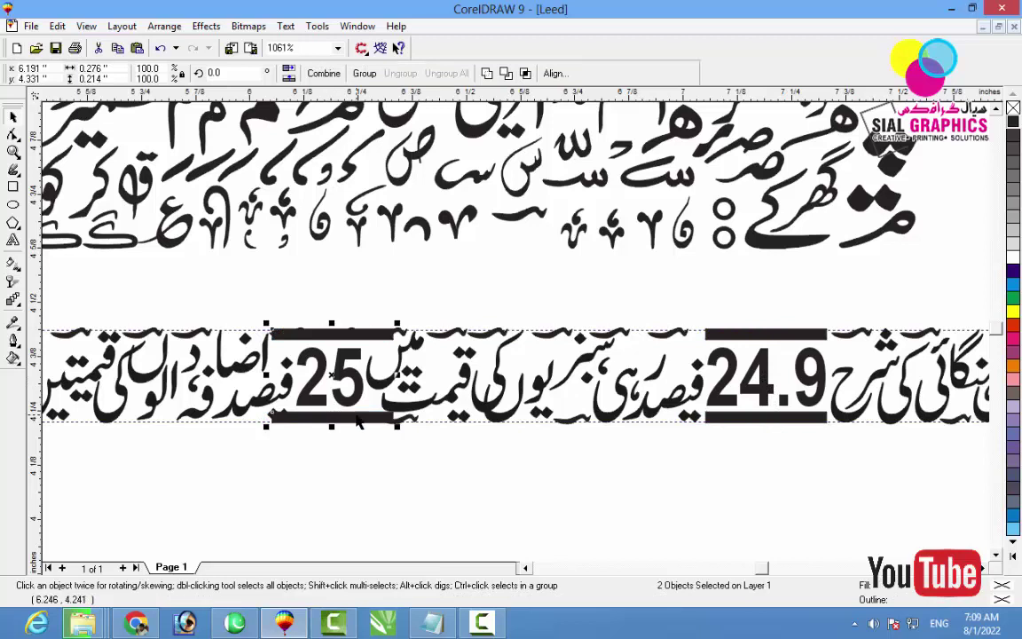
left_click_drag(397, 377, 378, 376)
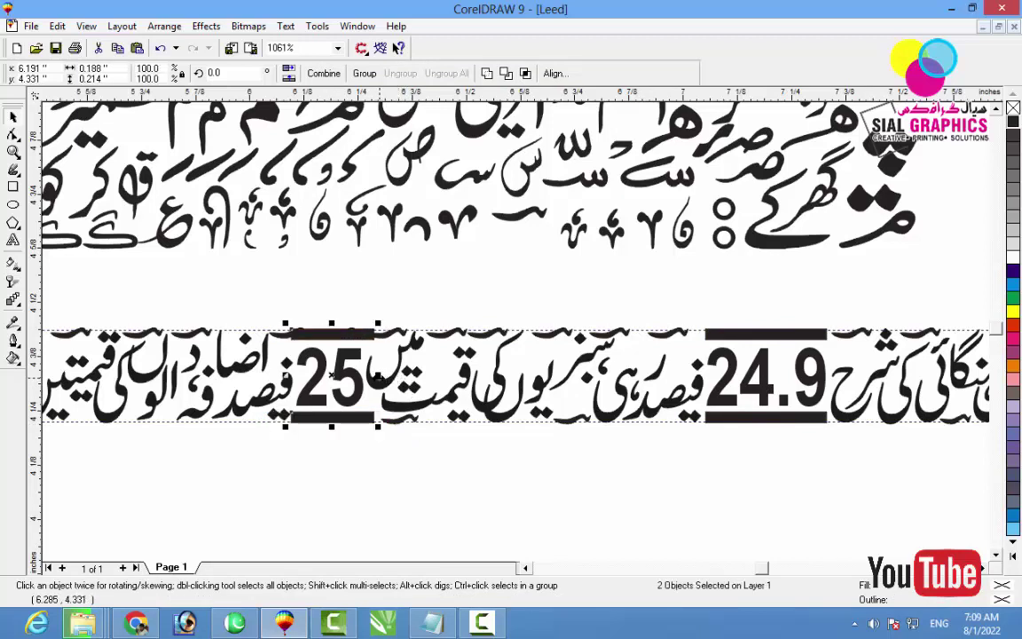
Delete the small strokes that collide with the bar above 25 and the stroke above 14
left_click(399, 298)
left_click(398, 331)
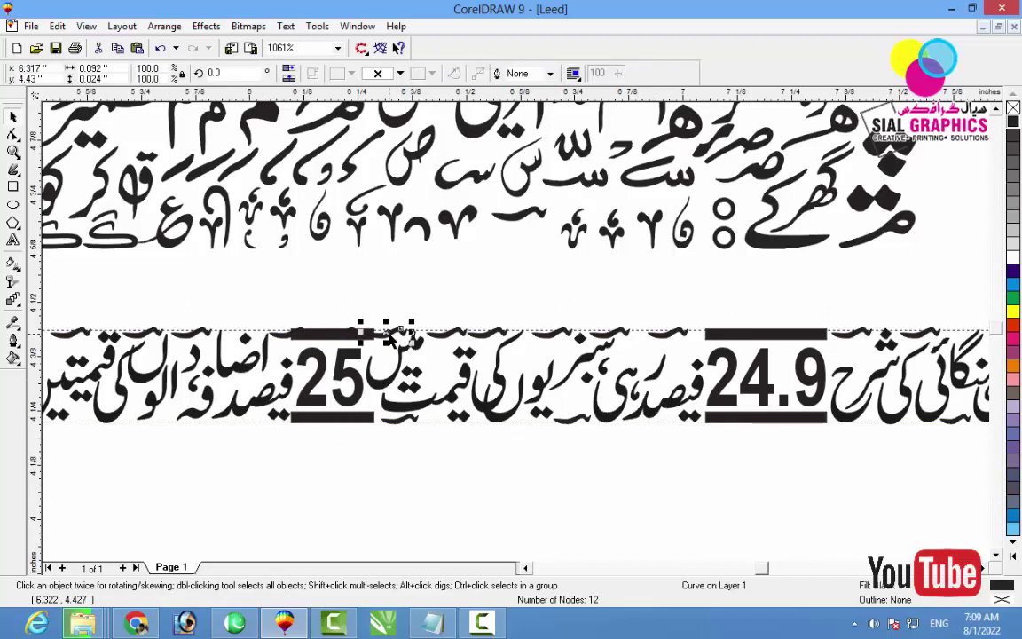
key("Delete")
key("Delete")
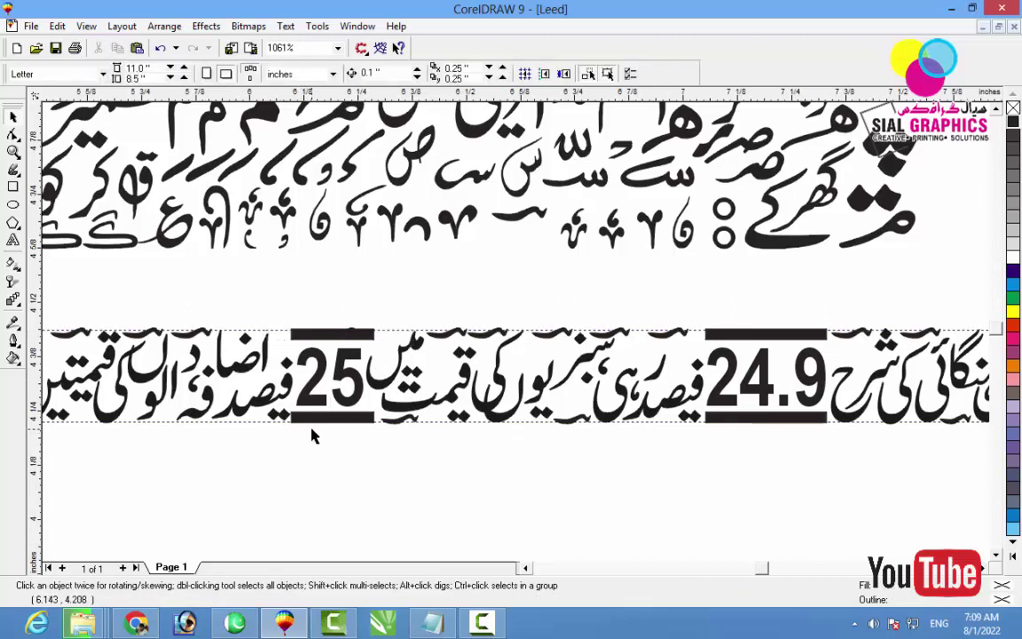
left_click(526, 568)
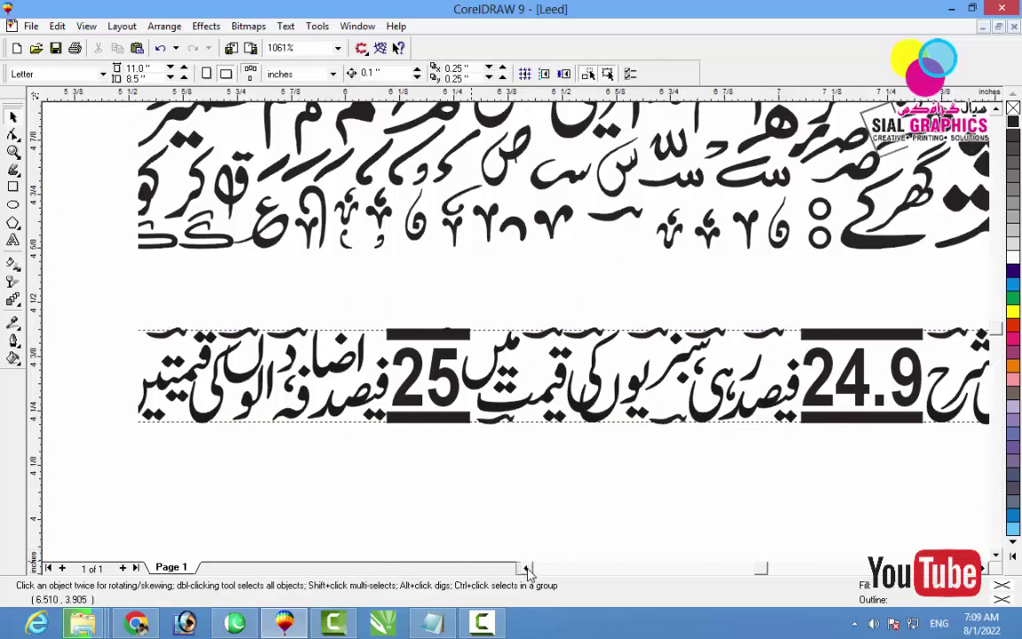
left_click(236, 335)
key("Delete")
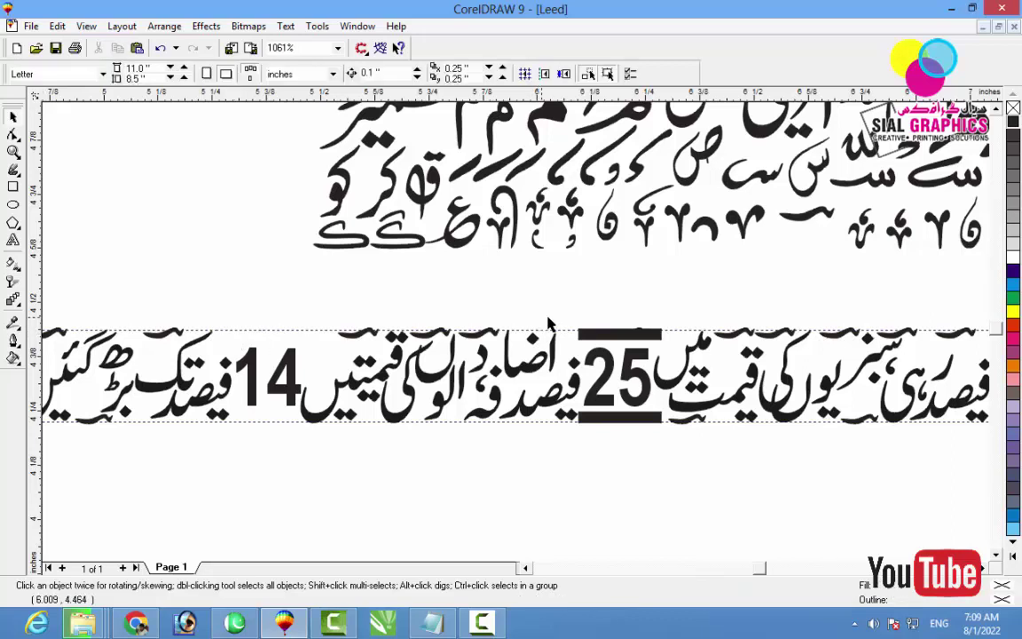
Copy the pair of bars from 25 to above and beneath 14
left_click(597, 342)
left_click(626, 422, "shift")
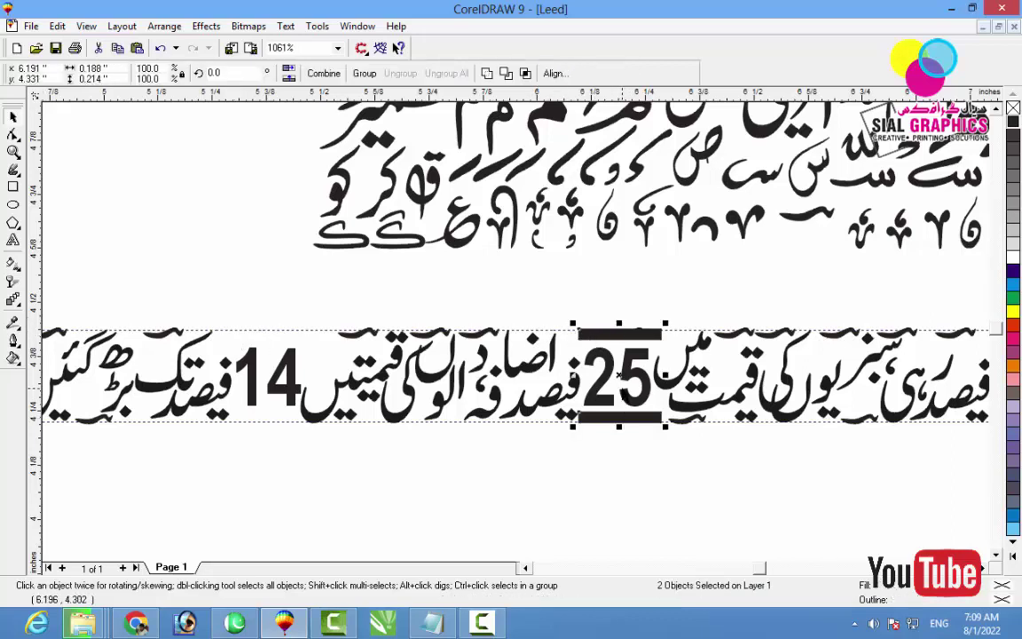
left_click_drag(621, 405, 276, 404)
right_click(277, 405)
left_click(321, 439)
left_click(316, 422)
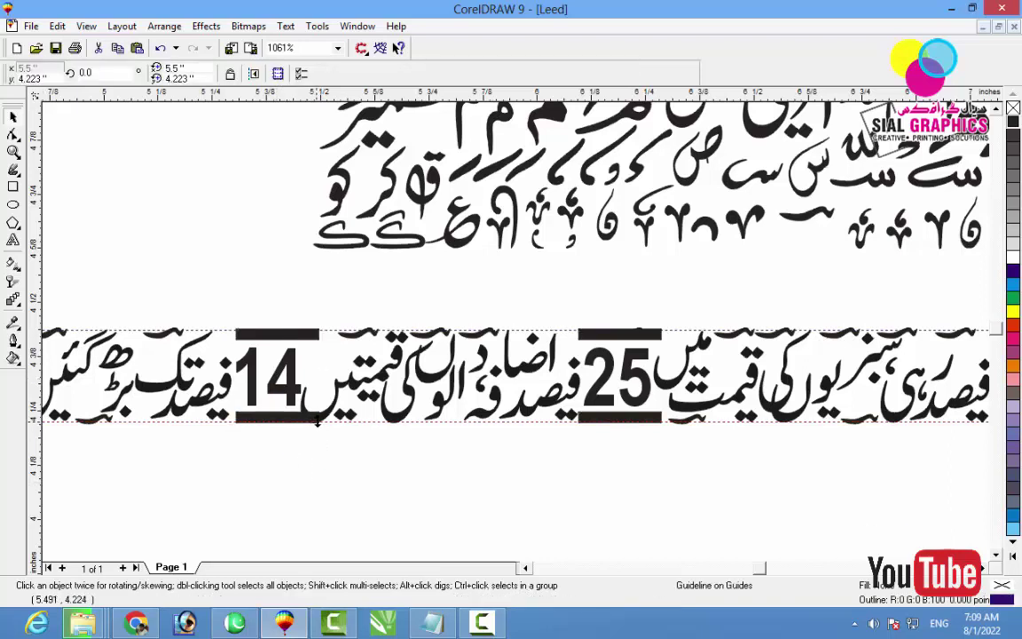
Shorten the black bar beneath 14 so that it ends flush with the number
left_click(315, 417)
left_click_drag(326, 418, 294, 423)
left_click(370, 492)
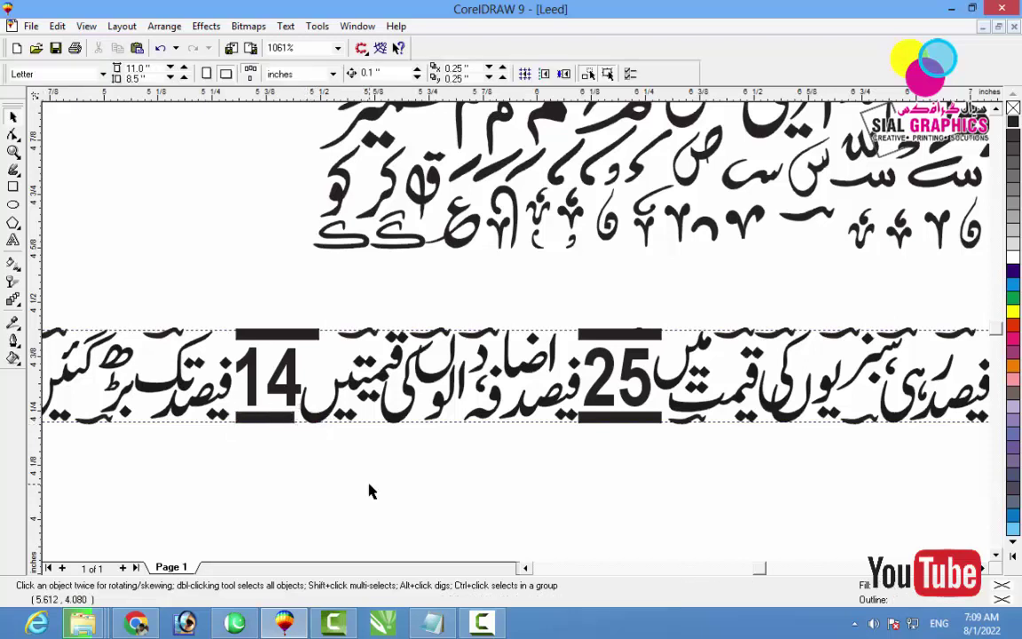
Scale a slanted stroke to about 0.074 × 0.083 inches and place copies in the gaps over the words on both sides of 14
scroll(371, 491, "down", 2)
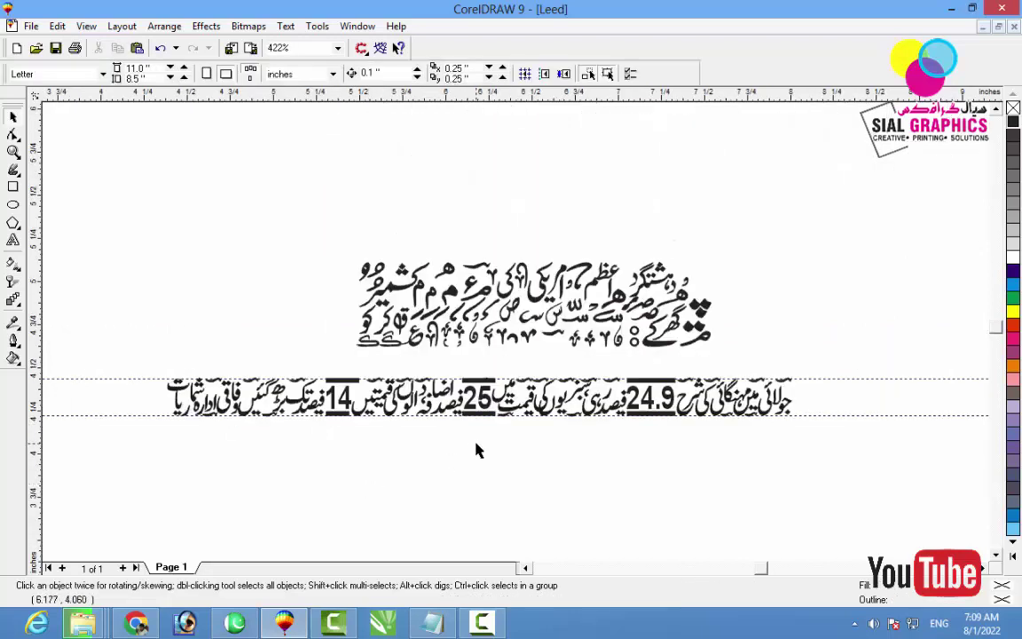
key("F2")
left_click_drag(130, 288, 852, 455)
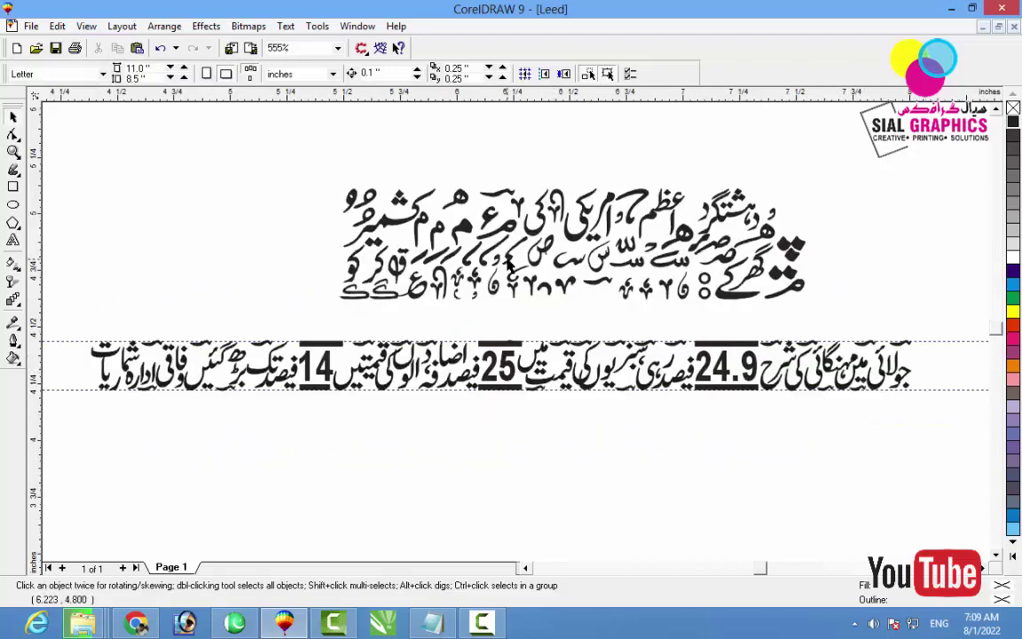
left_click(374, 344)
key("F2")
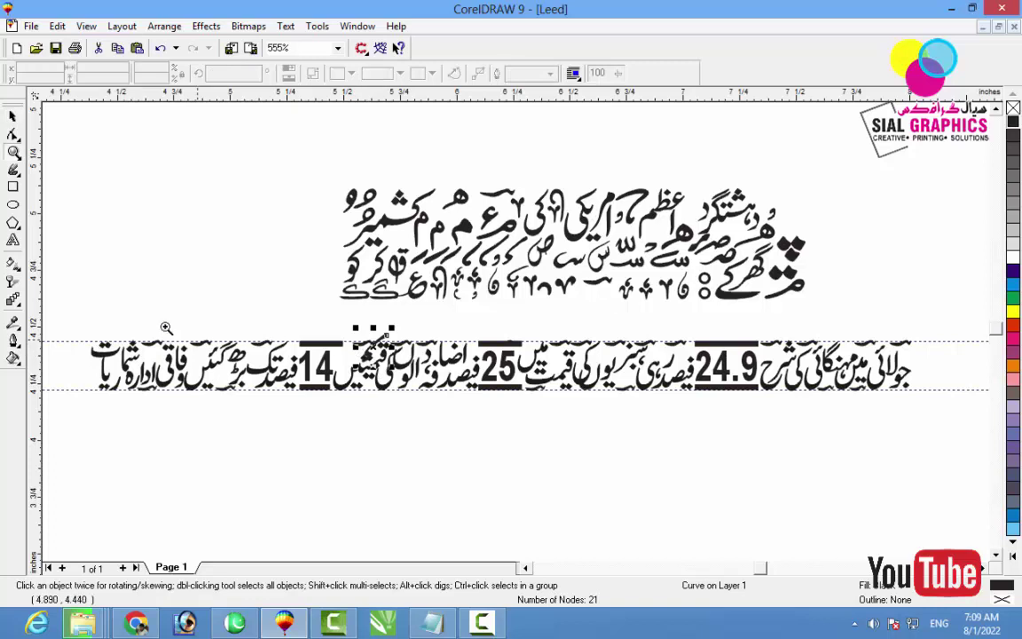
left_click_drag(82, 327, 545, 423)
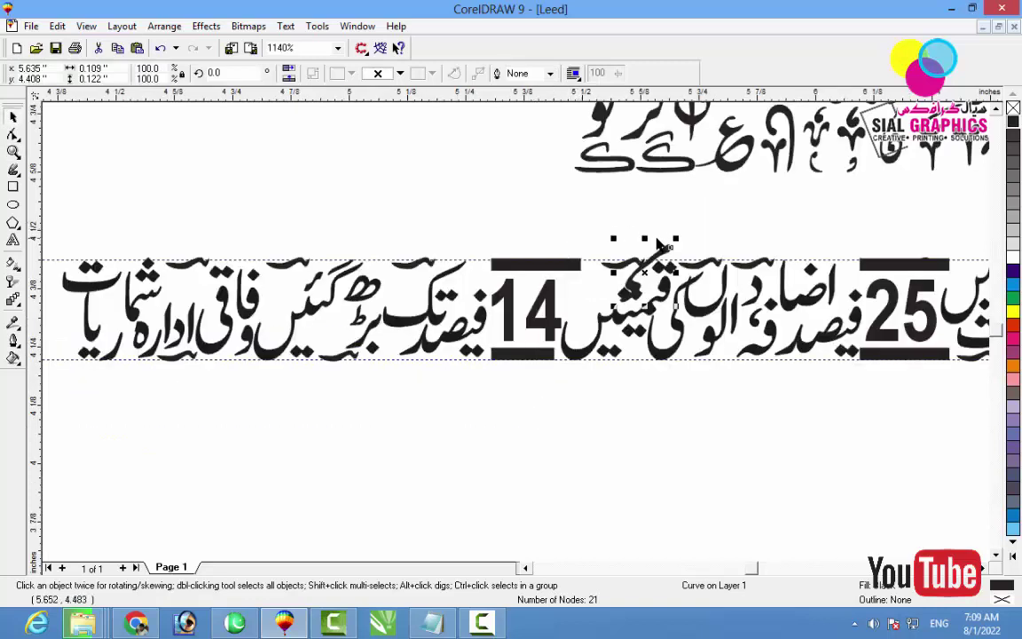
mouse_move(676, 239)
left_mouse_down()
mouse_move(594, 292)
mouse_move(266, 289)
mouse_move(400, 280)
mouse_move(173, 286)
mouse_move(188, 284)
left_mouse_up()
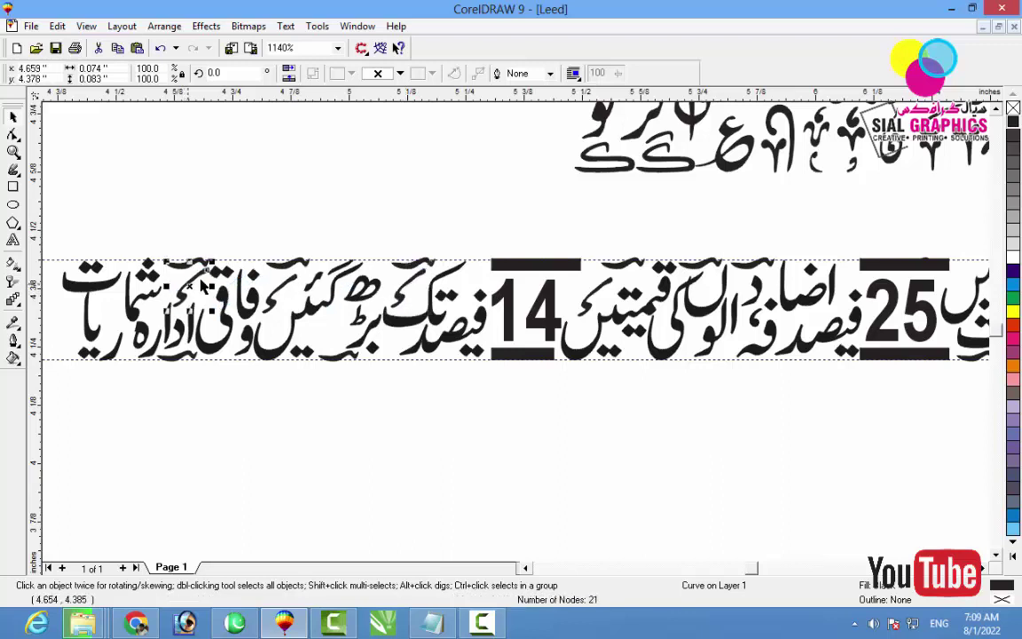
left_click(450, 460)
left_click(282, 283)
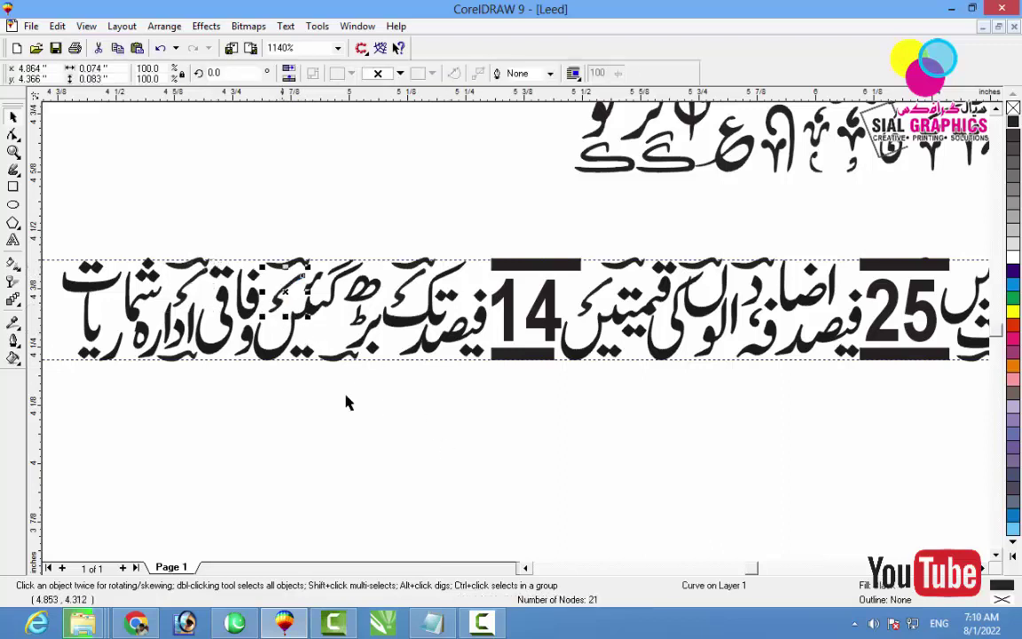
Copy the slanted stroke into the gaps over the words between 25 and 24.9 and over شرح
scroll(285, 291, "right", 2)
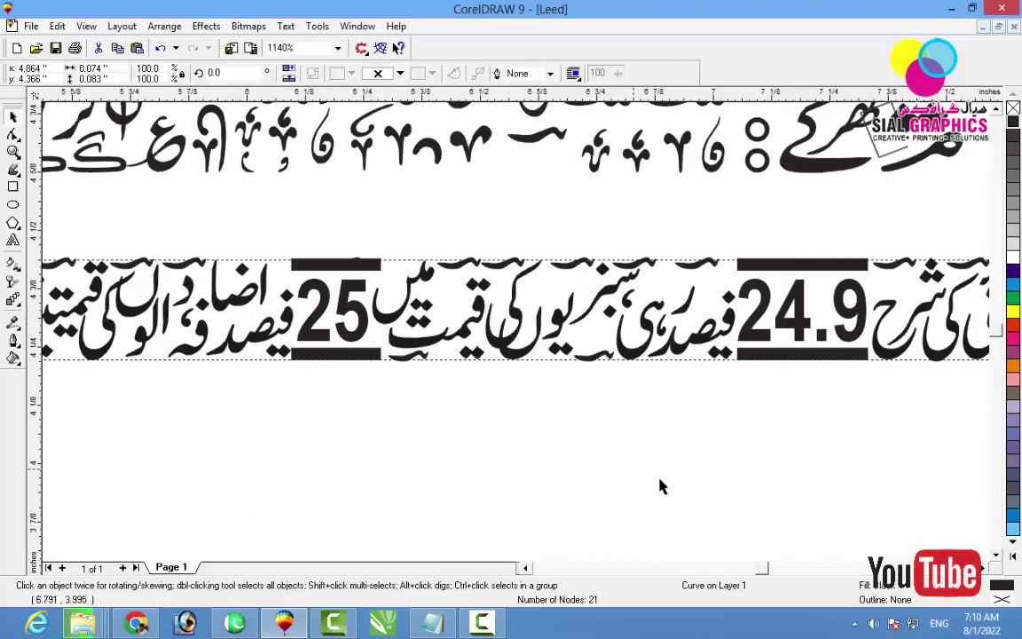
scroll(475, 513, "left", 1)
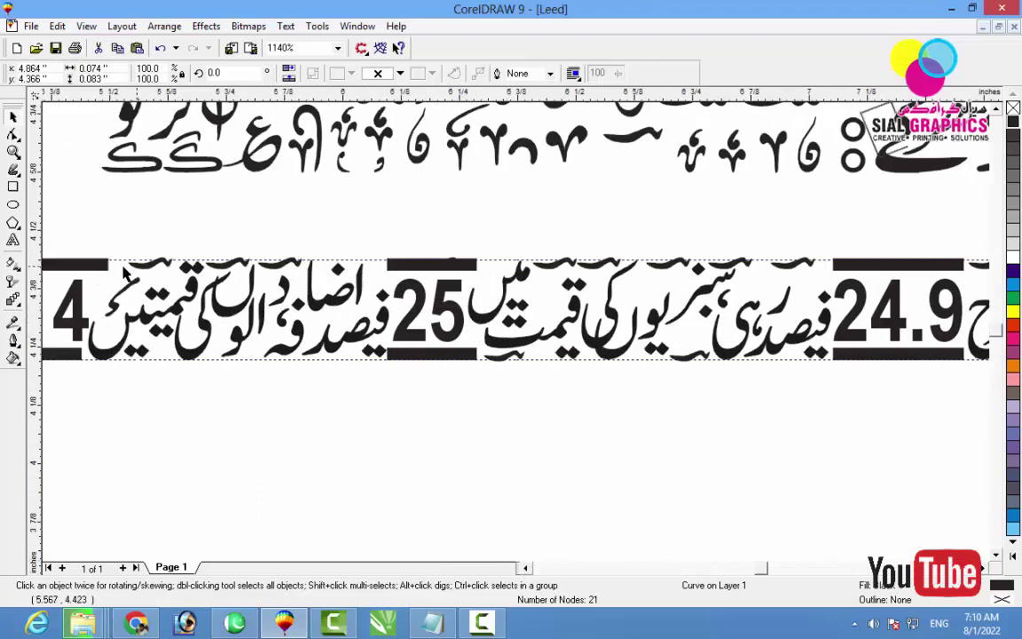
left_click_drag(125, 304, 811, 290)
right_click(812, 290)
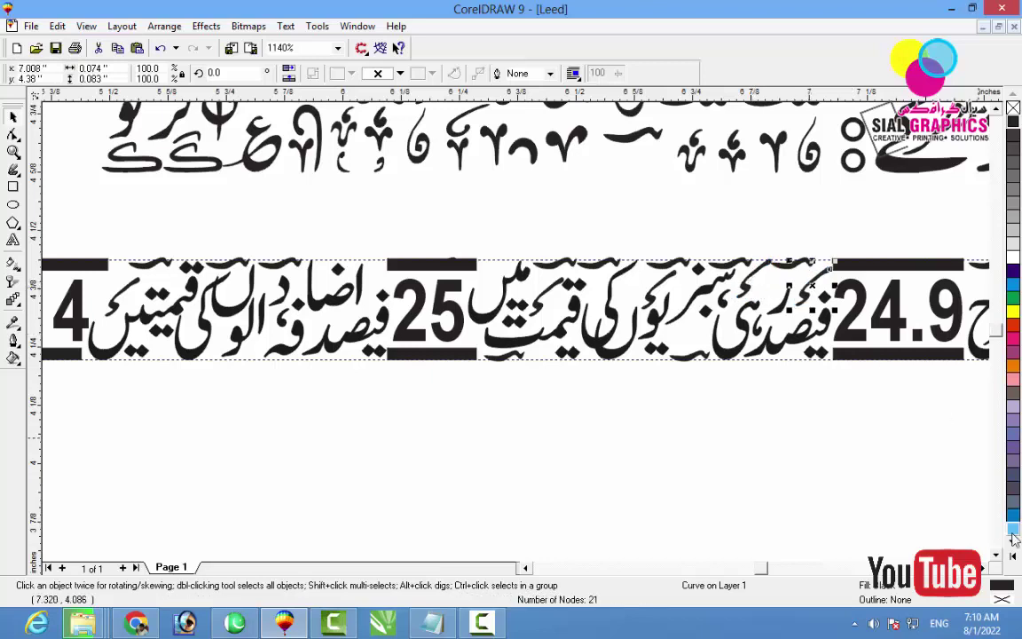
left_click(982, 568)
left_click(983, 568)
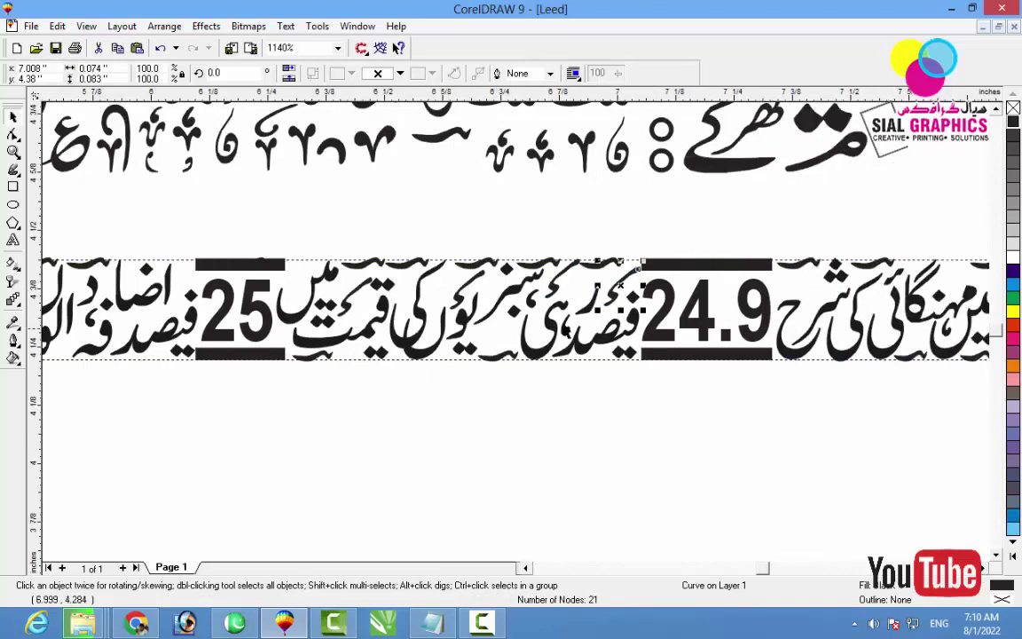
left_click_drag(473, 296, 811, 297)
left_click(808, 458)
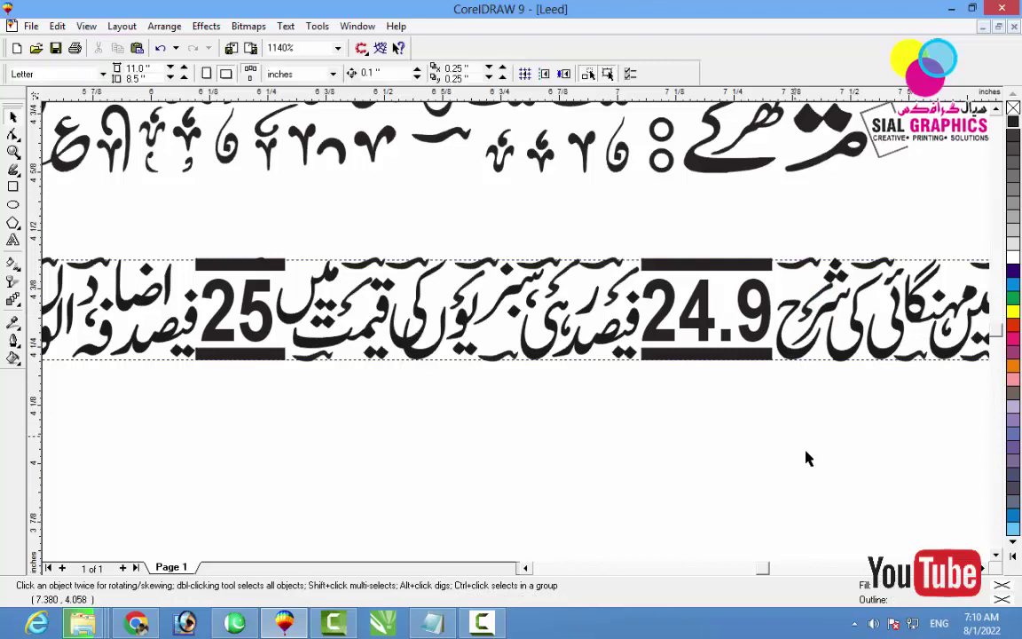
Copy the looped ornament from the lettering sample to the starting end of the headline, beside جولائی
left_click(996, 555)
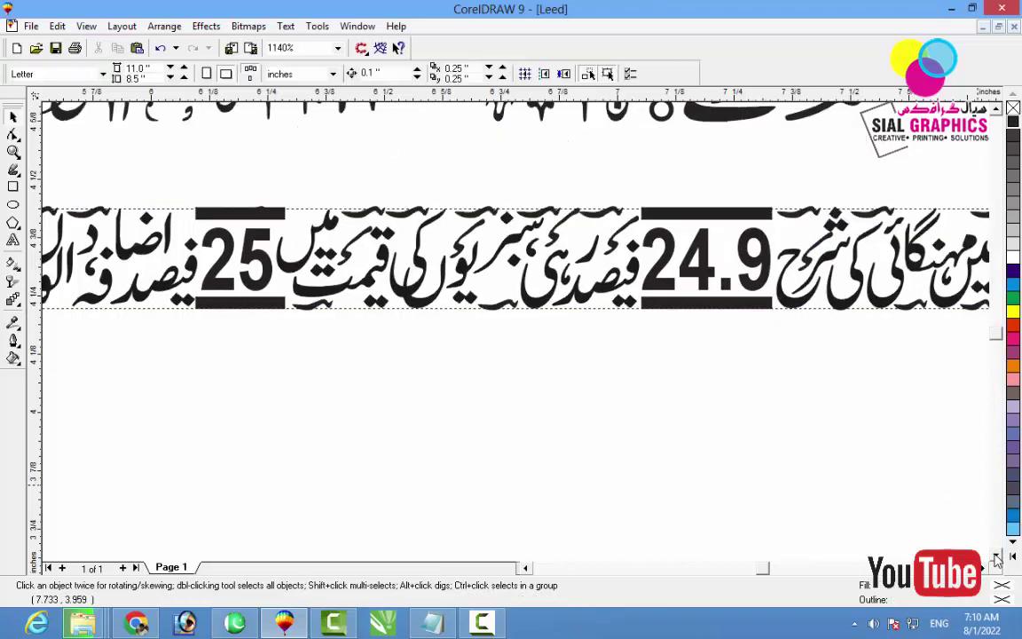
left_click(983, 568)
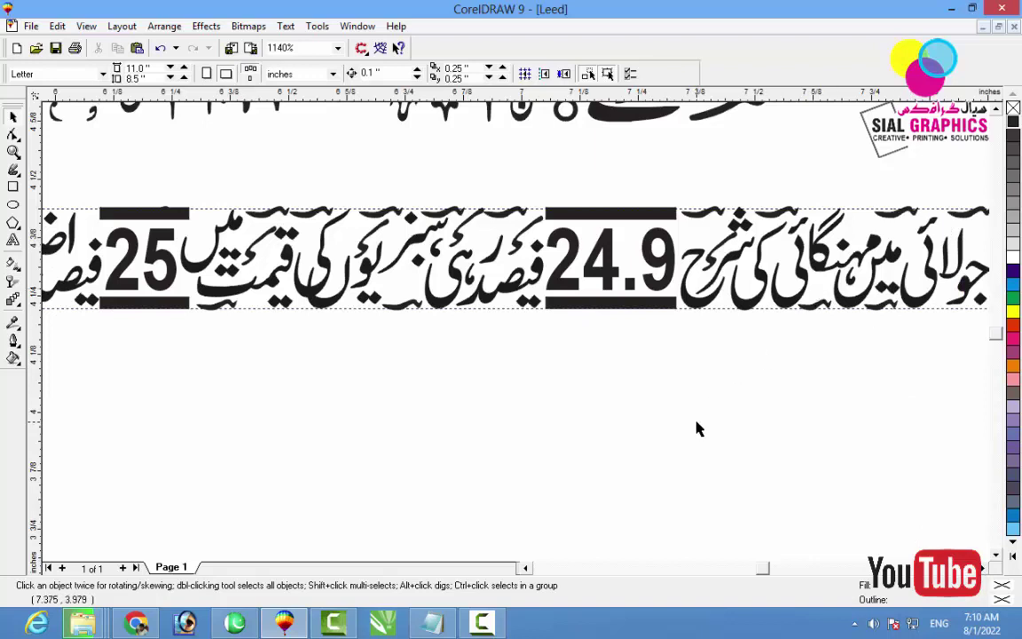
key("F3")
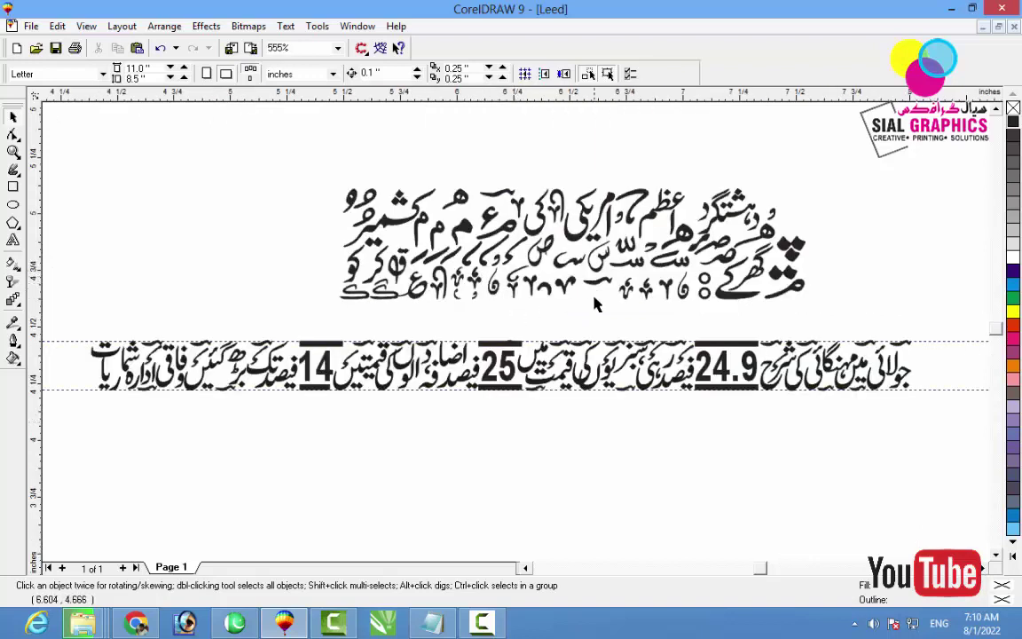
left_click(438, 291)
left_click_drag(437, 291, 934, 340)
right_click(934, 340)
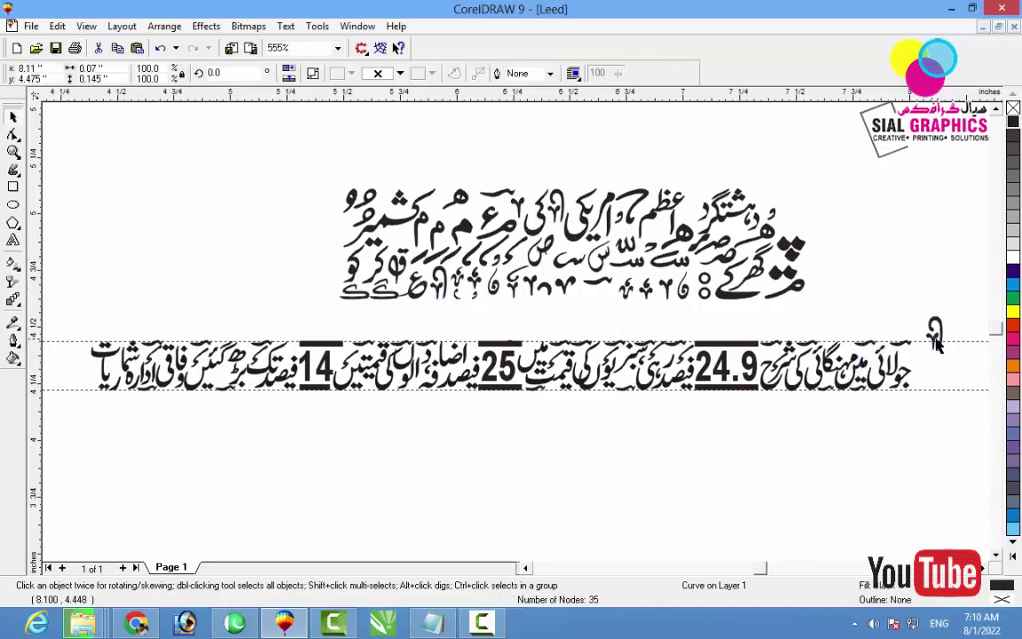
Scale the looped ornament to about 0.036 × 0.073 inches and fit it into the gap above the start of جولائی
key("F2")
left_click_drag(781, 285, 956, 427)
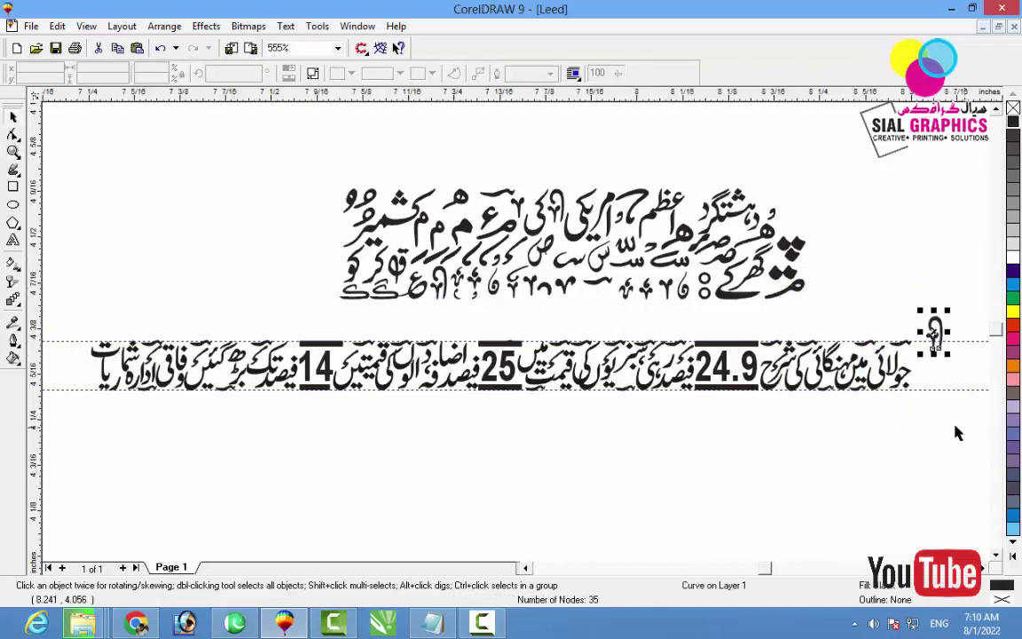
key("shift+F2")
left_click_drag(748, 197, 628, 341)
left_click(621, 342)
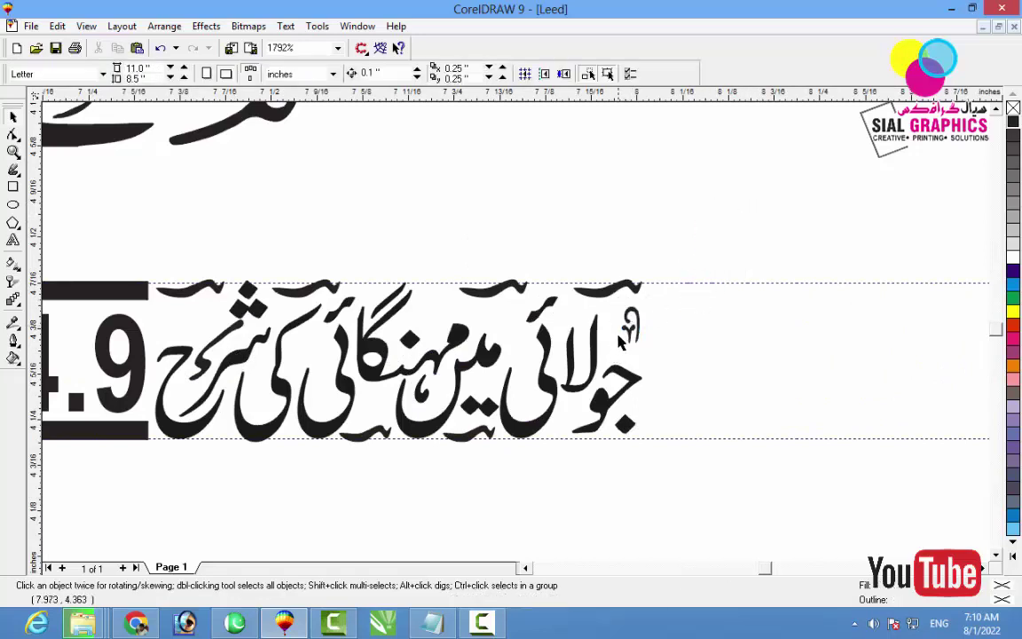
left_click(628, 340)
left_click_drag(615, 347, 612, 362)
left_click(671, 343)
left_click(628, 335)
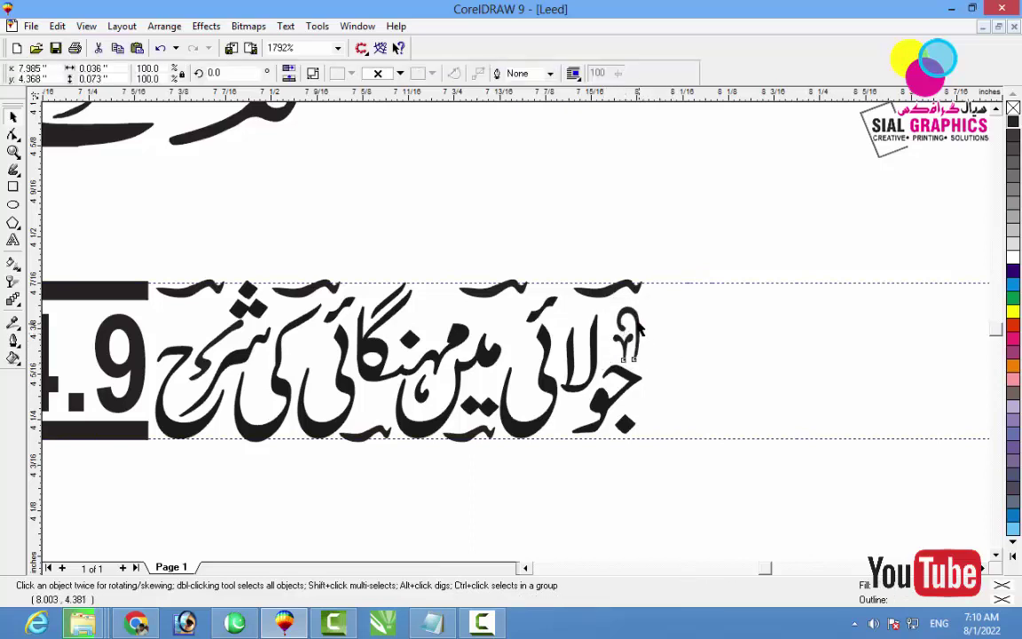
left_click(675, 338)
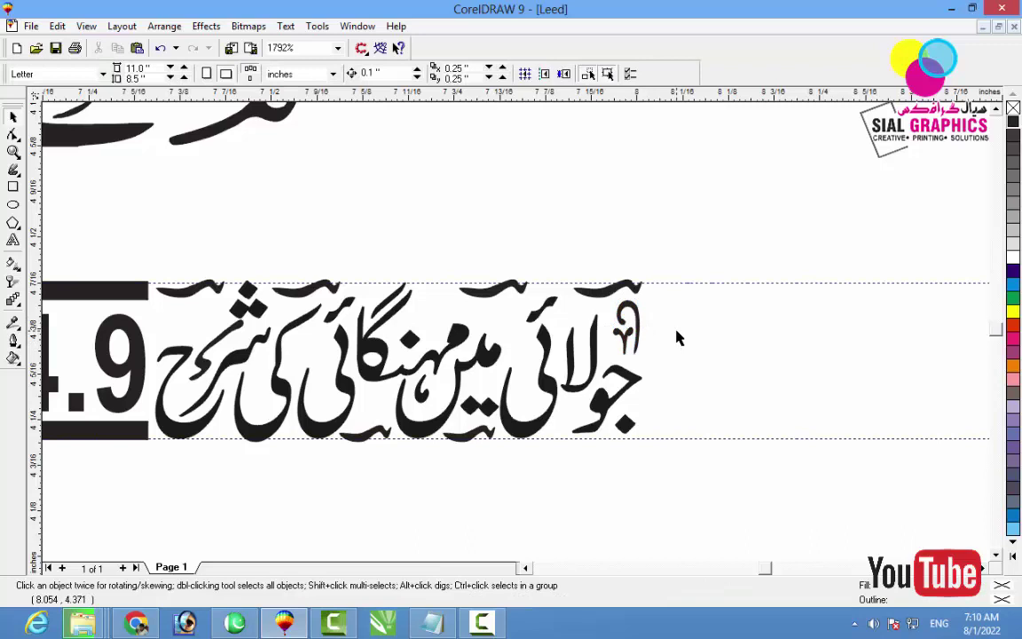
Copy the looped ornament to the far end of the headline and align its outer edge with the edge of the last word
key("F4")
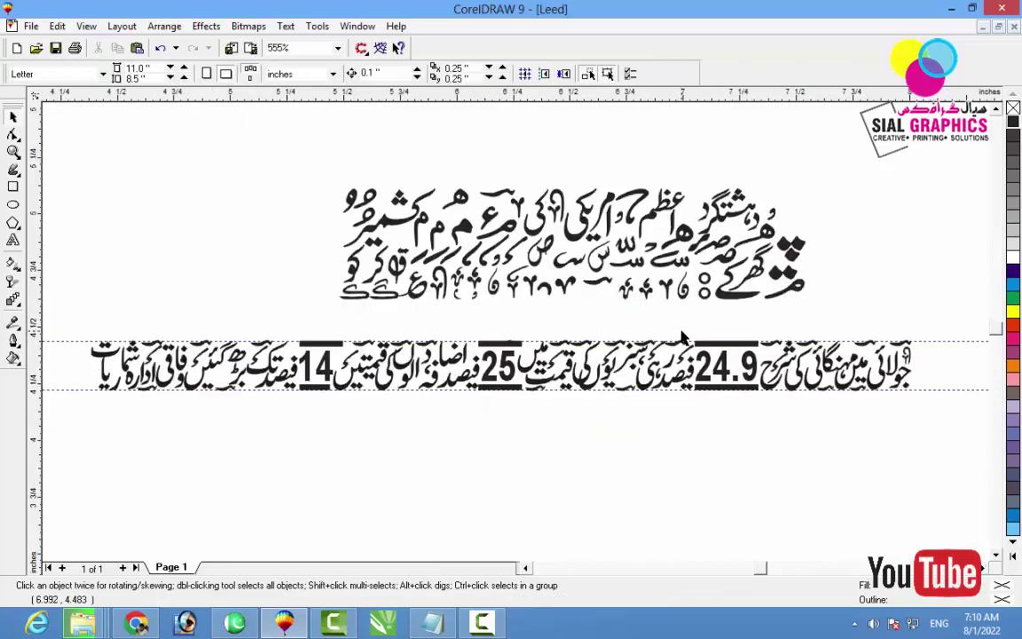
left_click_drag(900, 356, 90, 381)
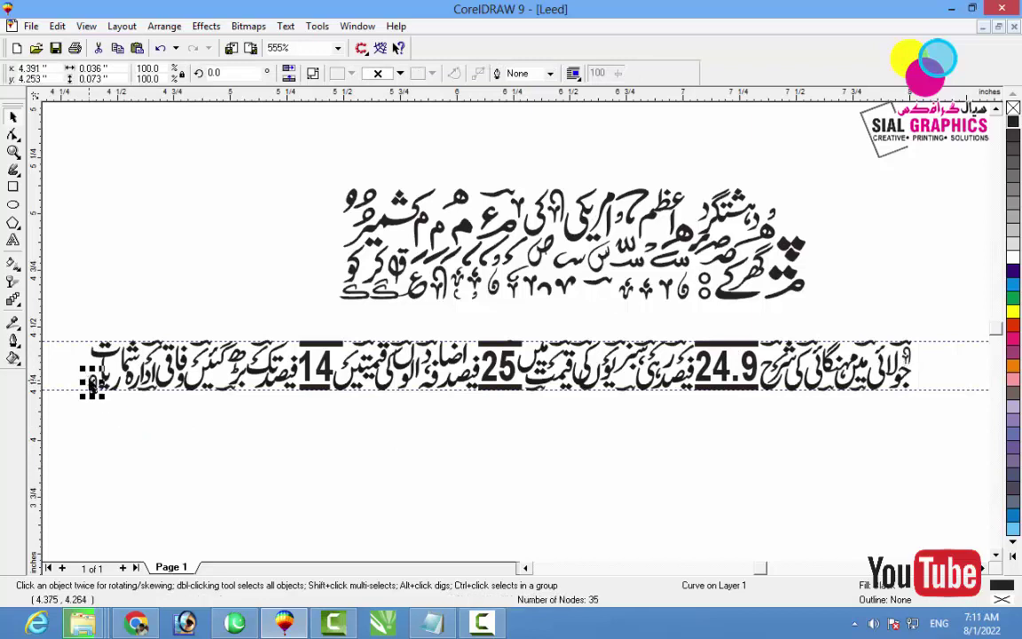
key("F2")
left_click_drag(69, 325, 142, 425)
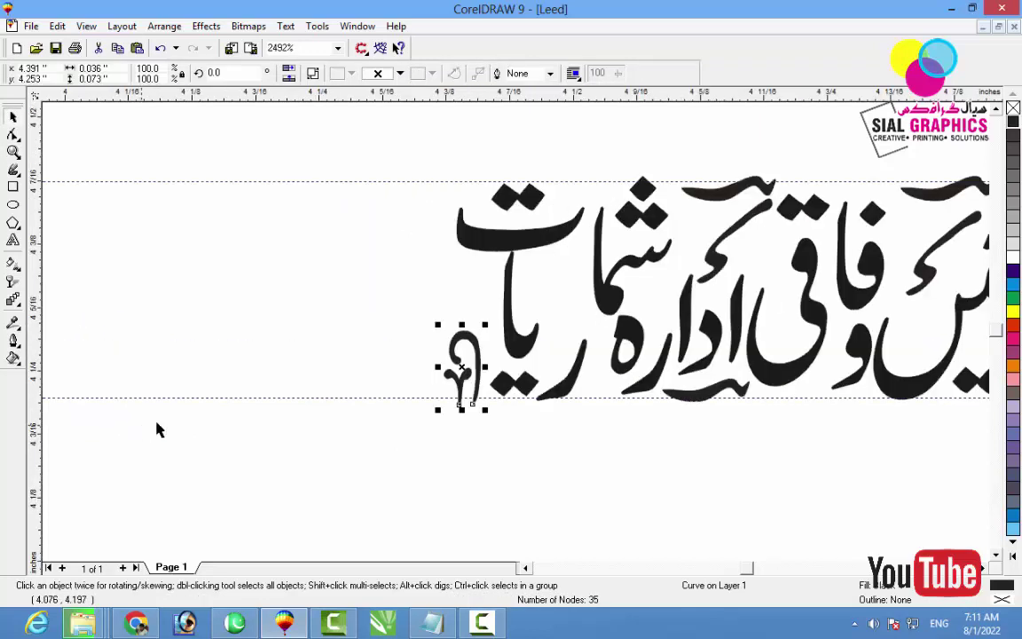
left_click(468, 252, "shift")
key("Right")
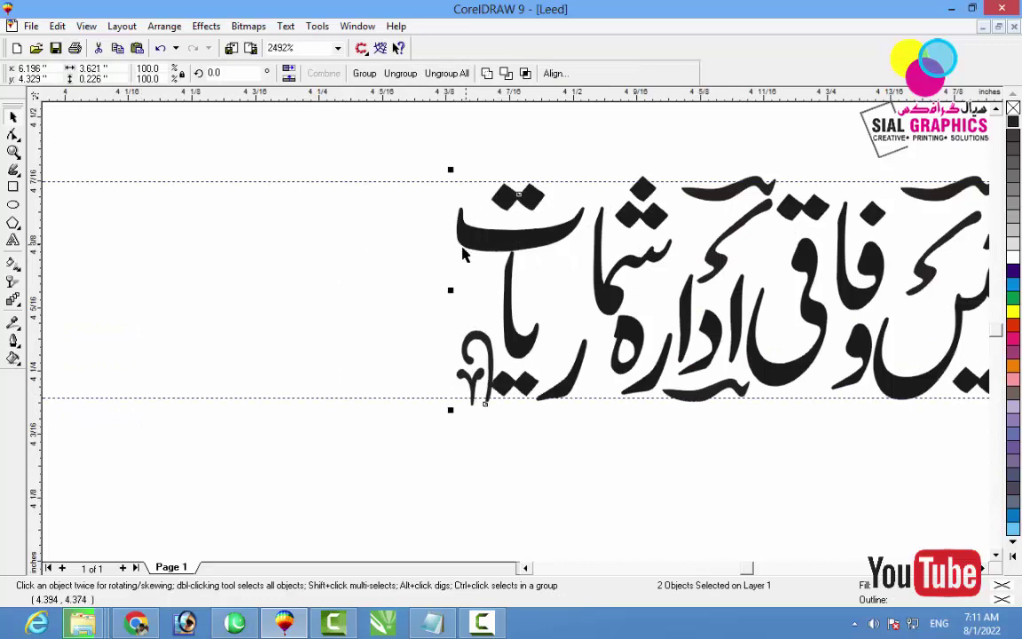
Raise the copied looped ornament into the gap beneath the final letter of the last word
left_click(407, 401)
left_click(472, 308)
left_click_drag(472, 308, 472, 259)
left_click(466, 482)
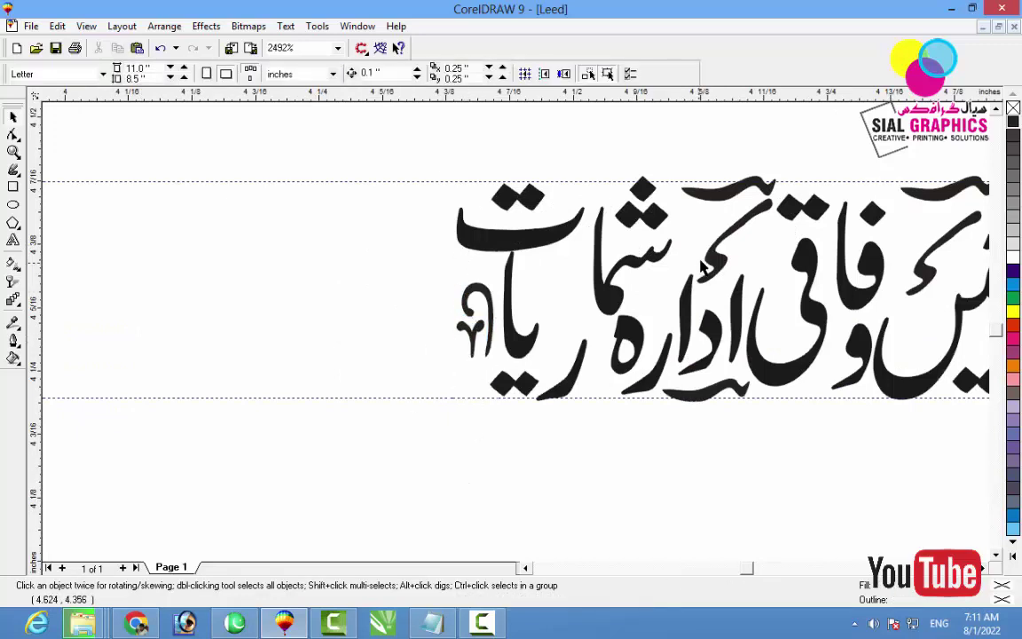
Copy the double-ring ornament from the sample into the gap between وفاقی and گئیں and delete the slanted stroke there
key("F4")
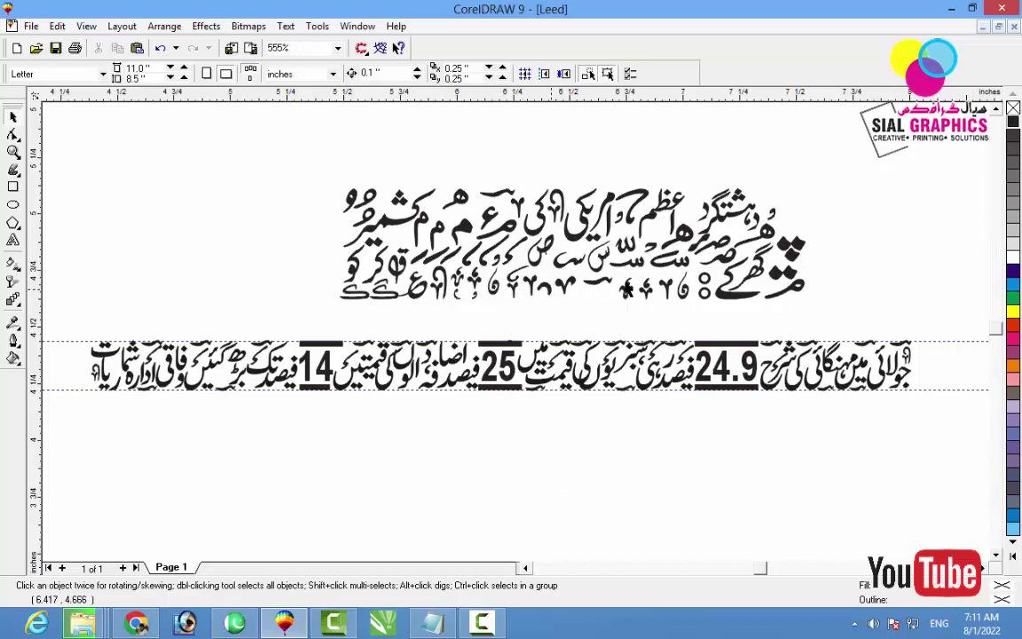
left_click_drag(710, 283, 198, 362)
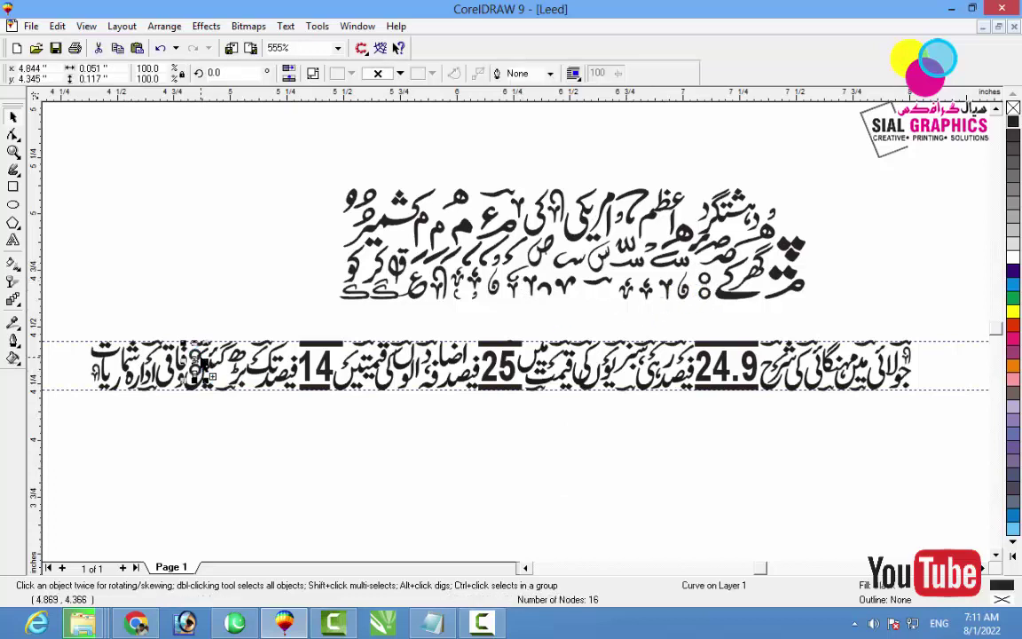
key("F2")
mouse_move(162, 328)
left_mouse_down()
mouse_move(185, 342)
mouse_move(241, 424)
left_mouse_up()
left_click(349, 419)
left_click(528, 224)
key("Delete")
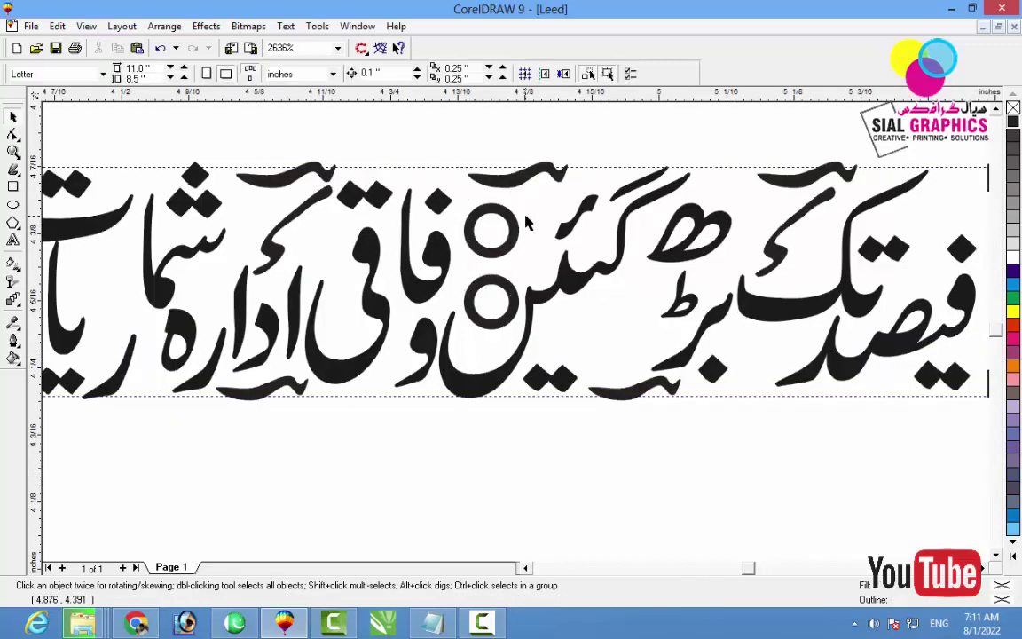
Scale the double-ring ornament down to about 0.031 × 0.072 inches within its gap
left_click(516, 228)
left_click_drag(523, 199, 502, 237)
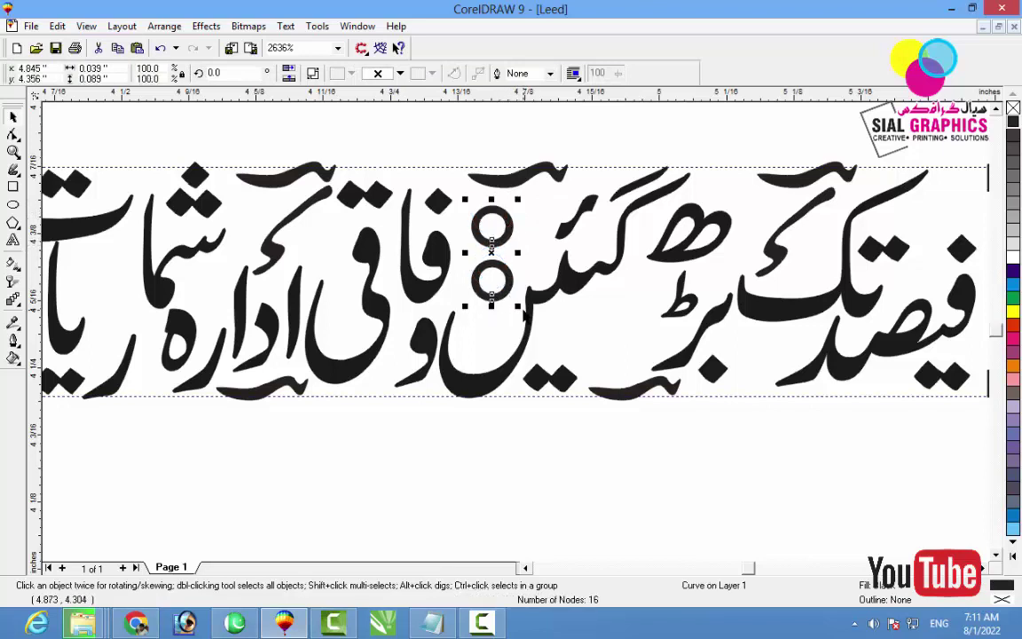
left_click_drag(520, 306, 515, 297)
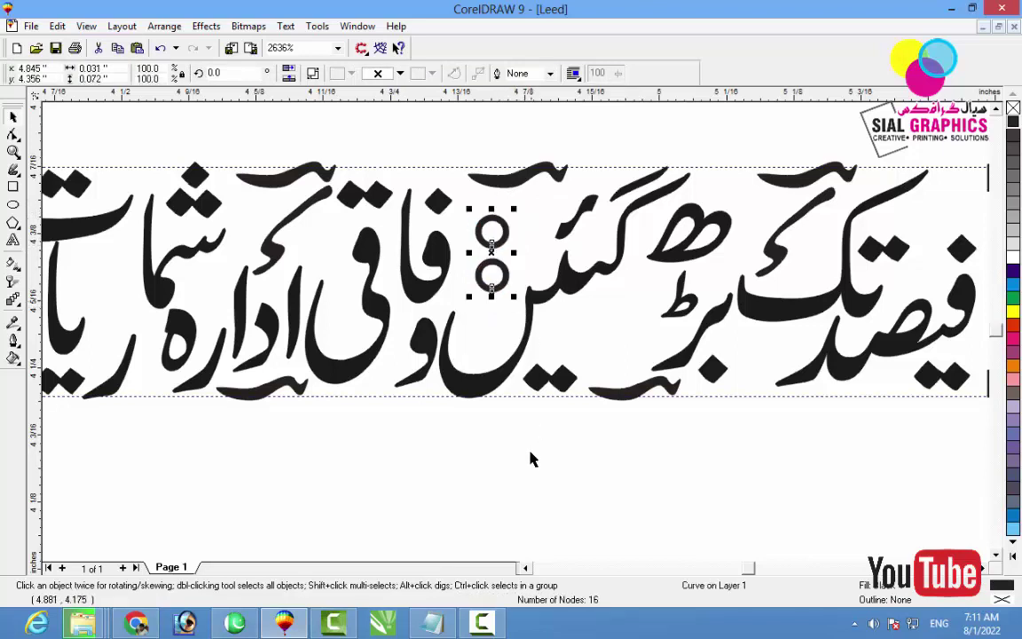
left_click(529, 451)
Copy the small flower-like ornament from the lettering sample to the empty space just above the headline
key("F4")
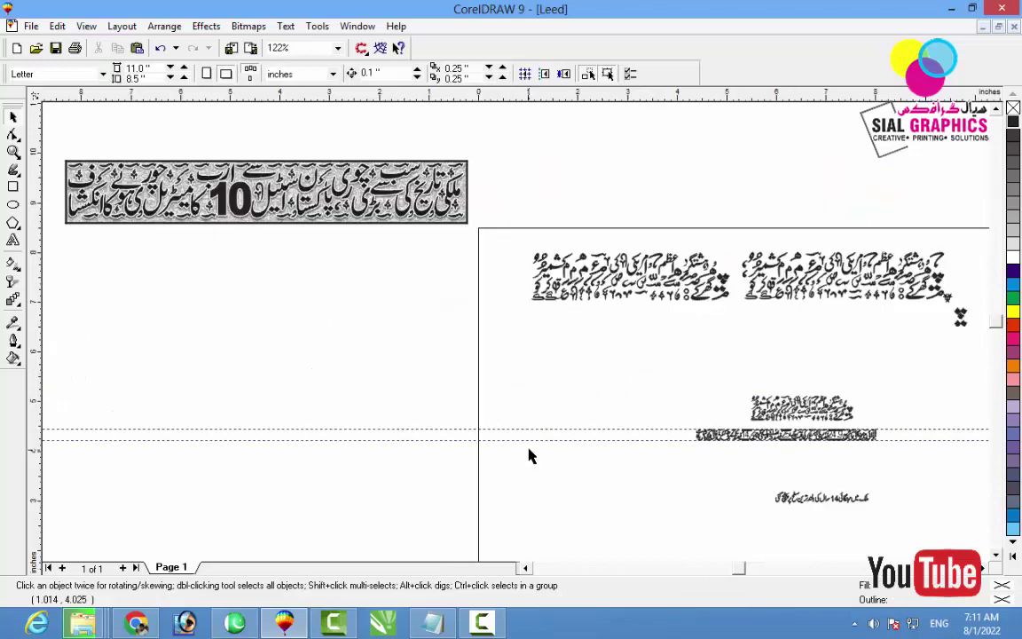
key("F2")
left_click_drag(688, 413, 894, 456)
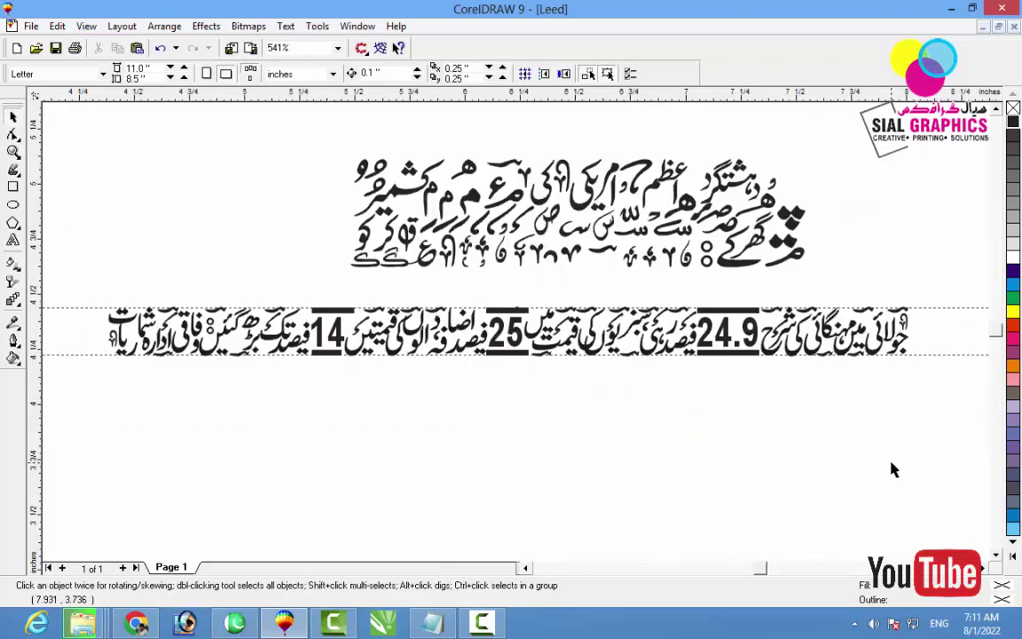
left_click(664, 286)
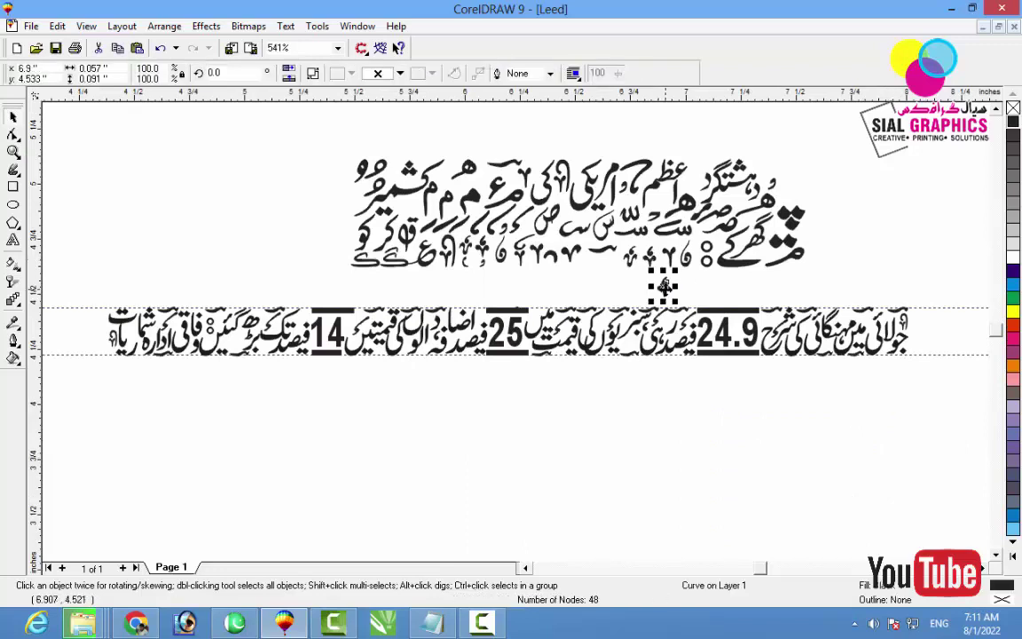
Place copies of the small flower ornament in the letter gaps from جولائی through سبزیوں کی, on both sides of the number 24.9
left_click_drag(636, 319, 922, 392)
left_click_drag(314, 197, 898, 403)
right_click(686, 331)
right_click(851, 322)
right_click(579, 321)
right_click(612, 404)
left_click_drag(898, 404, 202, 381)
right_click(897, 314)
right_click(203, 381)
left_click_drag(203, 381, 124, 323)
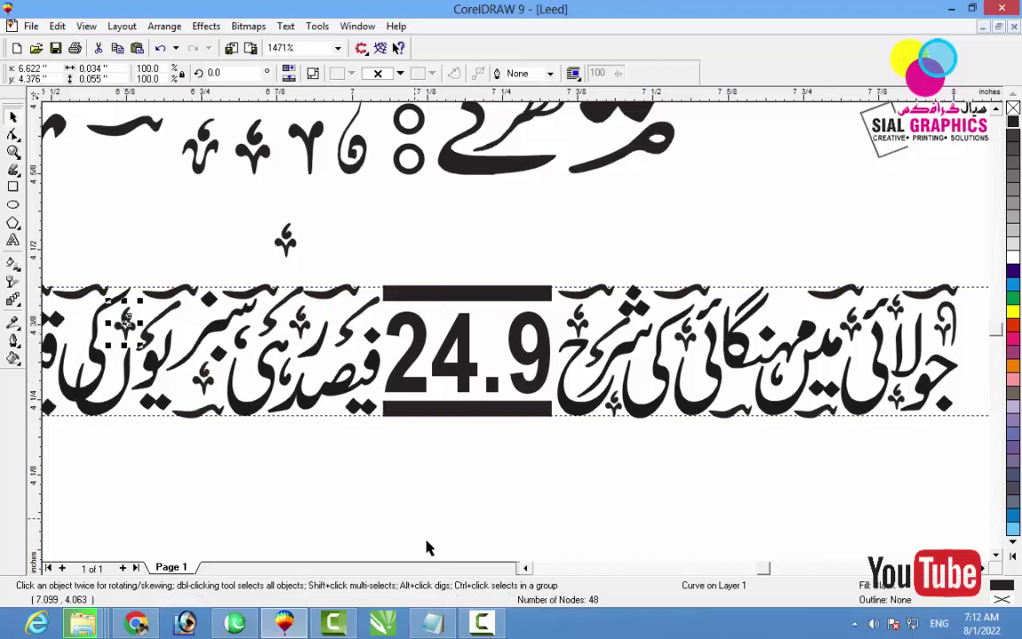
Copy the flower ornament into the gaps beside میں and above فیصد, either side of the number 25
left_click(524, 568)
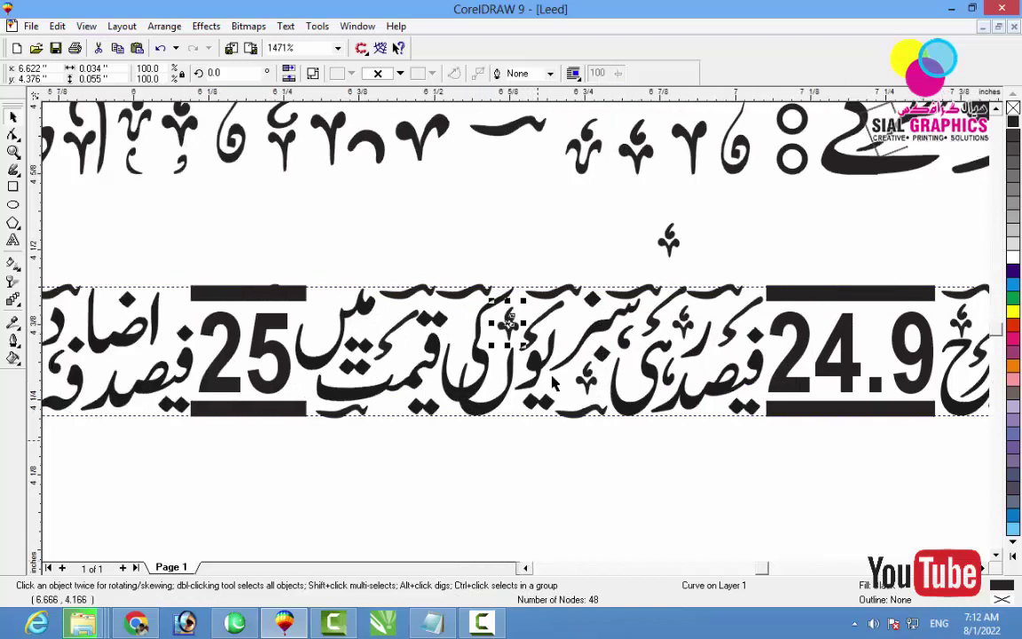
left_click_drag(592, 388, 134, 366)
right_click(573, 330)
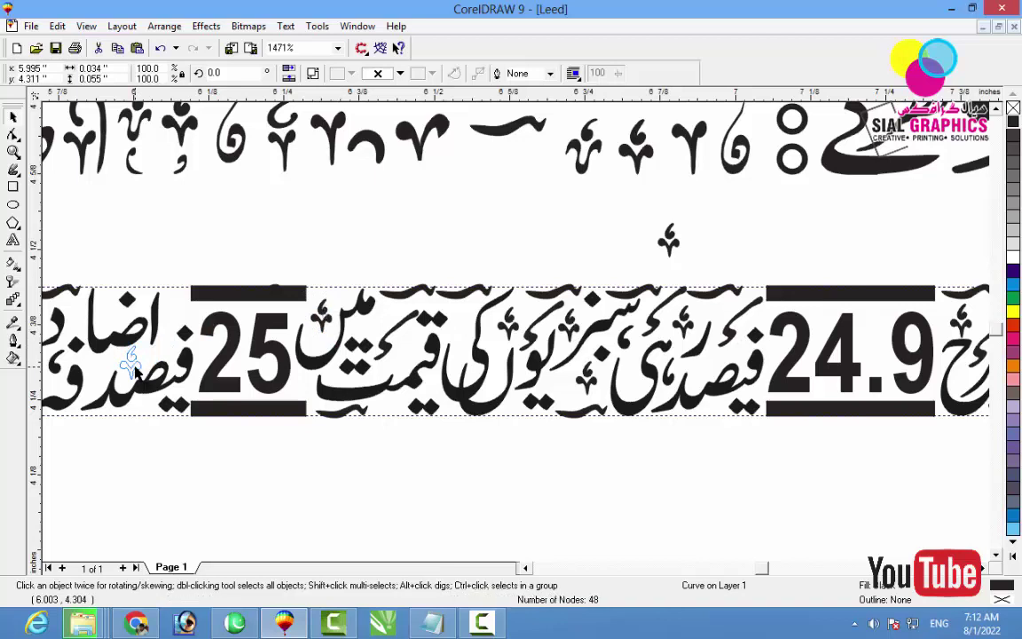
Fill the gaps around آلوؤں کی قیمتیں with flower ornament copies, shrinking the one below قیمتیں to about 0.031 × 0.05 inches
left_click(526, 569)
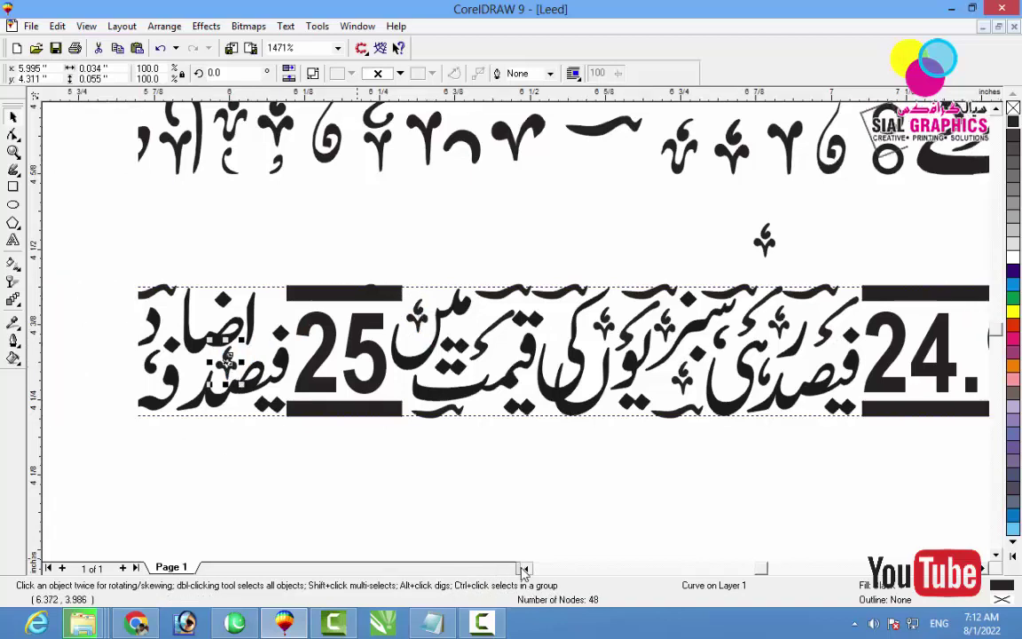
left_click(525, 569)
left_click(525, 569)
left_click(525, 569)
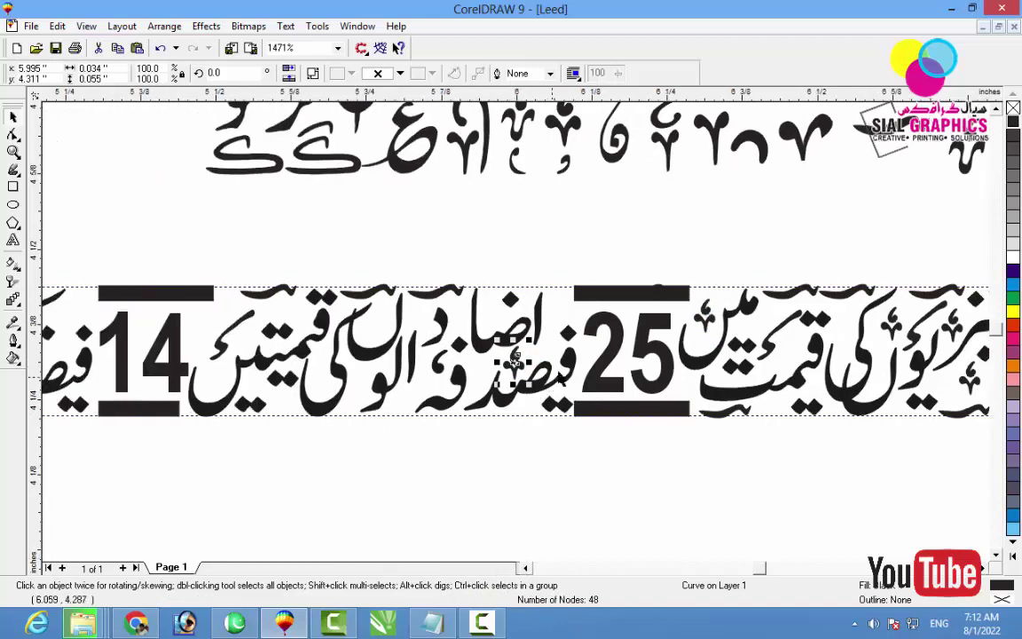
left_click_drag(517, 362, 288, 415)
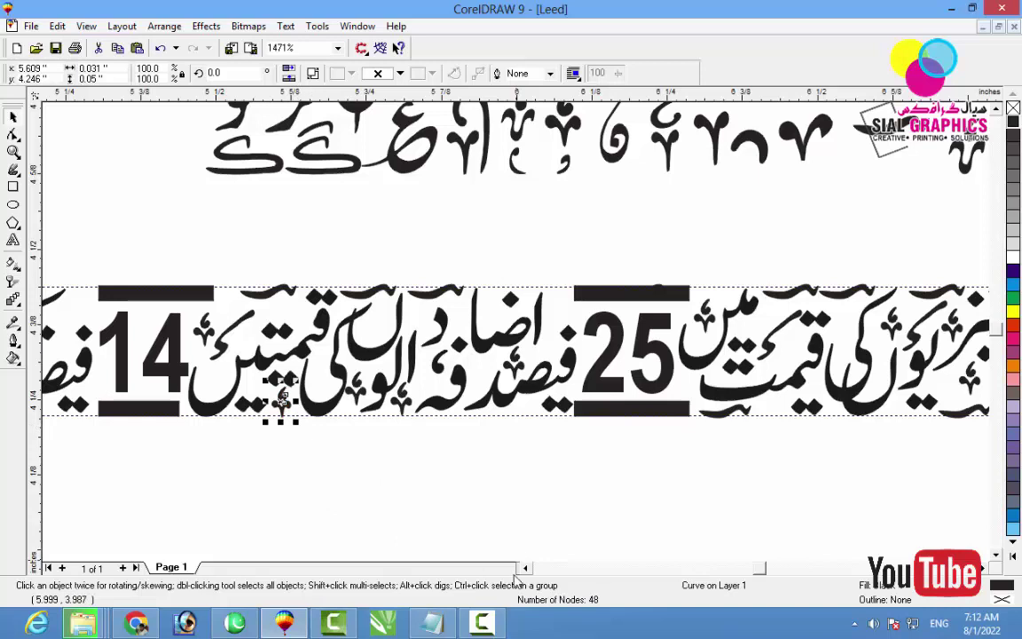
Copy the flower ornament into the gaps above and below فیصد تک and beside بڑھ گئیں, following the number 14
left_click(525, 569)
left_click(525, 570)
left_click(525, 570)
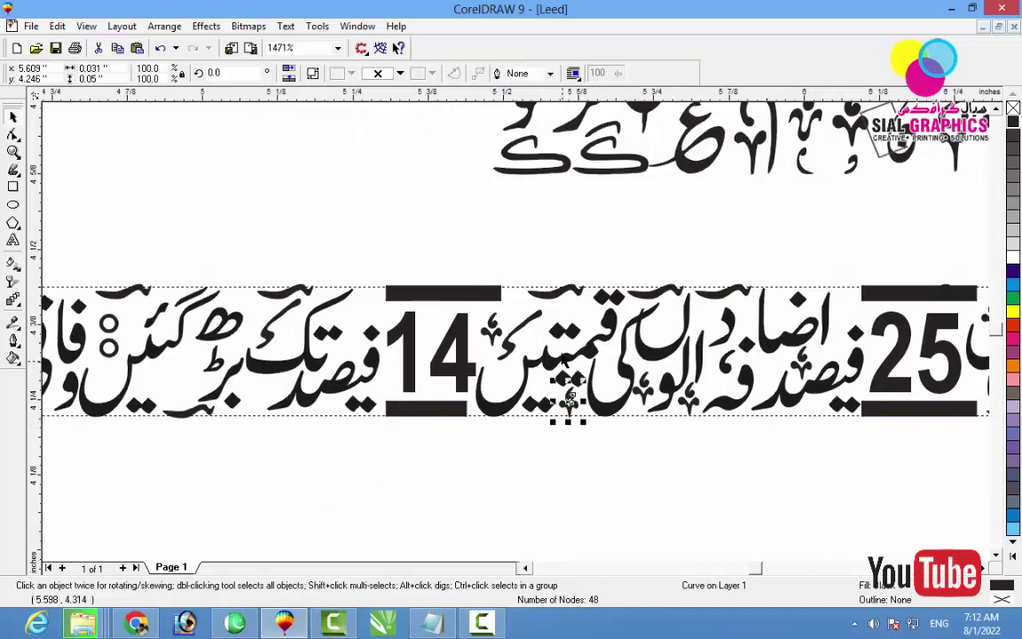
left_click_drag(495, 330, 255, 314)
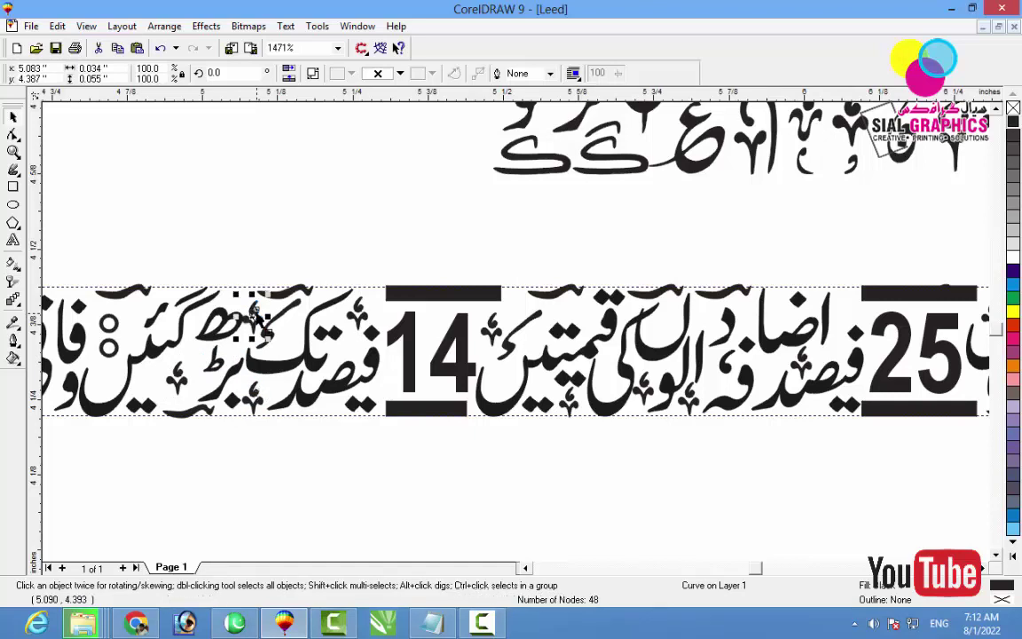
Copy the flower ornament into the remaining letter gaps around ادارہ شماریات at the headline's end
left_click(525, 569)
left_click(525, 570)
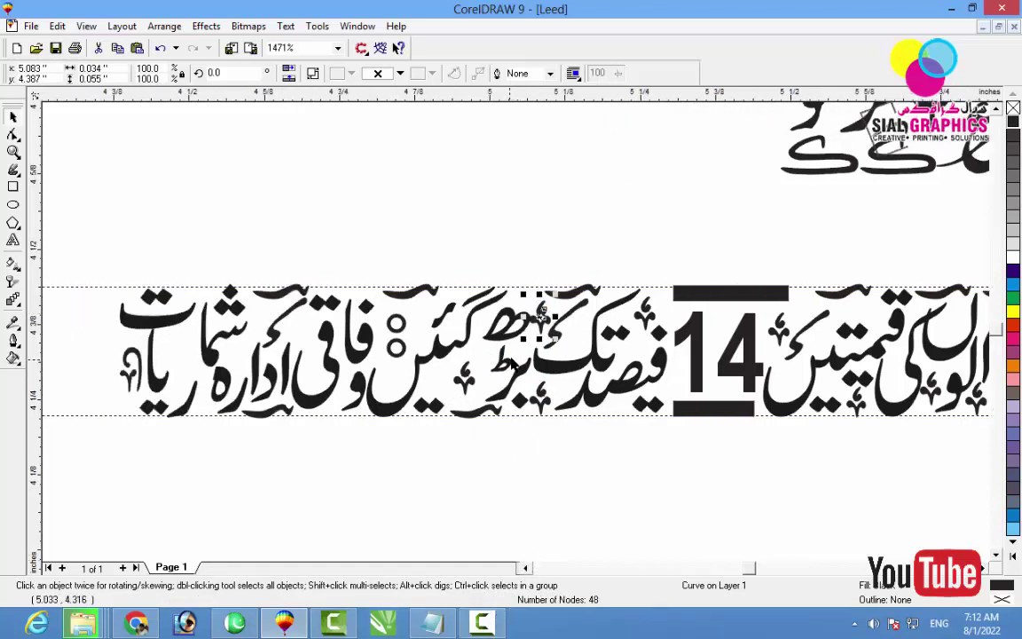
left_click_drag(527, 349, 251, 329)
left_click(260, 458)
right_click(265, 322)
left_click(281, 468)
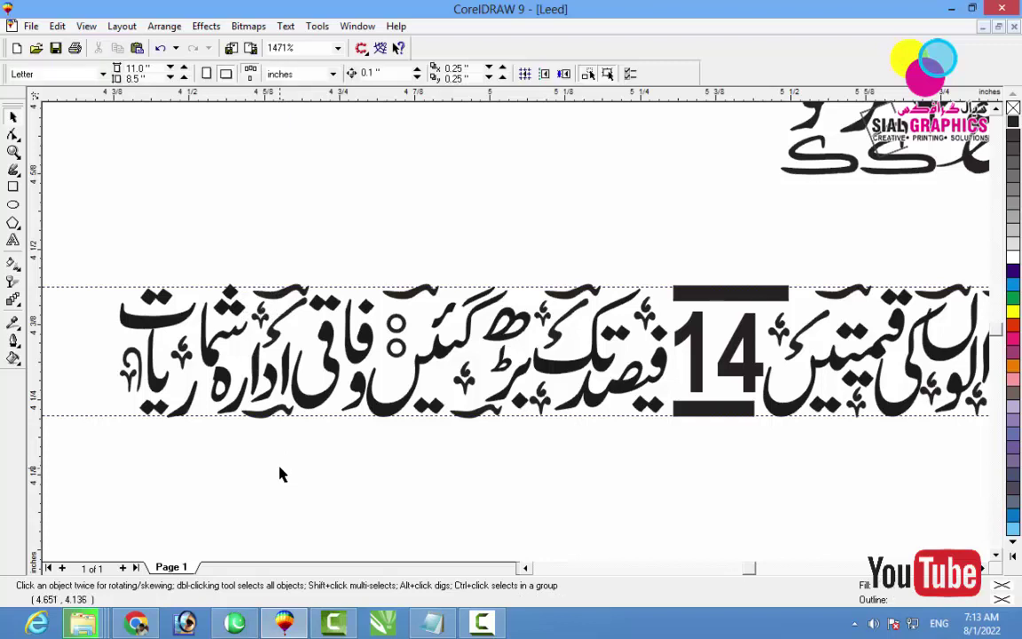
Group all the lettering, numbers, bars and ornaments of the headline into one object
scroll(278, 474, "down", 3)
left_click_drag(76, 303, 923, 390)
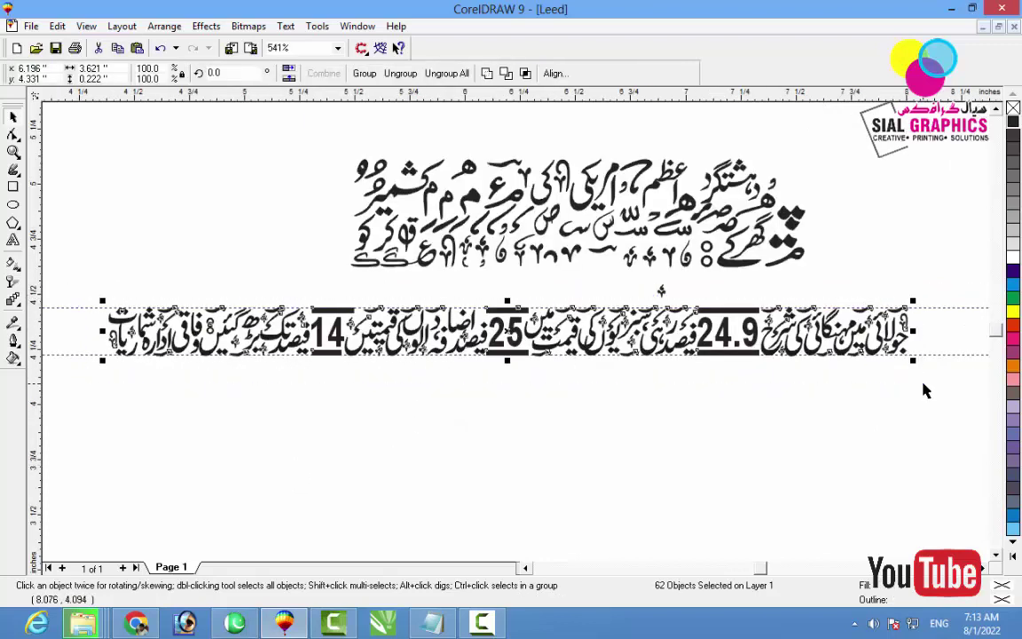
key("ctrl+g")
Duplicate the framed sample headline containing 10 below the original and extract the duplicate's PowerClip contents
key("F4")
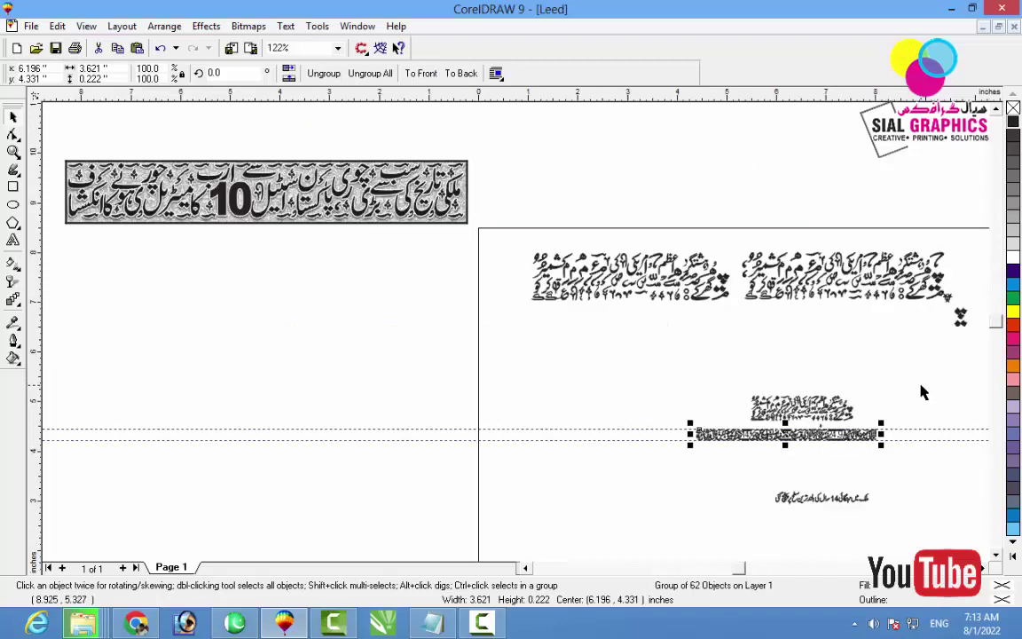
left_click(398, 225)
left_click_drag(398, 229, 386, 380)
right_click(346, 307)
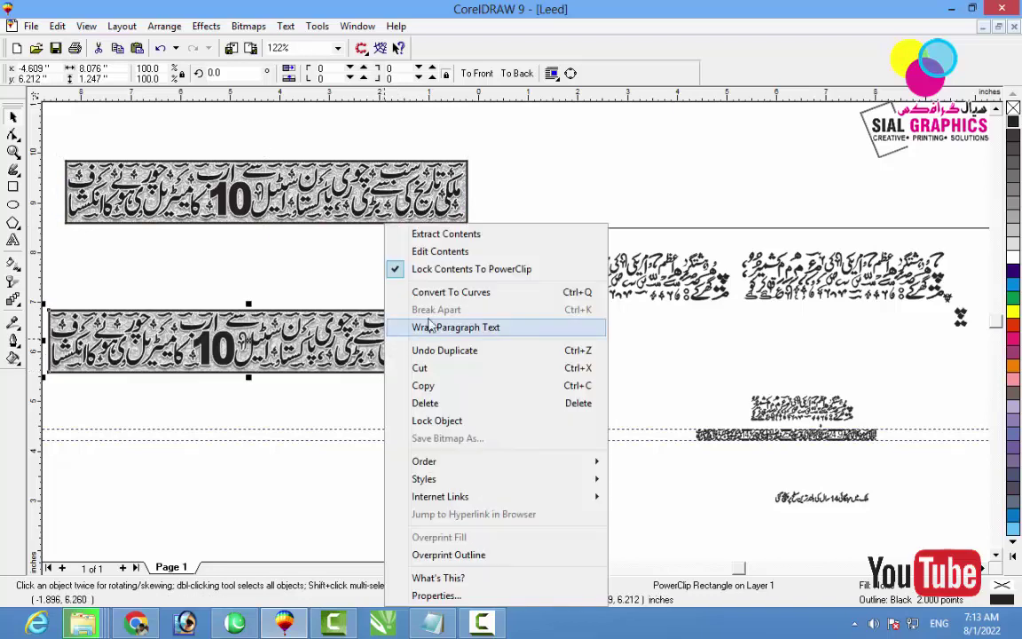
left_click(385, 232)
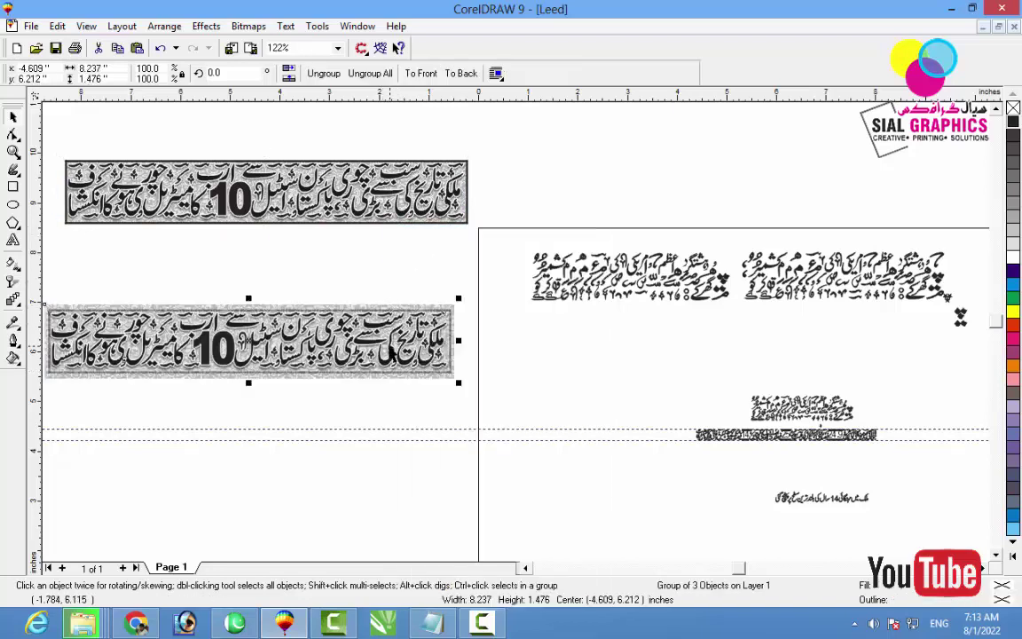
Separate the emptied frame from its contents, reduce its height to about 0.608 inches and place a copy beneath it
left_click_drag(396, 374, 561, 499)
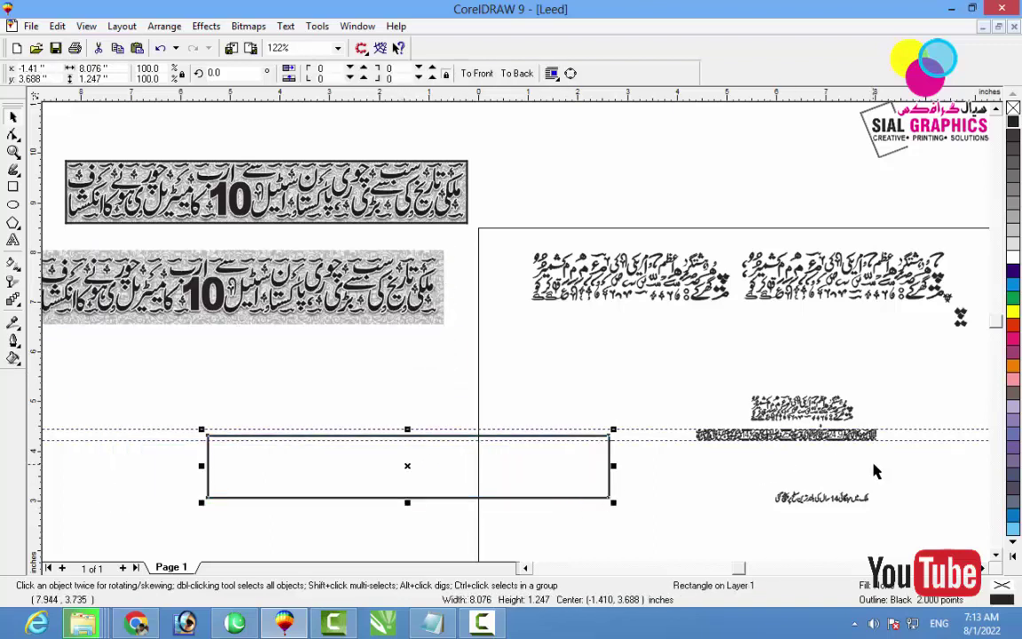
mouse_move(407, 501)
left_mouse_down()
mouse_move(404, 471)
mouse_move(399, 504)
left_mouse_up()
left_click_drag(894, 474, 685, 427)
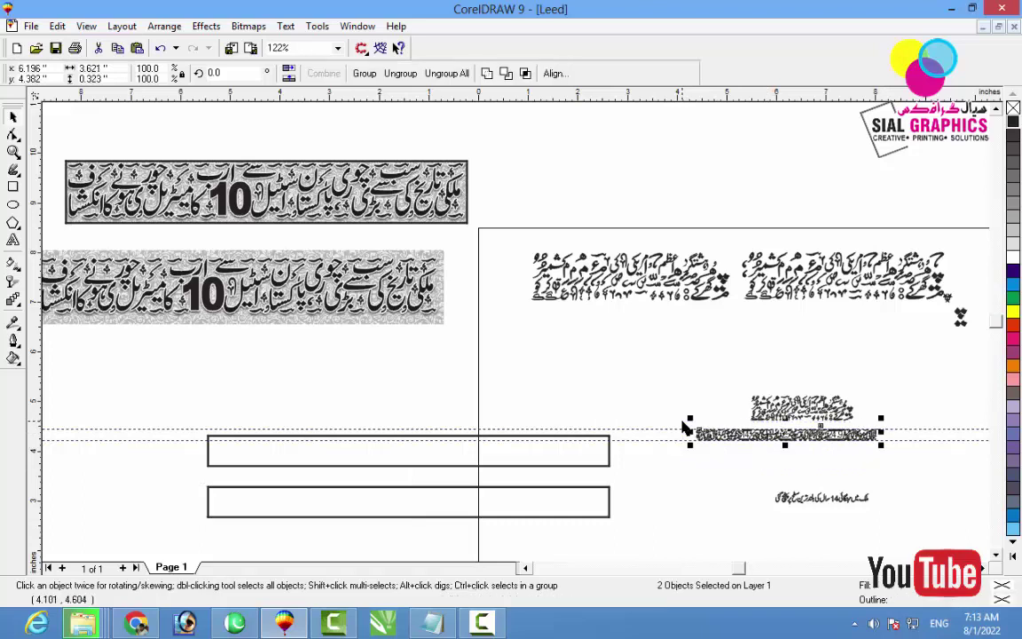
Move the two empty frames together off the page, beneath the extracted sample headline
left_click(292, 466)
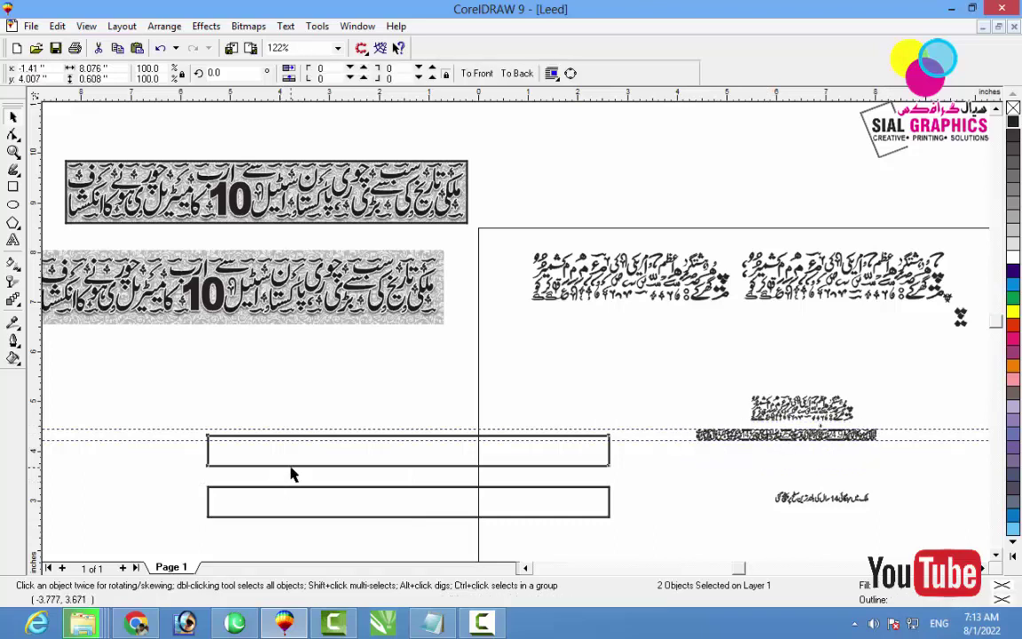
left_click(329, 494, "shift")
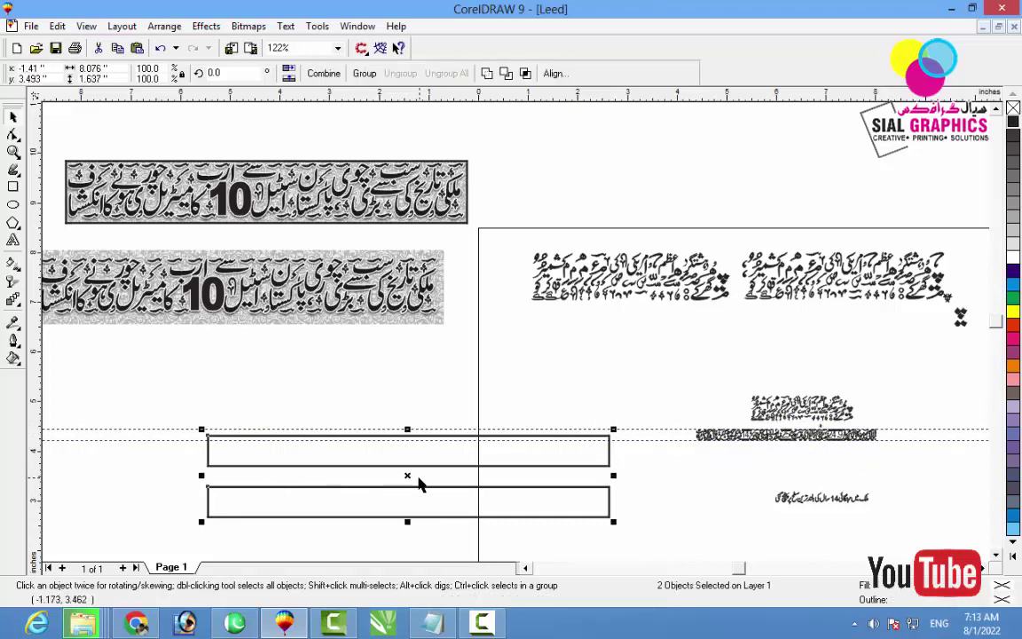
left_click_drag(391, 474, 204, 457)
Centre the grouped headline horizontally and vertically on the upper empty frame
left_click_drag(898, 475, 664, 432)
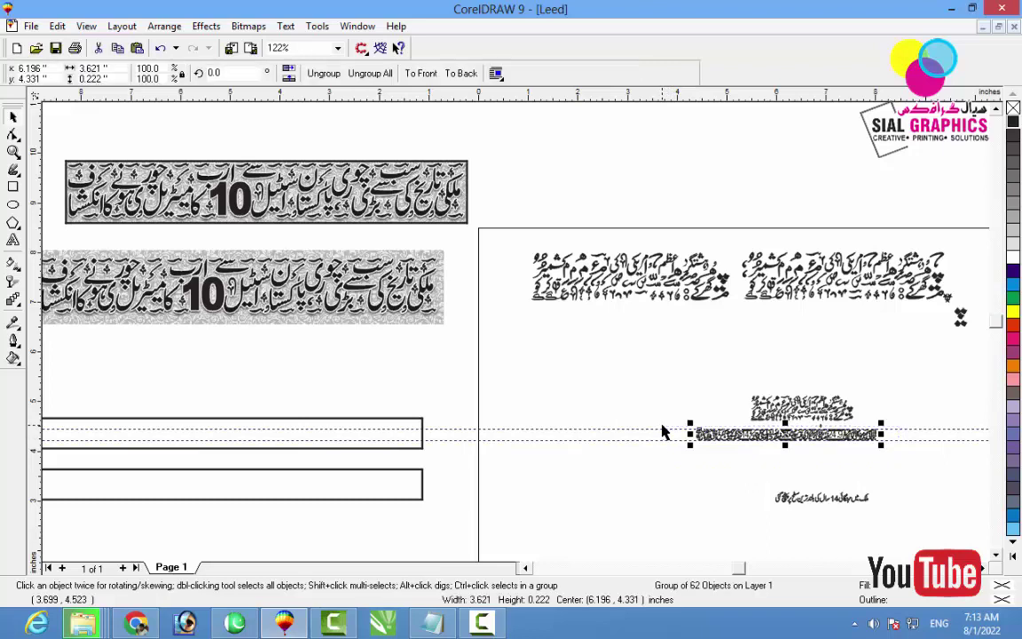
left_click(370, 455, "shift")
key("c")
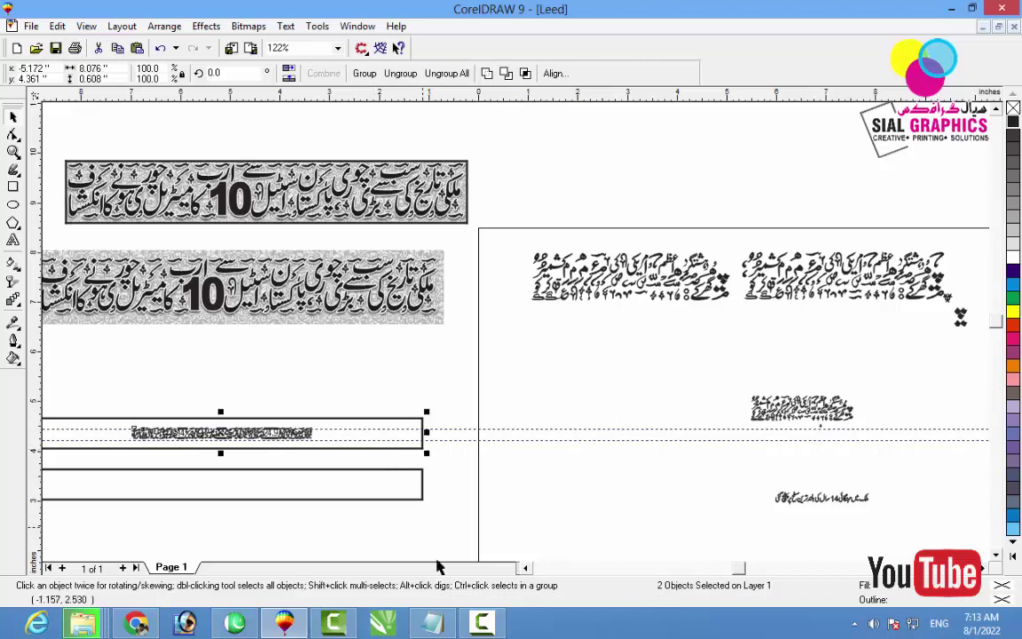
Fill the grouped headline with white and enlarge it to about 7.937 × 0.486 inches inside the upper frame
left_click(527, 570)
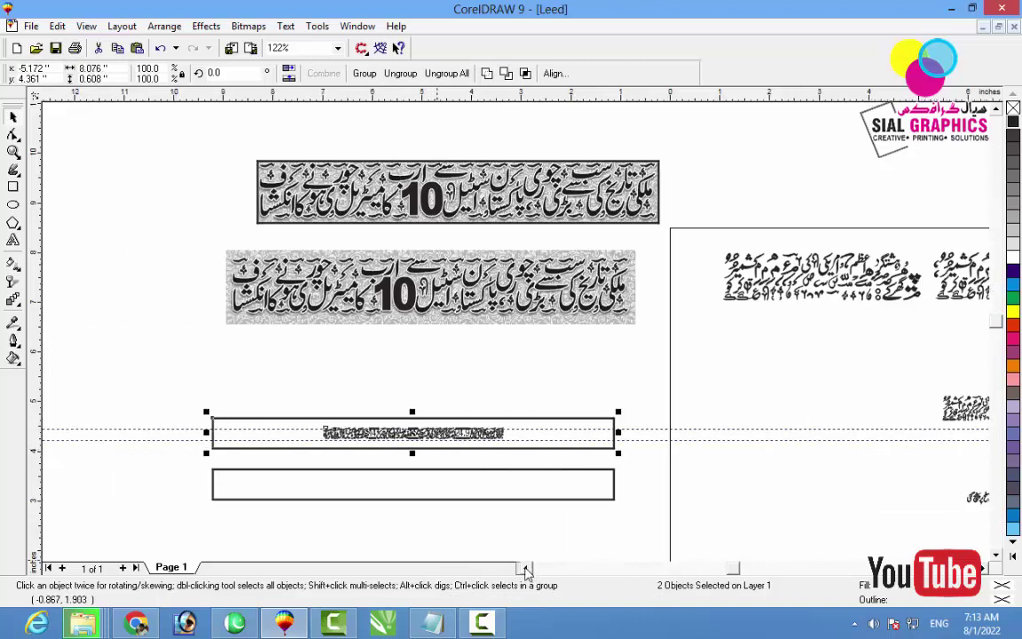
key("F2")
left_click_drag(189, 400, 683, 485)
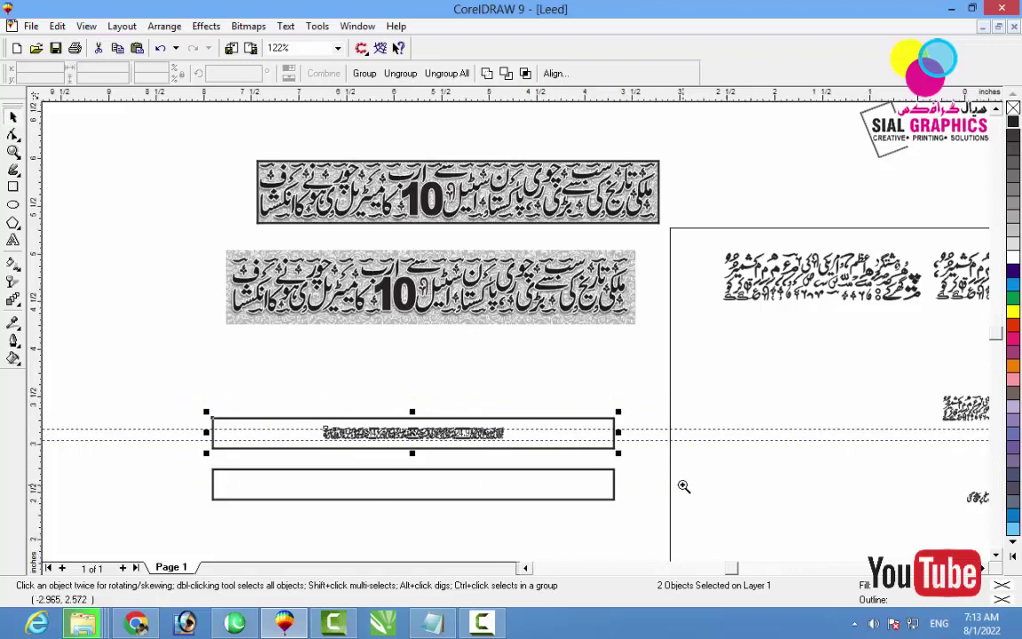
left_click_drag(244, 254, 667, 365)
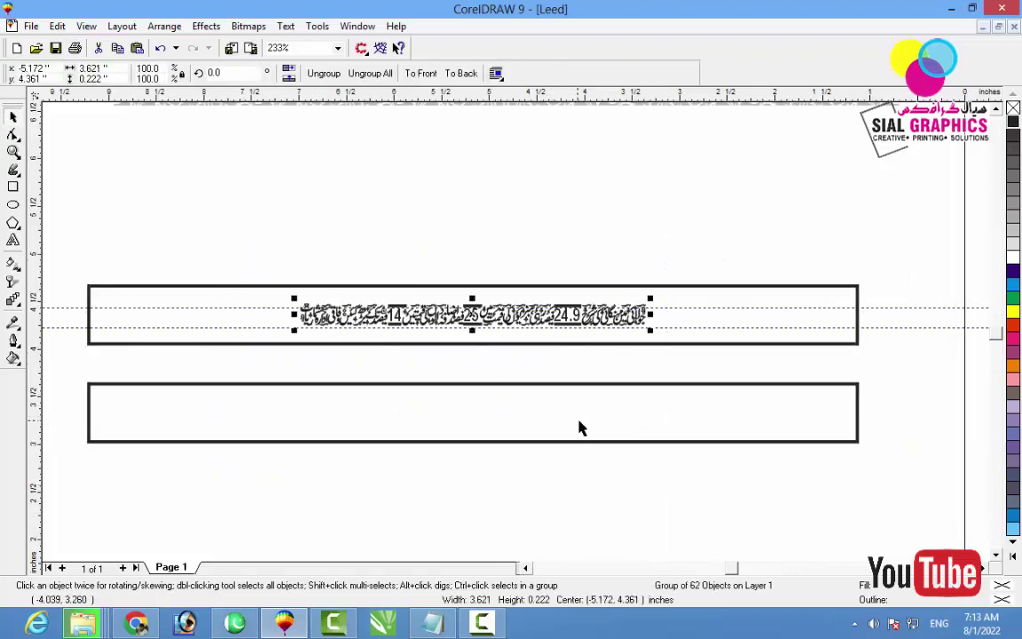
left_click(1011, 259)
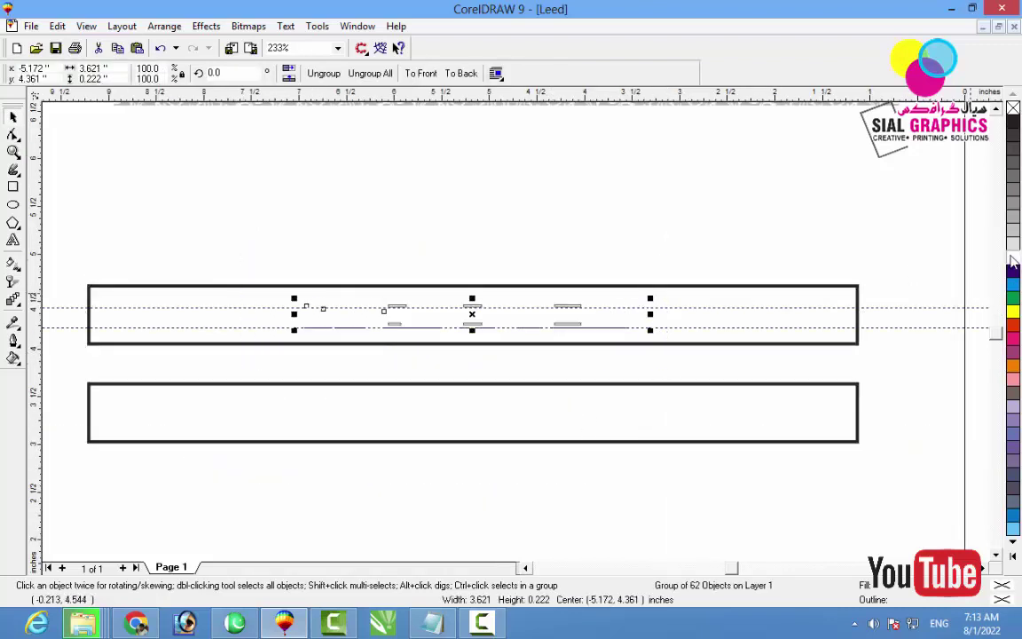
left_click_drag(650, 331, 867, 372)
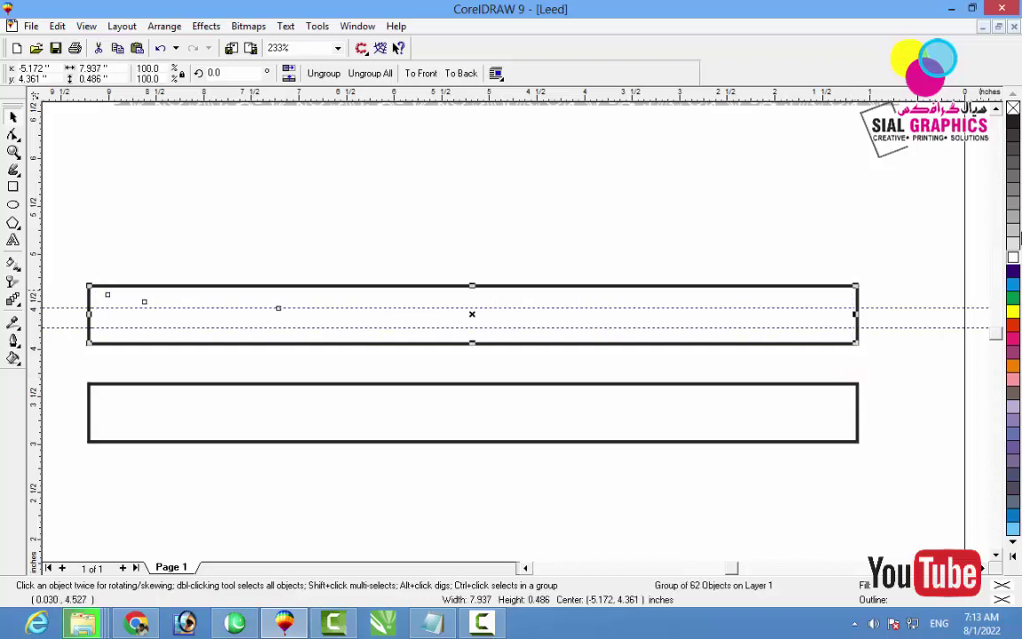
Fill the upper frame rectangle with black behind the white headline
left_click(835, 285)
left_click(1012, 121)
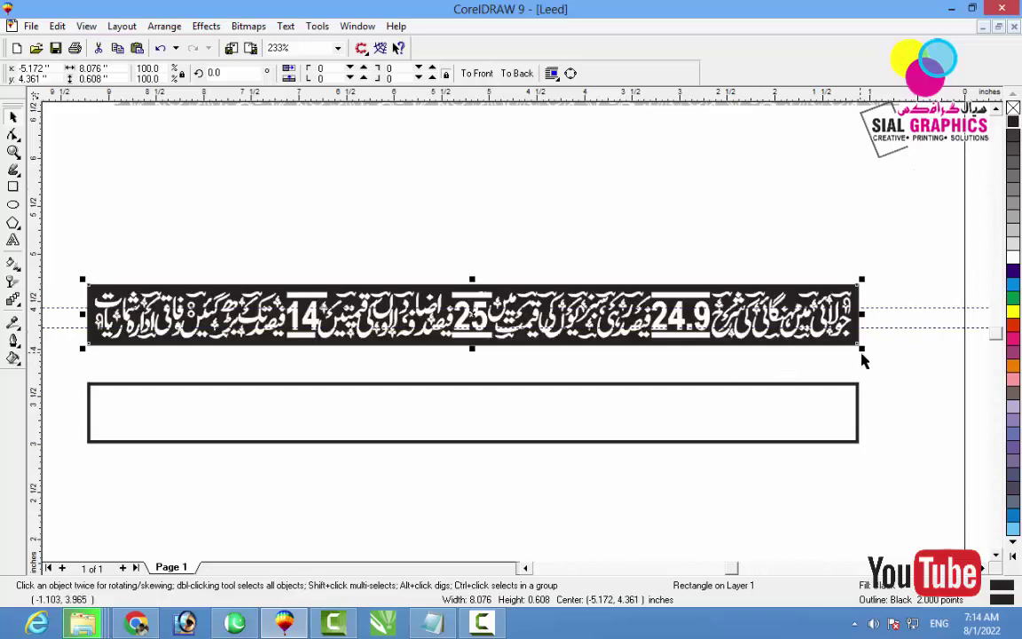
left_click_drag(862, 351, 863, 353)
key("ctrl+z")
left_click(873, 355)
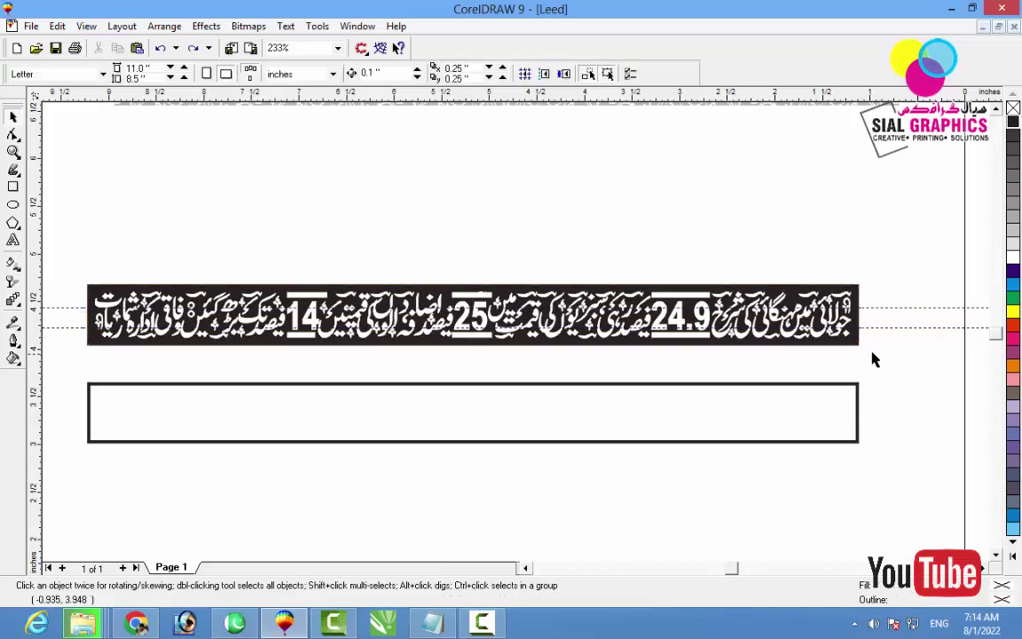
Enlarge the white headline group to about 8.005 × 0.559 inches and check its fit within the black frame
left_click(844, 343)
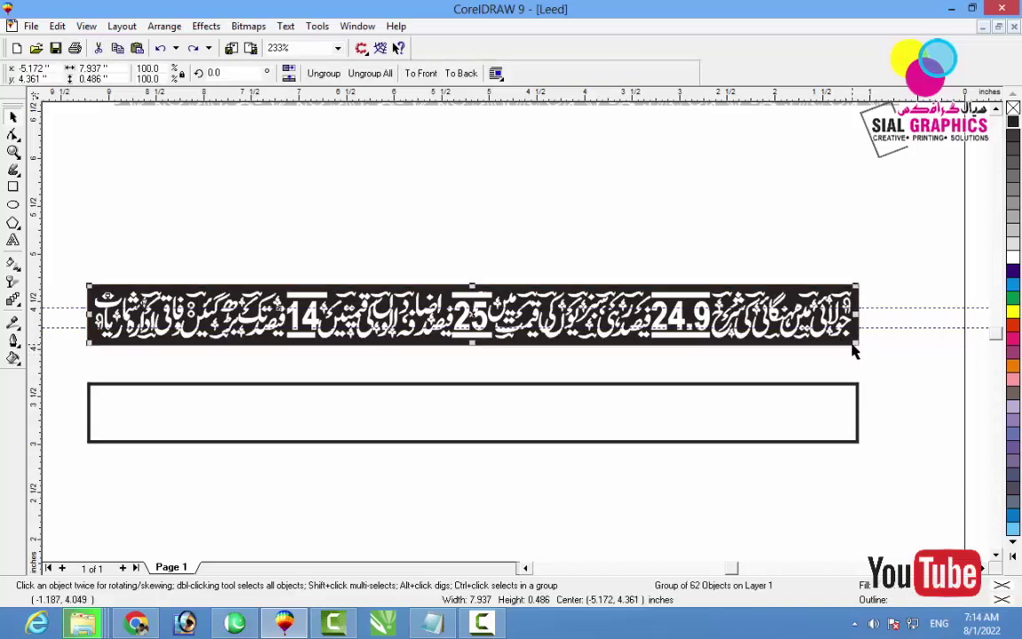
left_click_drag(858, 346, 859, 347)
key("F2")
left_click_drag(411, 269, 509, 380)
left_click(530, 422)
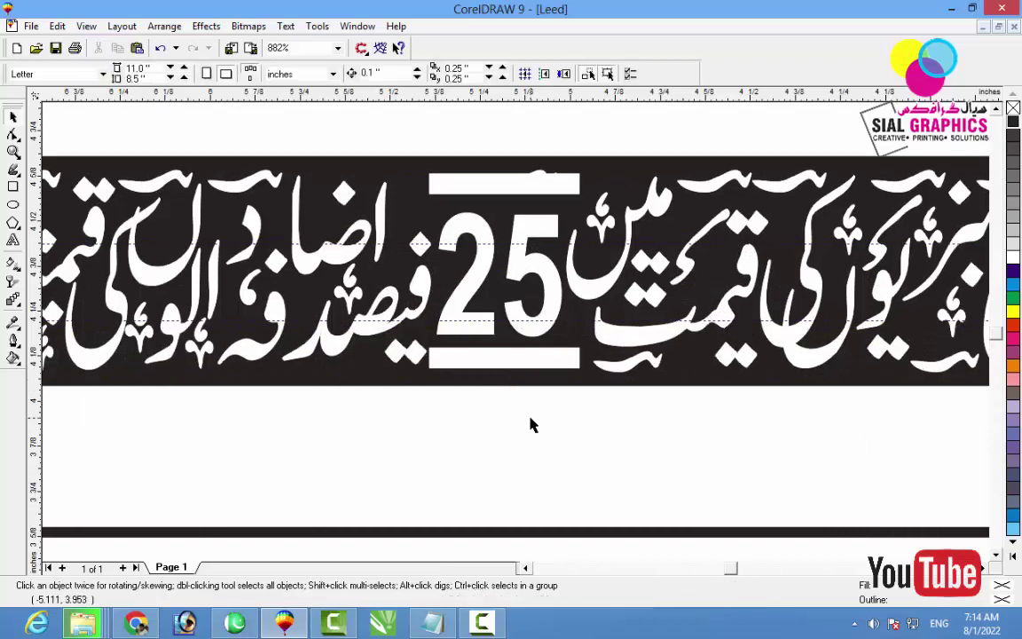
key("F3")
left_click(326, 316)
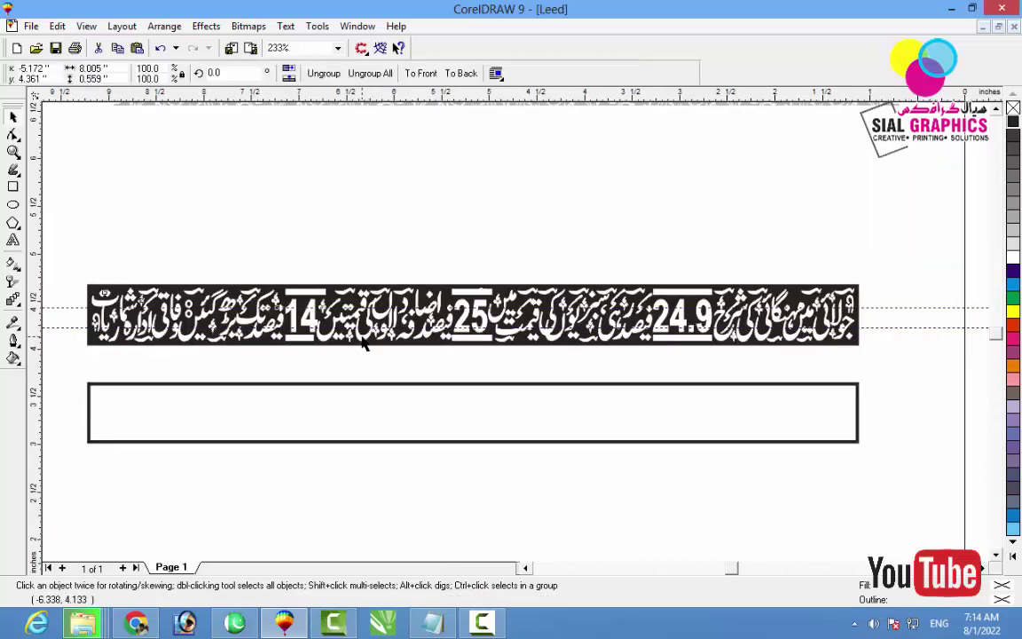
left_click(352, 349)
Check the selection of the headline with its black frame and save the document
left_click_drag(61, 247, 874, 376)
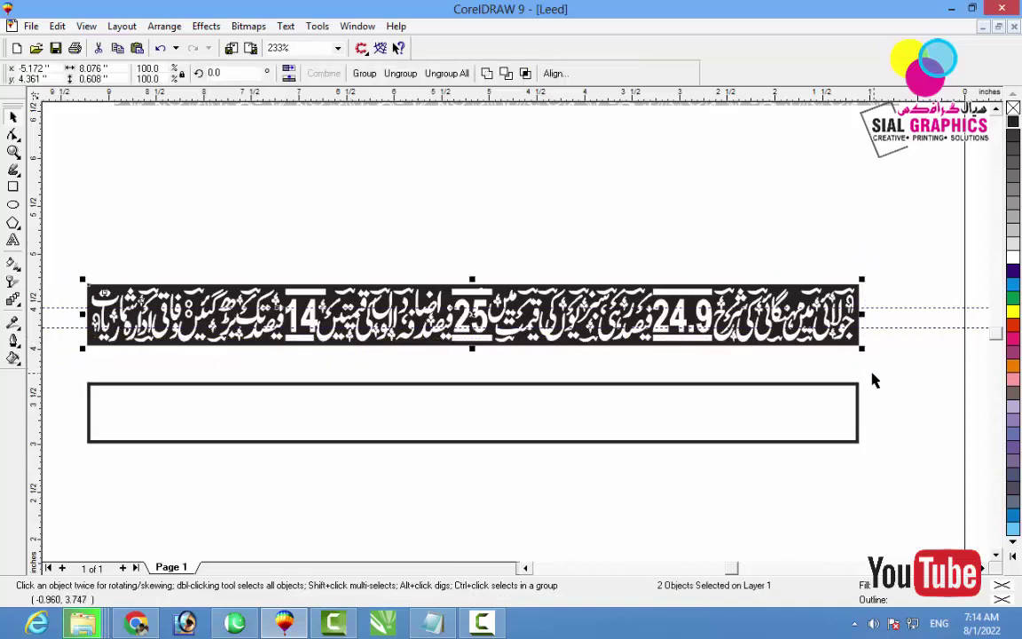
left_click(797, 249)
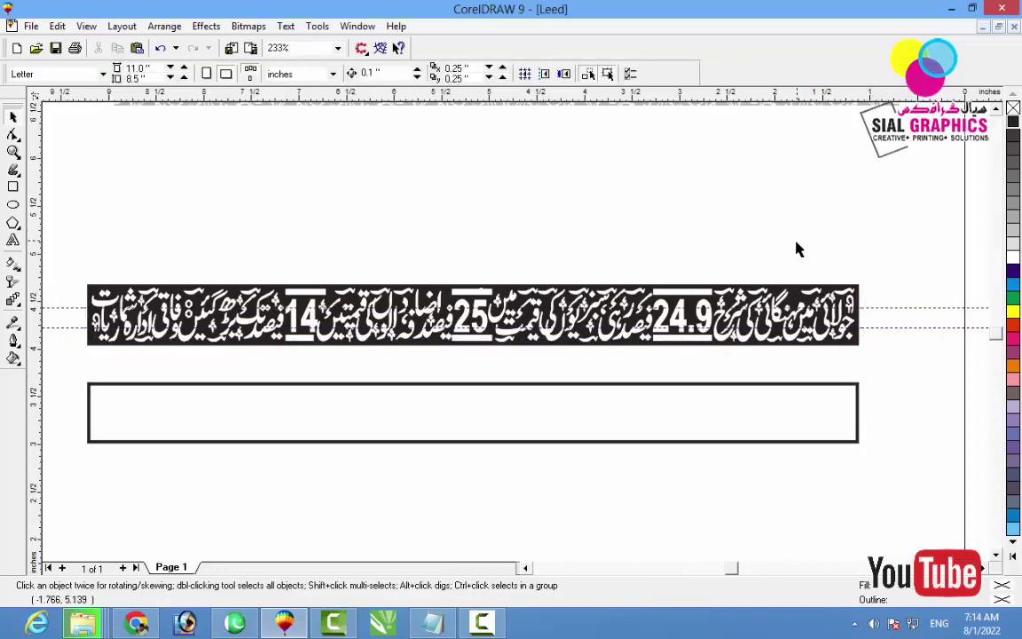
key("ctrl+s")
Delete the small lettering sample and the spare flower ornament left beside the guidelines on the page
key("F3")
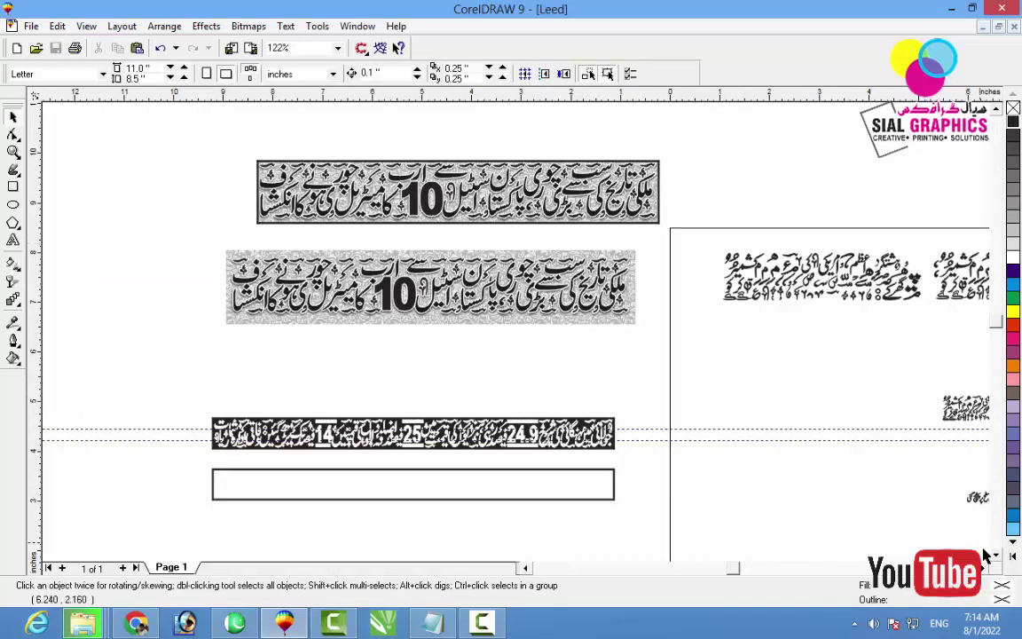
scroll(821, 422, "right", 4)
left_click_drag(795, 414, 880, 452)
key("Delete")
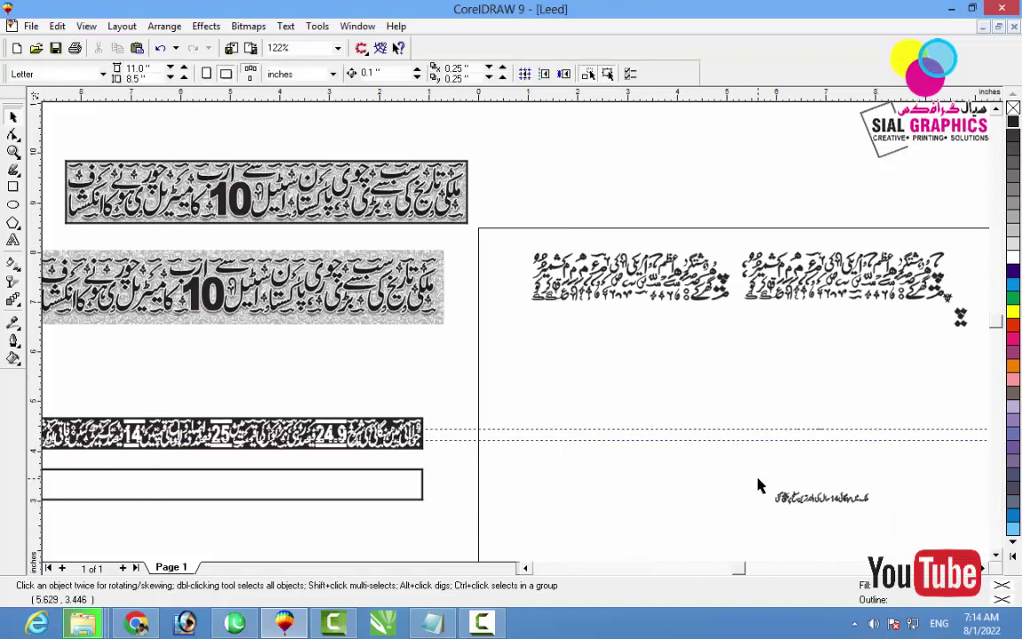
Move the remaining small Urdu headline containing 14 up between the two horizontal guidelines
left_click_drag(855, 501, 811, 433)
left_click(876, 500)
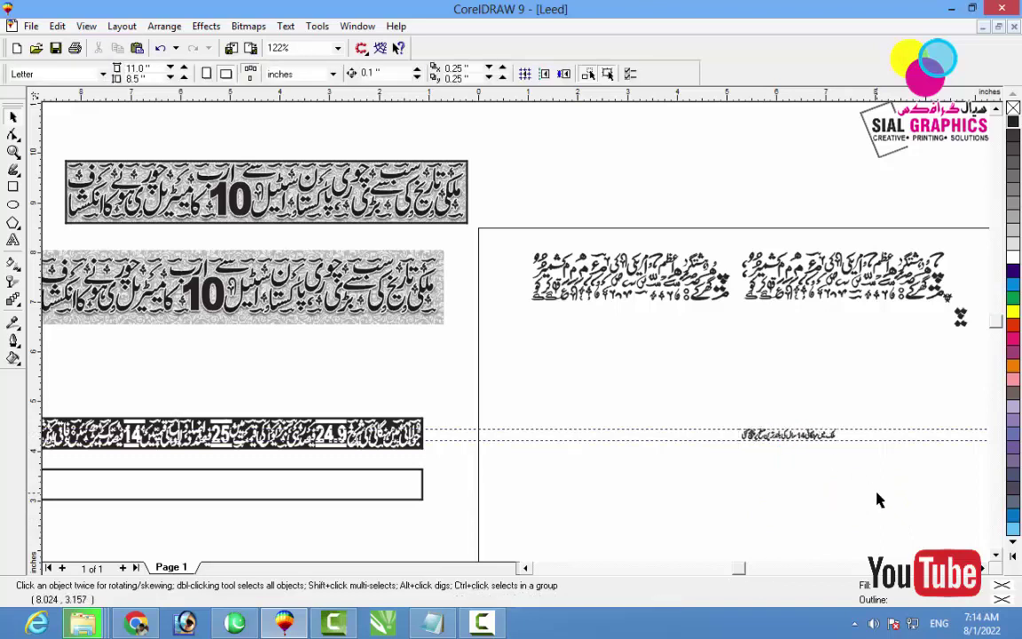
Lower the headline's first word ملک onto the lower guideline and place میں above it at the upper guideline
key("z")
left_click_drag(754, 417, 858, 458)
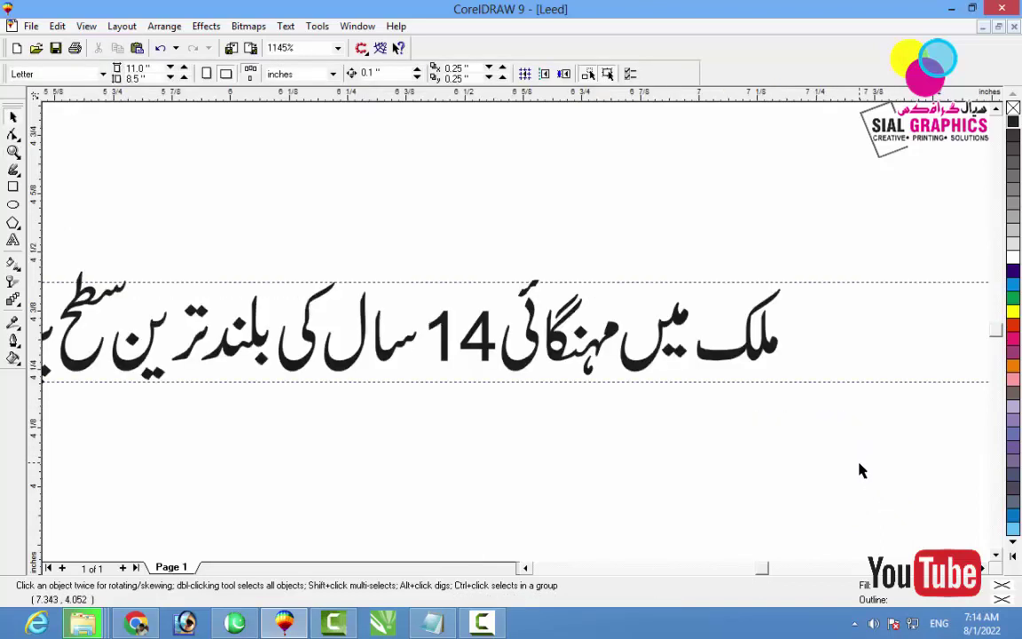
key("z")
left_click_drag(561, 274, 815, 431)
left_click(670, 341)
left_click_drag(657, 337, 644, 386)
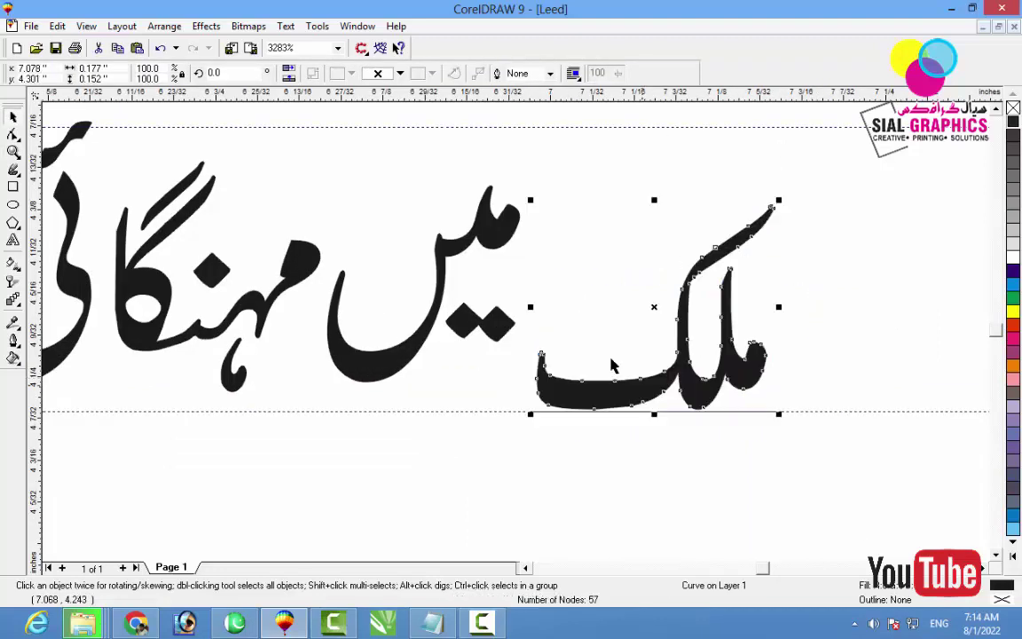
left_click_drag(455, 223, 687, 176)
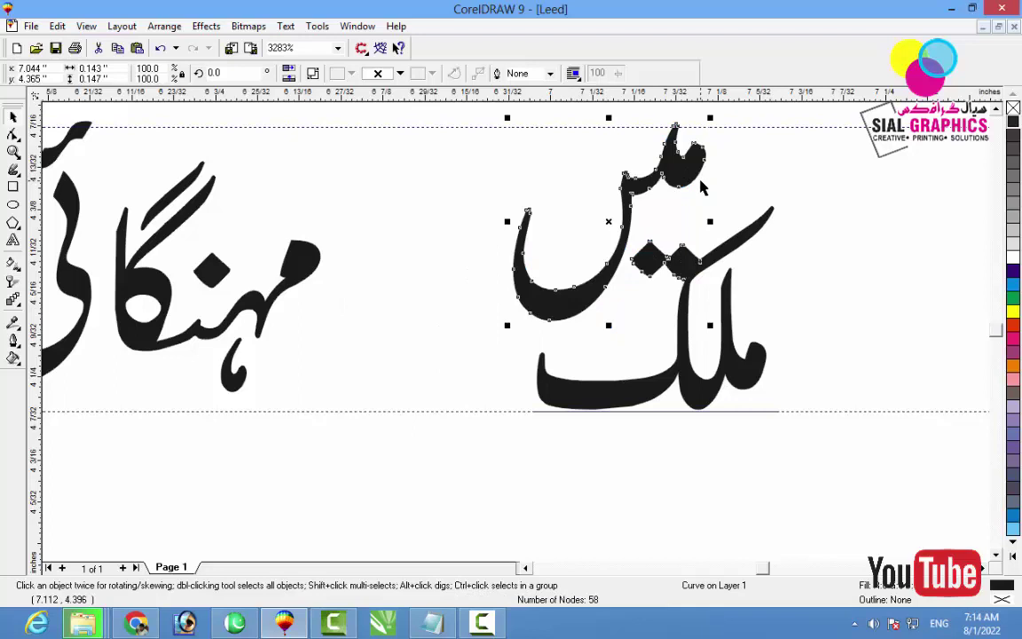
Break میں apart, rotate its two dots by 90°, and set them in the gap above ملک
key("ctrl+k")
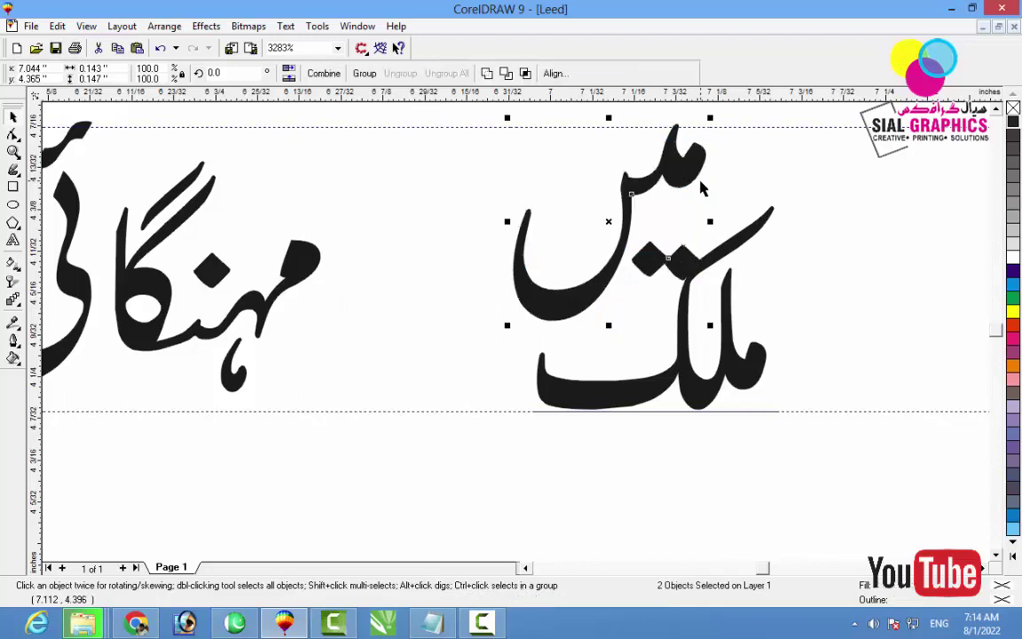
left_click(672, 241)
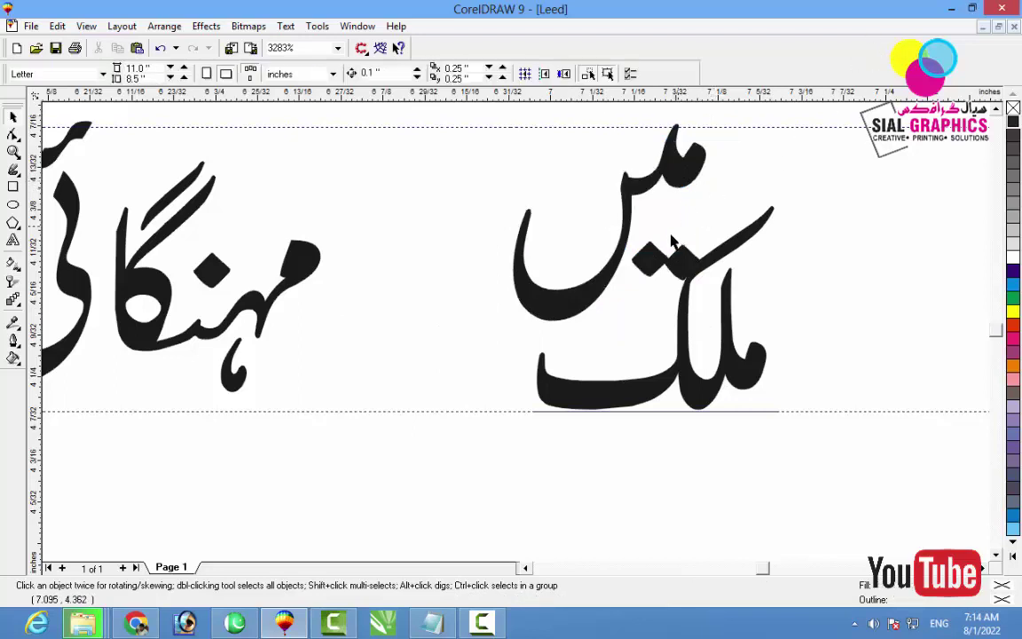
left_click(663, 257)
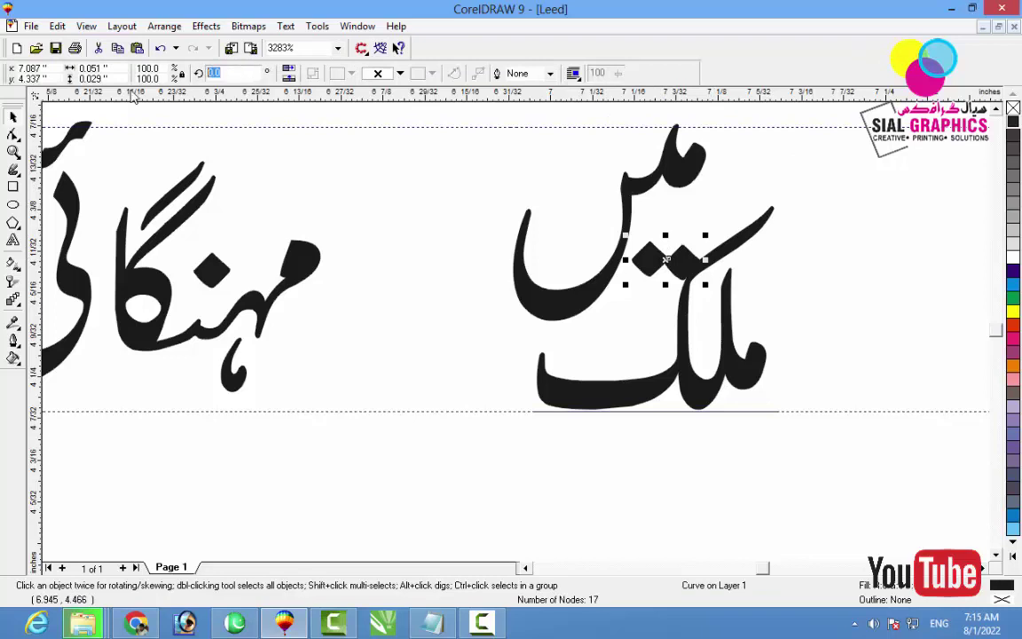
key("Return")
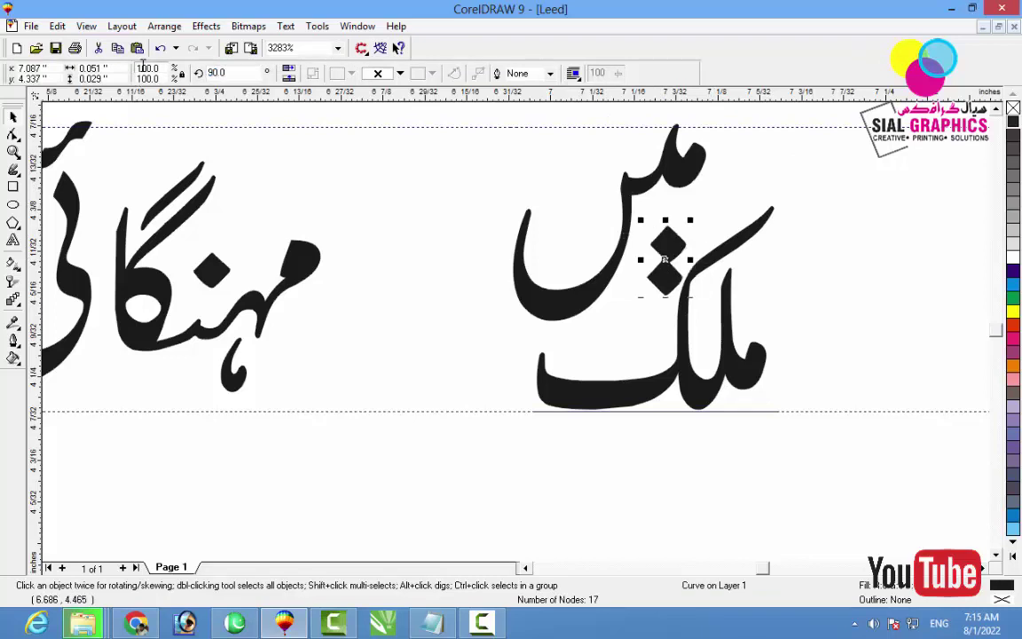
left_click_drag(661, 253, 654, 252)
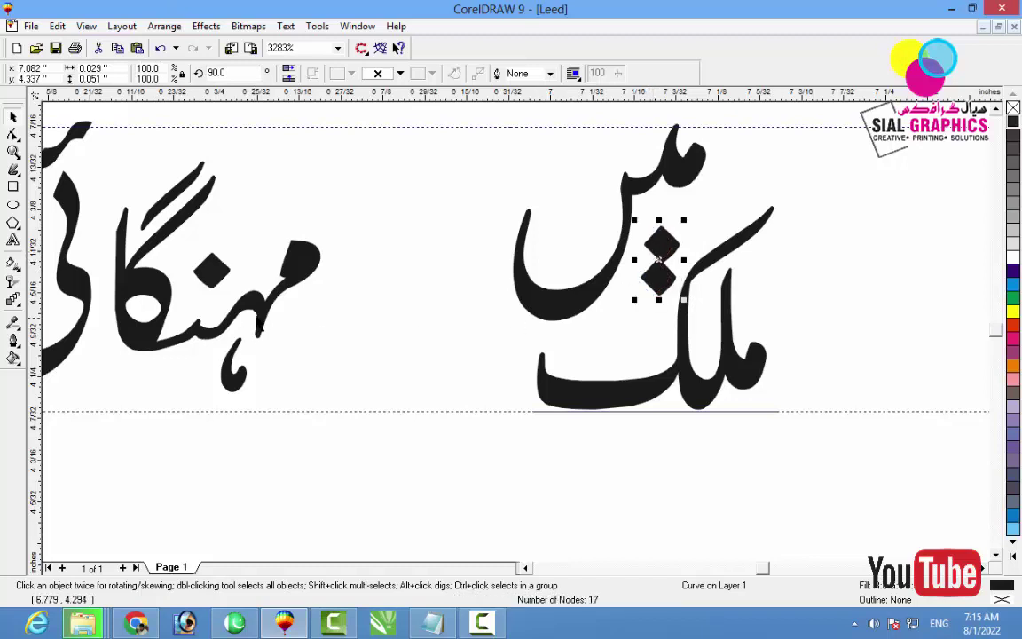
Move the word part مہنگا up against میں
left_click_drag(253, 310, 466, 235)
left_click_drag(530, 298, 502, 341)
left_click_drag(650, 288, 617, 303)
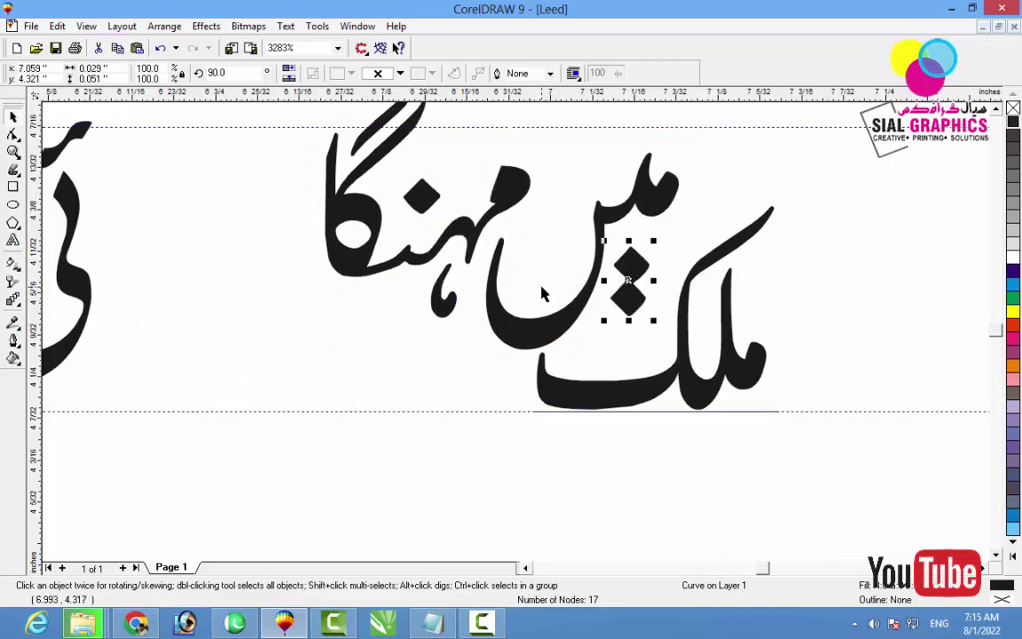
key("ctrl+z")
key("ctrl+z")
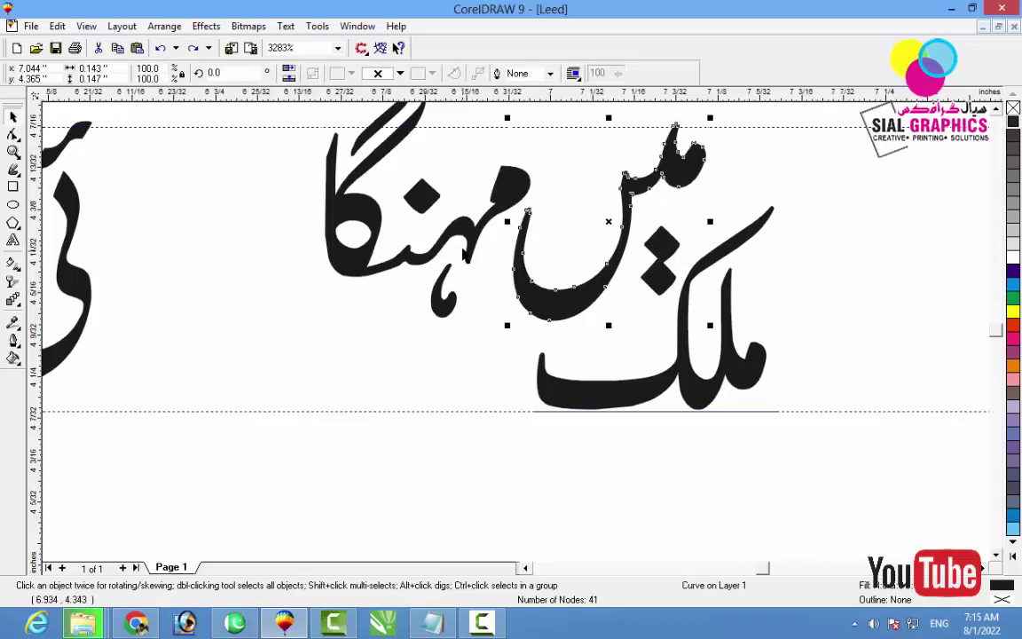
Lower مہنگا between the guidelines, join ئی closely to its end, and nudge میں for spacing
mouse_move(463, 255)
left_mouse_down()
mouse_move(454, 291)
mouse_move(444, 271)
mouse_move(465, 244)
mouse_move(449, 173)
mouse_move(547, 221)
mouse_move(575, 192)
mouse_move(401, 281)
mouse_move(453, 266)
left_mouse_up()
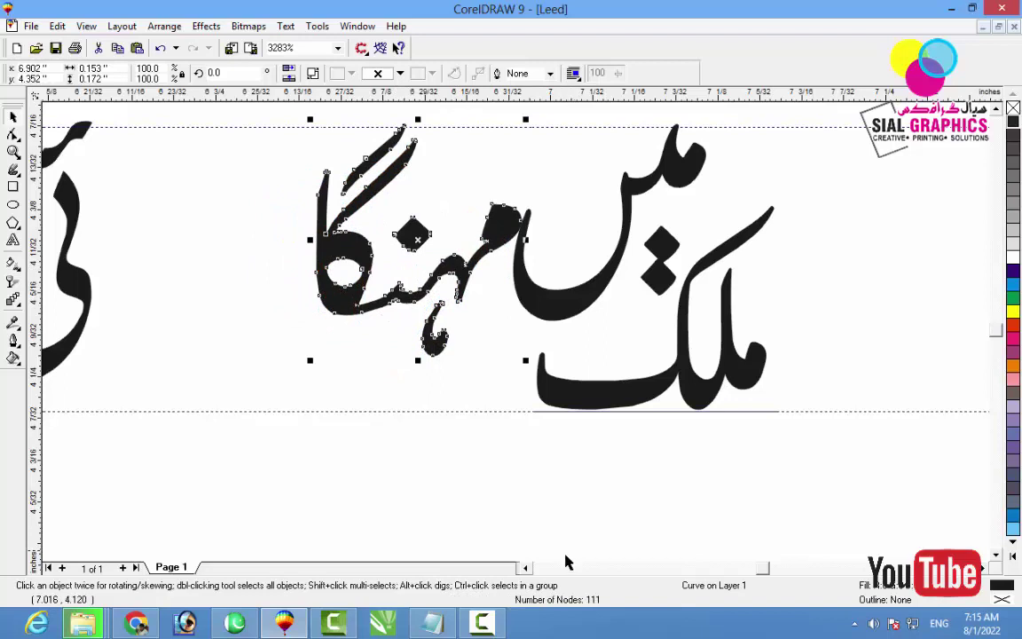
left_click(528, 567)
left_click(528, 567)
left_click(526, 567)
left_click_drag(315, 358, 533, 385)
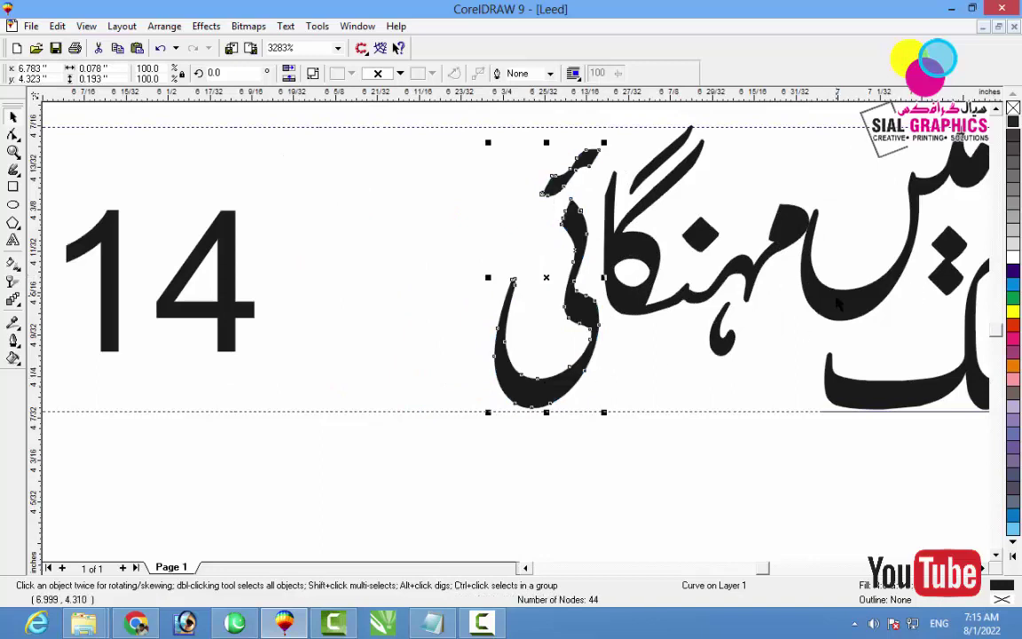
left_click(836, 305)
left_click_drag(839, 300, 844, 300)
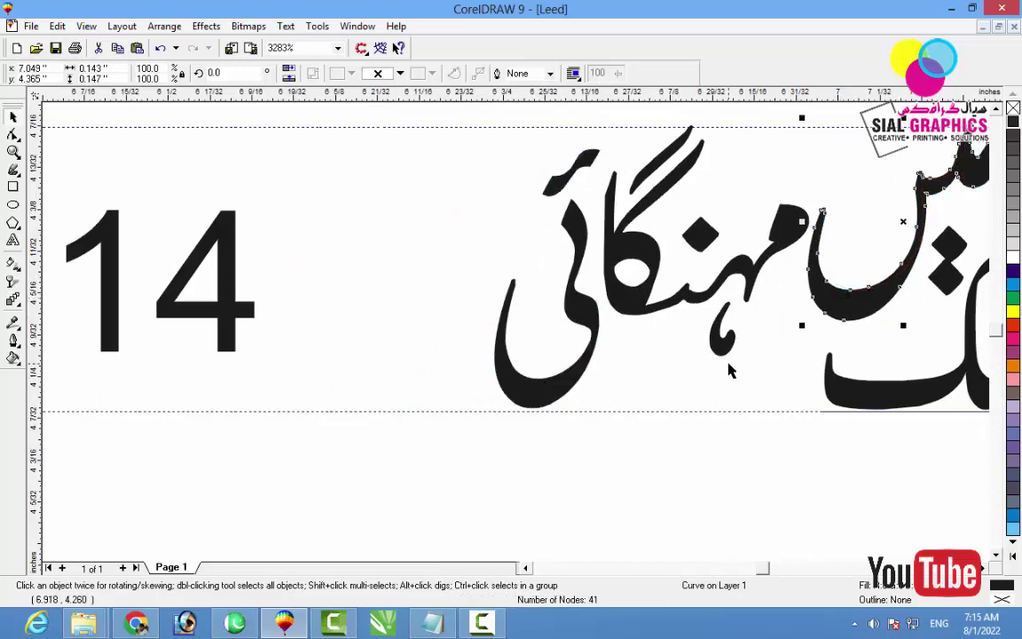
Delete the thin 14 from the headline and add new artistic text reading 14
key("F3")
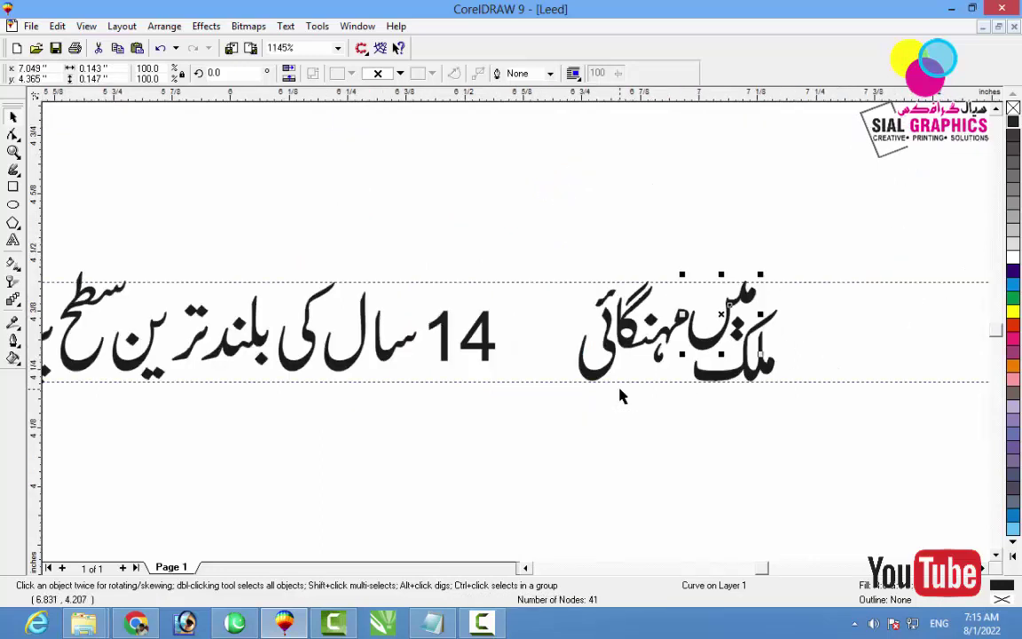
left_click_drag(405, 261, 525, 400)
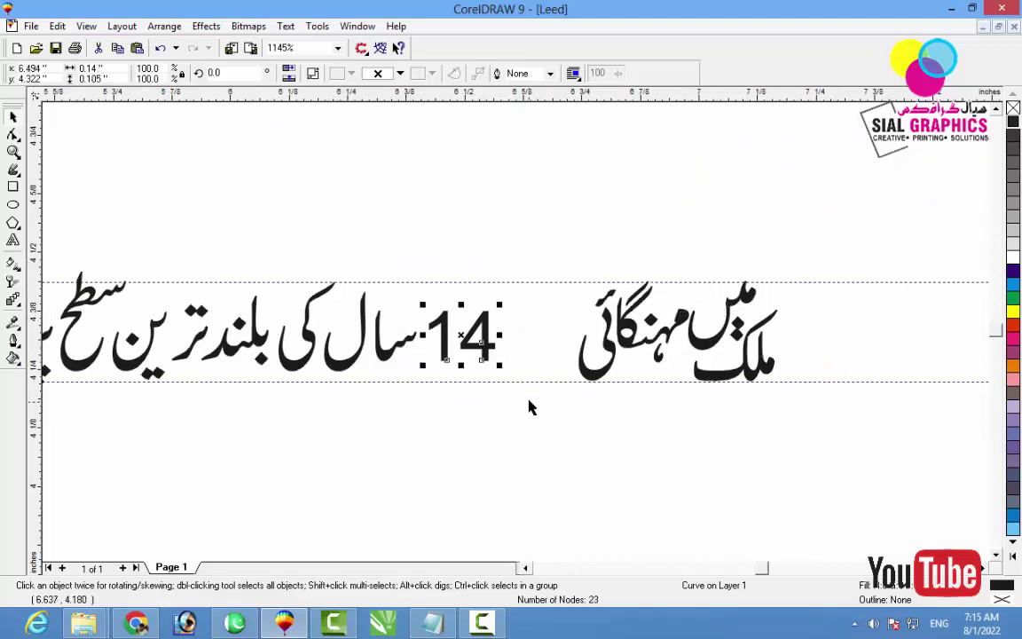
key("Delete")
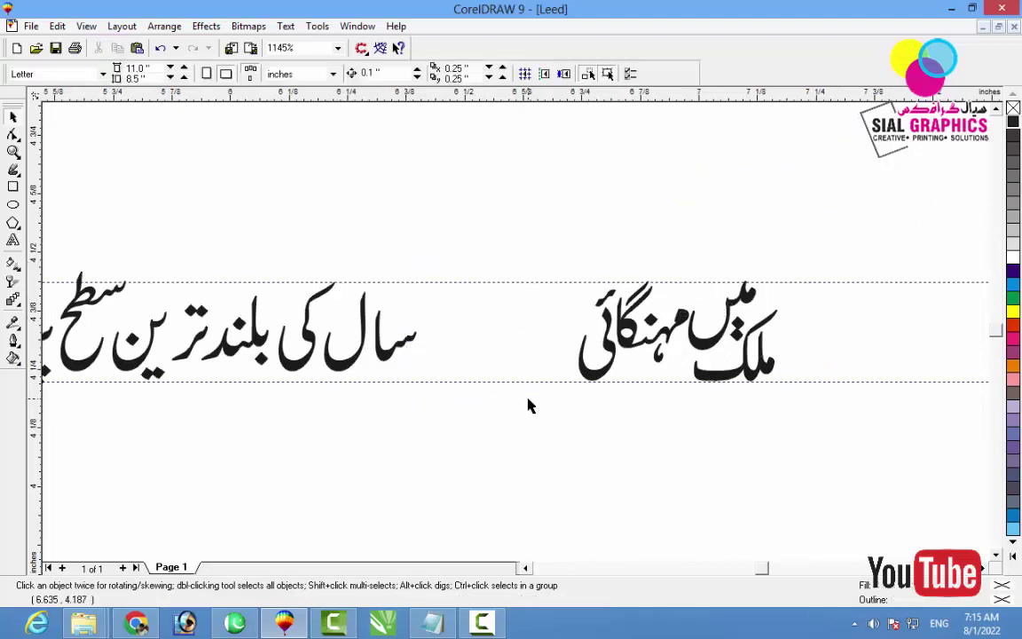
left_click(13, 240)
left_click(327, 460)
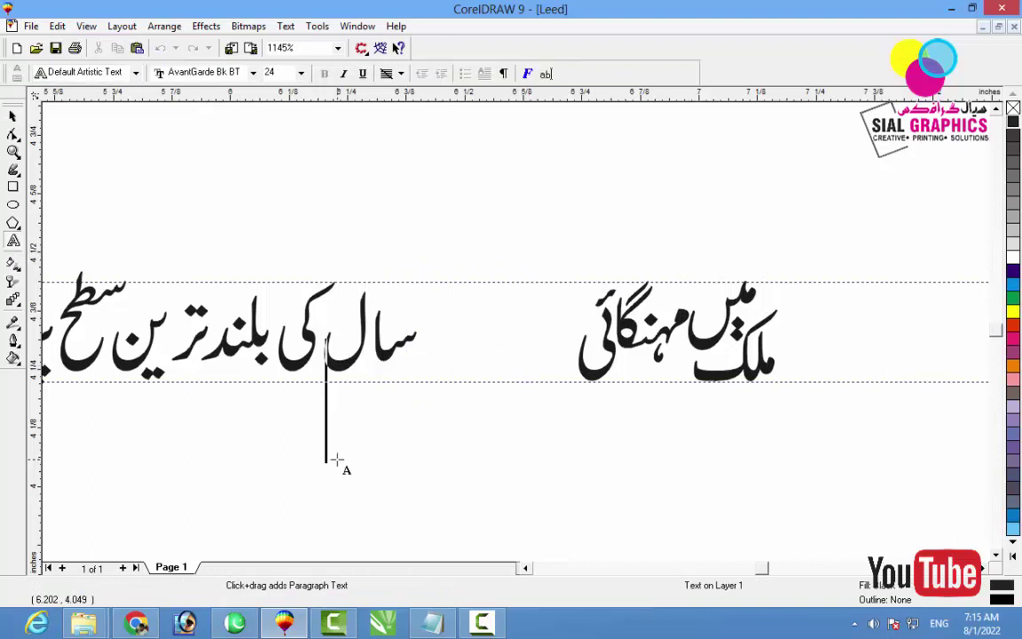
type("14")
key("ctrl+space")
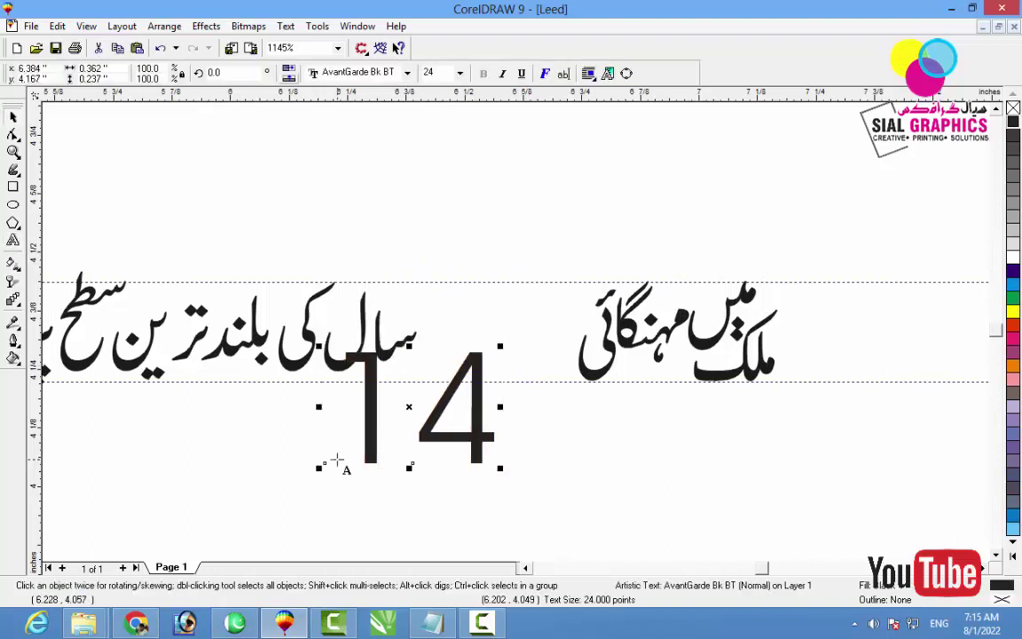
Set the new 14 in bold Arabic Transparent
left_click(347, 74)
type("A")
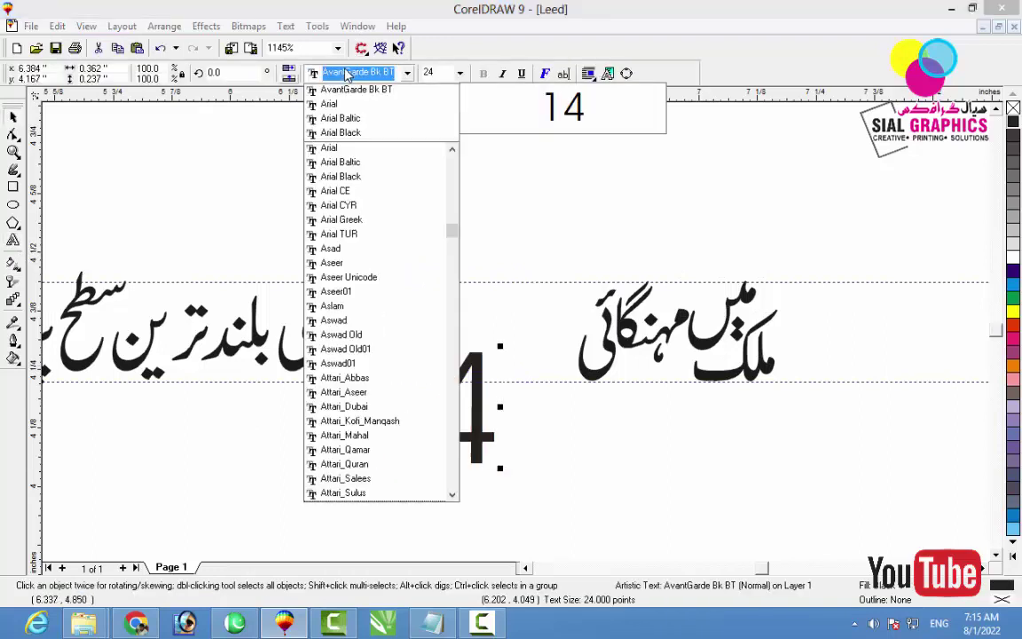
type("r")
key("Return")
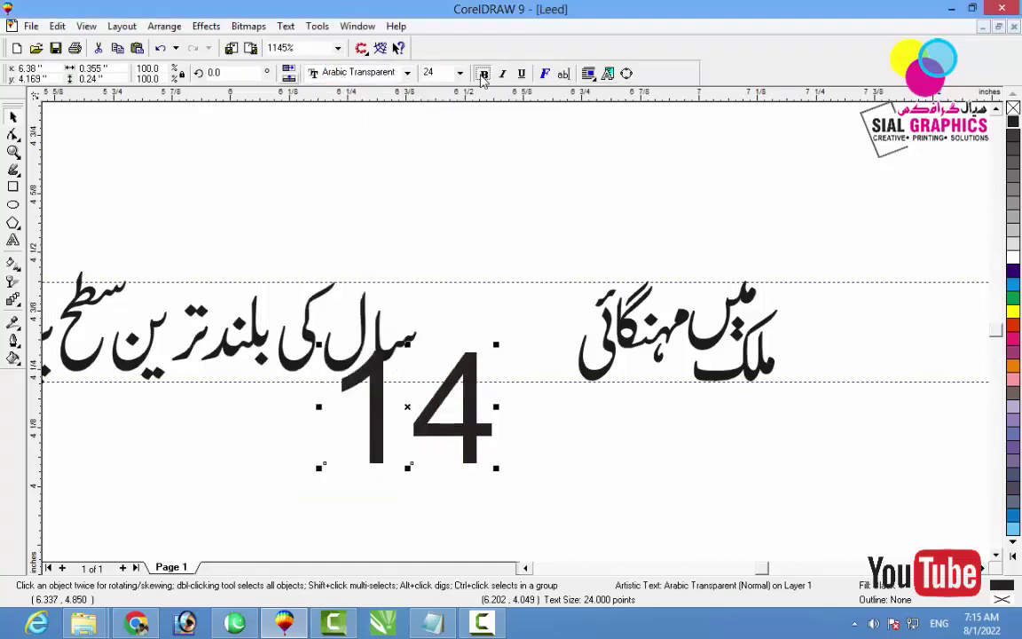
left_click(484, 75)
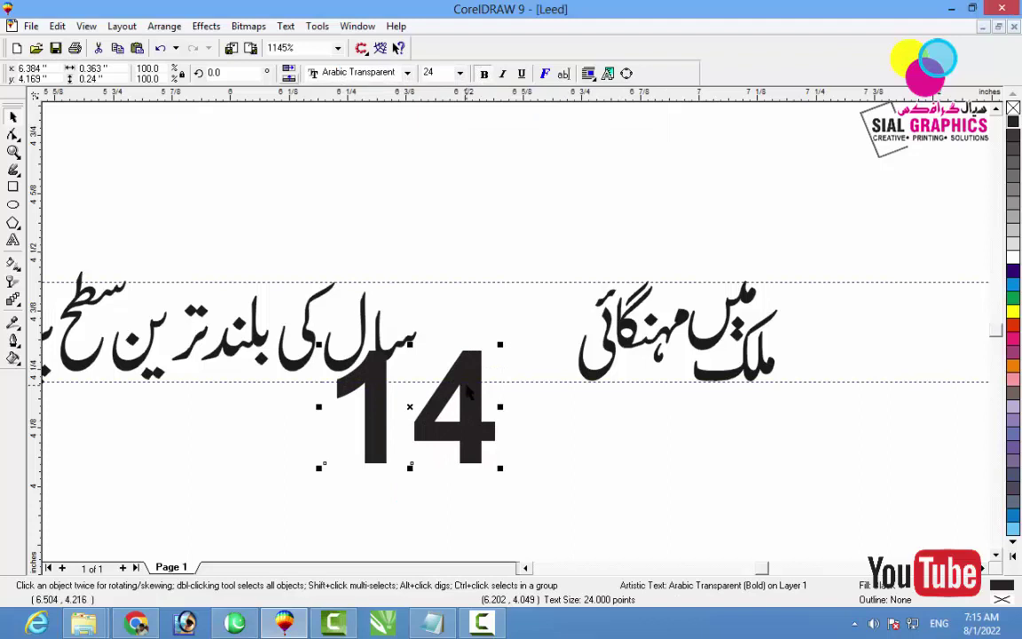
Convert the 14 to curves, break it apart, and move the 4 closer to the 1 as one recombined shape
key("ctrl+q")
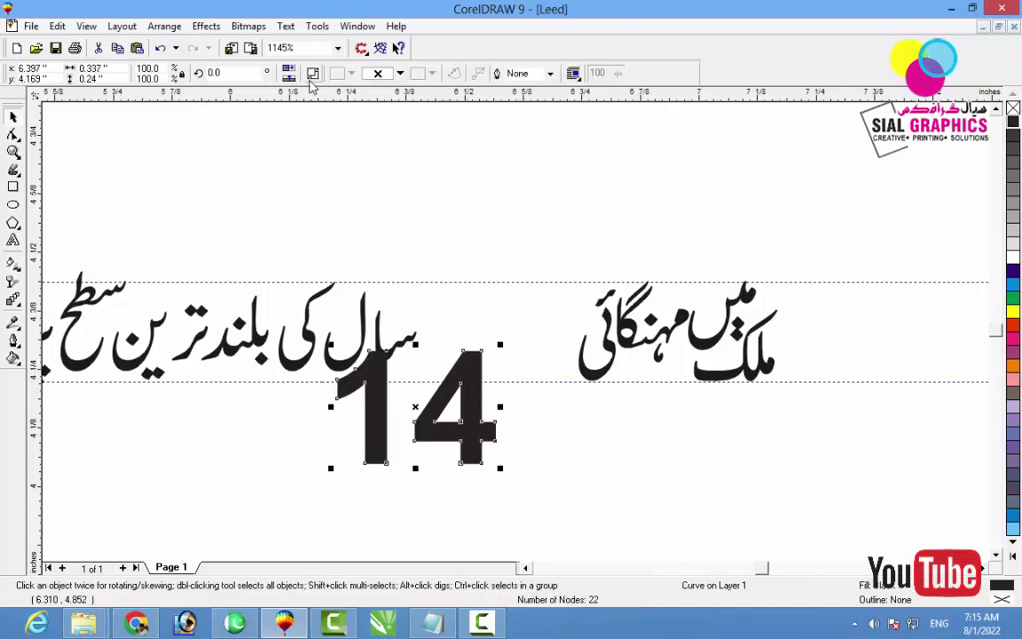
left_click(530, 455)
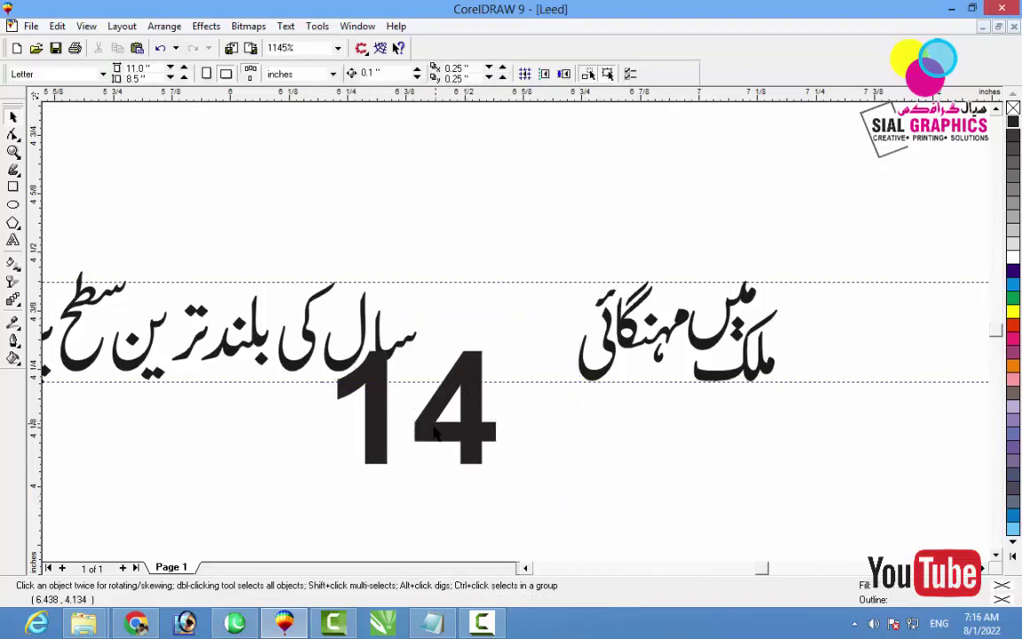
left_click(433, 434)
left_click(311, 76)
left_click_drag(530, 490, 389, 331)
left_click_drag(436, 428, 421, 428)
left_click(327, 78)
Shrink the 14 to about 0.138 × 0.109 inches and place it beside مہنگائی just below the upper guideline
left_click_drag(540, 499, 329, 342)
left_click_drag(337, 464, 394, 466)
left_click_drag(471, 398, 569, 333)
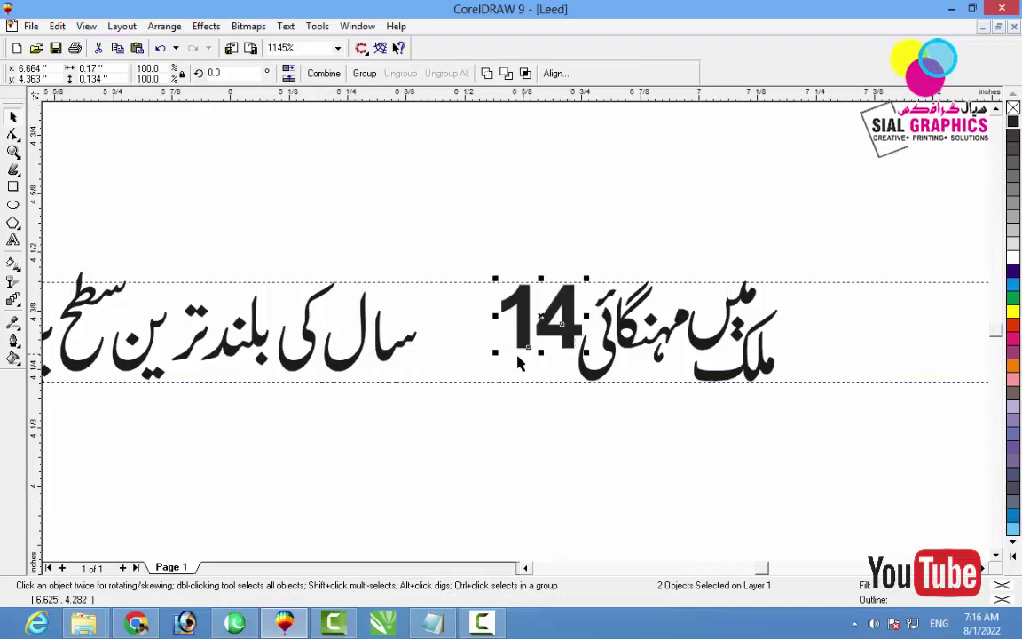
left_click_drag(499, 355, 513, 338)
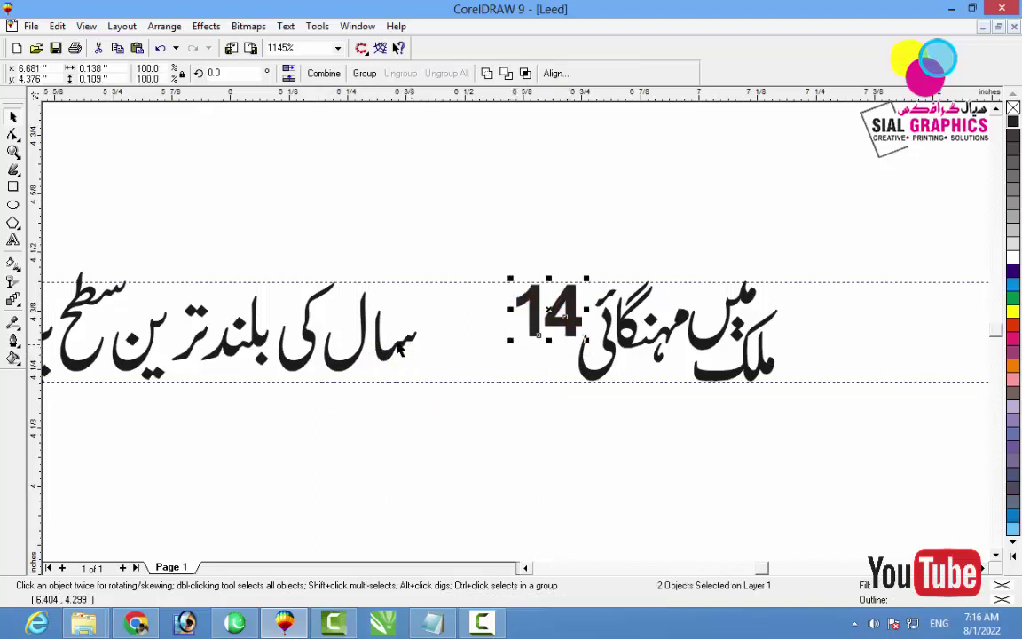
Set سال below and beside the 14, with کی reduced to about 0.094 × 0.15 inches nested above its ل
left_click_drag(384, 361, 525, 372)
left_click_drag(358, 371, 497, 373)
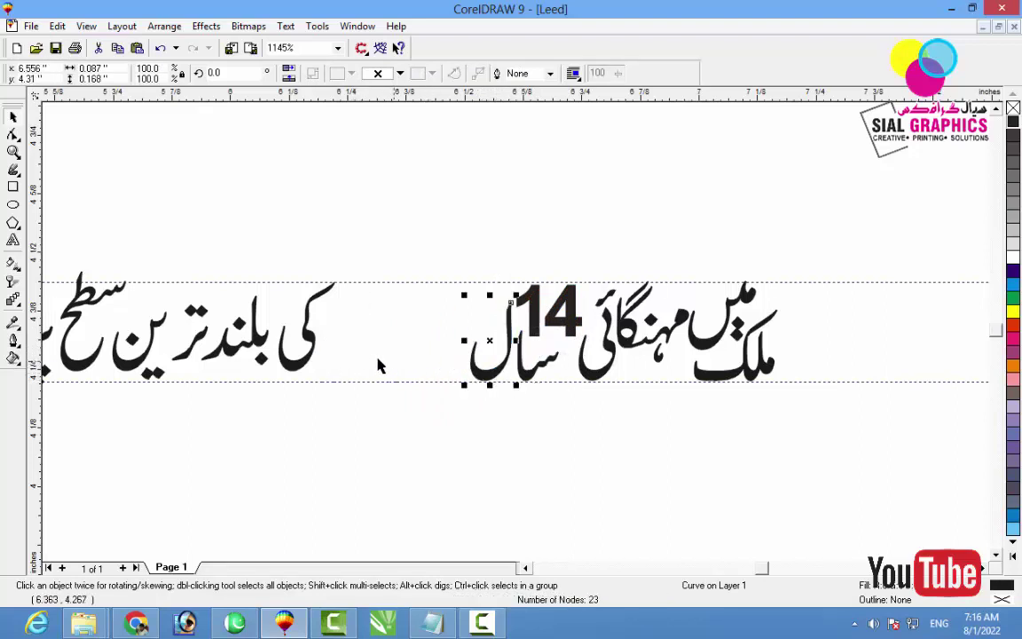
left_click_drag(286, 368, 440, 370)
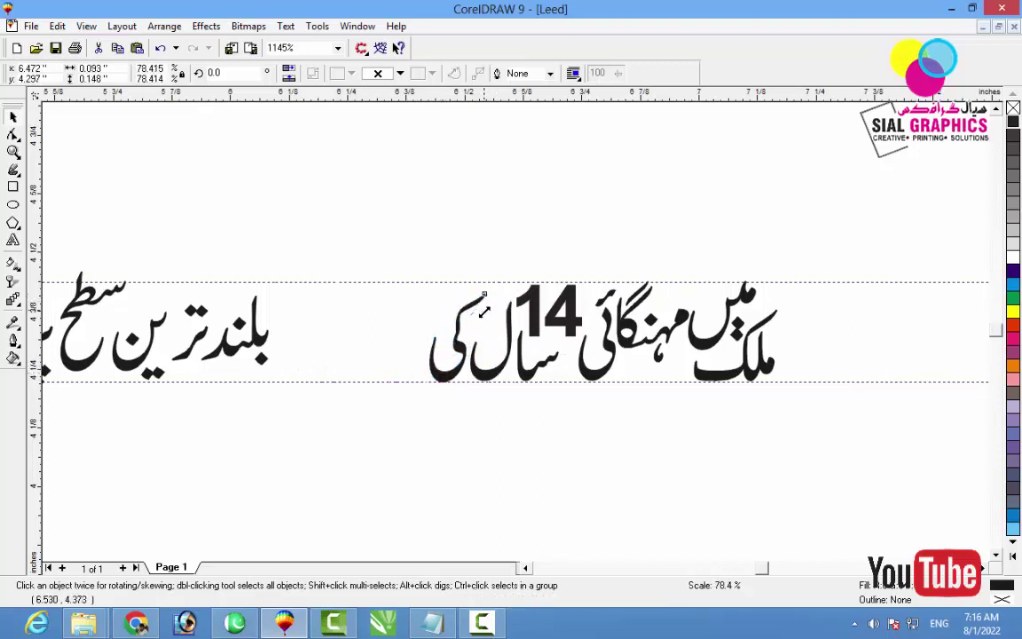
left_click_drag(489, 290, 468, 319)
left_click_drag(437, 383, 509, 282)
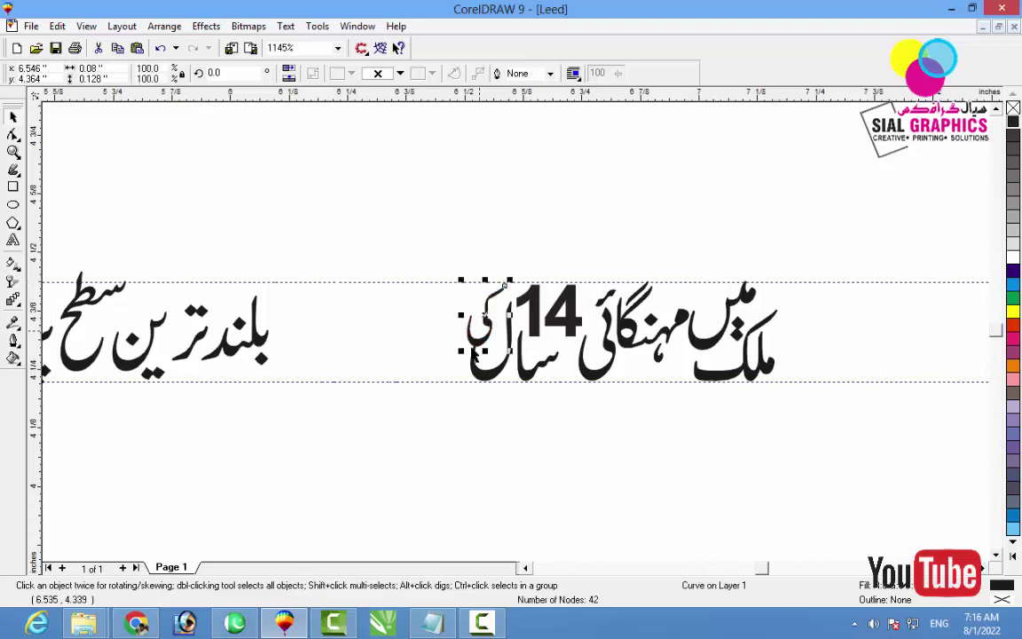
left_click_drag(461, 353, 461, 357)
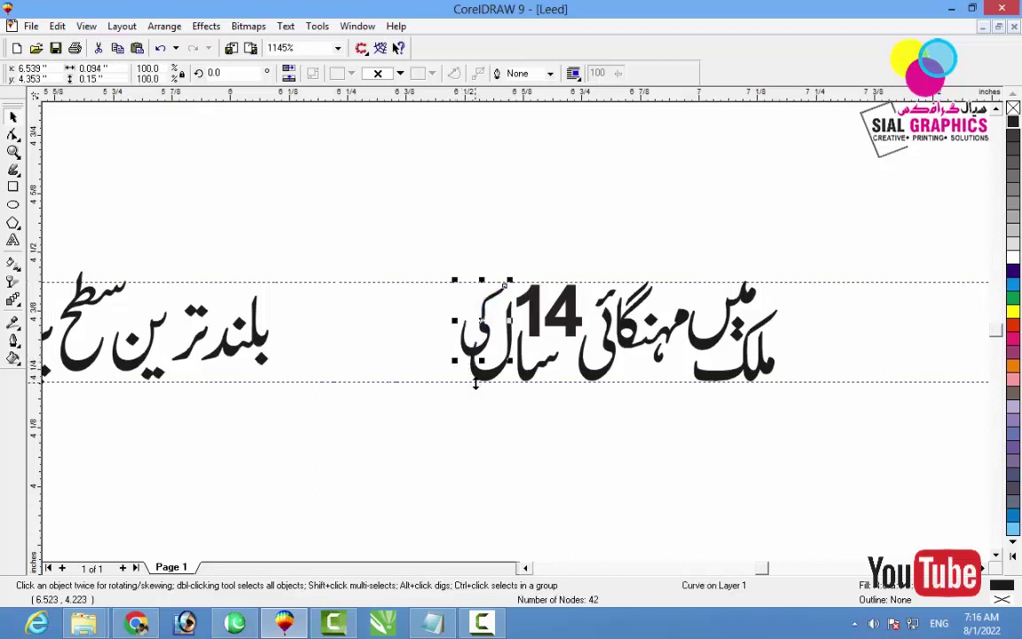
Move بلند up beside کی and bring the remaining headline words closer to it
left_click(525, 569)
left_click_drag(380, 258, 484, 402)
left_click_drag(426, 347, 614, 364)
left_click_drag(84, 258, 447, 443)
left_click_drag(398, 378, 579, 379)
left_click(646, 441)
Bring the dots closer to تر, raise it above the end of بلند, and move ین in beside it
left_click_drag(476, 256, 621, 424)
left_click_drag(436, 152, 435, 152)
left_click(624, 241)
left_click_drag(563, 239, 579, 265)
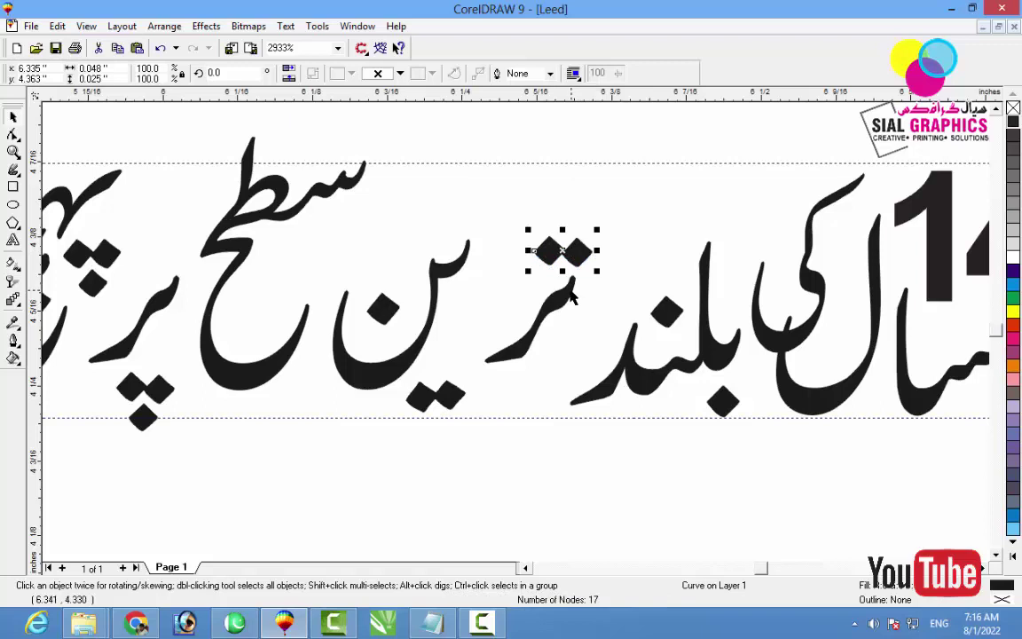
left_click(569, 292, "shift")
mouse_move(550, 303)
left_mouse_down()
mouse_move(624, 236)
mouse_move(657, 226)
mouse_move(653, 241)
left_mouse_up()
mouse_move(449, 301)
left_mouse_down()
mouse_move(568, 304)
mouse_move(569, 323)
left_mouse_up()
left_click_drag(624, 285, 624, 301)
left_click_drag(664, 187, 663, 200)
Break ین apart and fit its lower pair of dots, rotated about 49.6°, into the gap before بلند
left_click(561, 405)
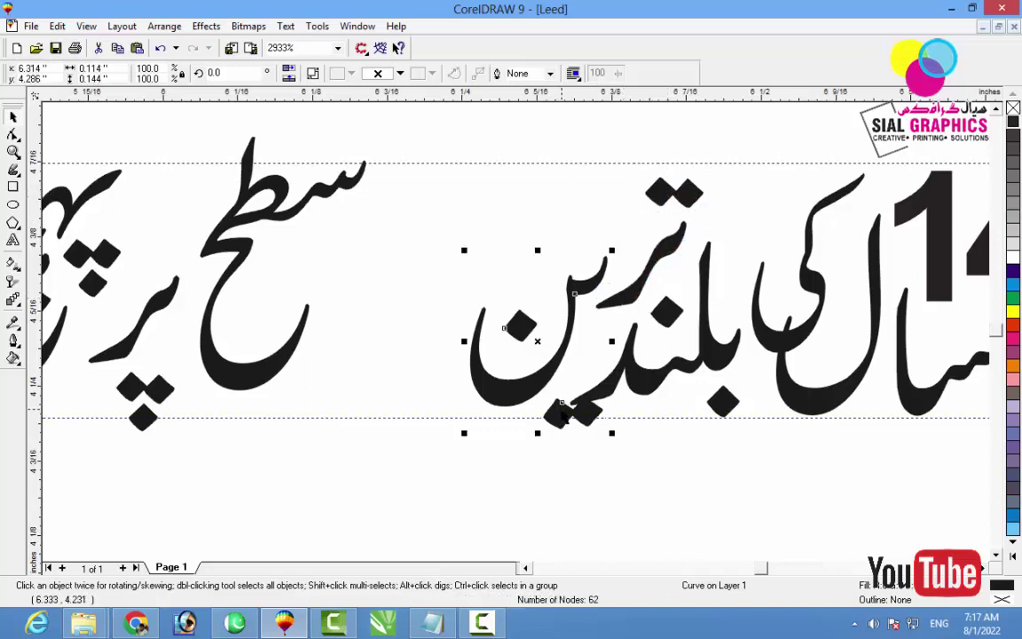
key("ctrl+k")
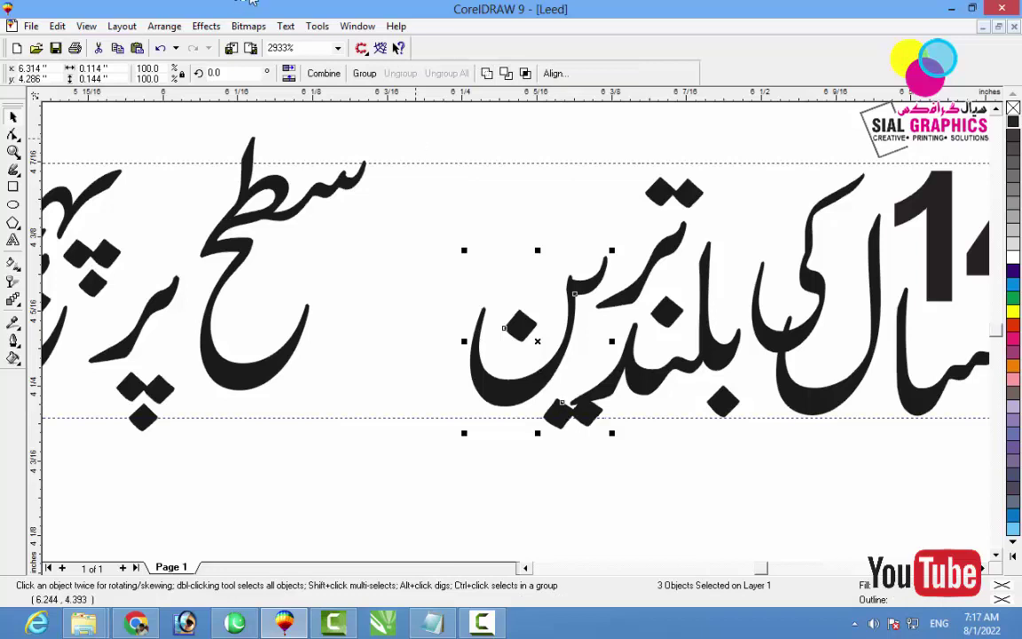
left_click(514, 456)
left_click_drag(555, 428, 565, 363)
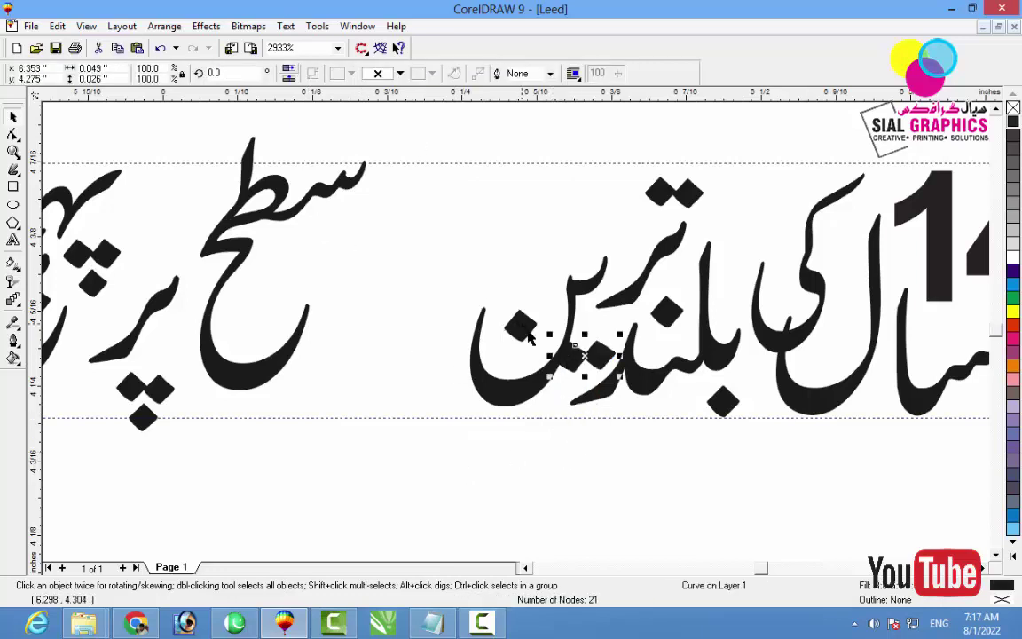
key("z")
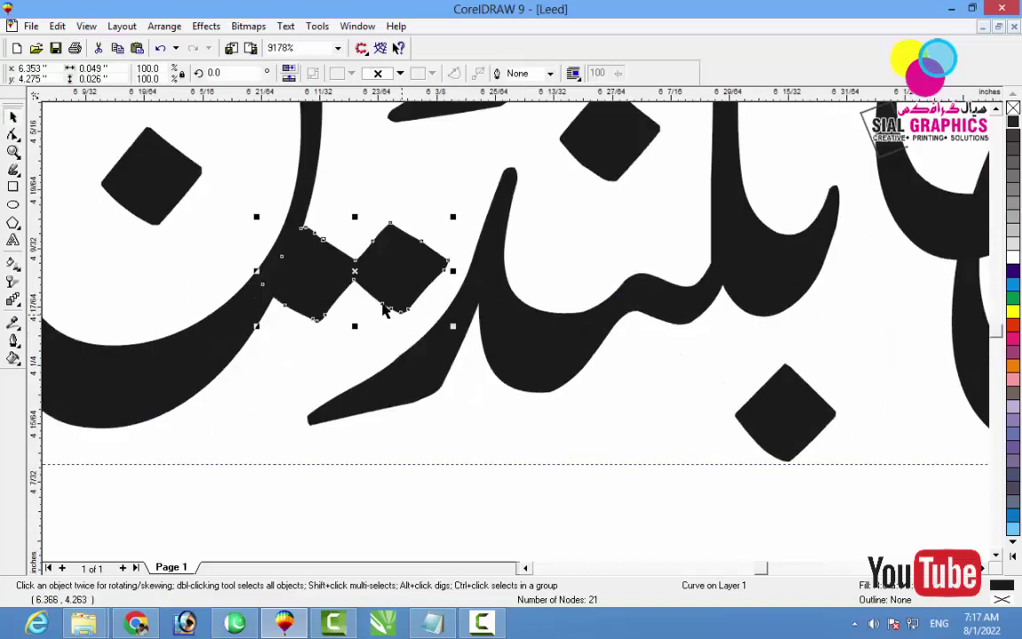
left_click(285, 270)
left_click_drag(256, 219, 252, 311)
left_click_drag(351, 297, 366, 328)
key("F3")
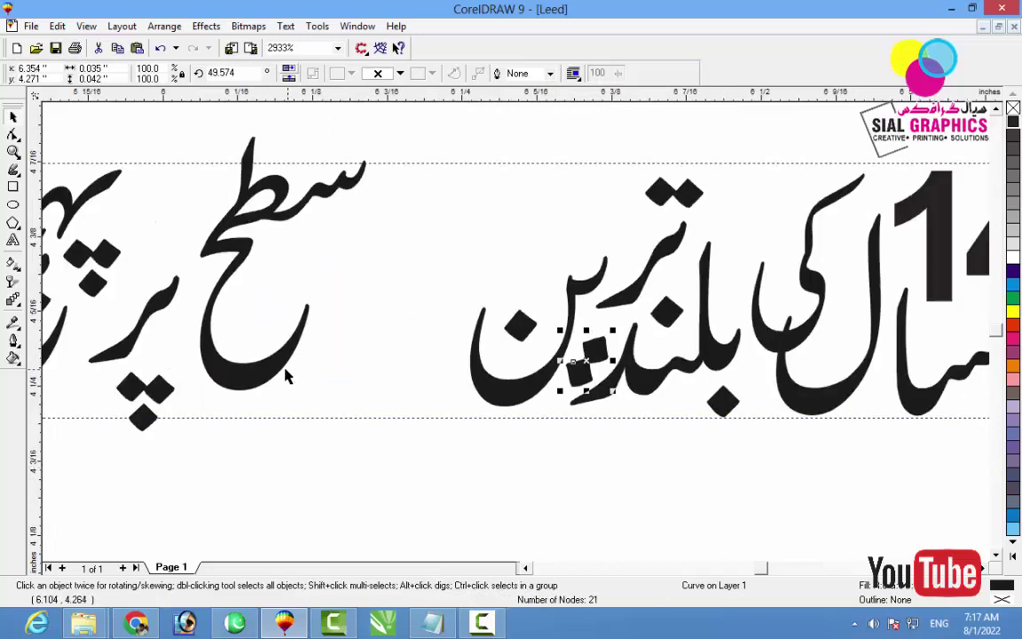
Move سطح in beside ترین, tighten پر with its dots under پہنچ, and bring both words up against سطح
left_click_drag(283, 367, 423, 402)
left_click(424, 386)
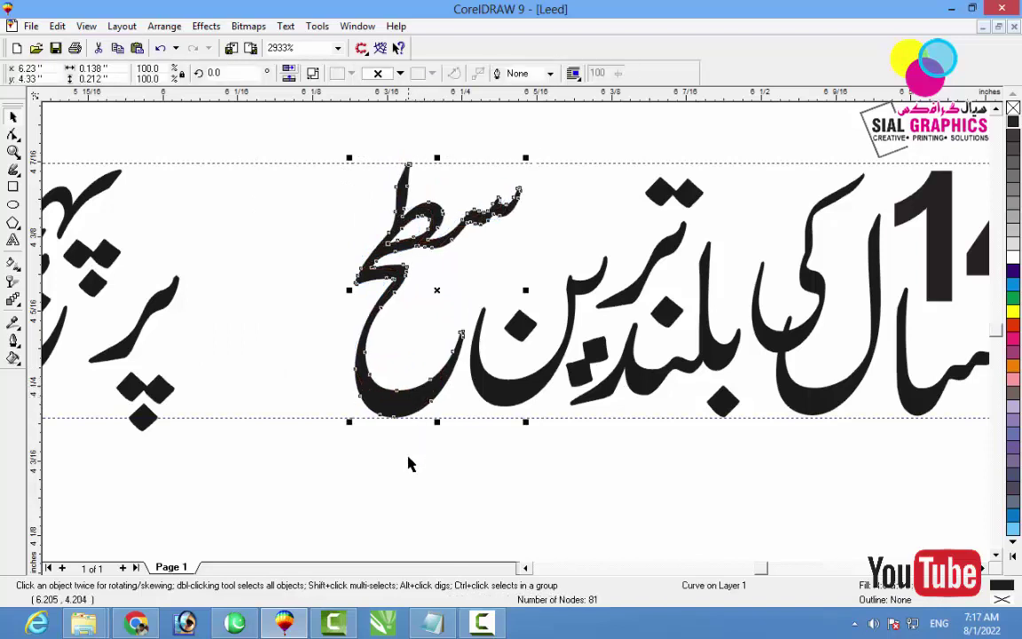
scroll(559, 551, "left", 3)
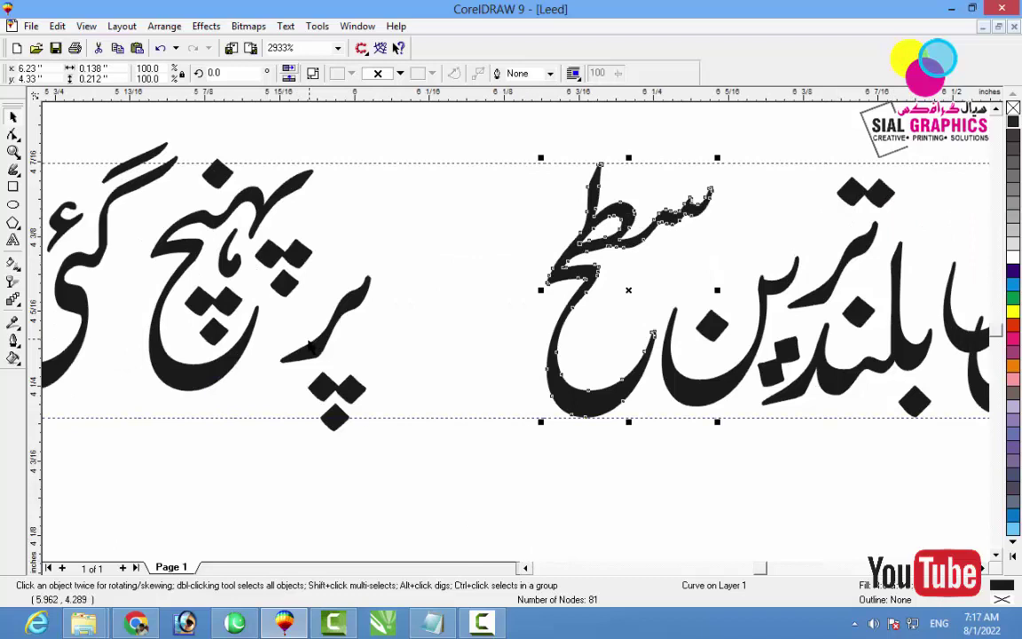
left_click(311, 359)
left_click(310, 360)
left_click_drag(326, 274, 314, 275)
left_click_drag(414, 471, 227, 287)
key("ctrl+z")
left_click_drag(298, 383, 269, 383)
left_click_drag(407, 447, 120, 123)
left_click_drag(264, 232, 447, 234)
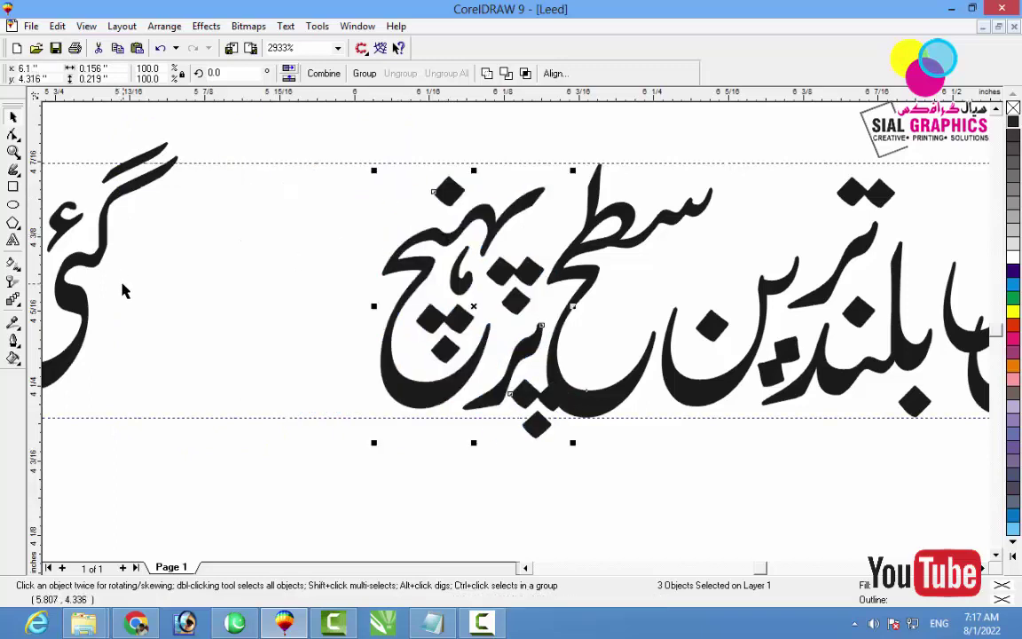
Move گئی in beside پہنچ to close the end of the headline
left_click_drag(80, 247, 343, 289)
left_click(433, 484)
key("F3")
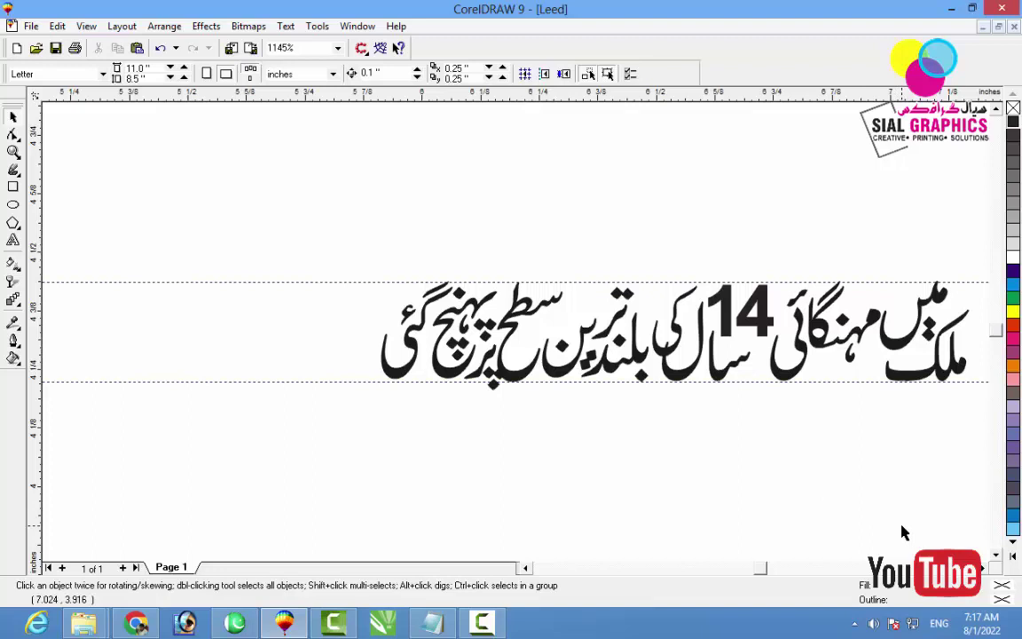
Delete the opening words ملک and میں from the headline
key("z")
left_click_drag(365, 284, 919, 422)
left_click_drag(833, 407, 795, 411)
left_click_drag(956, 396, 821, 223)
left_click_drag(946, 252, 930, 273)
left_click_drag(941, 490, 822, 230)
key("Delete")
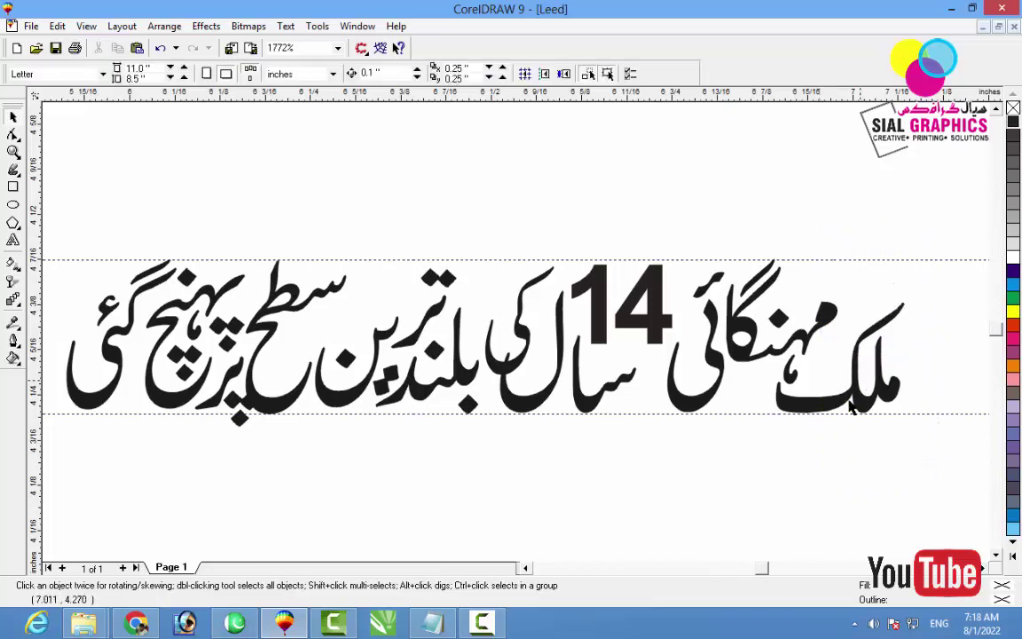
left_click(827, 410)
key("Delete")
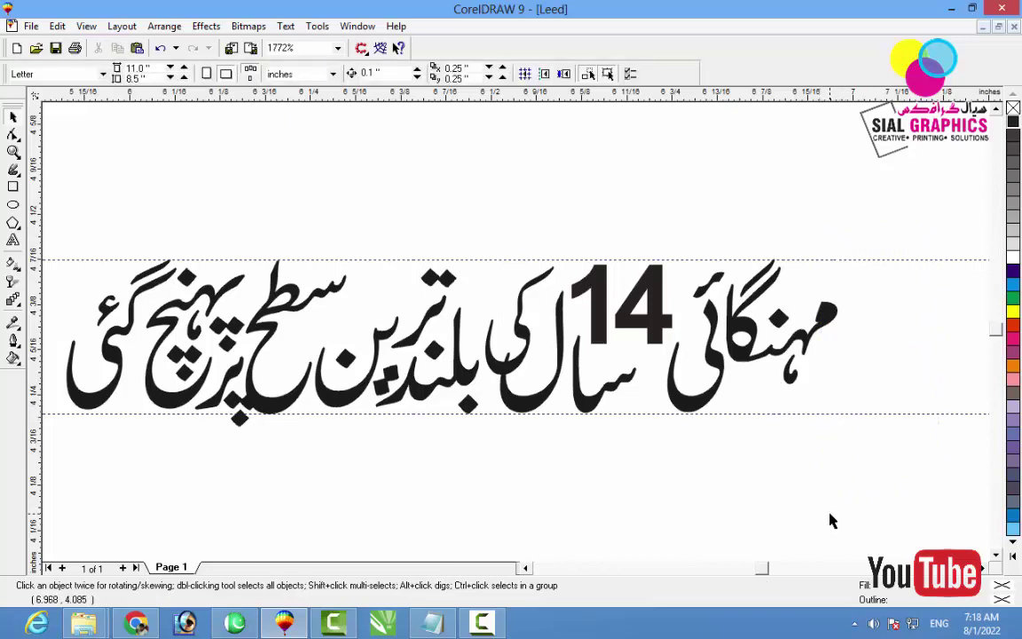
Extend کی up to the upper guideline and group all the headline's words
left_click(527, 293)
left_click_drag(558, 259, 568, 251)
left_click(569, 254)
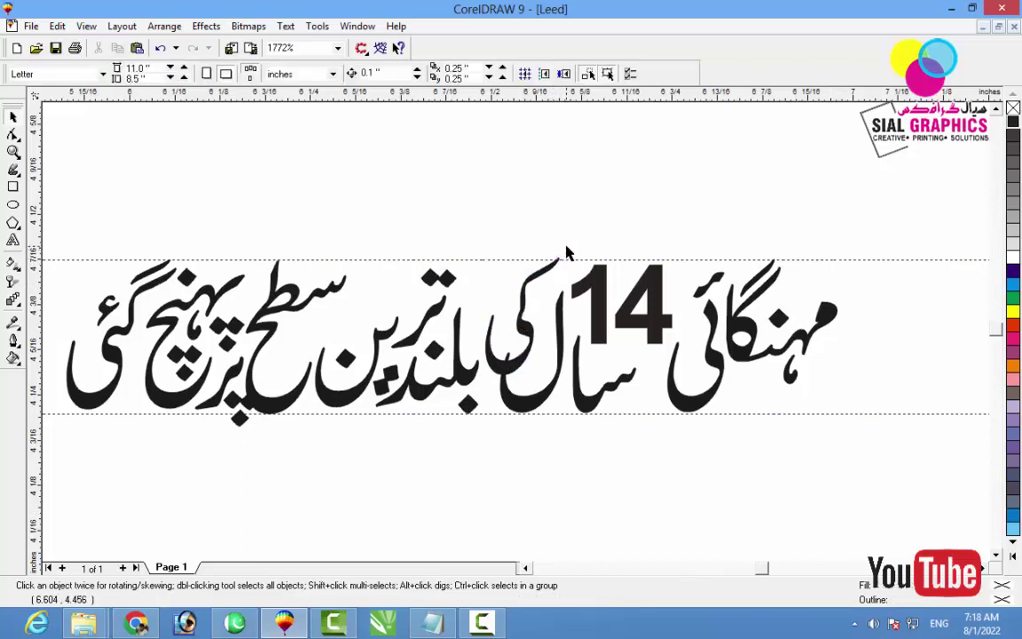
left_click_drag(55, 247, 892, 465)
key("ctrl+g")
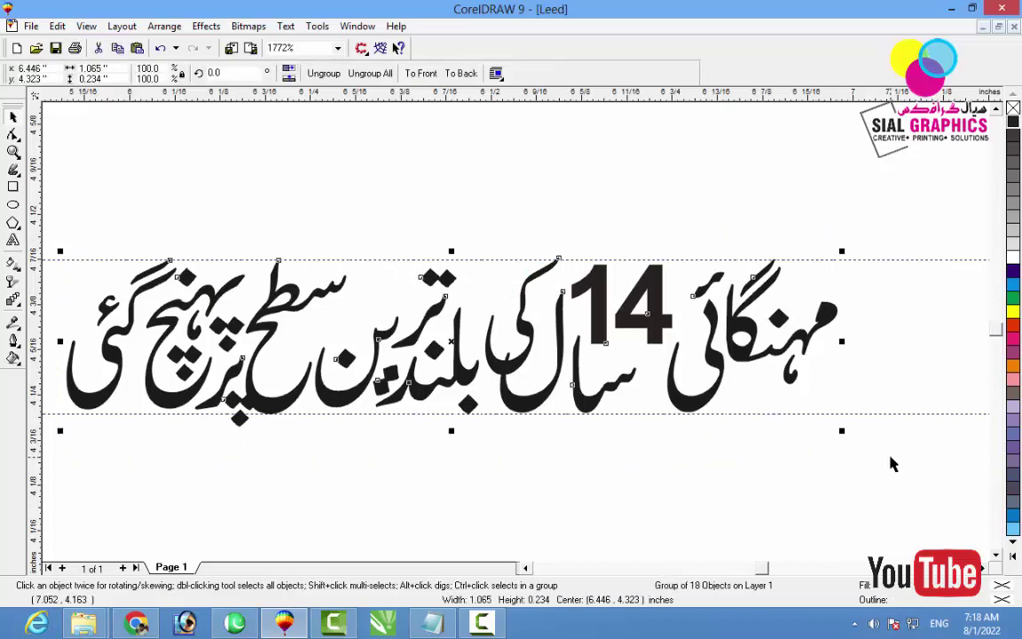
Shrink the copied set of calligraphic ornaments to about 2.313 × 0.549 inches and place it just above the headline
scroll(890, 461, "down", 5)
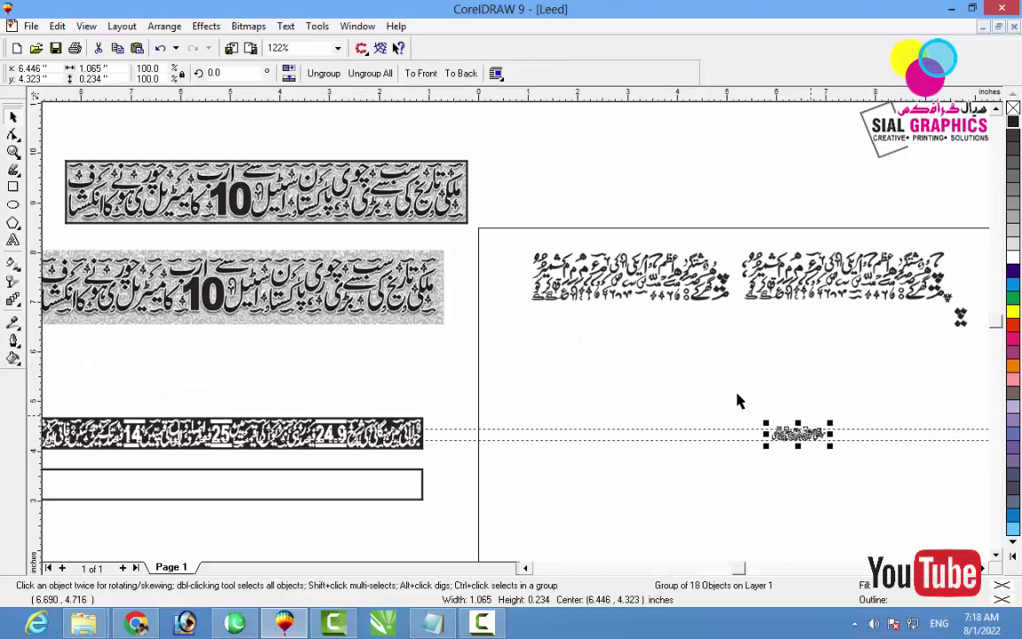
left_click_drag(514, 242, 819, 418)
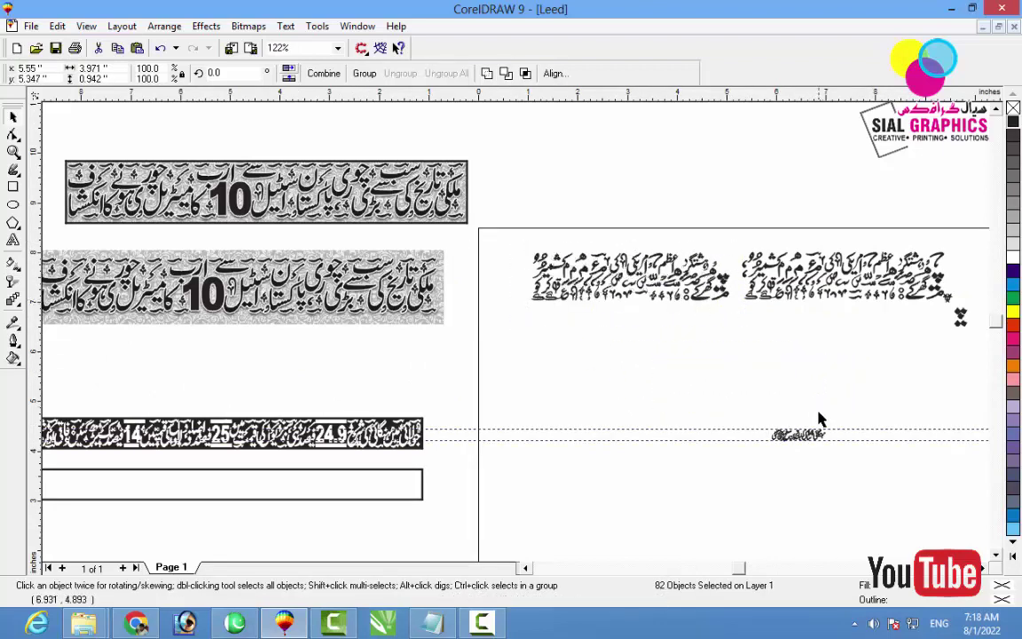
left_click_drag(633, 352, 878, 473)
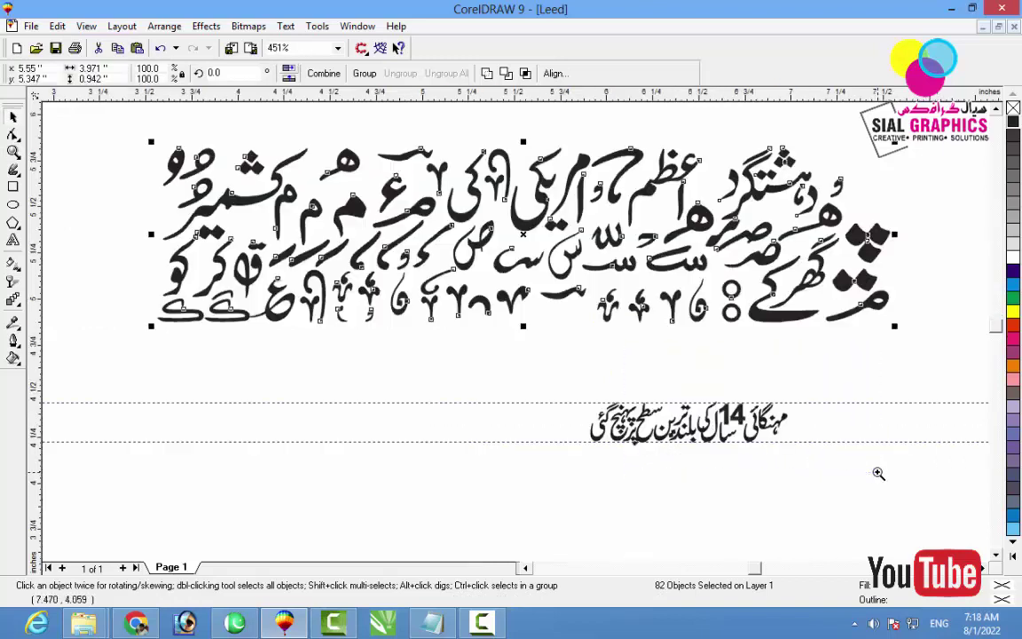
left_click_drag(149, 328, 456, 257)
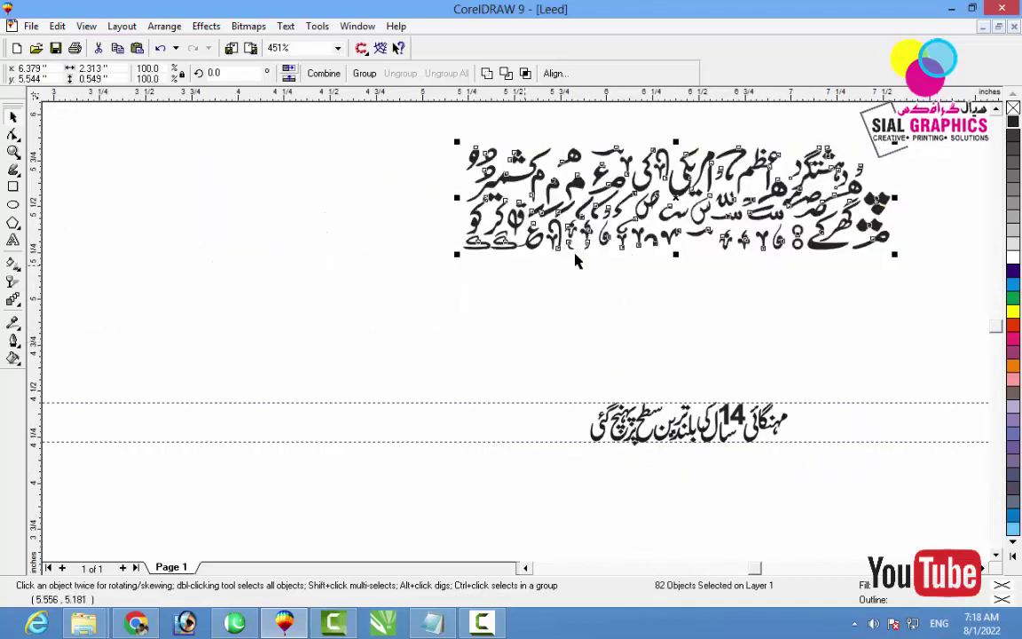
left_click_drag(609, 244, 605, 258)
left_click_drag(593, 309, 593, 324)
left_click_drag(401, 125, 934, 315)
left_click_drag(830, 248, 810, 344)
Copy the small wavy stroke from the ornament set onto مہنگائی and align it to the headline's upper right corner
left_click_drag(472, 354, 887, 461)
left_click(795, 325)
mouse_move(473, 178)
left_mouse_down()
mouse_move(485, 229)
mouse_move(644, 333)
mouse_move(631, 338)
mouse_move(694, 335)
mouse_move(675, 335)
left_mouse_up()
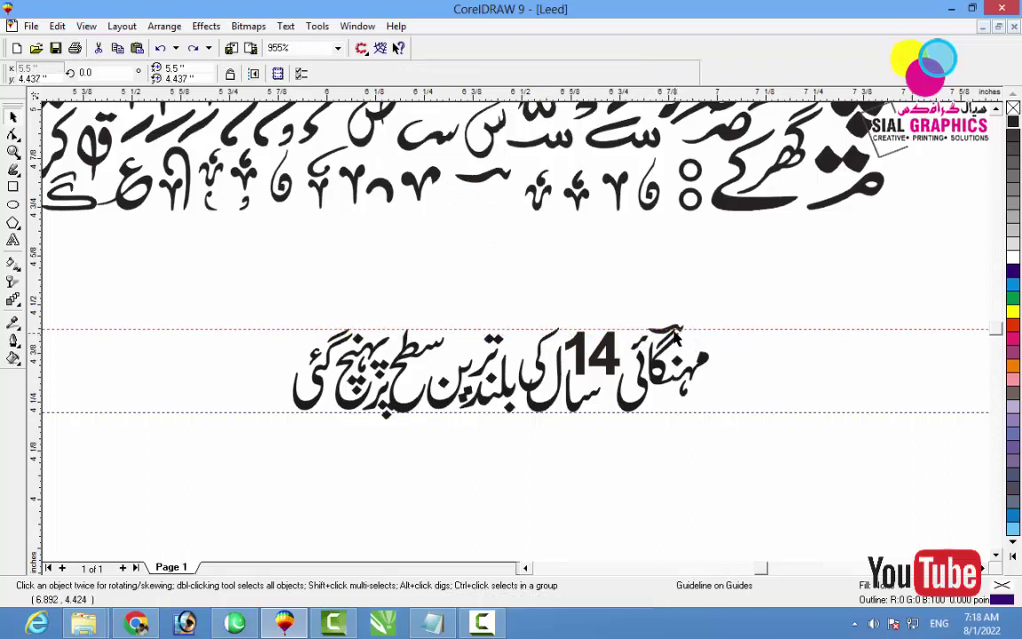
mouse_move(625, 310)
left_mouse_down()
mouse_move(679, 335)
mouse_move(692, 373)
left_mouse_up()
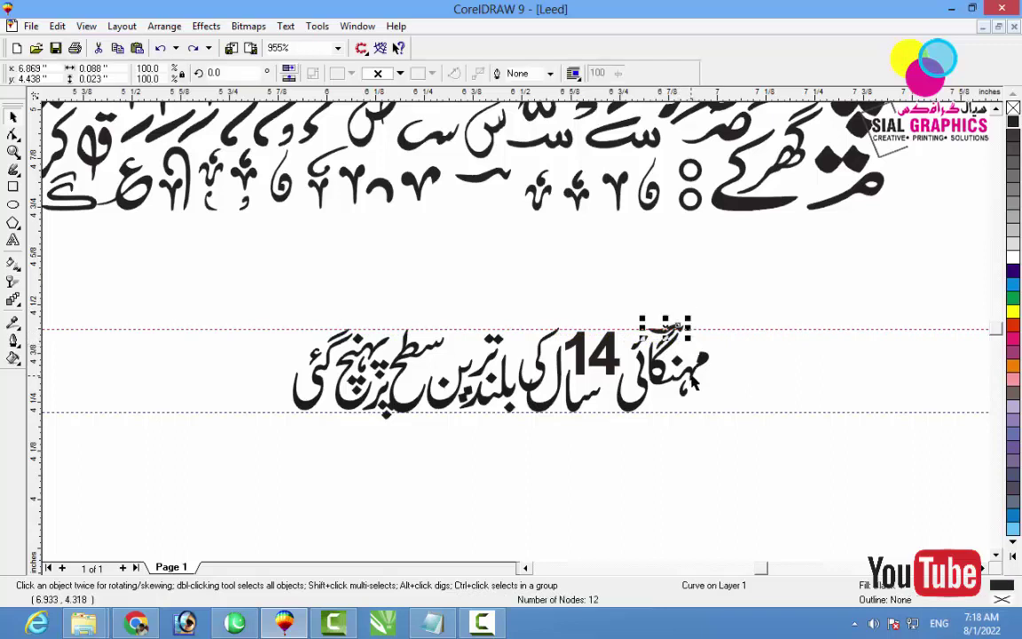
left_click(695, 377, "shift")
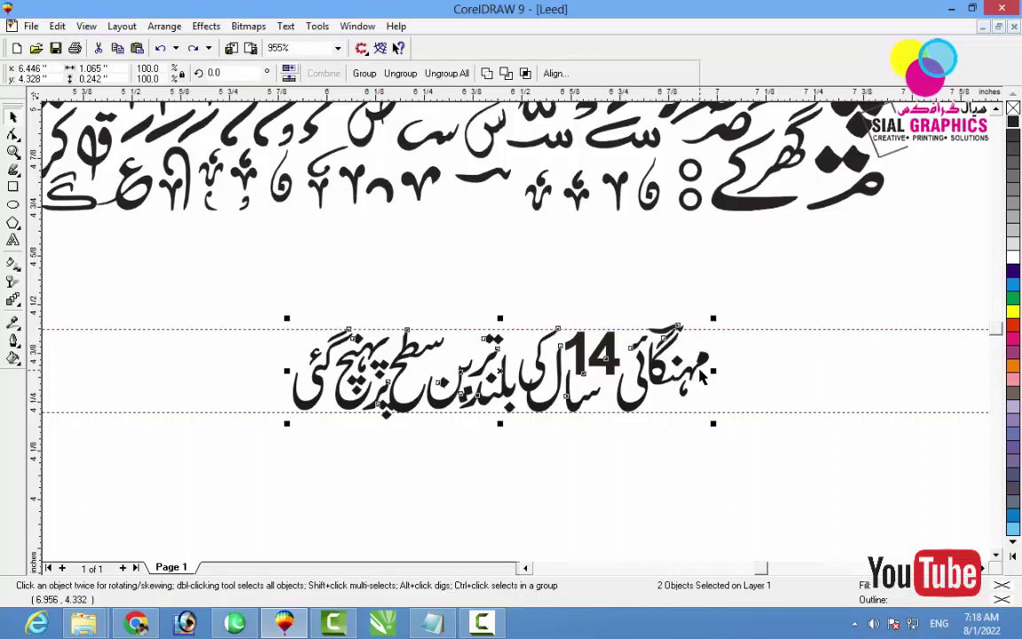
key("t")
key("r")
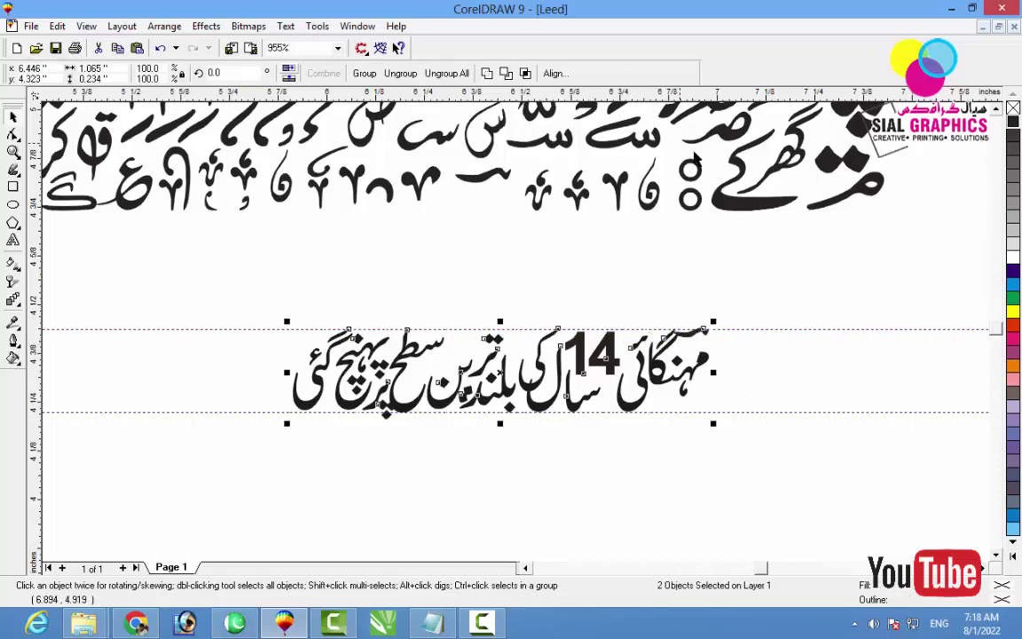
Copy the wavy stroke along the upper guideline above the other words, with the last copy flush with the headline's left end
left_click(774, 328)
left_click(690, 342)
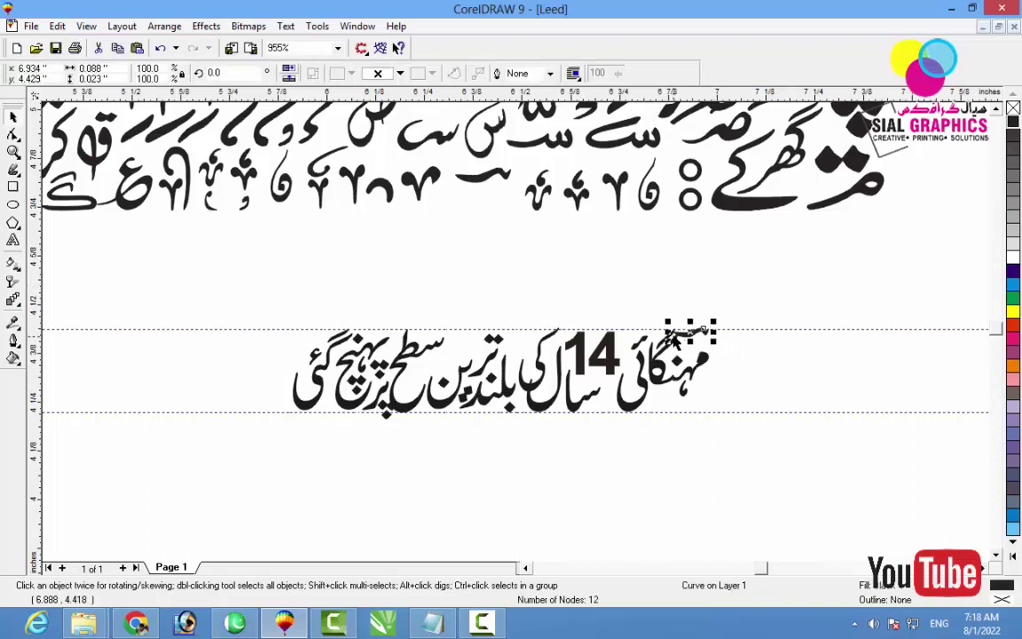
mouse_move(668, 332)
left_mouse_down()
mouse_move(686, 337)
mouse_move(428, 331)
mouse_move(437, 331)
mouse_move(209, 354)
mouse_move(353, 365)
mouse_move(362, 394)
left_mouse_up()
right_click(527, 337)
left_click(364, 394, "shift")
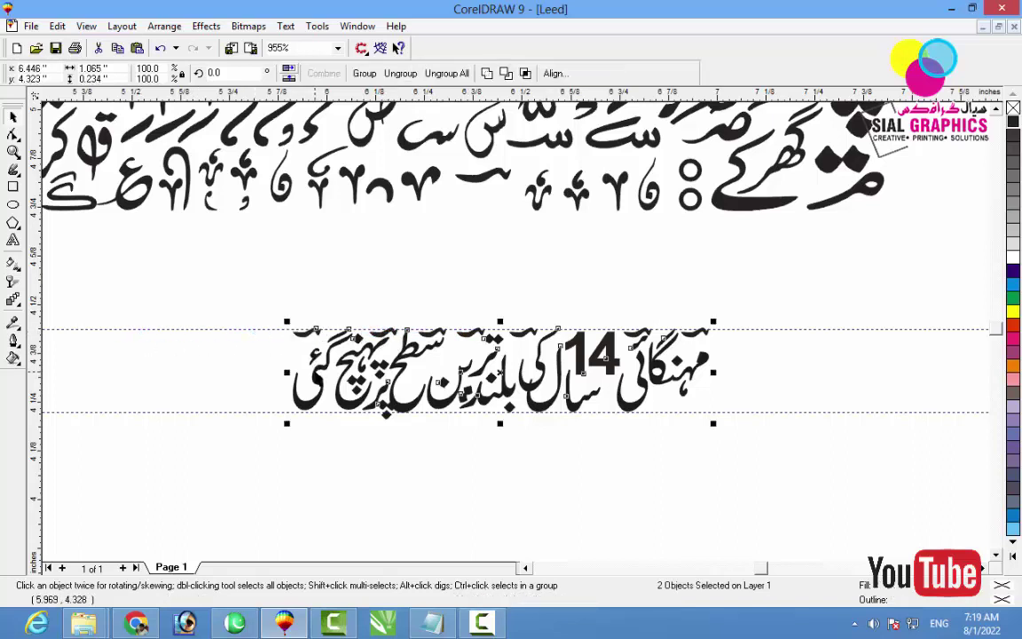
left_click(393, 297)
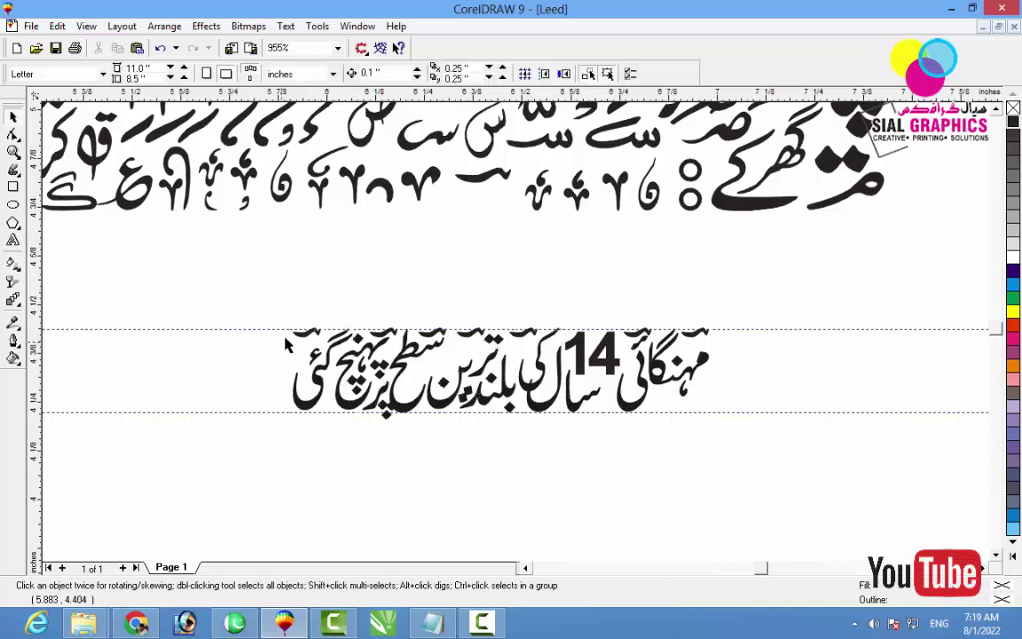
Place smaller wavy strokes, about 0.062 × 0.02 inches, in the gaps along the lower guideline, aligning the last with the headline's right end
left_click_drag(304, 340, 493, 450)
key("F2")
left_click_drag(271, 301, 776, 467)
left_click_drag(446, 380, 654, 438)
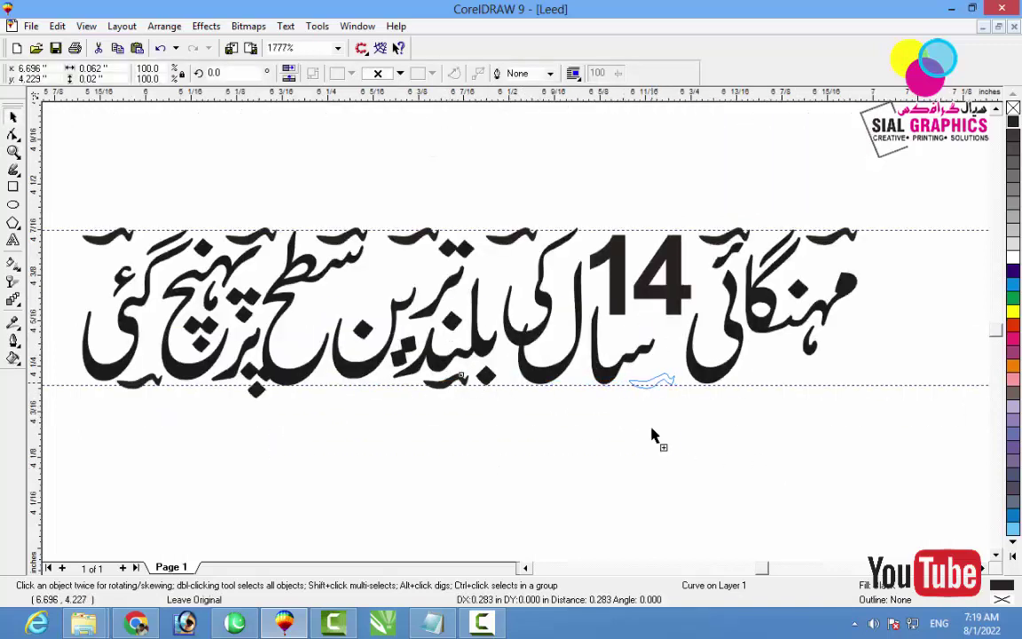
left_click_drag(657, 395, 811, 392)
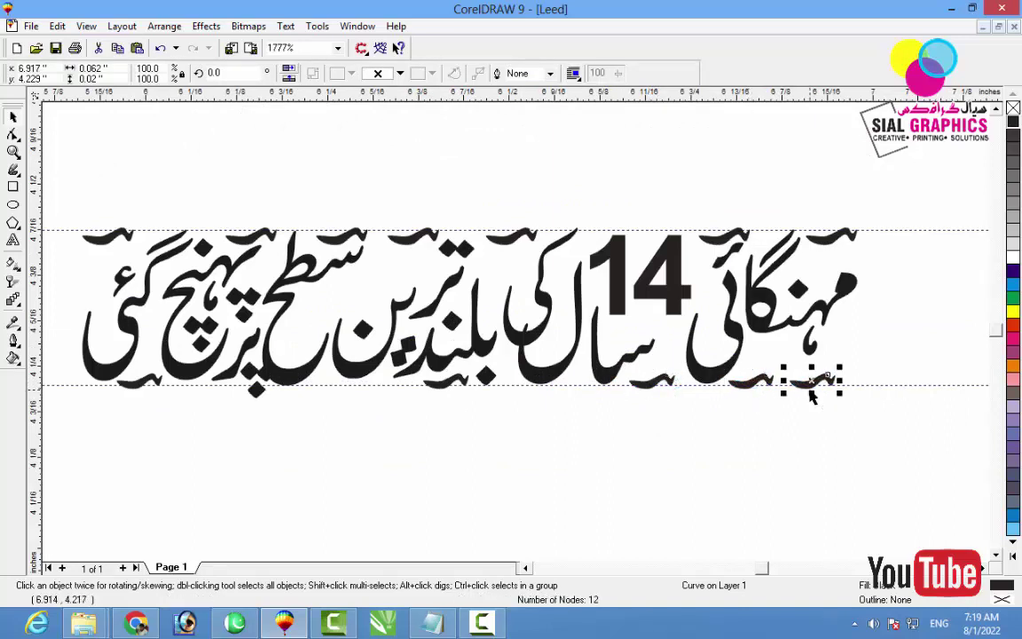
left_click(823, 321, "shift")
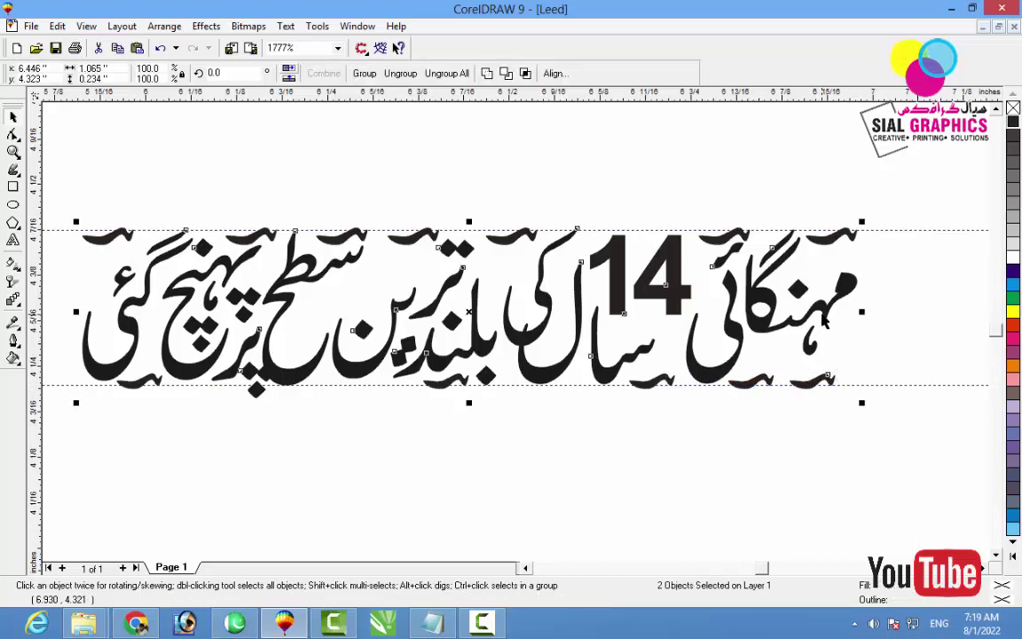
left_click(860, 458)
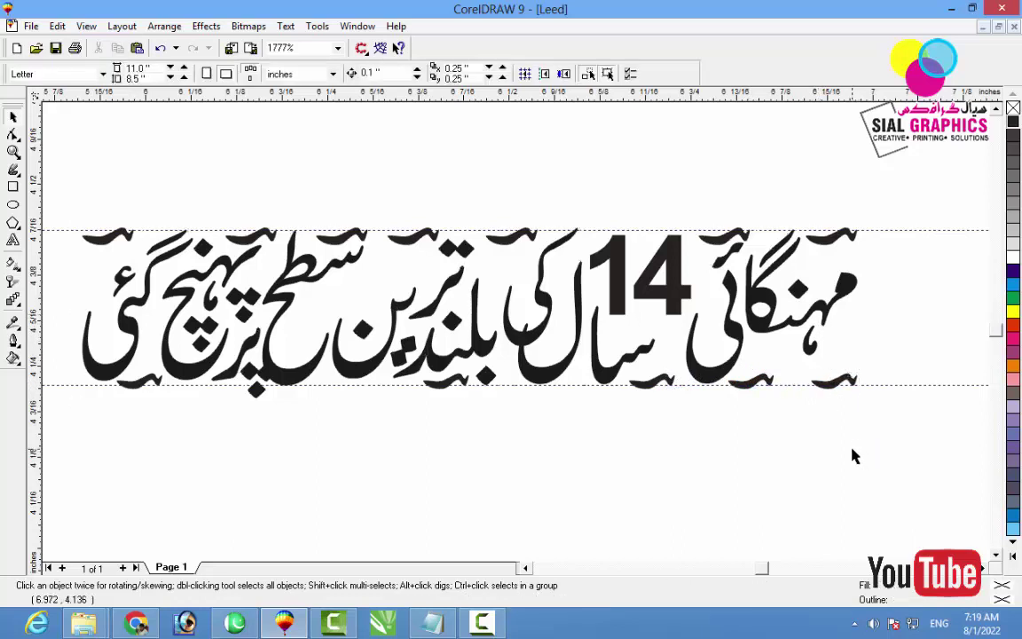
Copy the hooked ornament from the set into the space above the ی of گئی and shrink it to fit there
scroll(852, 456, "down", 1)
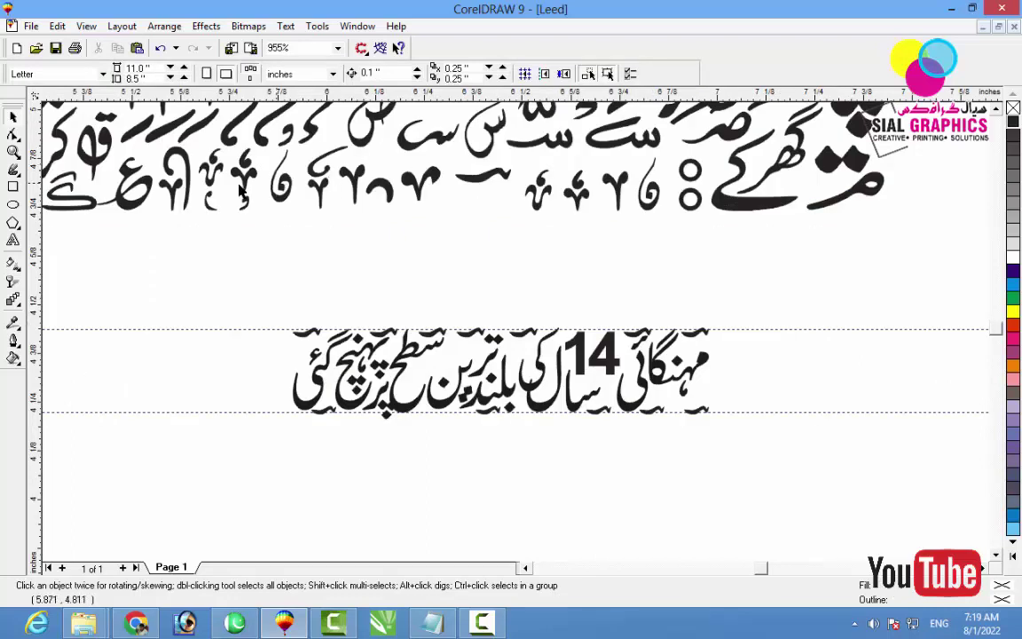
mouse_move(177, 197)
left_mouse_down()
mouse_move(212, 335)
mouse_move(236, 315)
mouse_move(222, 318)
mouse_move(276, 360)
mouse_move(300, 360)
left_mouse_up()
key("F2")
left_click_drag(276, 317, 391, 426)
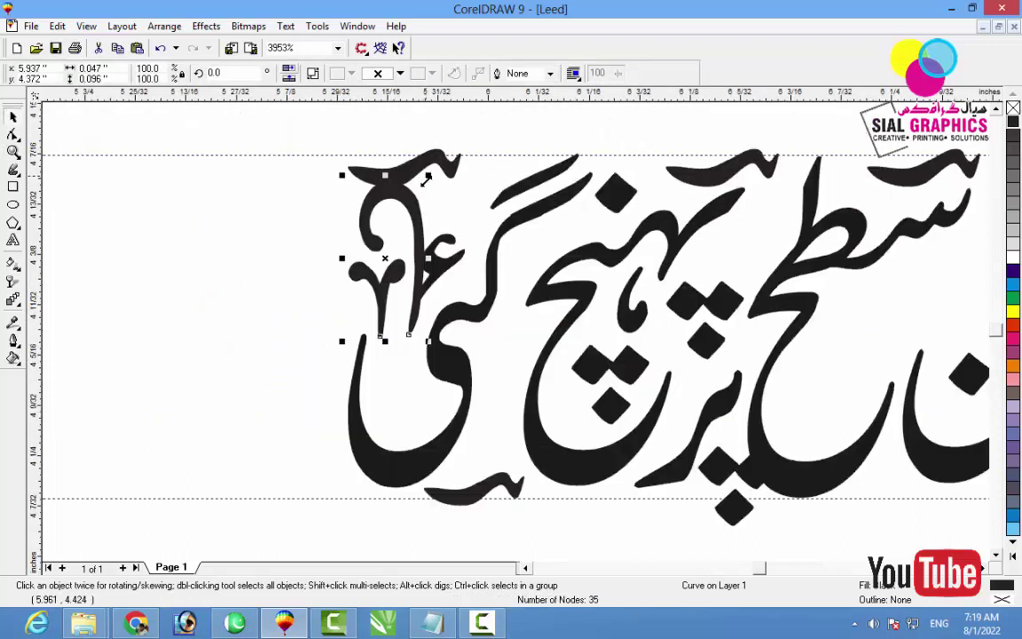
left_click_drag(428, 178, 411, 213)
left_click_drag(404, 257, 403, 235)
left_click(302, 298)
key("F3")
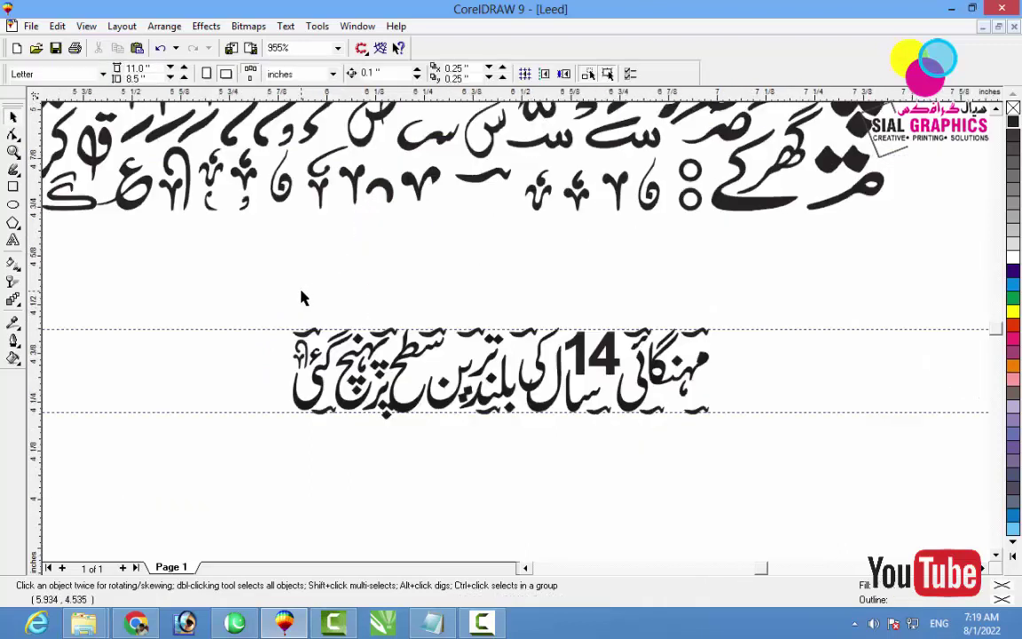
Copy the curled bowl-shaped ornament, about 0.053 × 0.133 inches, into the blank area above the end of the headline
left_click_drag(281, 195, 248, 315)
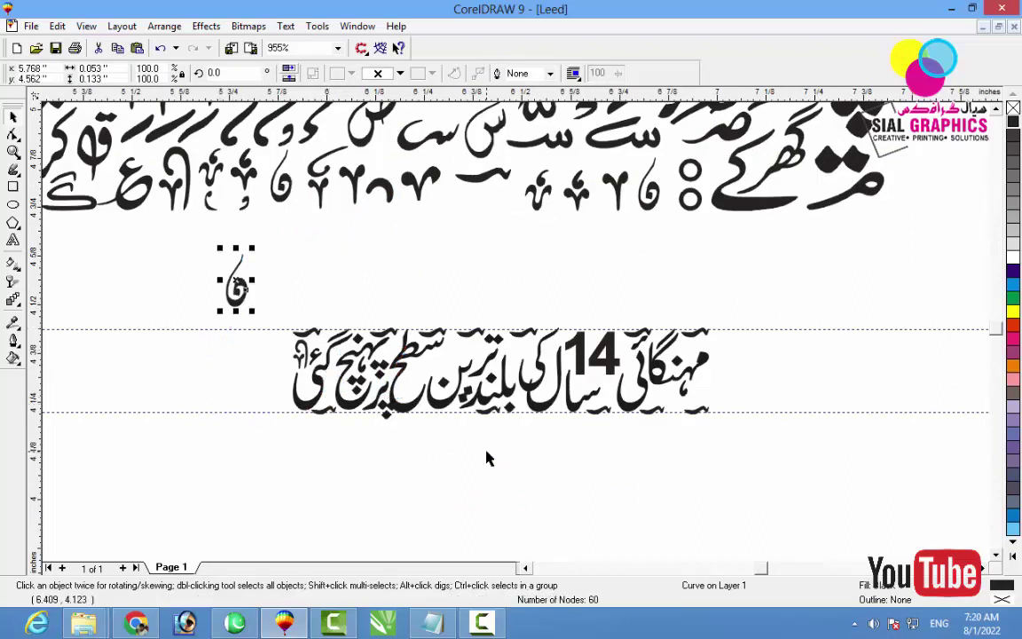
key("z")
left_click_drag(301, 273, 481, 453)
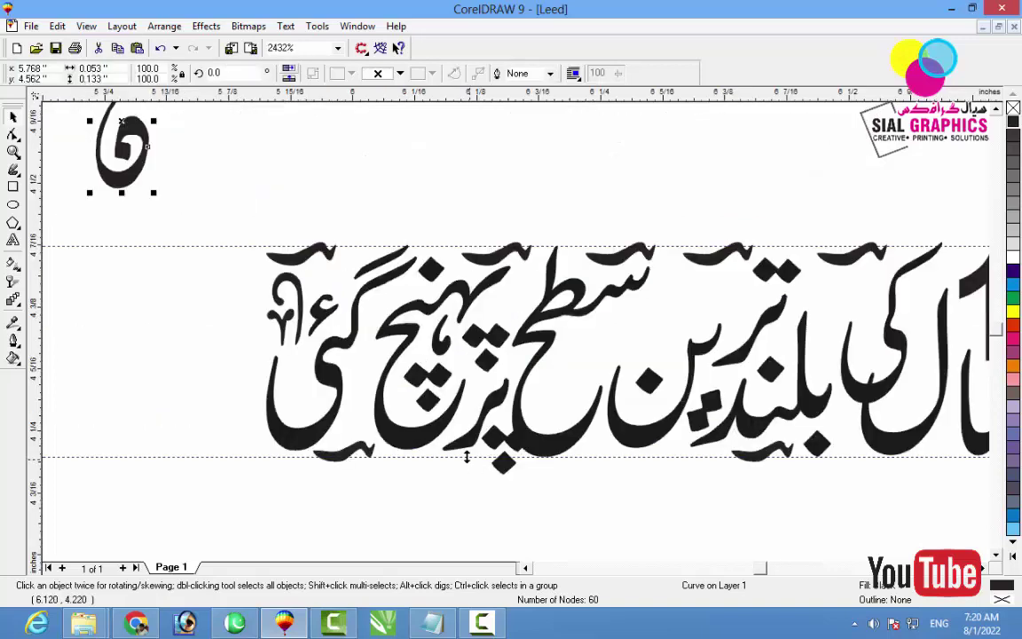
left_click_drag(222, 233, 547, 494)
key("ctrl+g")
left_click_drag(504, 404, 484, 398)
key("ctrl+z")
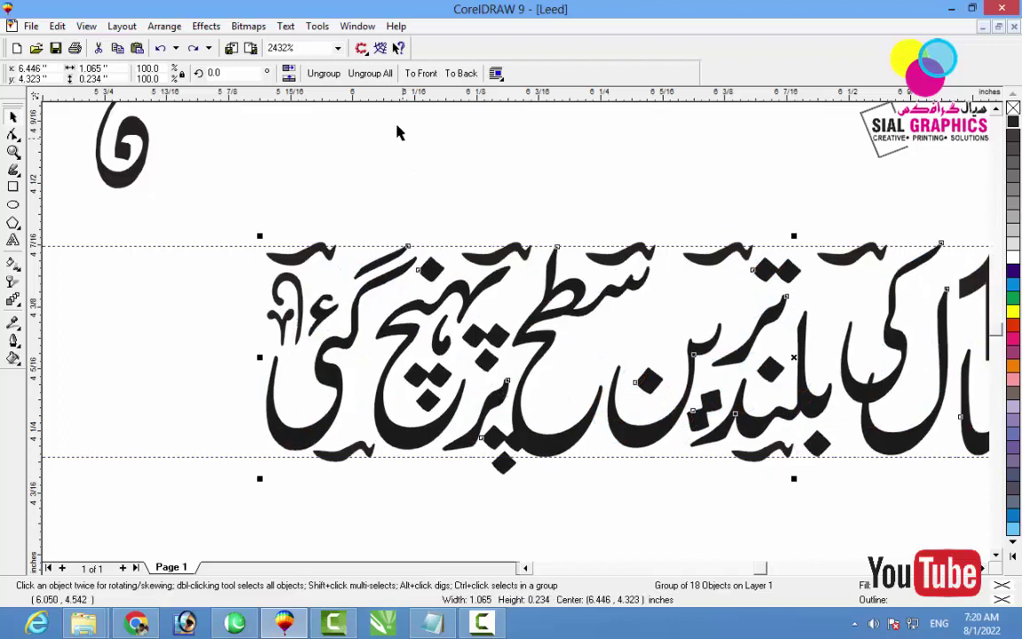
Ungroup the headline completely and shift پر, پہنچ and گئی with their ornaments slightly away from سطح
left_click(370, 72)
left_click_drag(228, 166, 584, 535)
left_click_drag(485, 406, 454, 406)
left_click(509, 470)
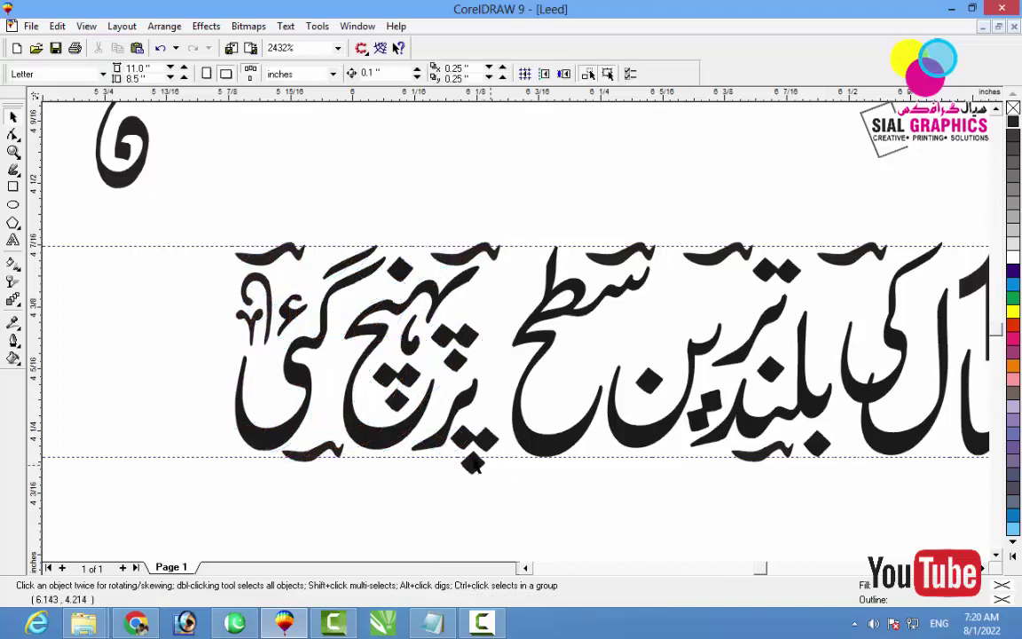
Raise the three dots under پر toward the lower guideline and move پر, پہنچ and گئی back closer to سطح
left_click(473, 457)
left_click_drag(474, 446, 474, 438)
left_click_drag(524, 509, 150, 204)
left_click_drag(317, 345, 329, 338)
left_click(615, 513)
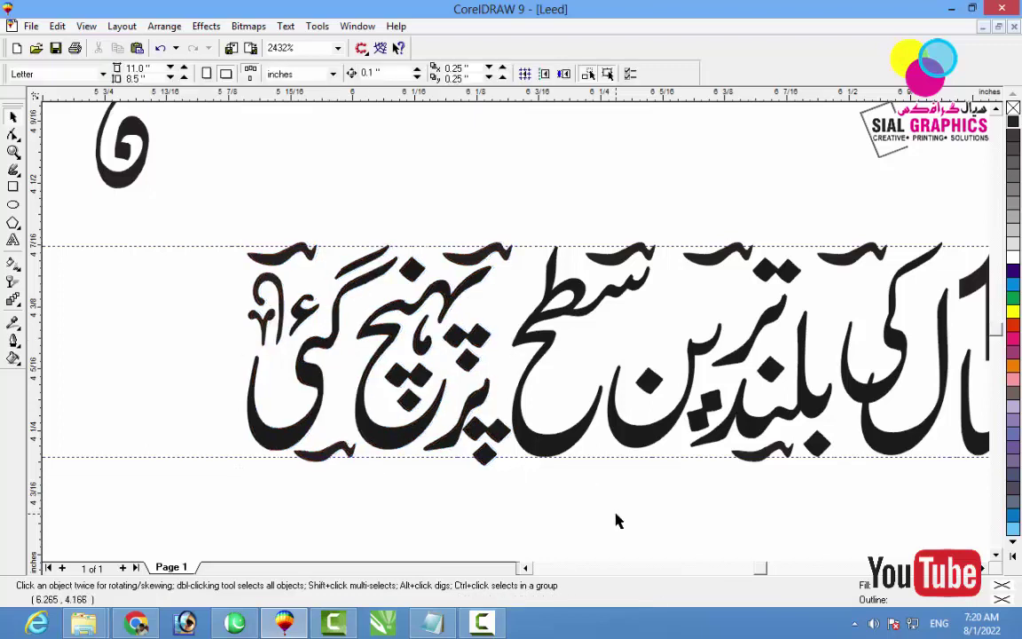
key("F3")
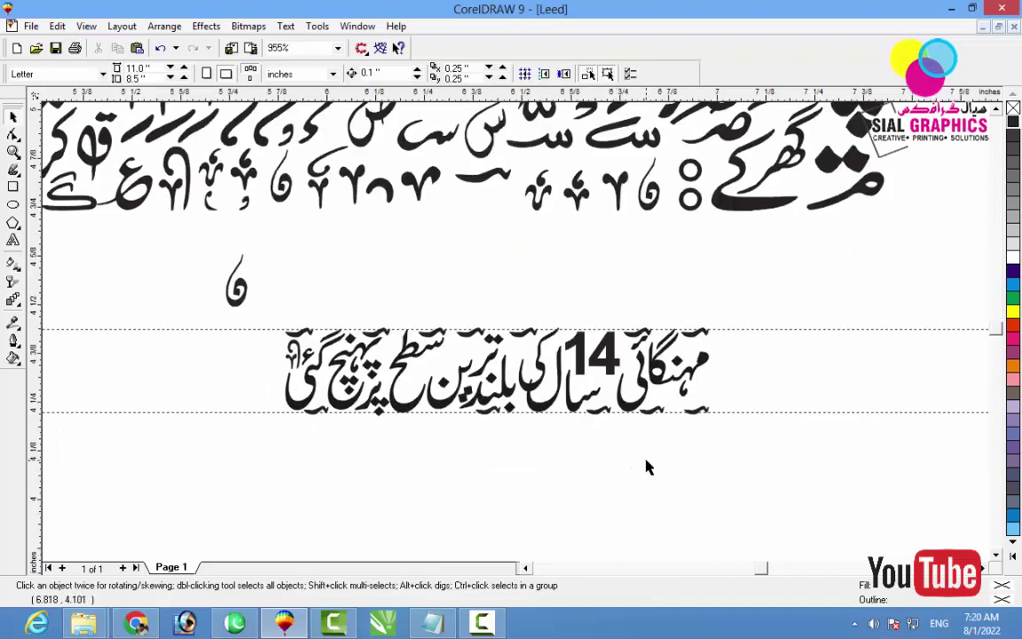
Copy the hamza-shaped ornament into the gap above the ن of ترین and shrink it to about 0.076 × 0.086 inches
key("F2")
left_click_drag(240, 308, 758, 462)
key("F3")
left_click_drag(488, 340, 455, 342)
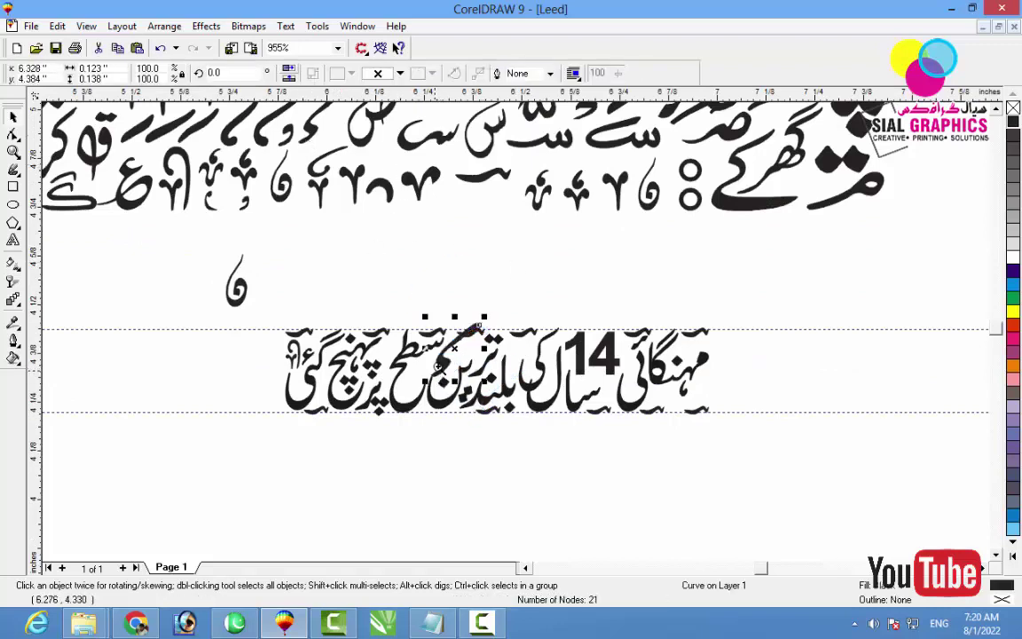
key("z")
left_click_drag(251, 315, 666, 479)
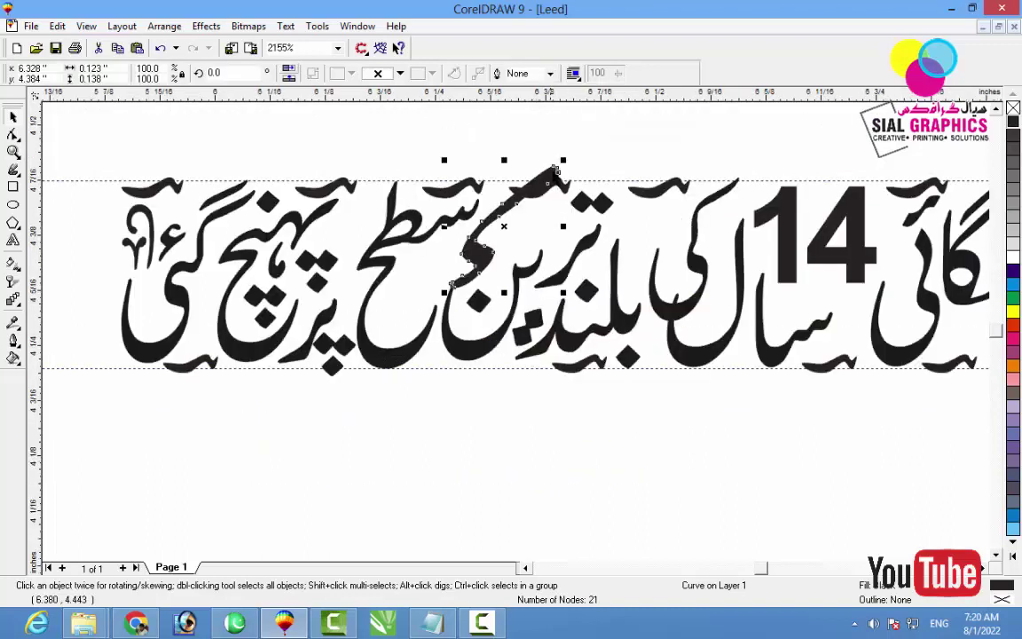
left_click_drag(562, 160, 524, 206)
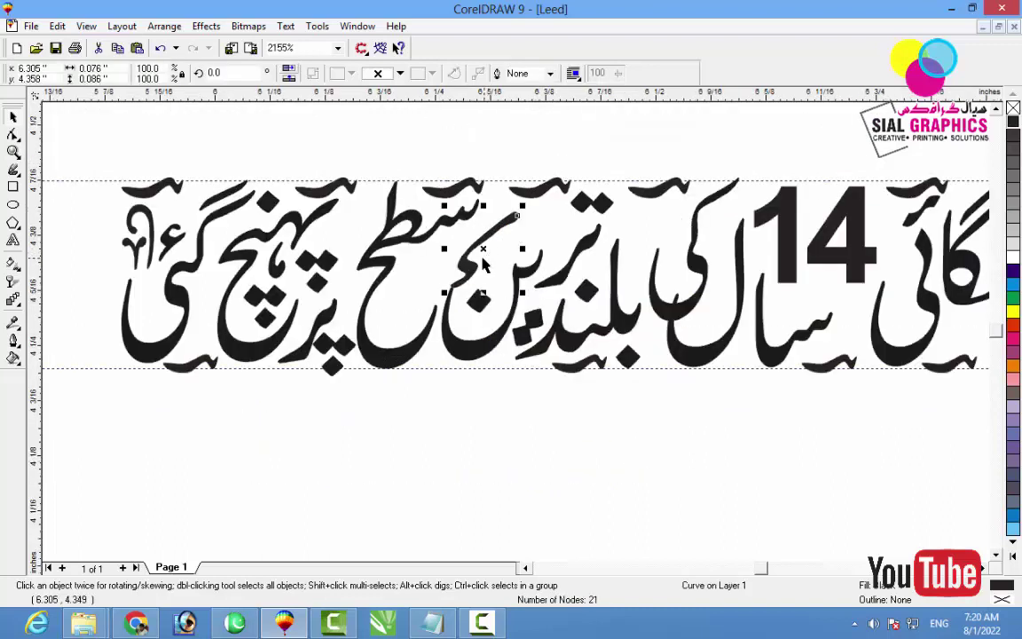
Copy the hamza-shaped ornament into the gap between بلند and کی and reduce the copy slightly to fit
left_click_drag(474, 253, 639, 236)
left_click_drag(685, 197, 674, 206)
left_click_drag(636, 263, 647, 272)
left_click(858, 496)
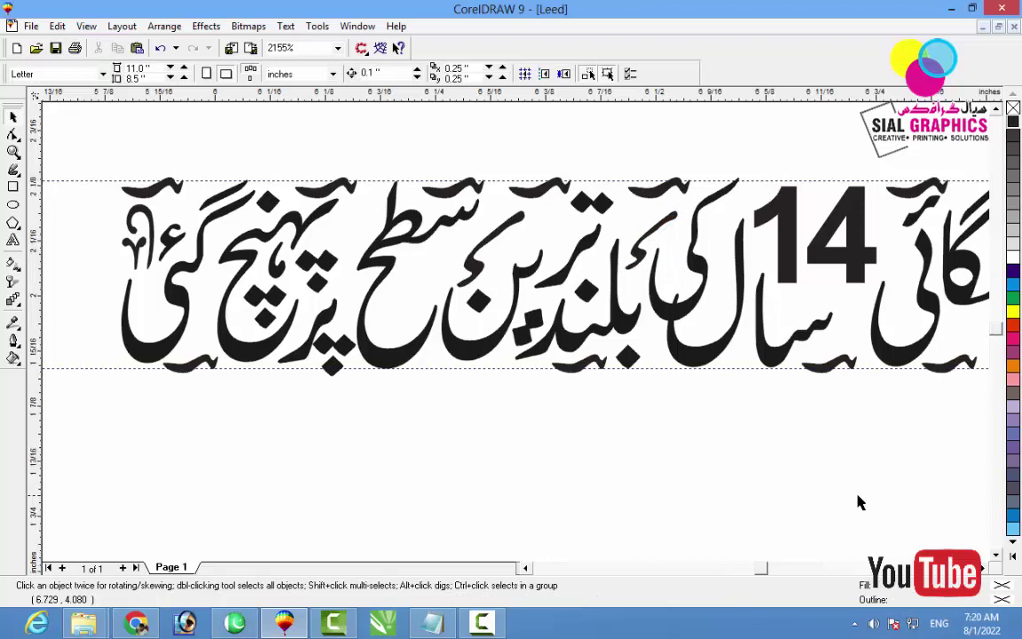
Copy the م-shaped ornament from the set to below the opening م of مہنگائی and shrink it to fit above the lower guideline
key("F3")
key("F2")
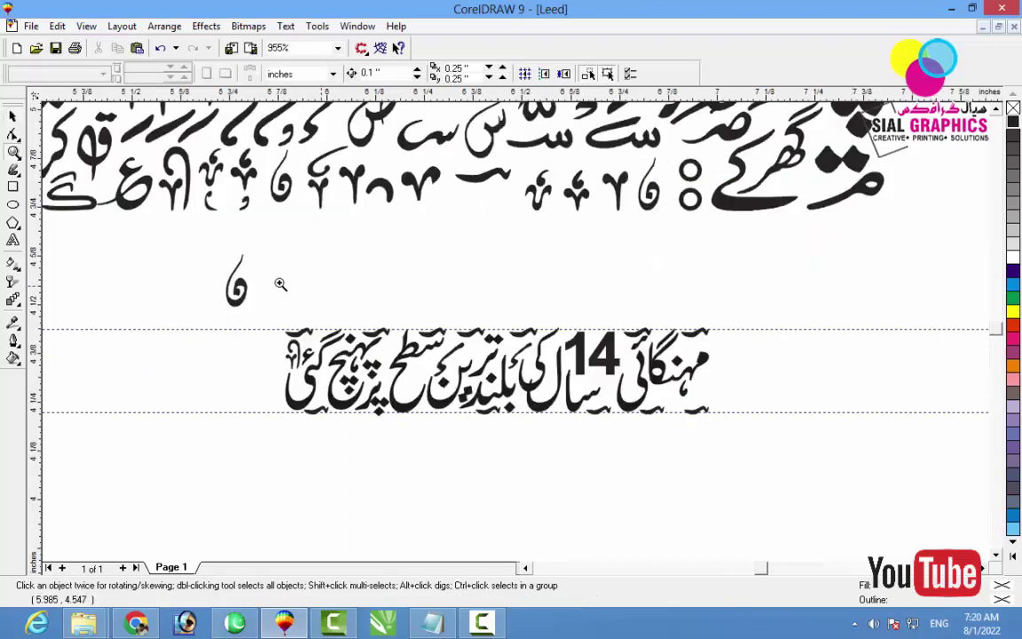
key("F3")
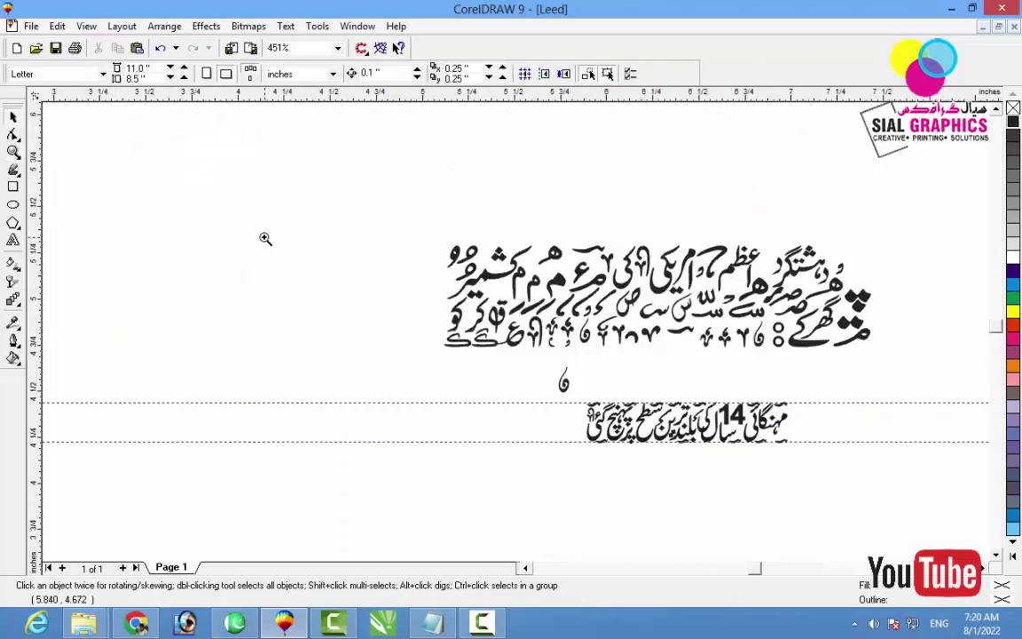
left_click_drag(418, 228, 900, 476)
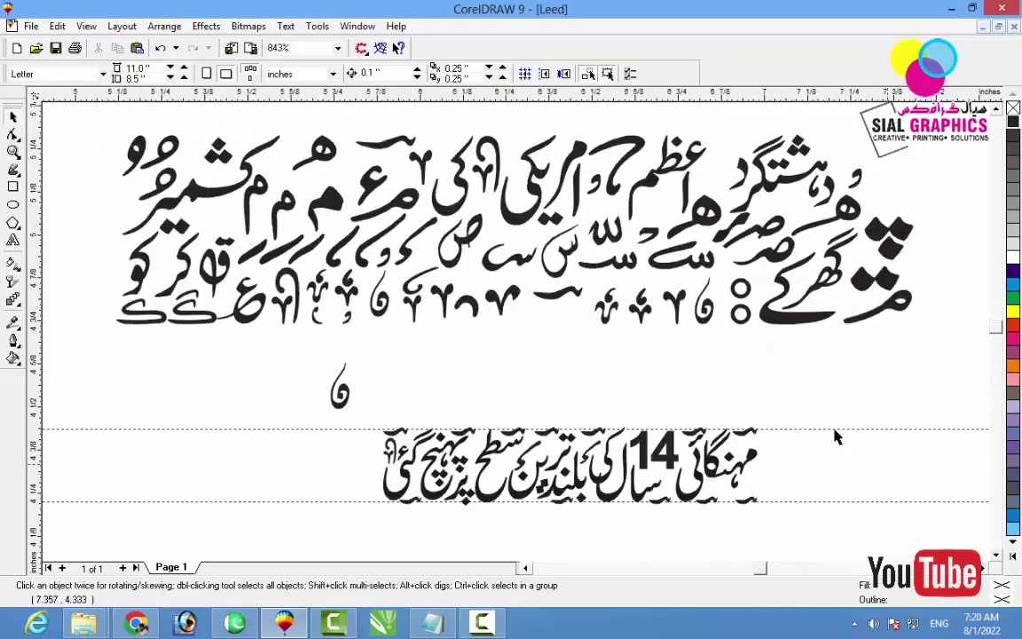
left_click_drag(252, 200, 724, 454)
left_click_drag(725, 415, 703, 453)
key("F2")
left_click_drag(337, 364, 761, 490)
left_click_drag(778, 331, 878, 362)
left_click(861, 480)
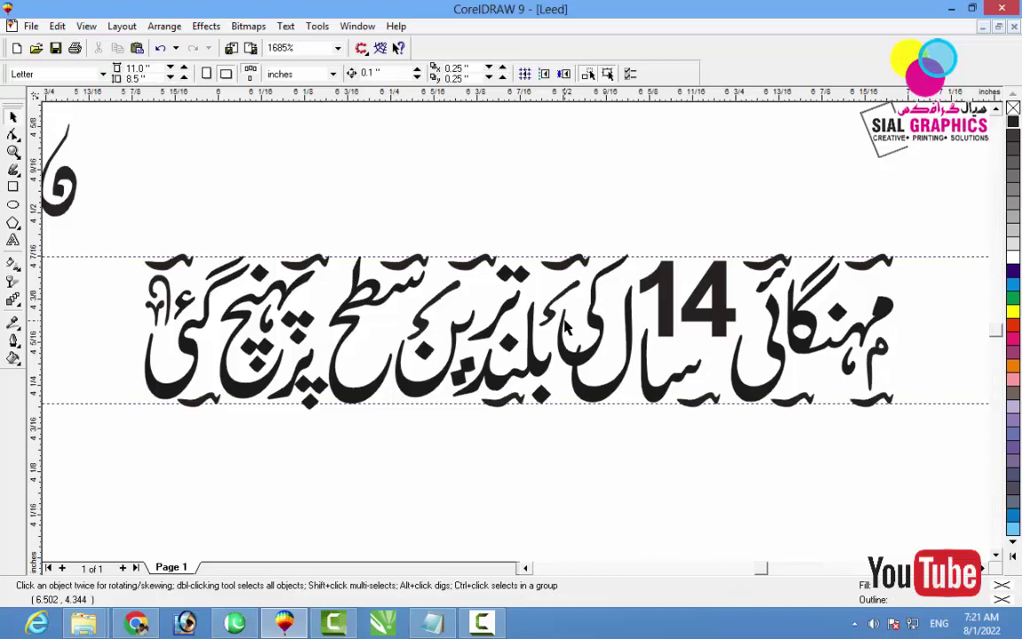
Copy the two-leaf ornament with a hook into the gap between سال and مہنگائی and shrink it to about 0.039 × 0.062 inches
key("F3")
left_click(641, 310)
left_click_drag(641, 311, 676, 482)
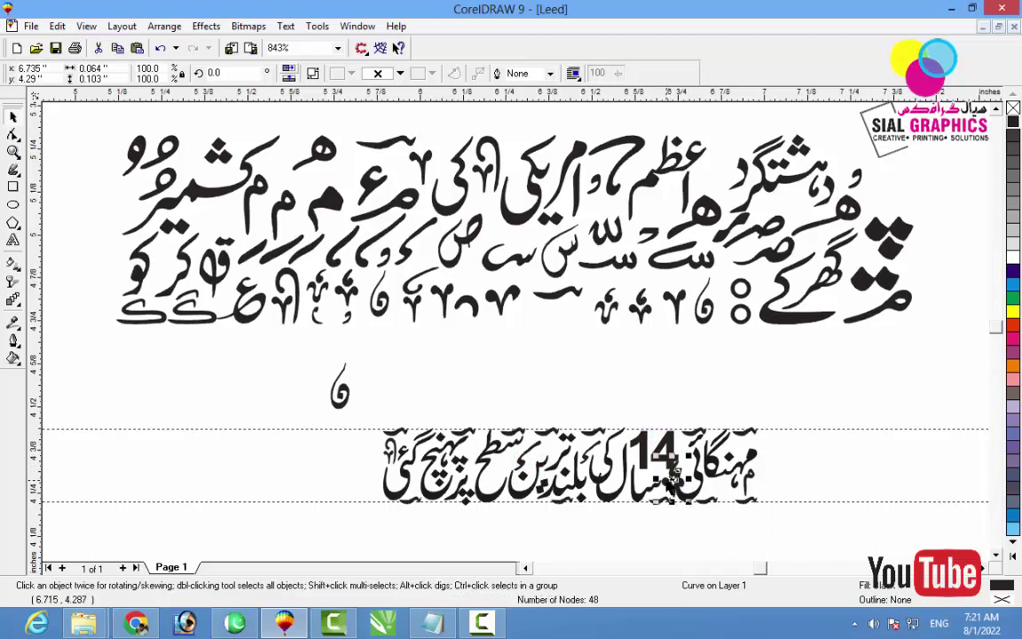
key("shift+F2")
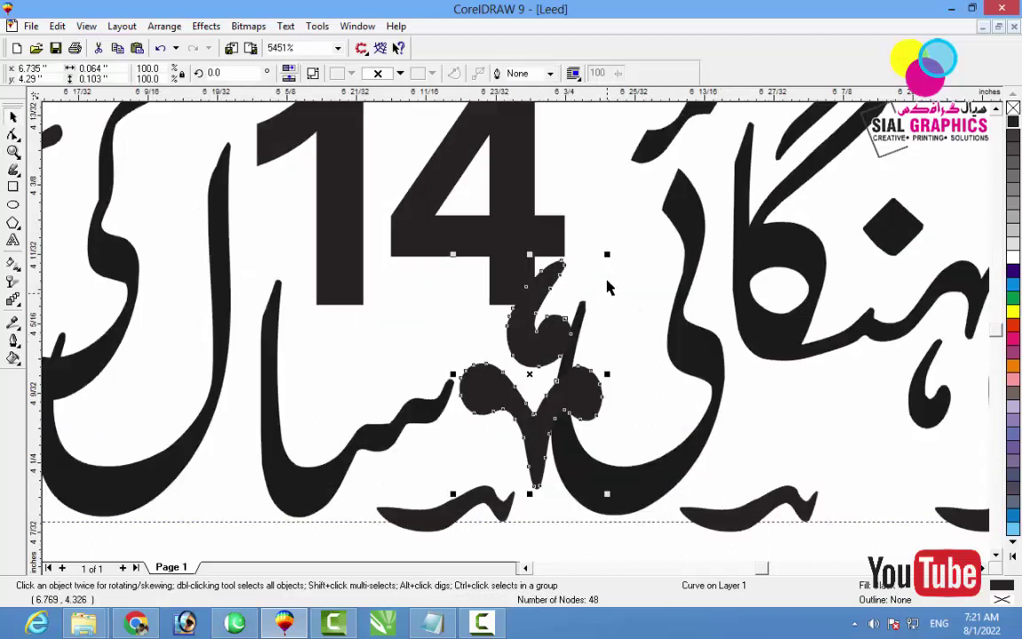
left_click_drag(606, 255, 550, 344)
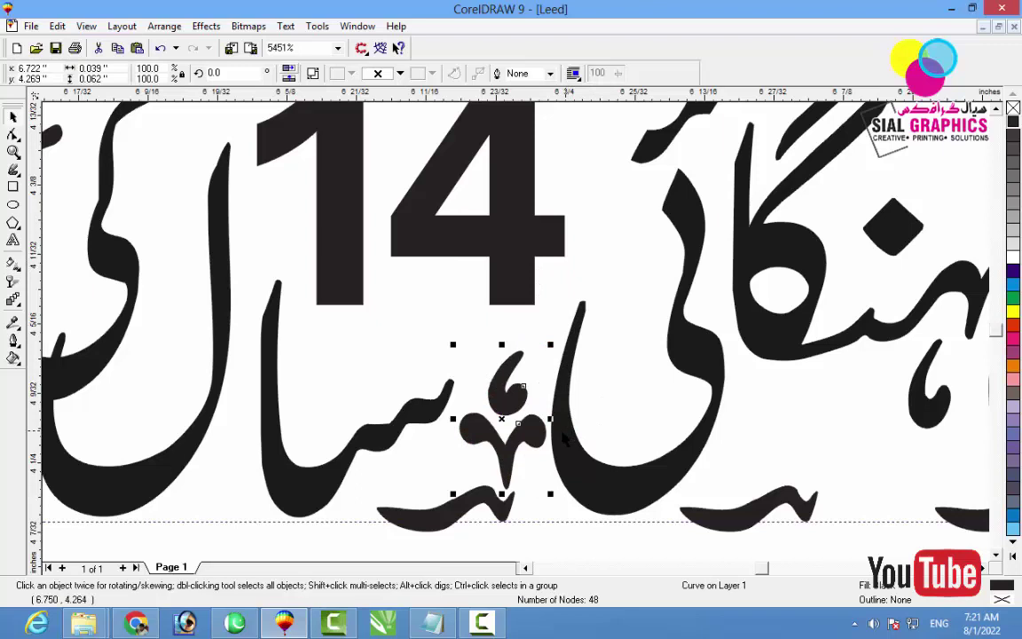
Copy the small two-leaf ornament into the space beneath the گا of مہنگائی, just above the lower guideline
left_click_drag(539, 434, 889, 456)
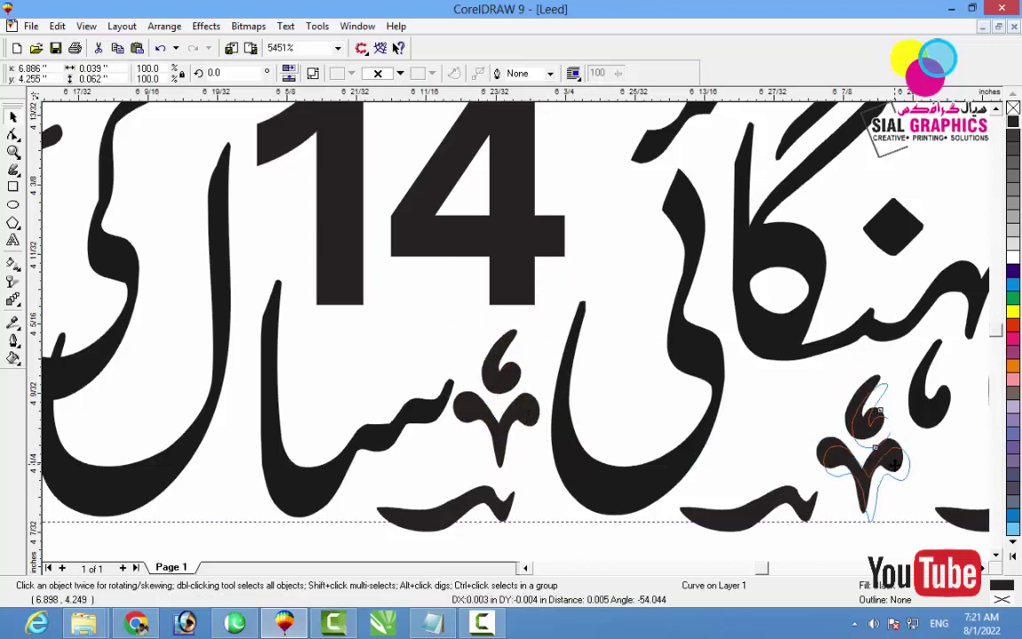
left_click(803, 407)
key("F3")
key("F4")
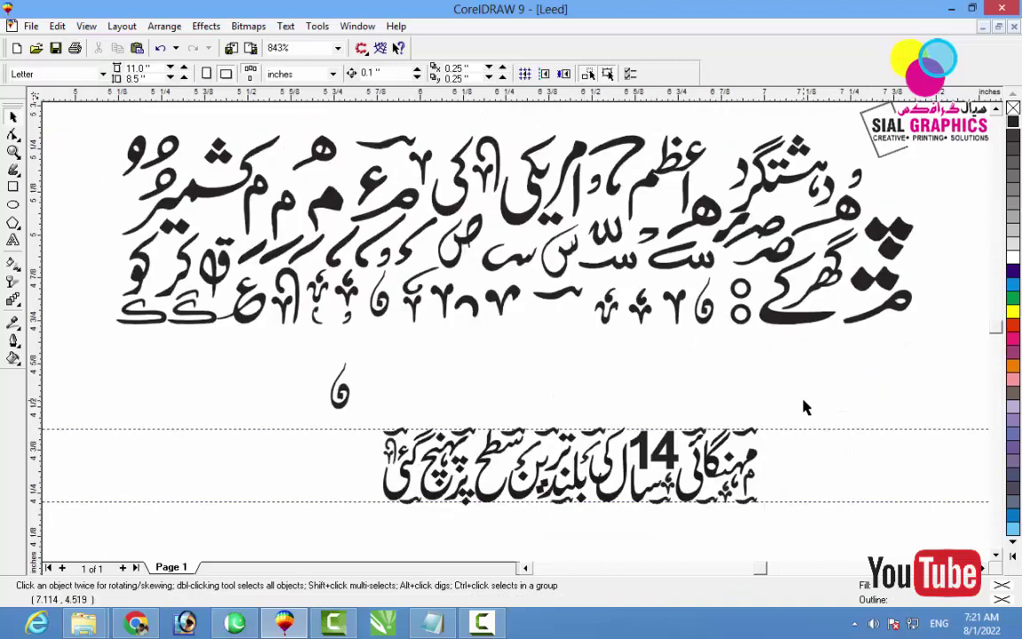
key("F2")
left_click_drag(339, 390, 797, 536)
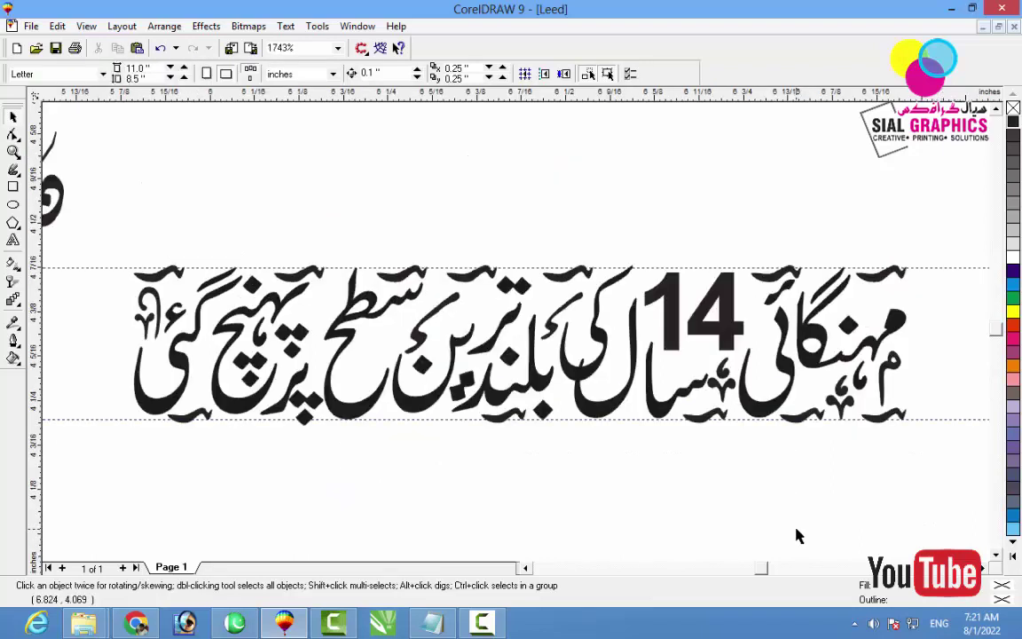
Copy the س-shaped ornament, about 0.052 × 0.077 inches, into the bowl of the ح of سطح
key("F3")
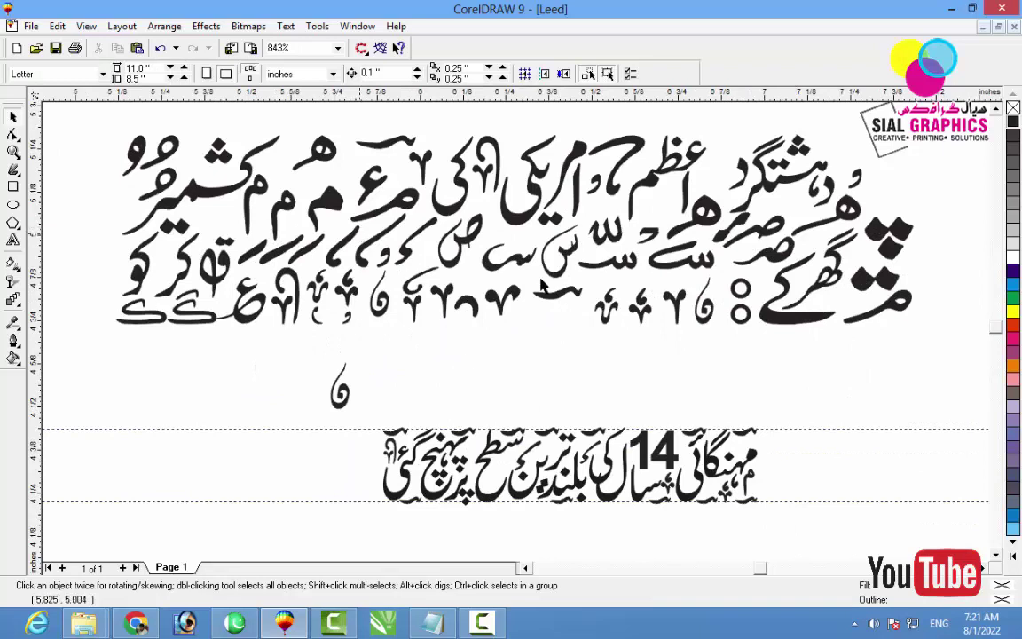
left_click_drag(519, 269, 500, 468)
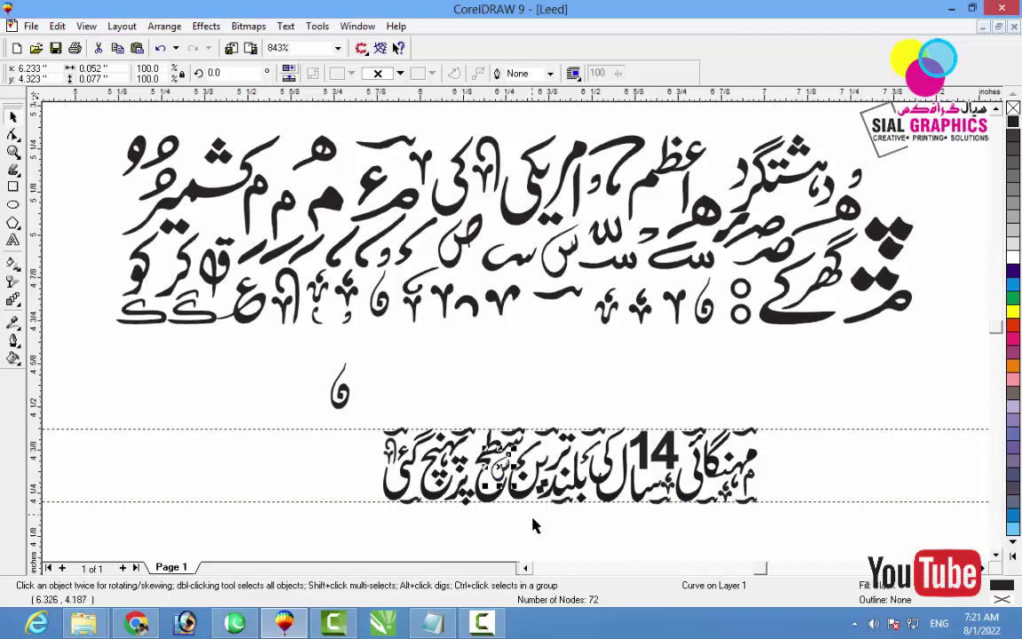
key("F2")
left_click_drag(320, 417, 785, 543)
left_click(99, 161)
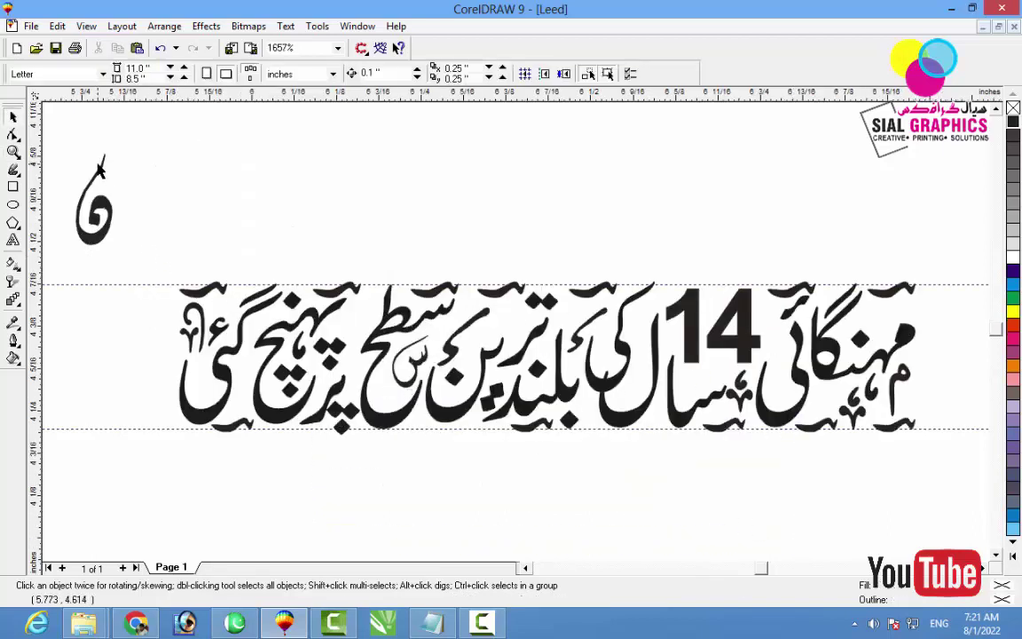
Move گئی together with its ornaments slightly closer to پہنچ
left_click(228, 356)
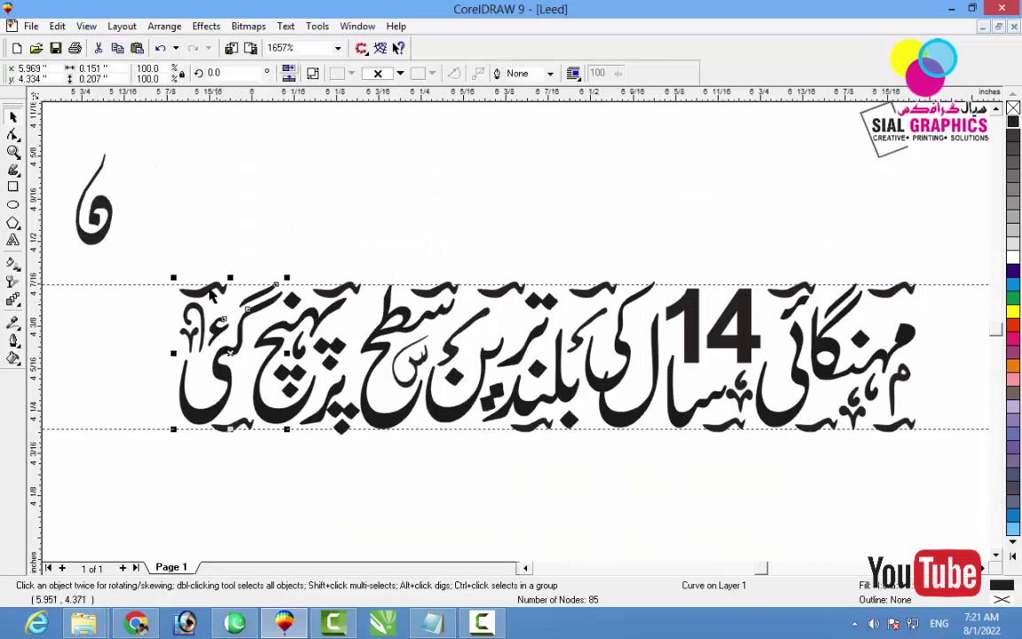
left_click_drag(153, 267, 286, 437)
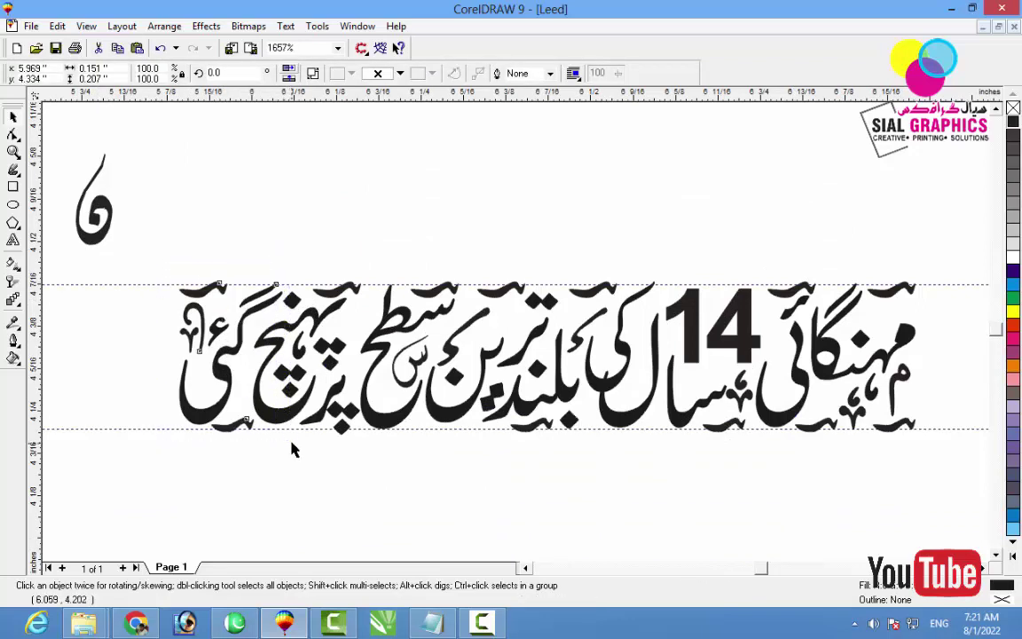
left_click_drag(256, 312, 261, 315)
left_click(131, 341)
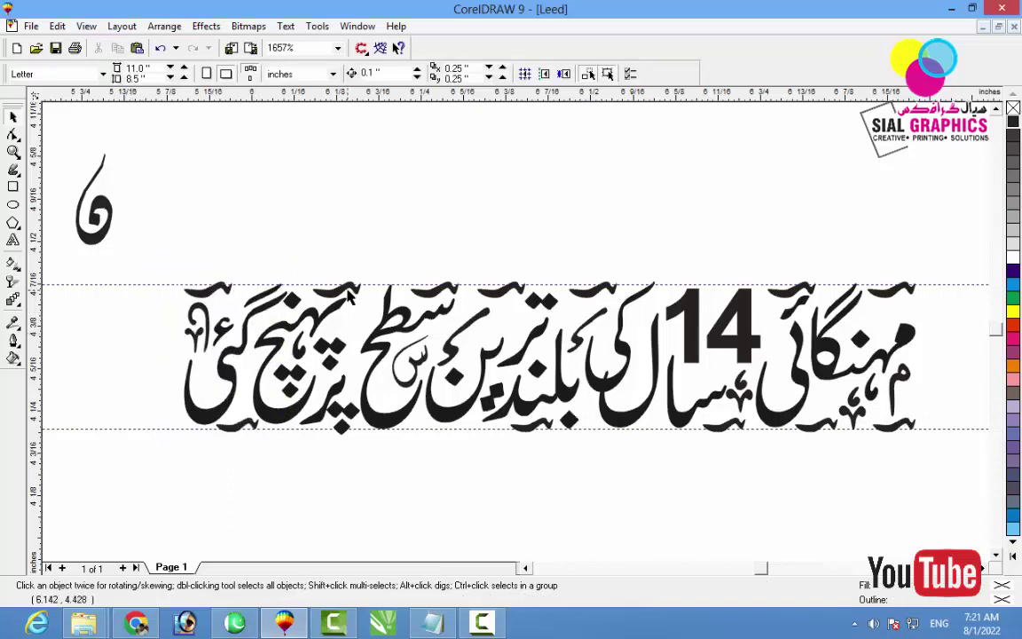
Copy the two-leaf ornament into ترین, between سطح and پہنچ, and inside گئی, and fit the spare curl ornament between گئی and پہنچ
left_click_drag(854, 421, 205, 392)
left_click(271, 486)
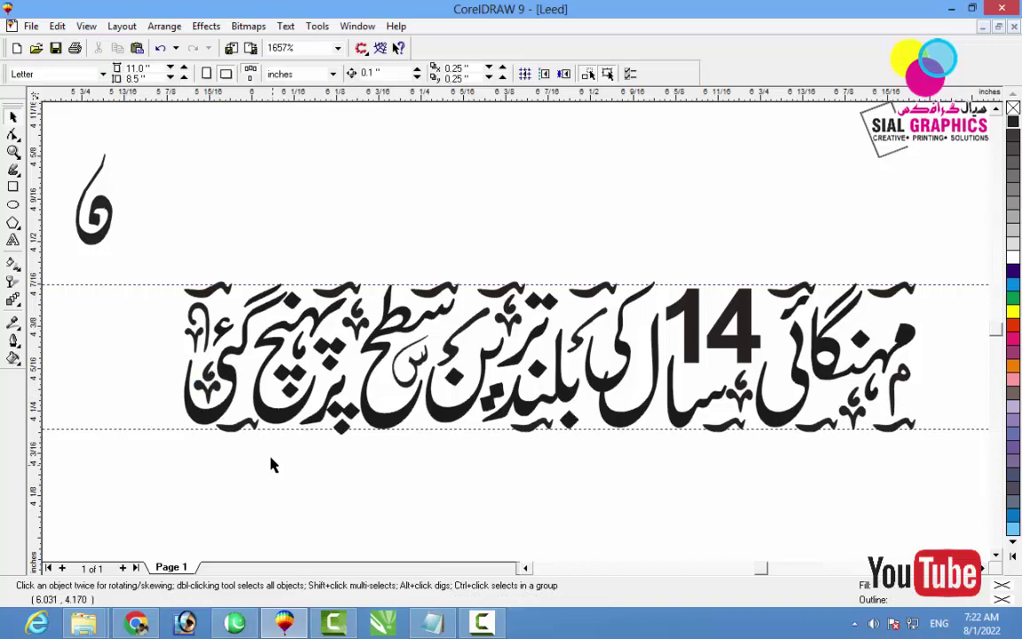
left_click(106, 211)
left_click_drag(119, 150, 251, 373)
left_click(348, 496)
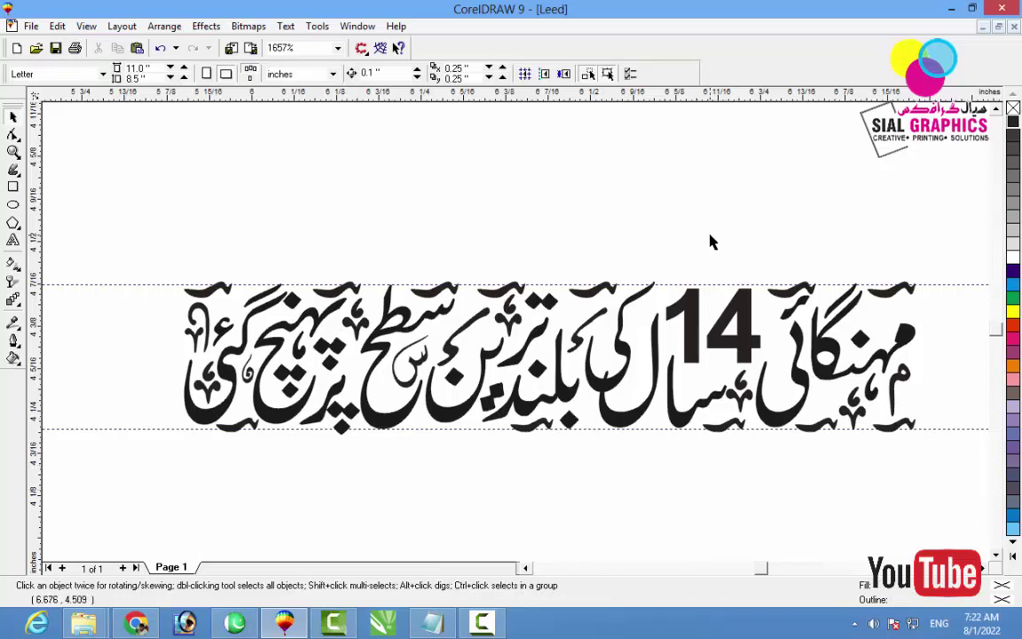
Copy the tiny و-shaped ornament, about 0.023 × 0.035 inches, from the set to the lower guideline beside the ل of سال
key("F4")
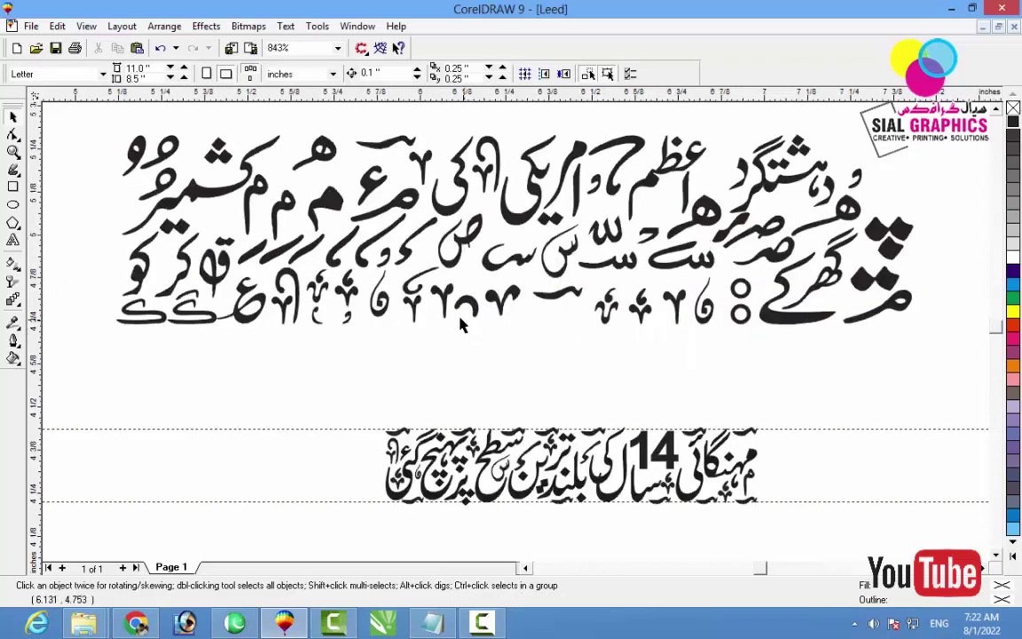
left_click_drag(346, 318, 715, 509)
right_click(716, 509)
key("F2")
left_click_drag(323, 407, 807, 522)
left_click_drag(807, 417, 632, 391)
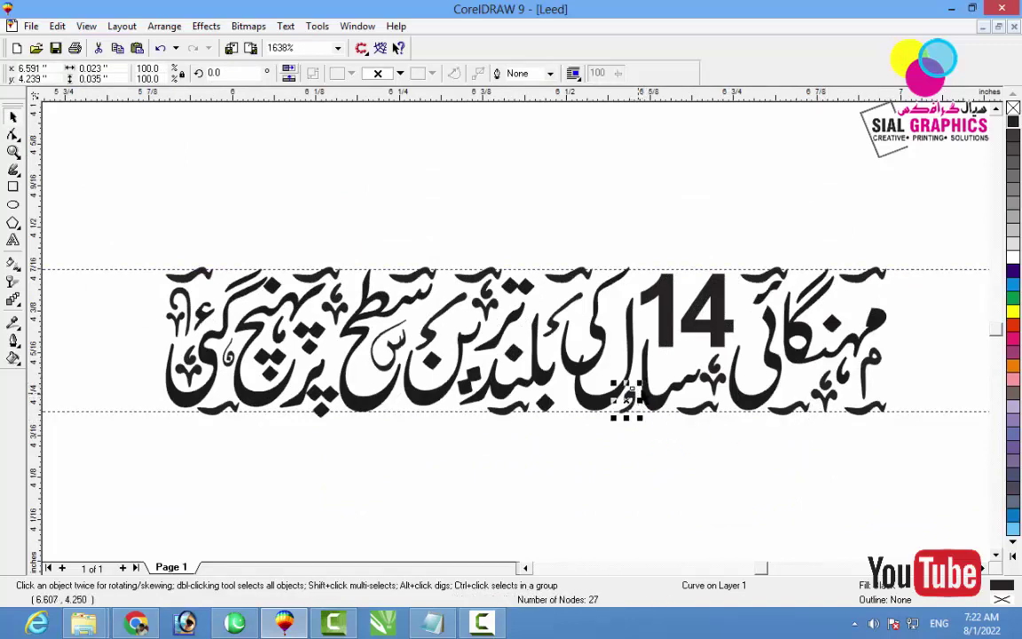
Copy the tiny و-shaped ornament to the lower guideline beside بلند and سطح, and to the upper guideline beside گئی and the 14
left_click_drag(628, 401, 398, 434)
left_click(424, 450)
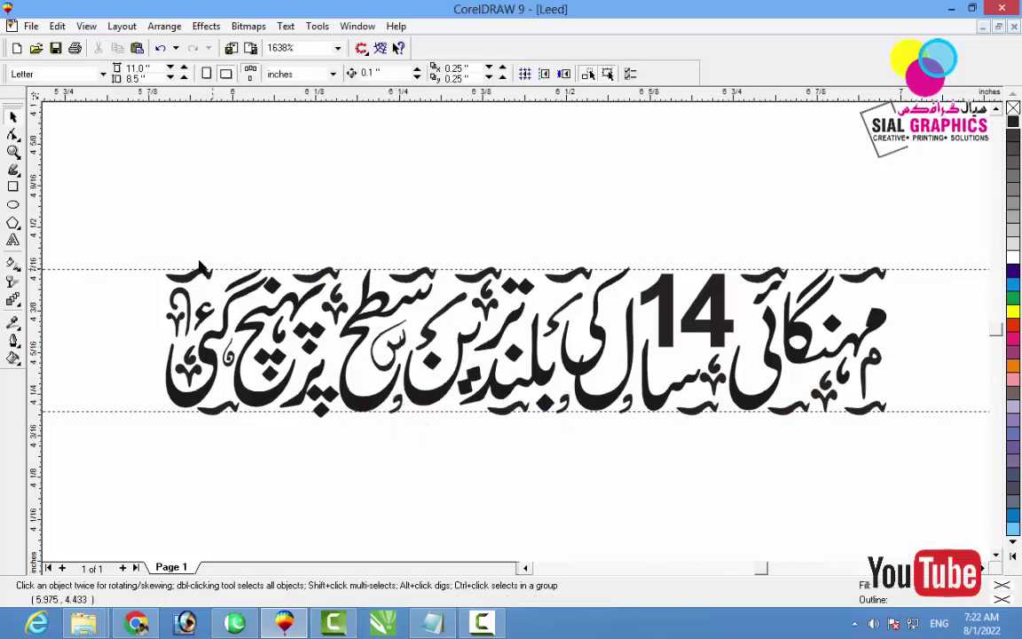
left_click_drag(398, 409, 206, 279)
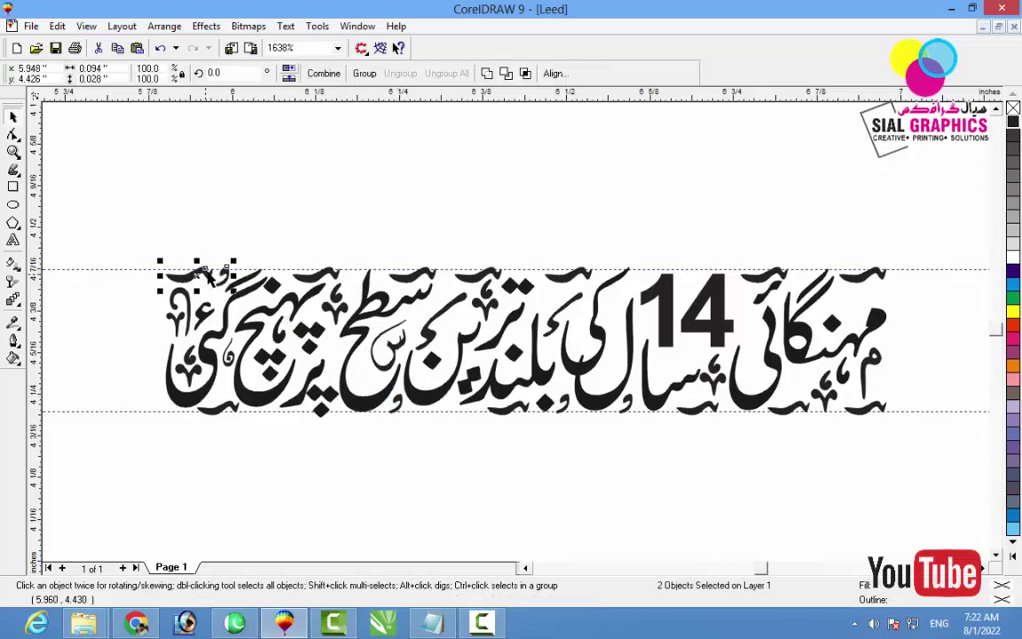
left_click(190, 251)
left_click_drag(228, 280, 803, 293)
left_click(870, 486)
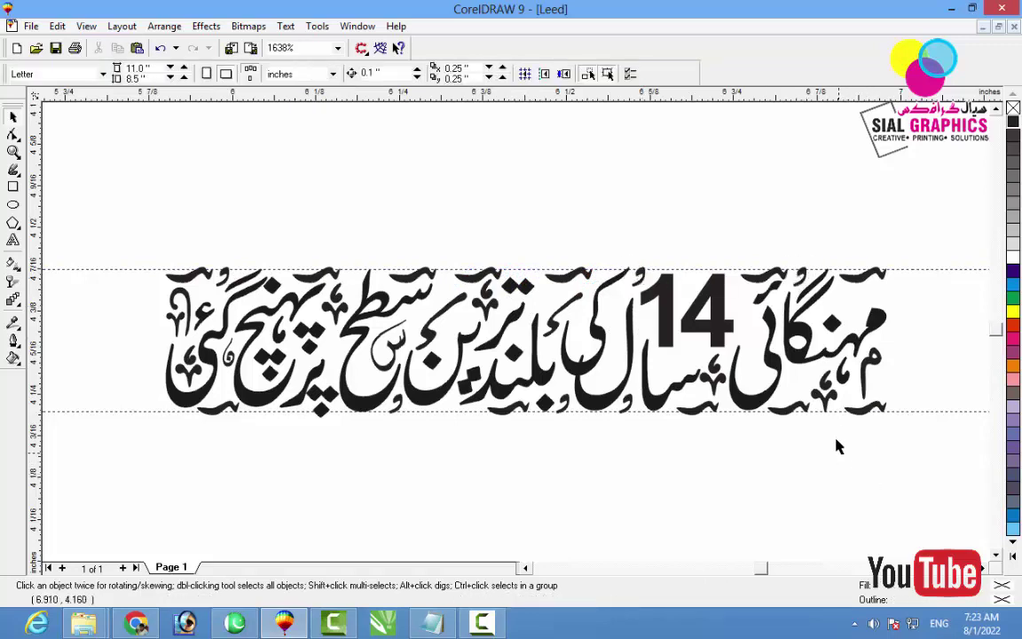
Copy the two-leaf ornament above the opening letters of مہنگائی and into the gap between its ئی and the 14
left_click_drag(829, 406, 849, 308)
left_click(846, 502)
left_click(878, 502)
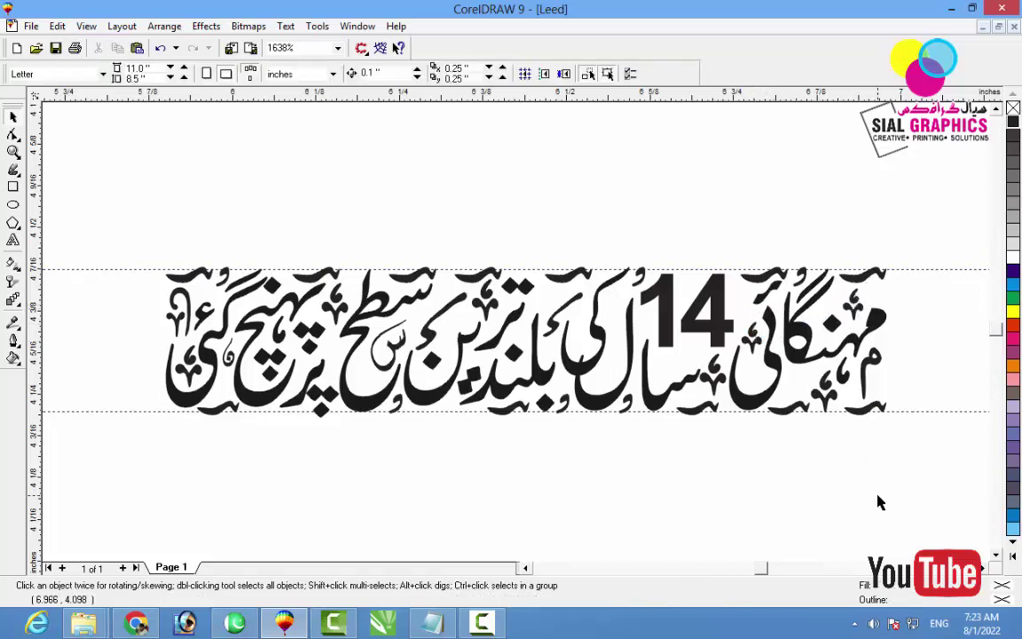
Group all letters and ornaments of the finished headline into one object
key("F3")
left_click_drag(765, 539, 295, 395)
key("ctrl+g")
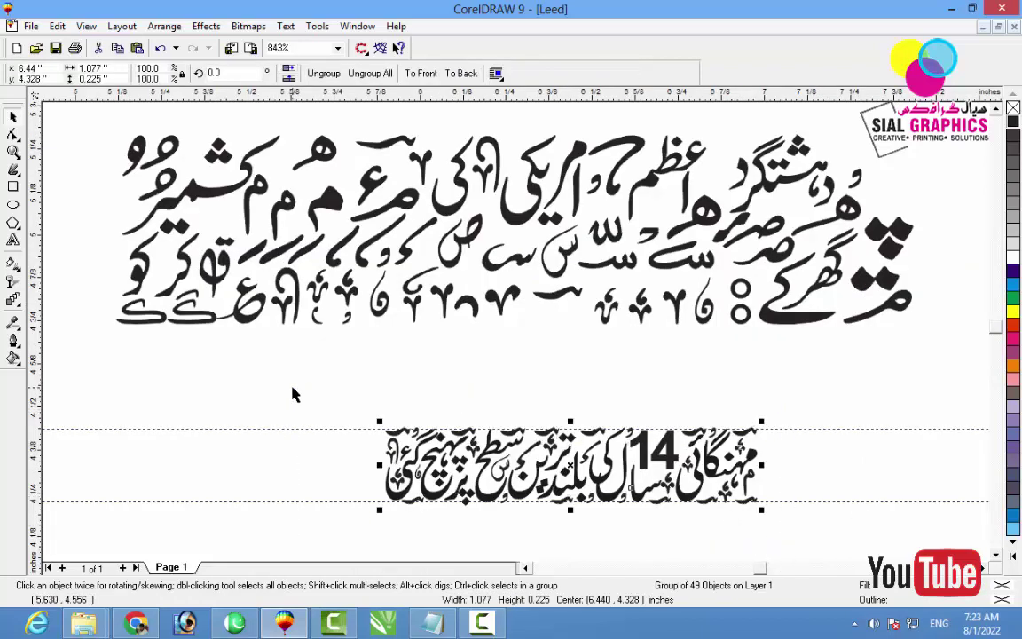
Compare the empty outlined rectangle with the black headline strip above it by selecting both
key("F3")
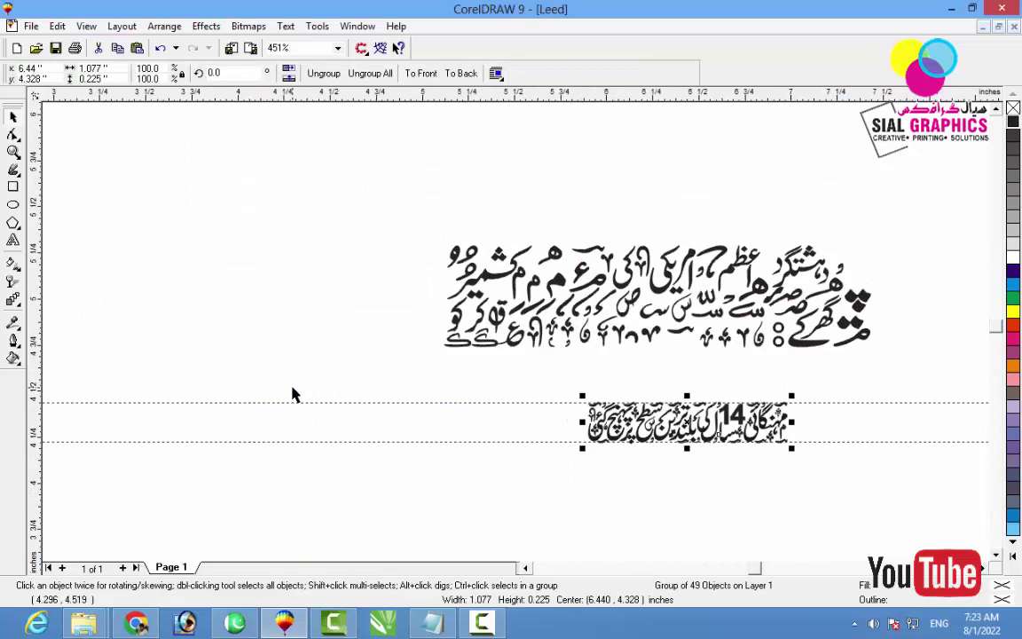
key("F3")
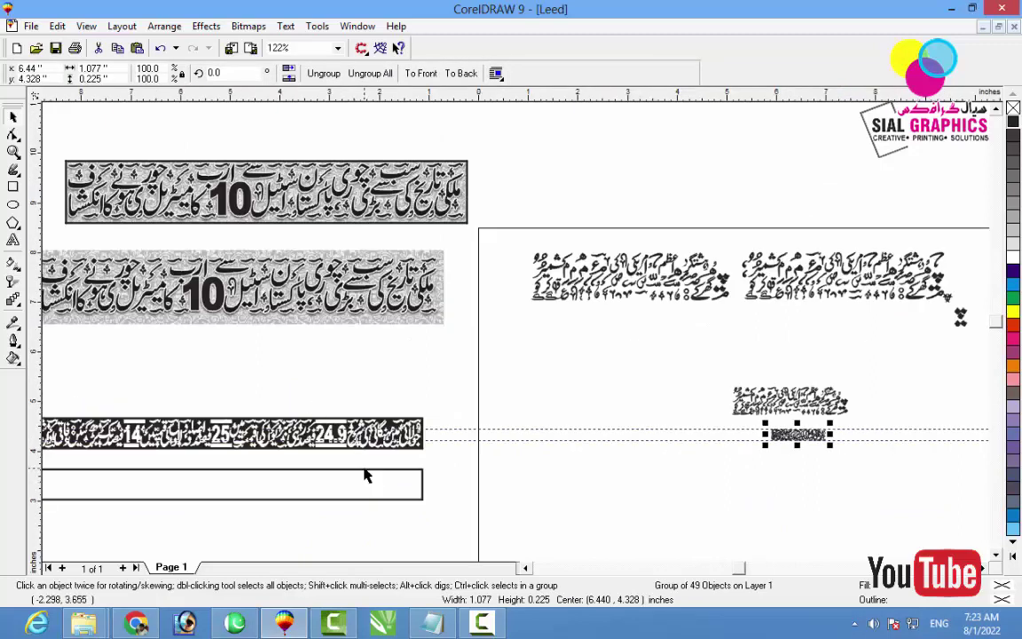
scroll(475, 517, "left", 2)
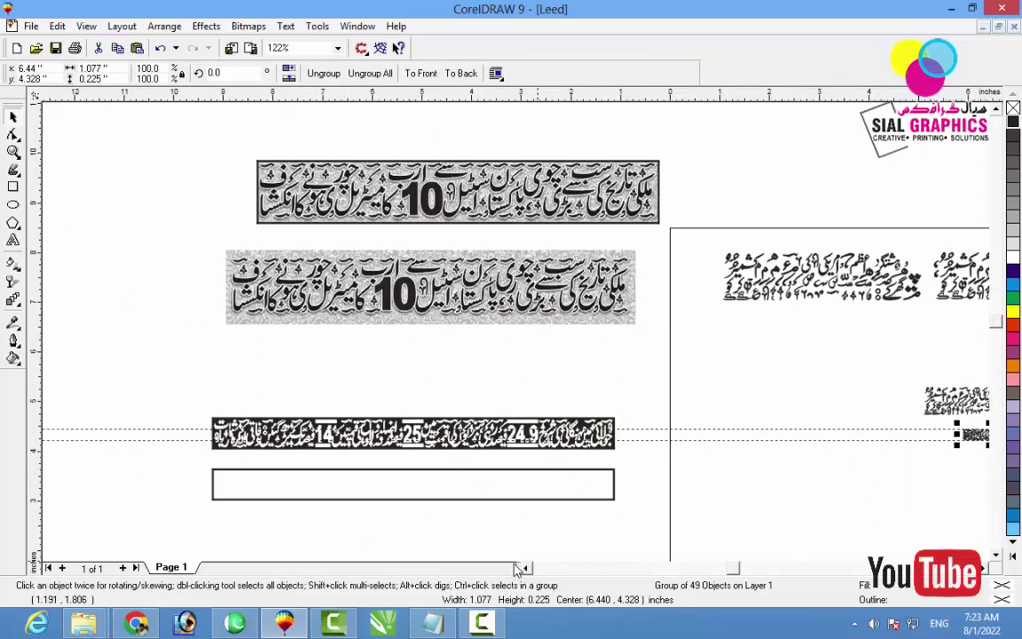
left_click(410, 501)
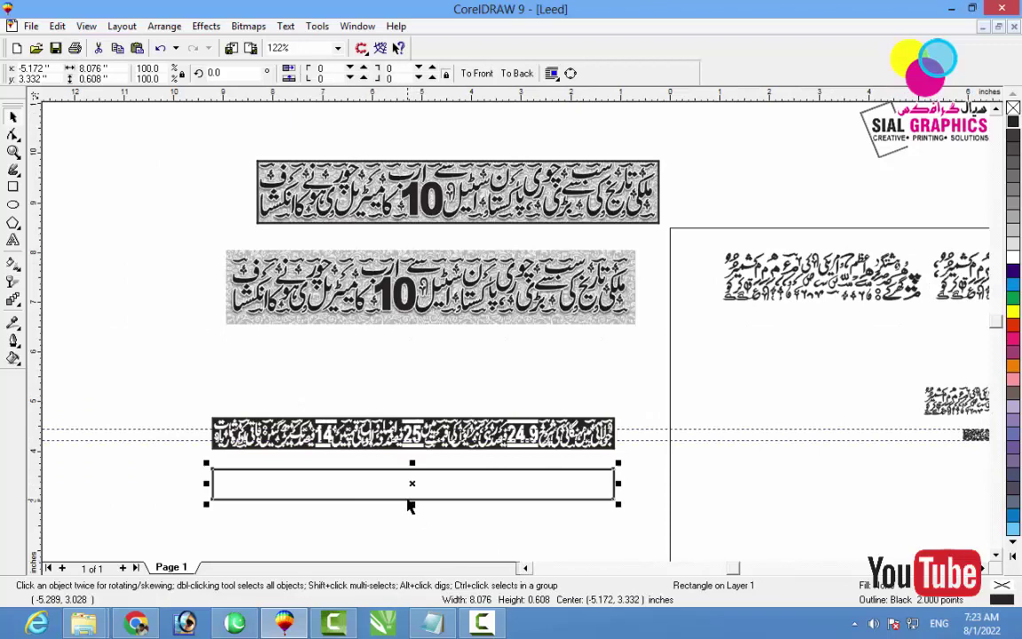
left_click(446, 449, "shift")
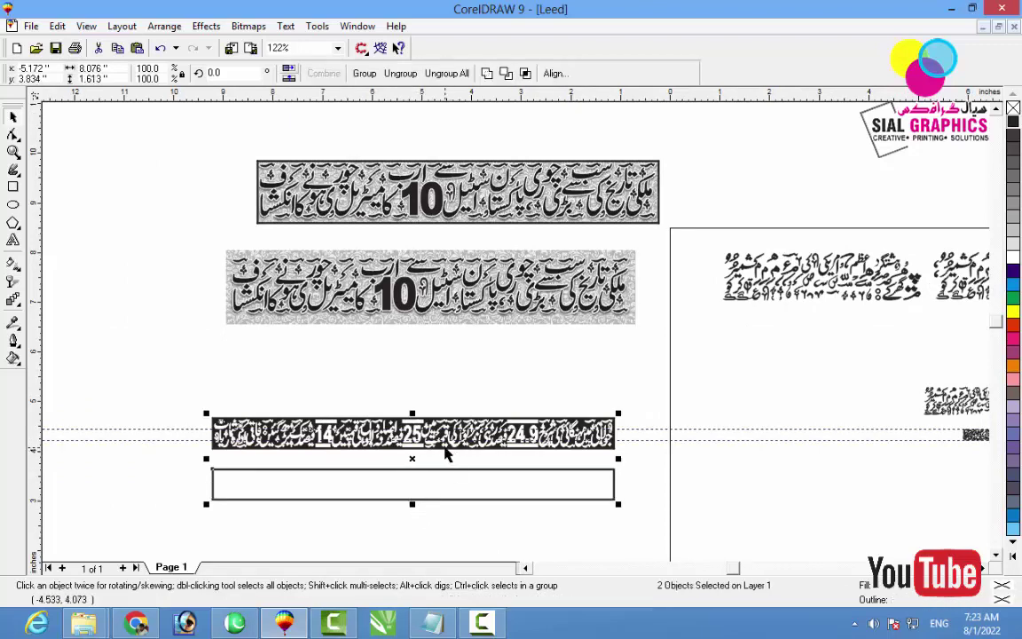
left_click(513, 542)
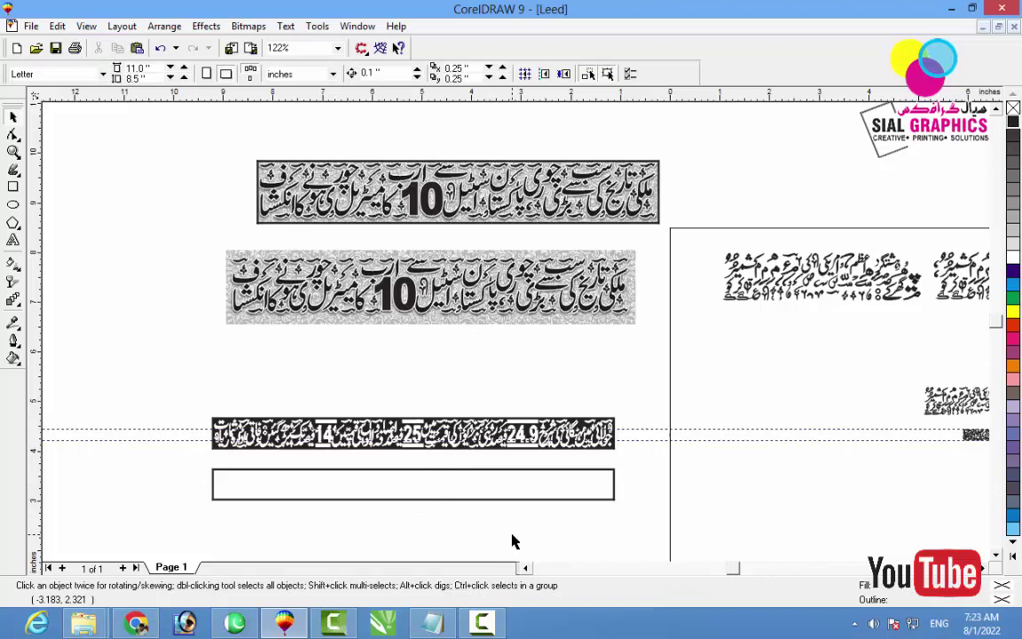
Stretch the empty outlined rectangle downward to about 1.97 inches tall, keeping its width and upper edge
left_click_drag(175, 392, 586, 546)
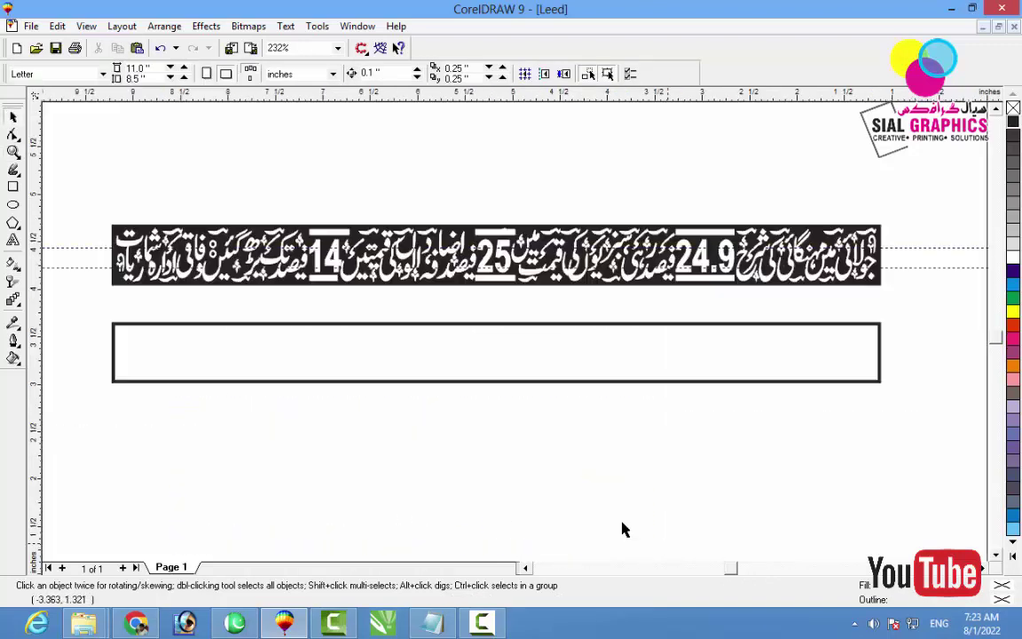
left_click(519, 330)
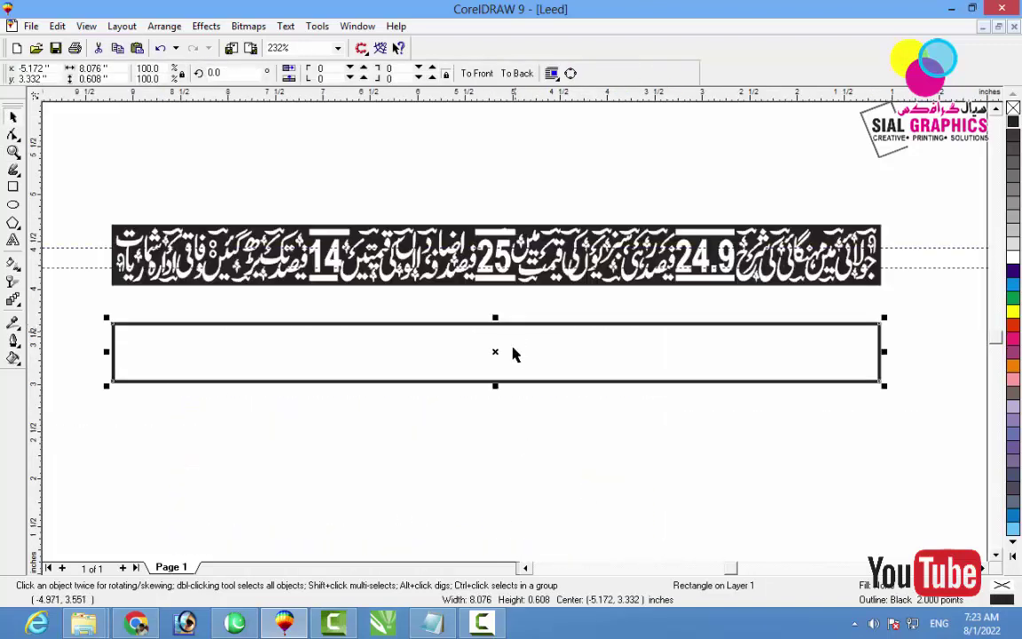
left_click(493, 411)
left_click(494, 384)
left_click_drag(494, 387, 476, 515)
key("F3")
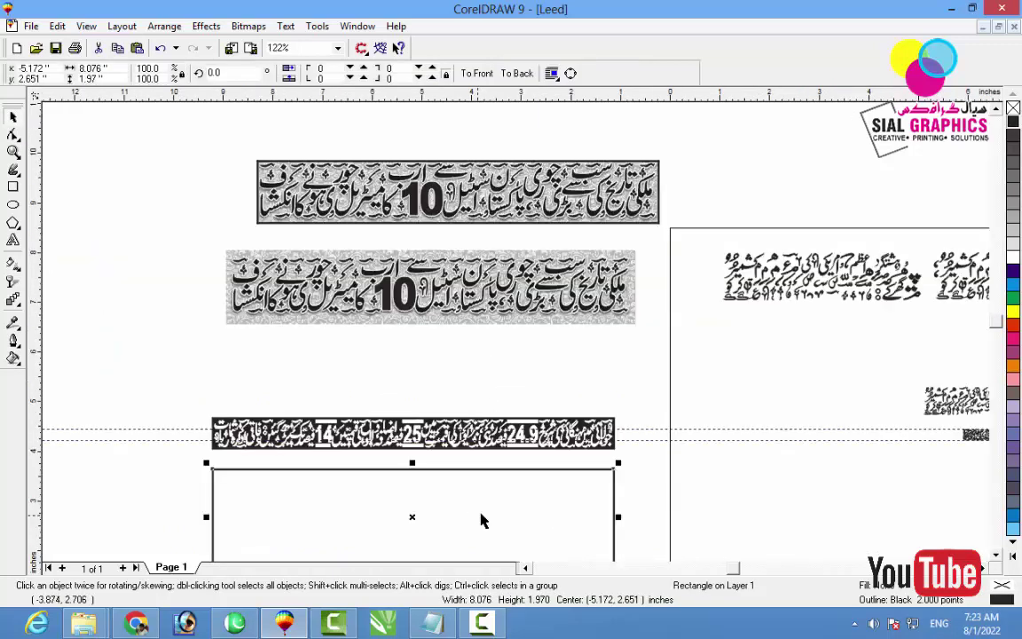
Centre the small grouped headline horizontally and vertically inside the enlarged outlined rectangle
left_click(983, 569)
left_click_drag(962, 485, 841, 430)
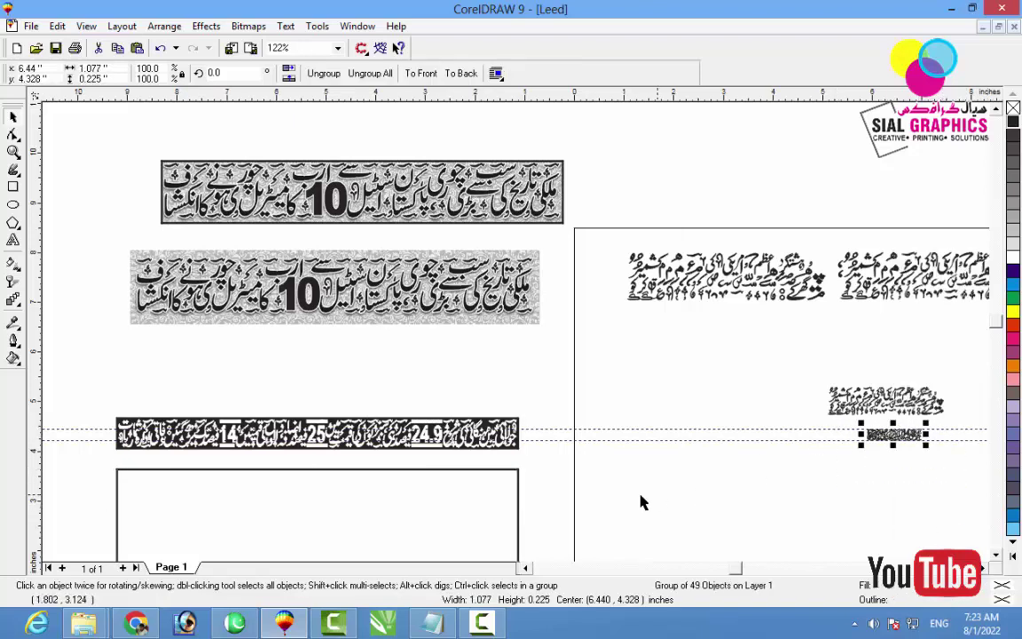
left_click(520, 489, "shift")
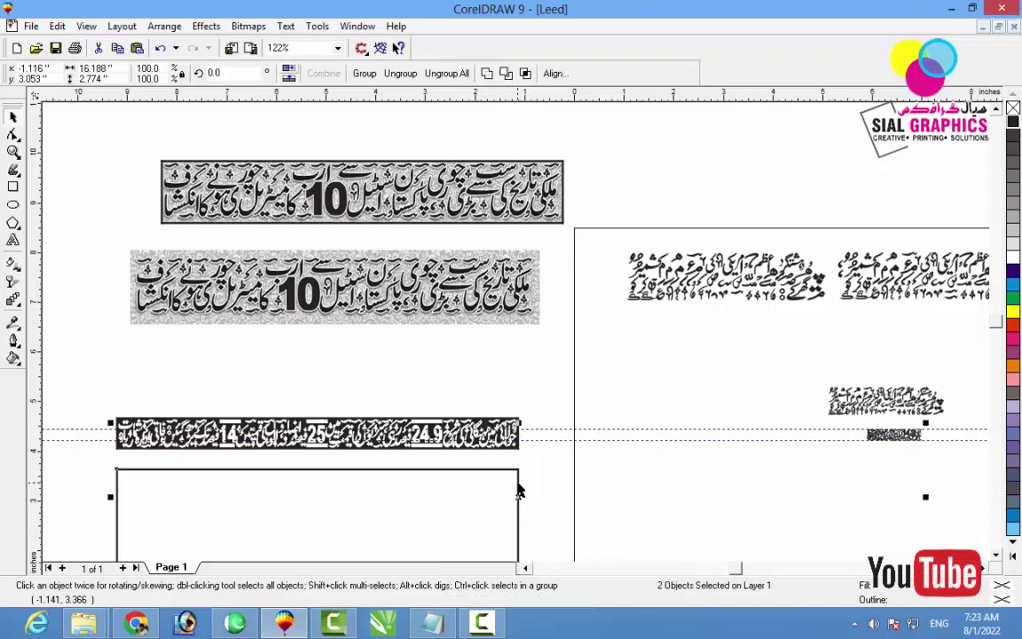
key("c")
key("e")
left_click(593, 497)
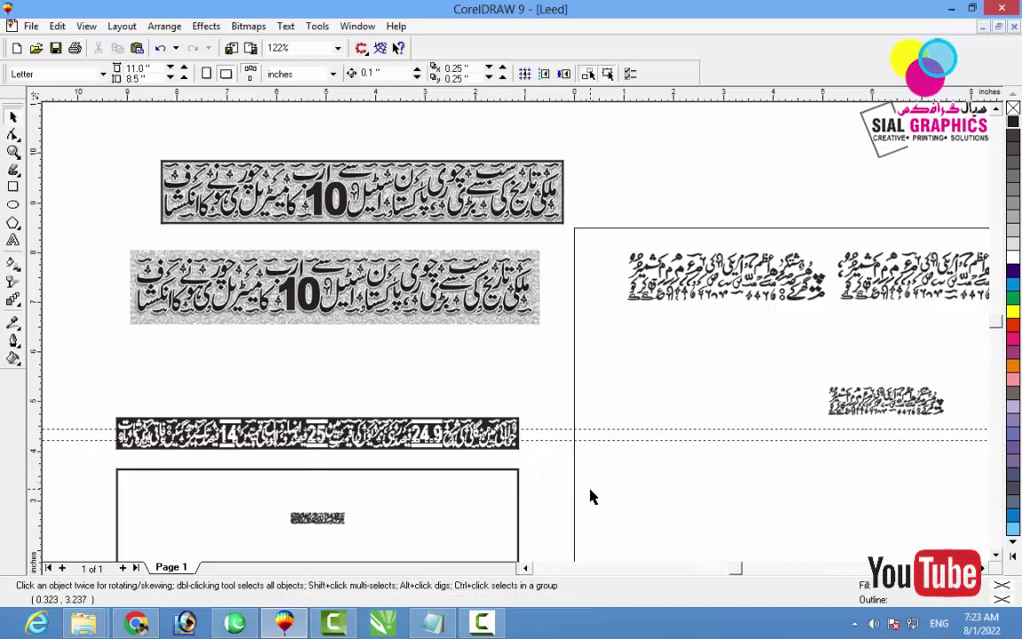
Enlarge the grouped headline from its centre to fill the rectangle, about 7.97 inches wide and 1.82 inches tall
key("F2")
left_click_drag(82, 451, 550, 566)
left_click_drag(703, 438, 377, 191)
left_click_drag(568, 247, 904, 391)
left_click_drag(904, 391, 795, 353)
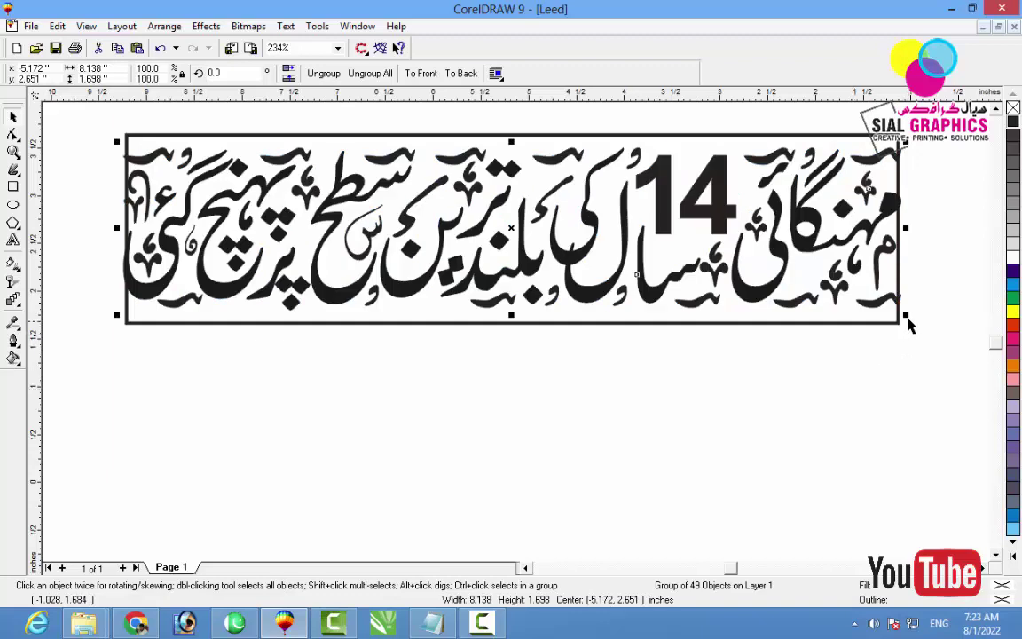
left_click_drag(906, 315, 897, 317)
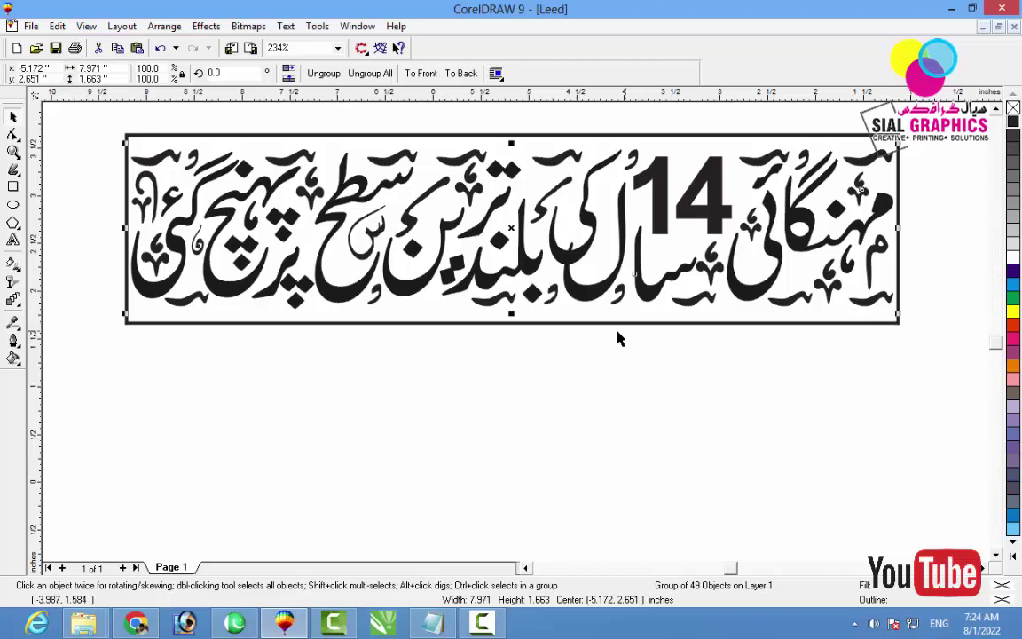
left_click_drag(512, 315, 582, 370)
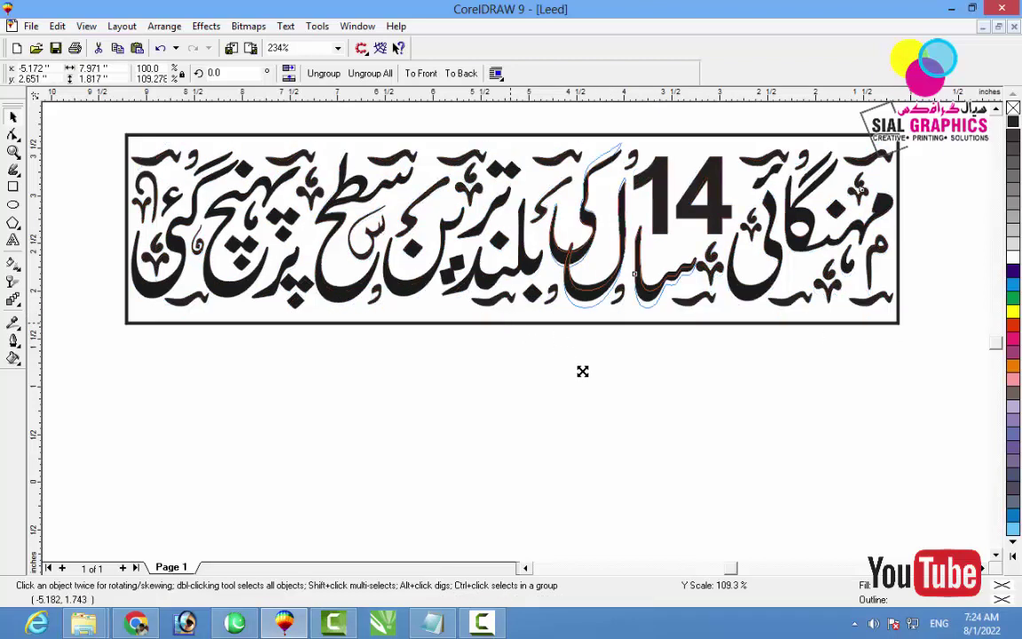
left_click(626, 423)
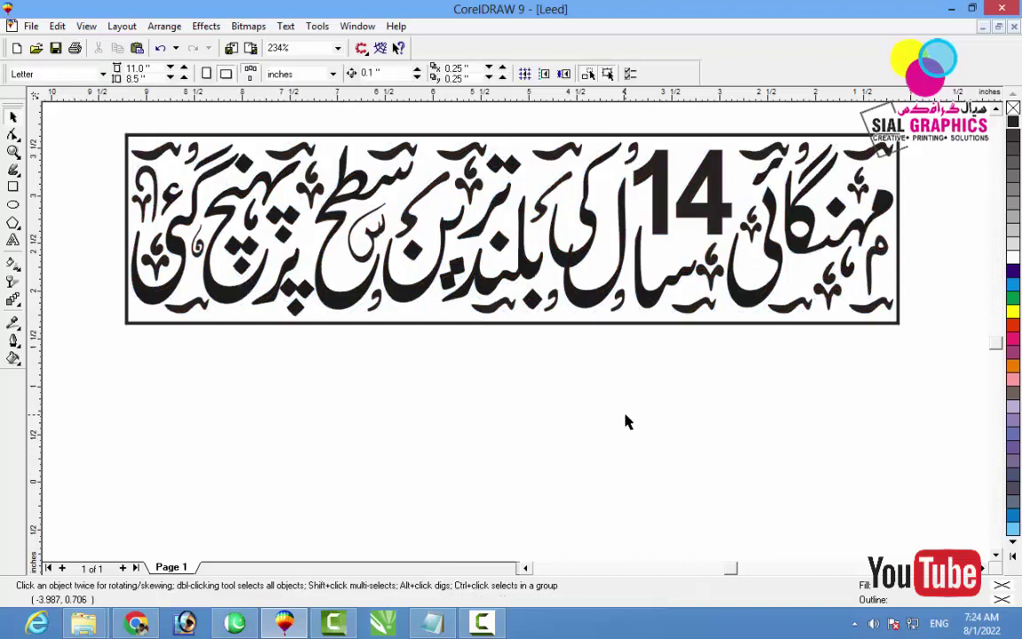
Move the enlarged headline out of its frame into the empty space just below the rectangle
key("F3")
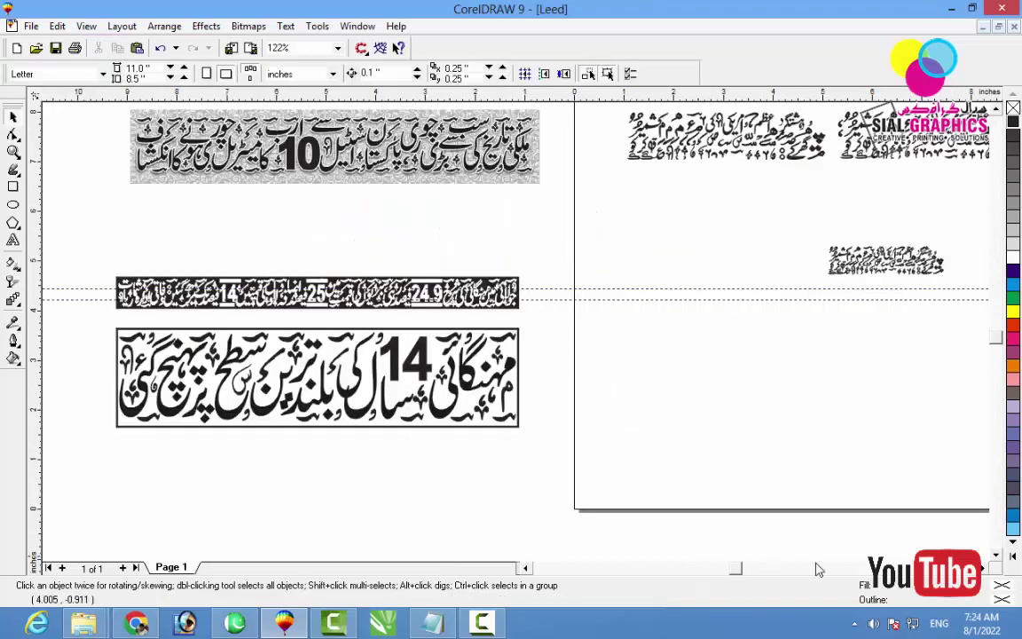
scroll(1000, 559, "down", 1)
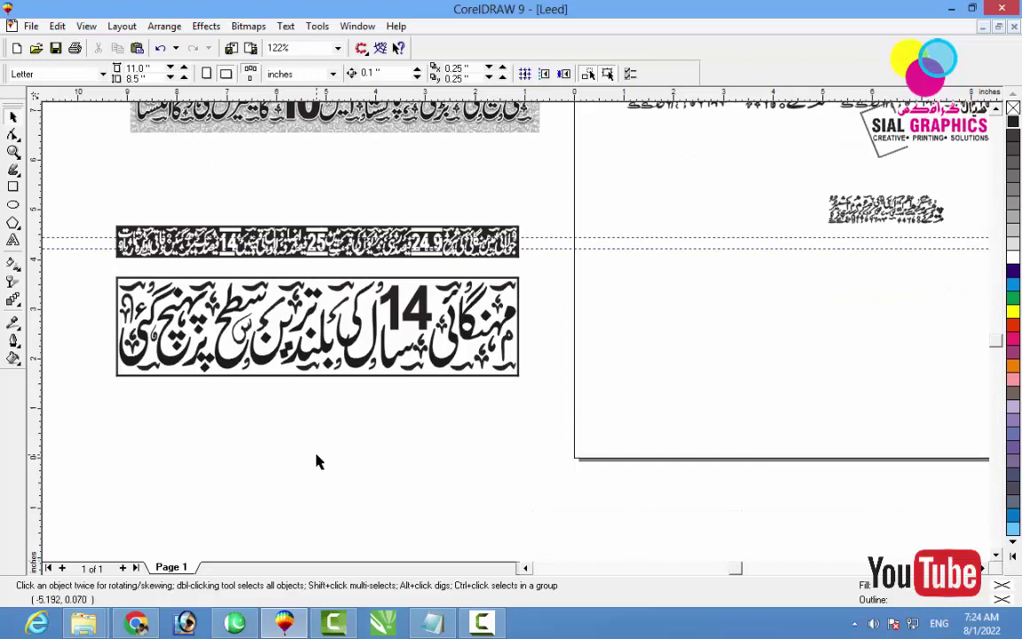
left_click(13, 150)
left_click_drag(97, 263, 568, 417)
left_click_drag(543, 382, 536, 513)
key("F3")
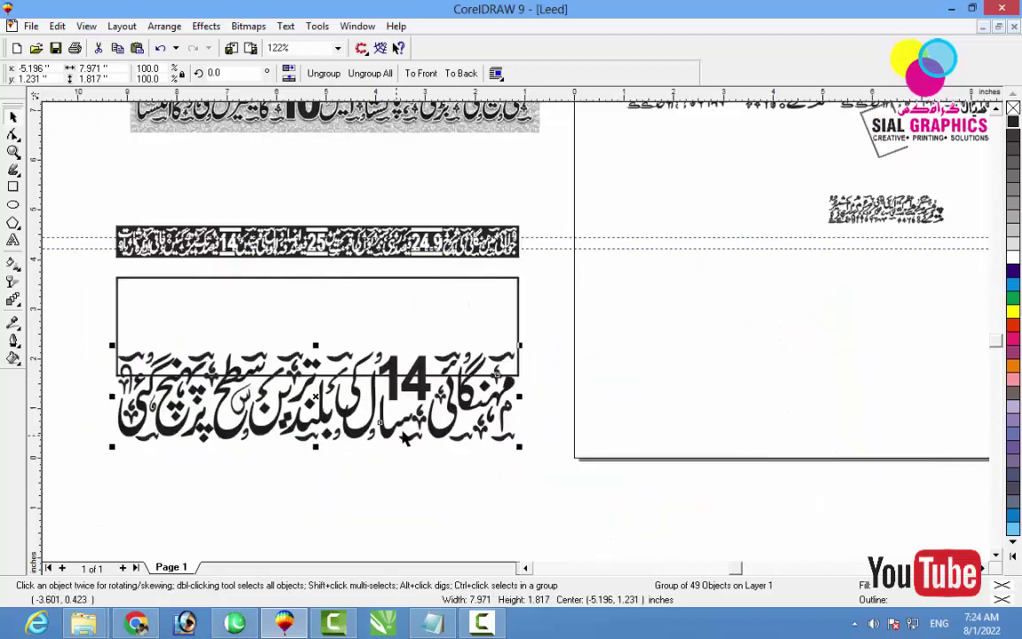
left_click_drag(443, 435, 445, 479)
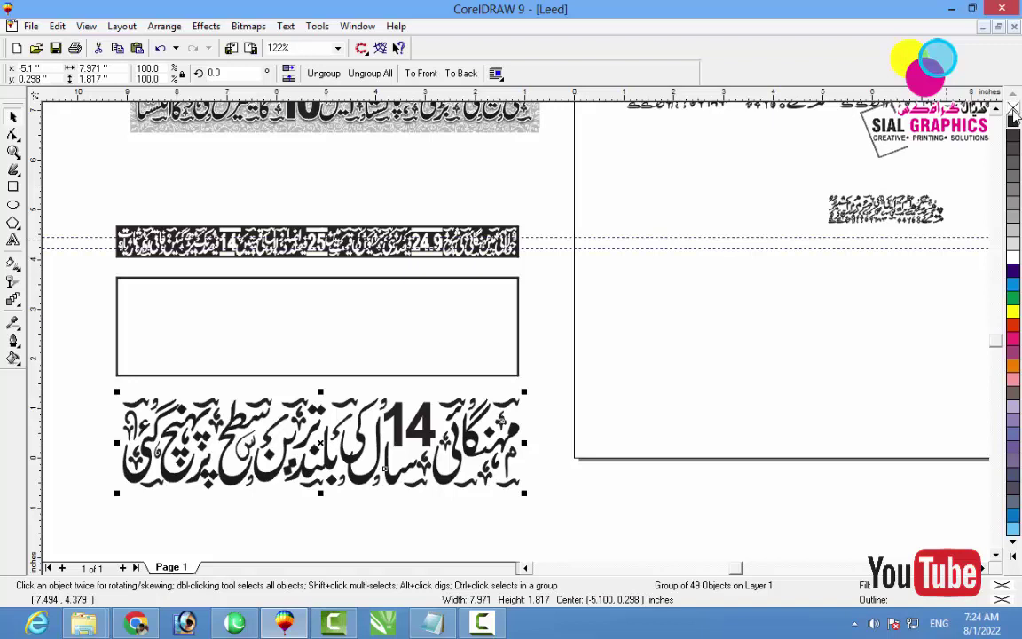
Remove the headline's fill and give it a black 1.0 point outline with rounded corners and caps, behind fill and scaled with image
left_click(1014, 110)
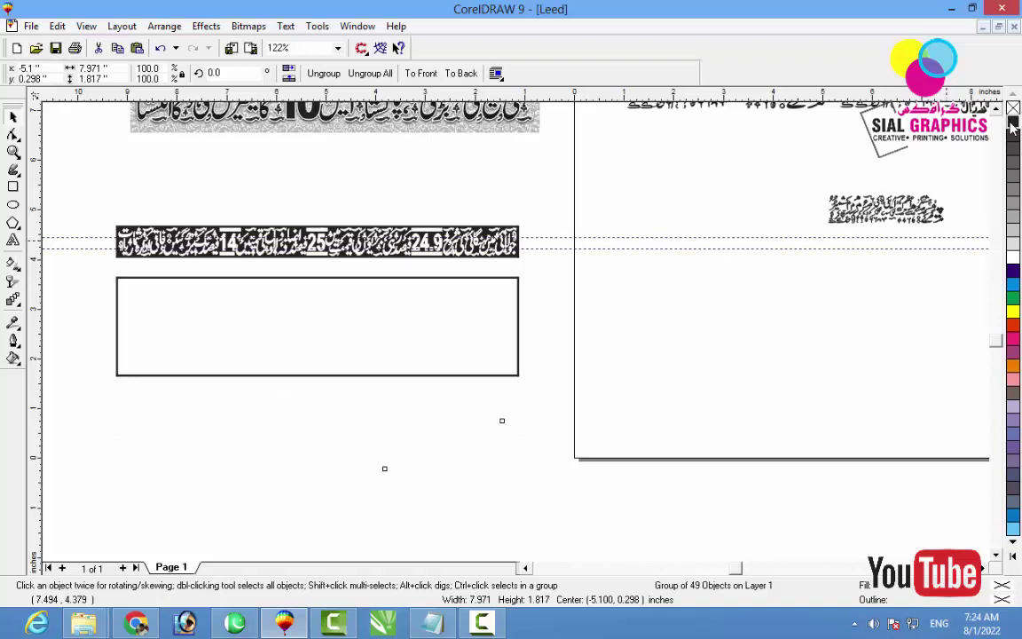
right_click(1013, 125)
key("F12")
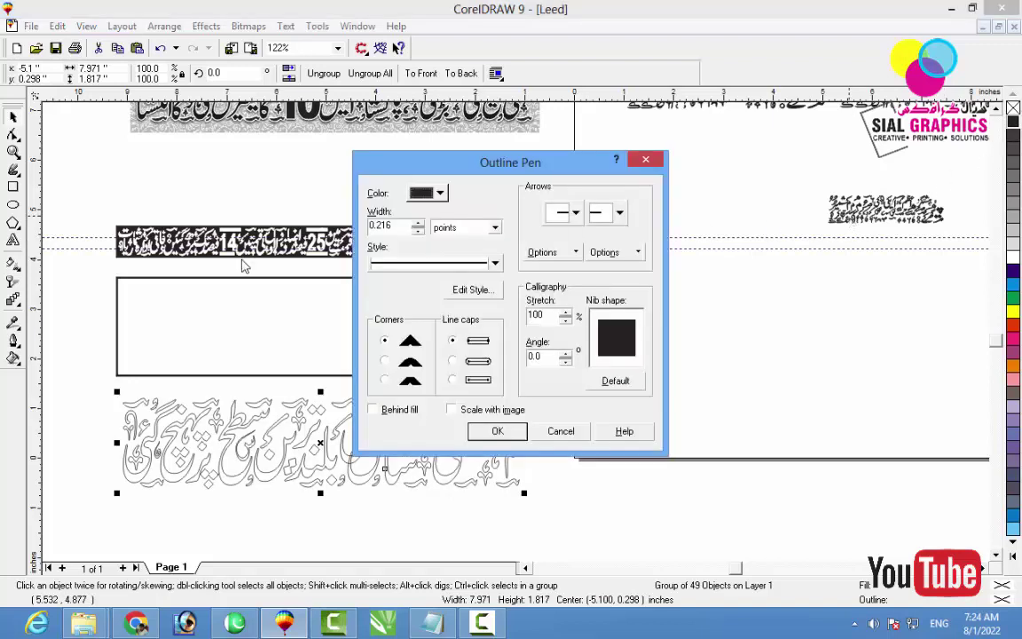
left_click_drag(405, 227, 305, 252)
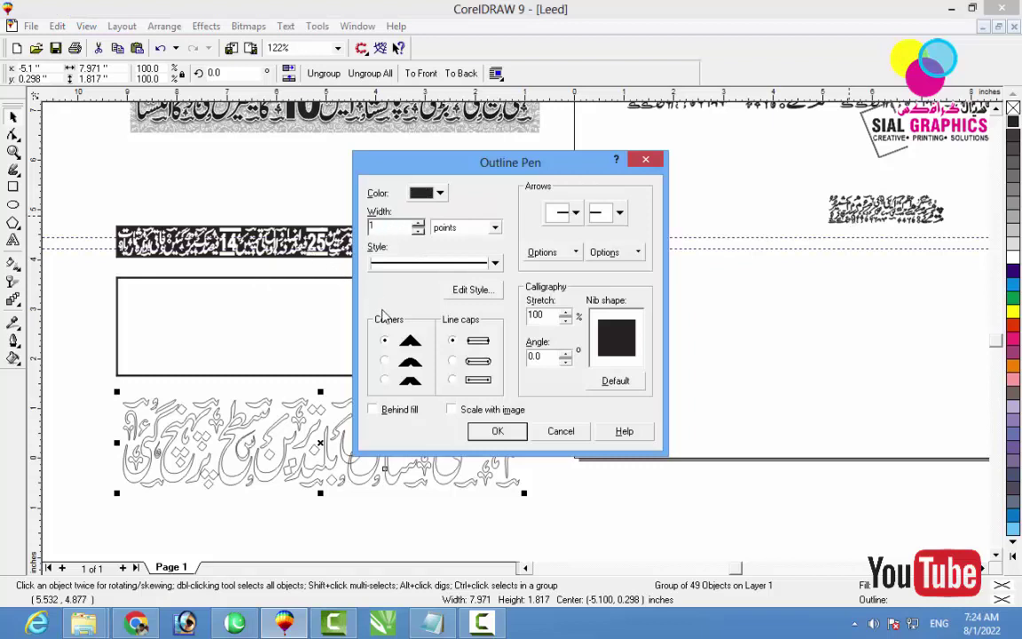
left_click(384, 363)
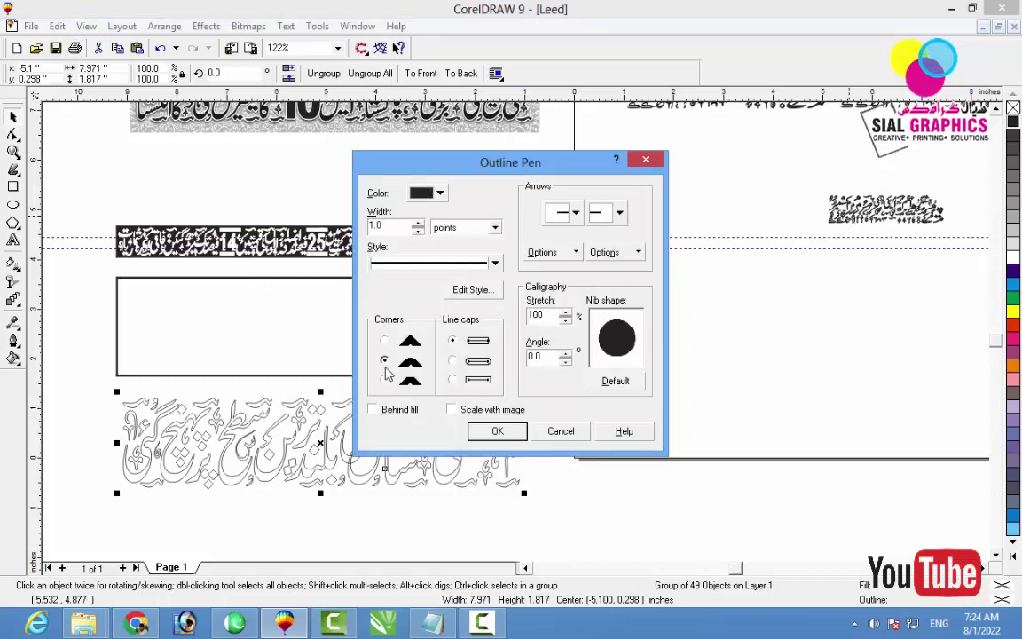
left_click(452, 361)
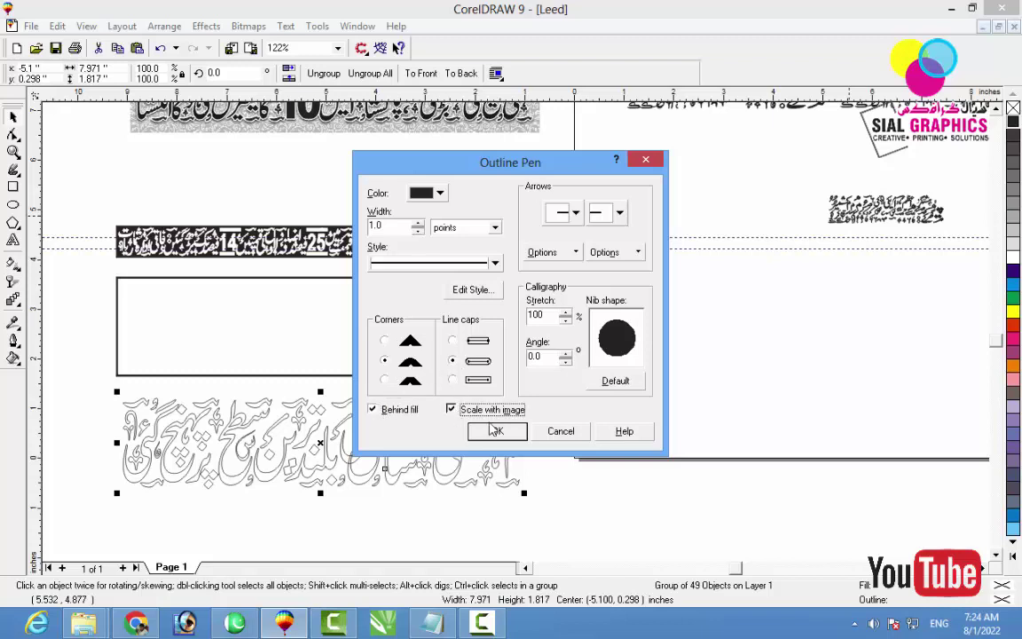
left_click(496, 430)
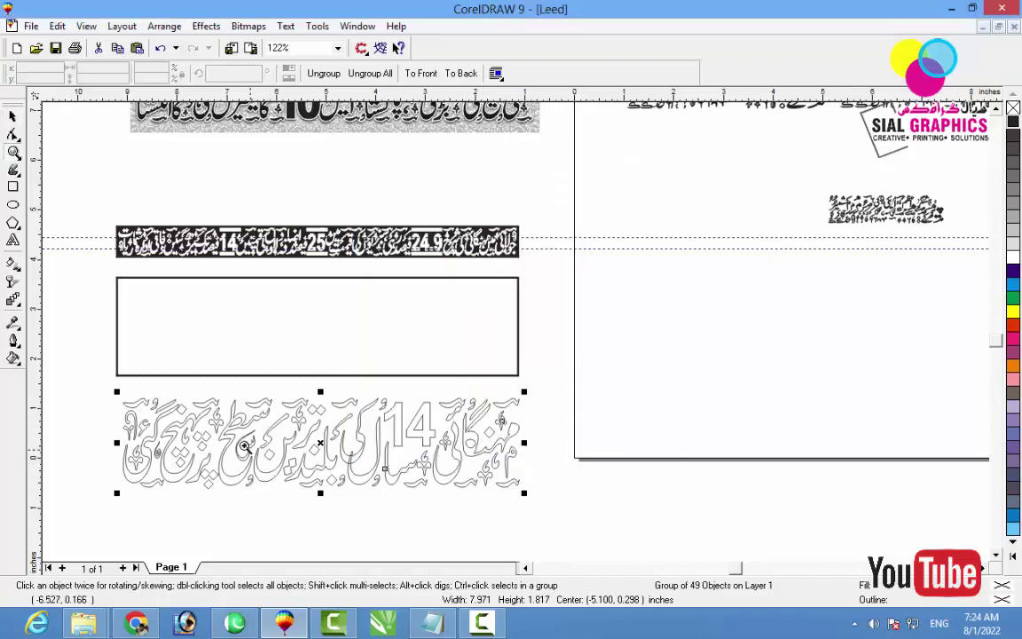
Add a drop shadow to the outlined headline and set its opacity to 100
left_click_drag(93, 386, 558, 512)
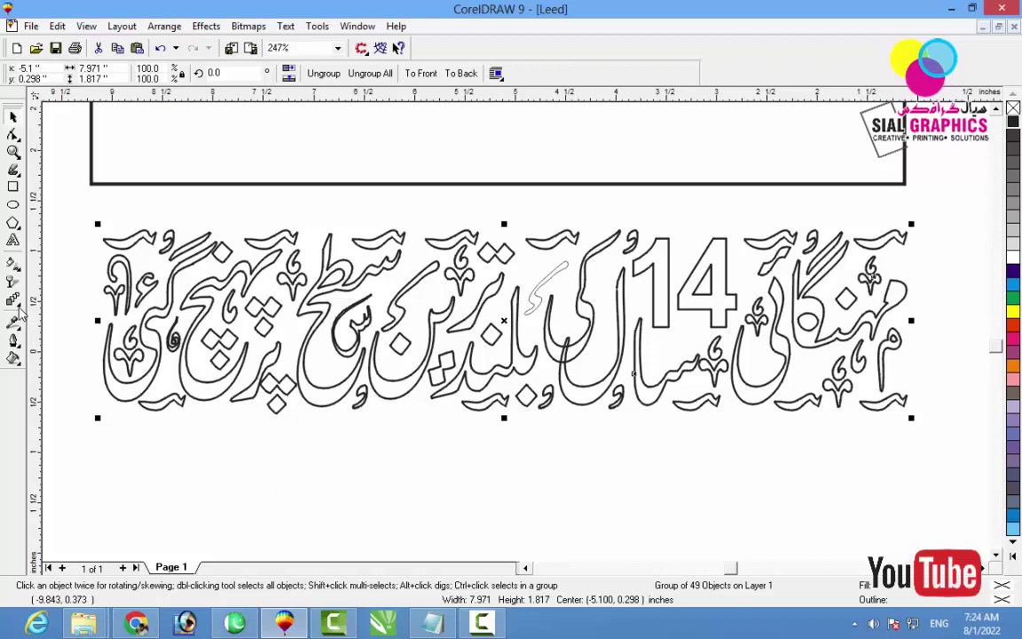
left_click(19, 308)
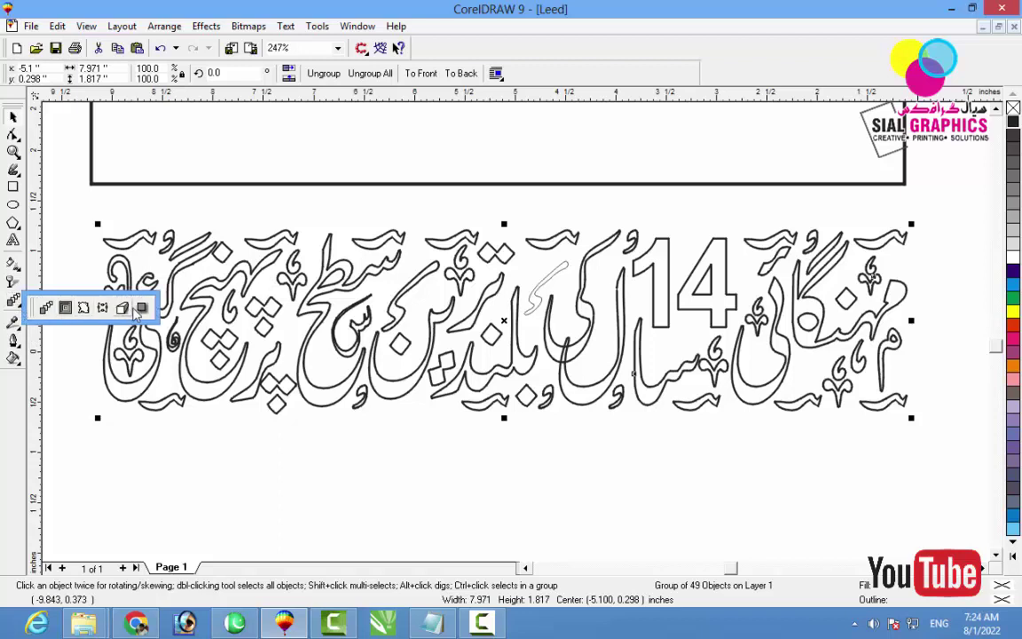
left_click(138, 308)
left_click_drag(103, 372, 909, 337)
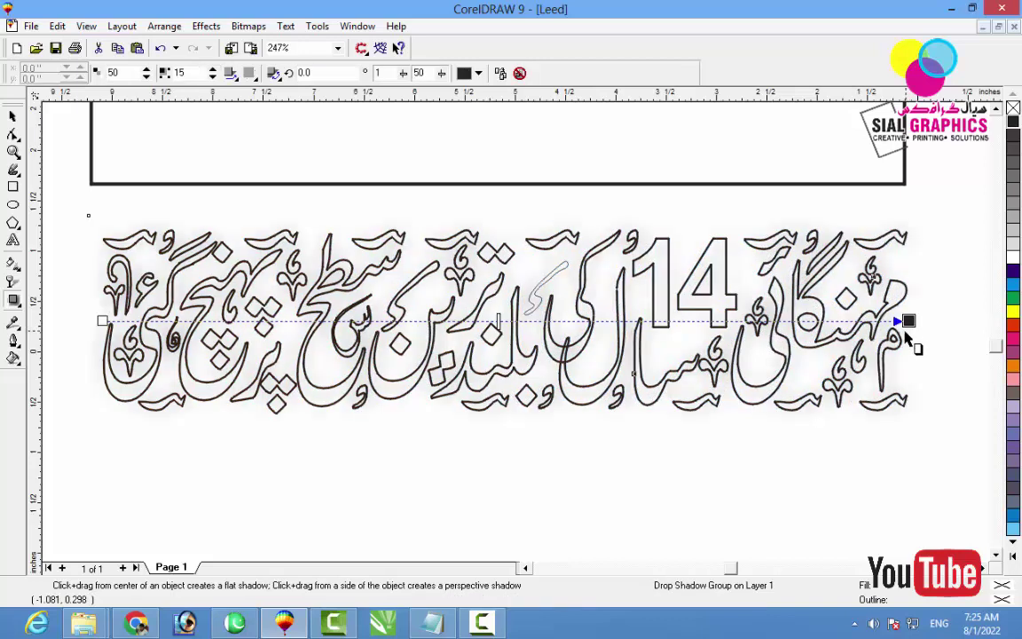
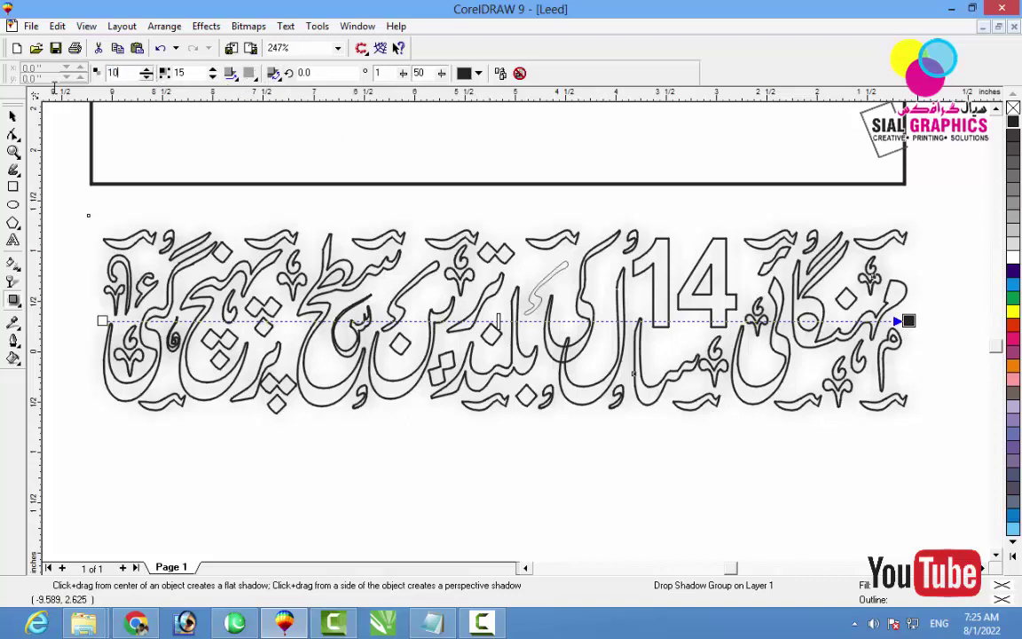
key("Return")
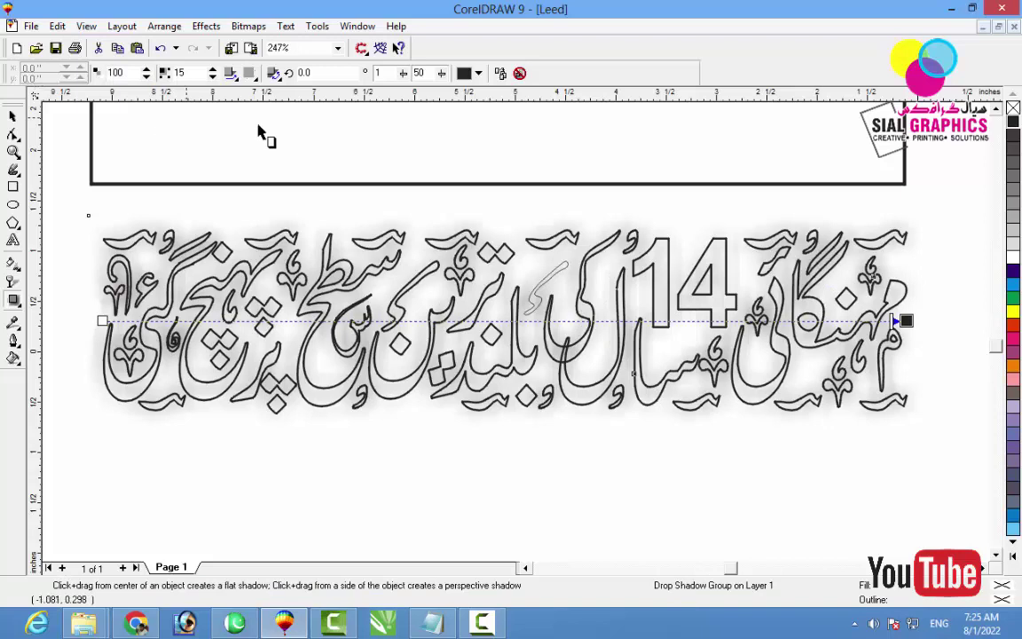
Set the headline shadow's feathering direction to Outside with feathering 5, and make the letters white
left_click(235, 78)
left_click(238, 173)
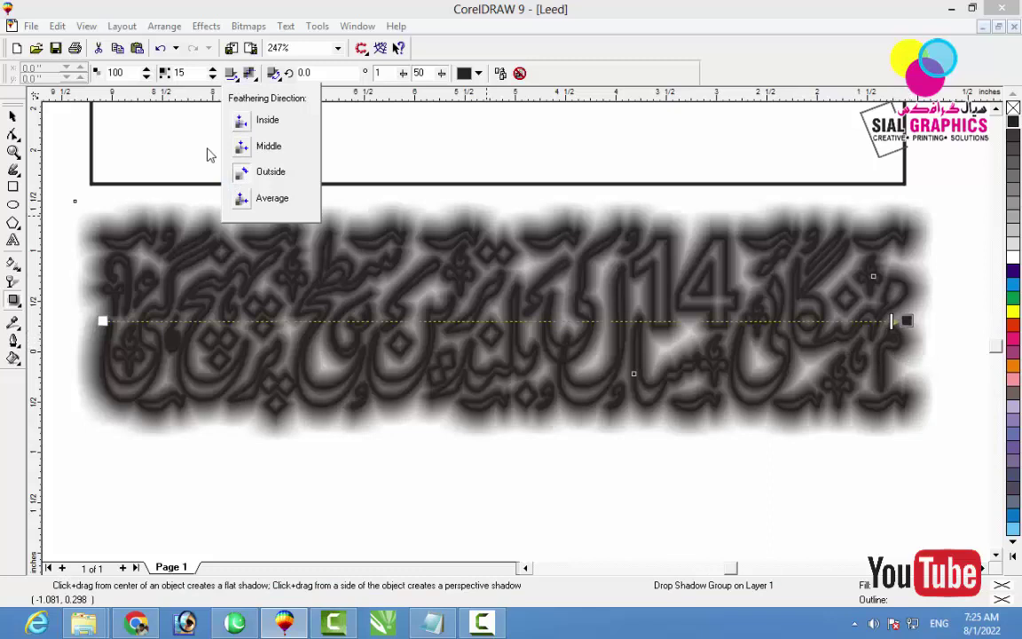
left_click(177, 72)
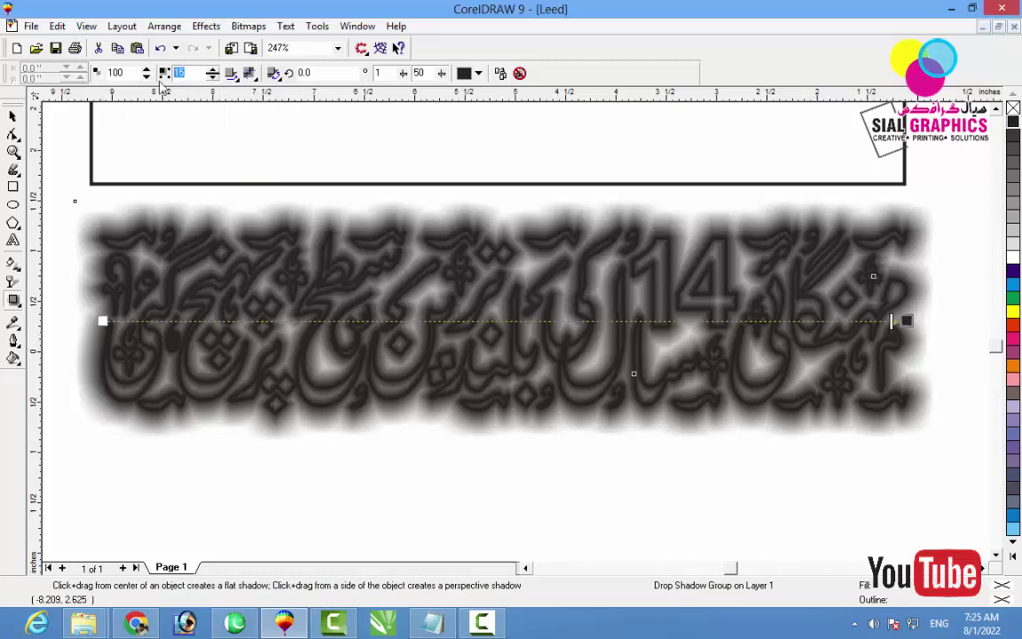
type("5")
key("Return")
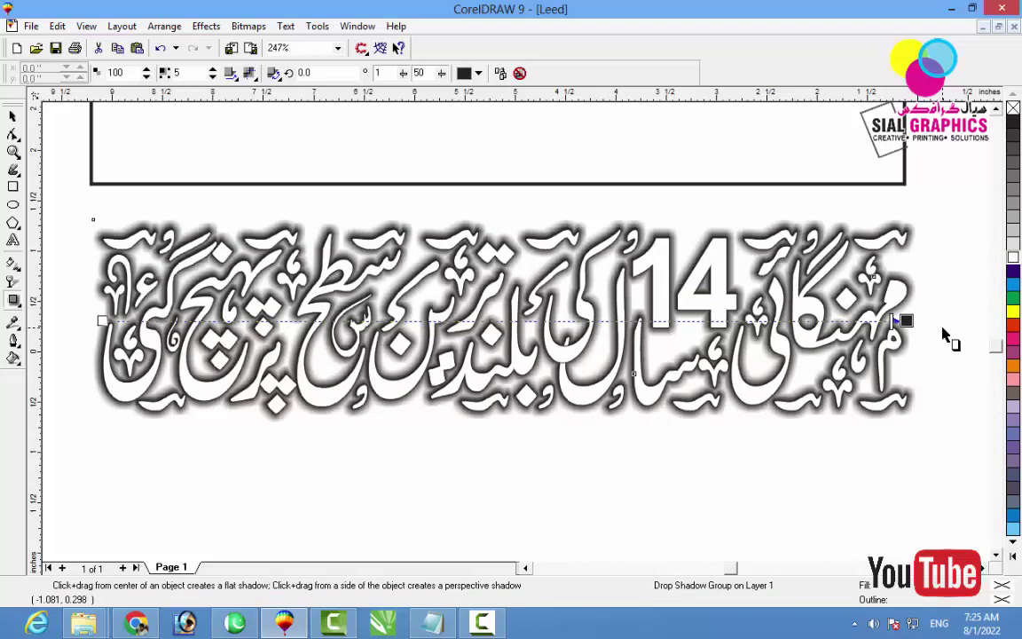
key("space")
left_click(776, 490)
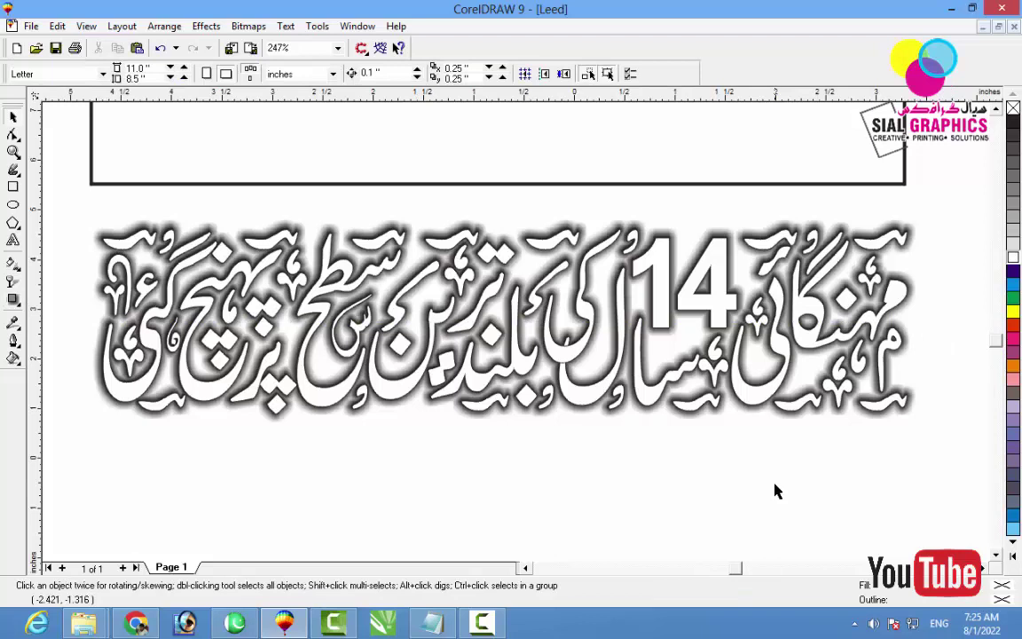
Copy the grey patterned headline over the empty rectangle, ungroup the copy and delete its lettering, keeping the pattern
key("F3")
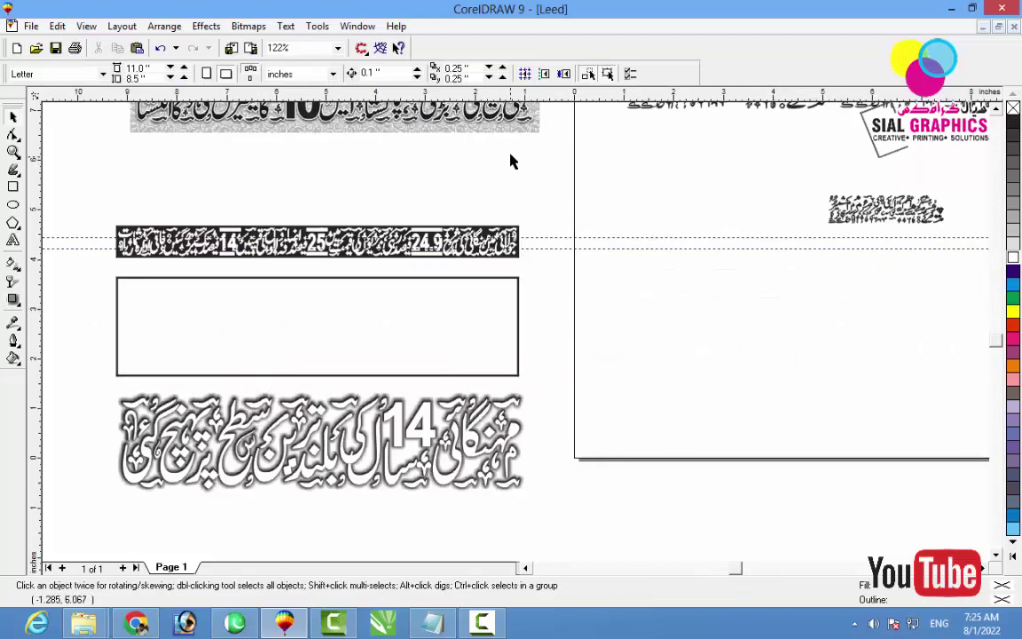
left_click_drag(508, 131, 491, 360)
left_click(323, 73)
key("Escape")
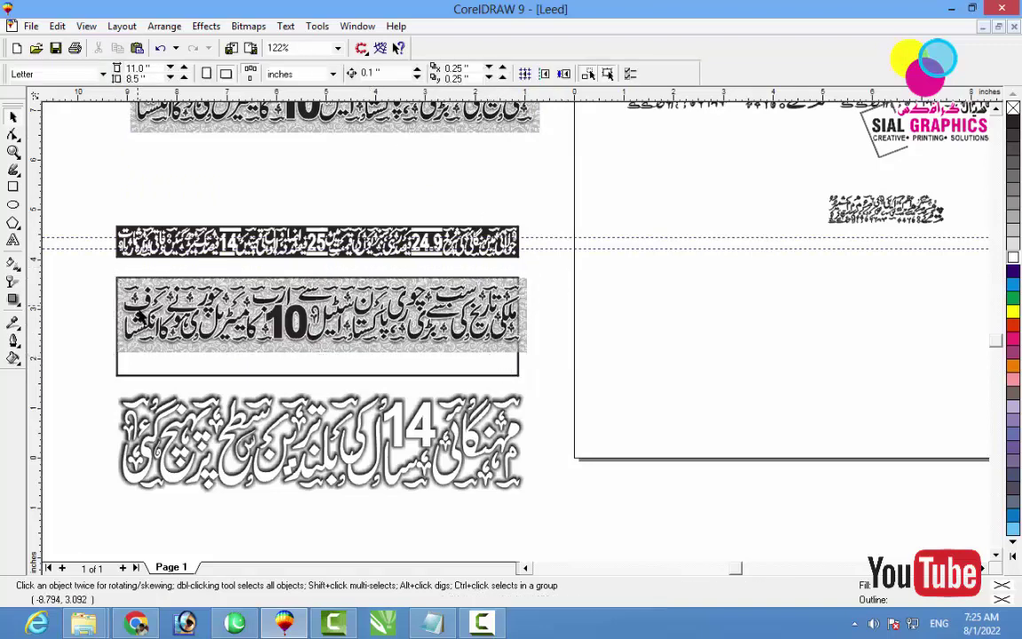
left_click(139, 317)
key("Delete")
Stretch the grey pattern bitmap to cover the whole rectangle, about 8.35 inches wide and 2.24 inches tall
left_click(194, 328)
left_click_drag(323, 358, 322, 379)
left_click_drag(530, 273, 536, 271)
left_click_drag(321, 271, 322, 265)
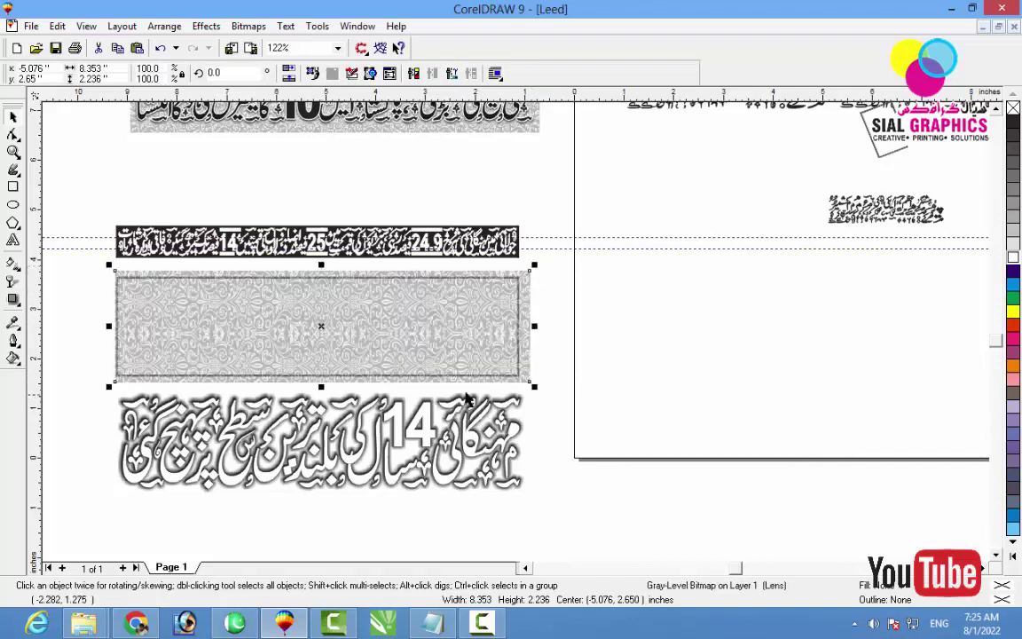
Group the white headline with its shadow and centre it vertically on the grey patterned background
left_click_drag(541, 527, 87, 393)
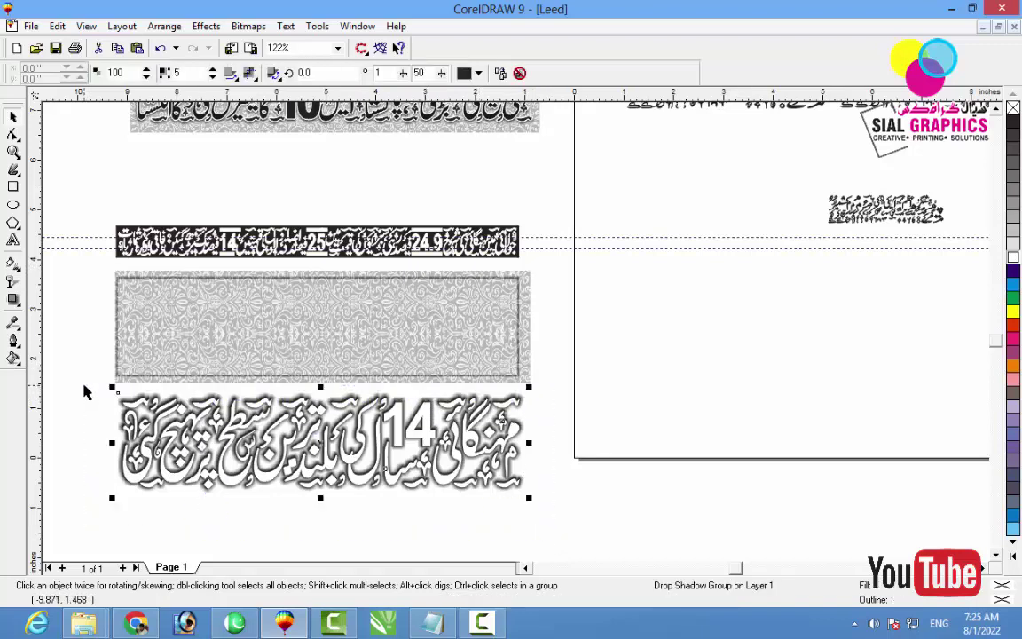
key("ctrl+g")
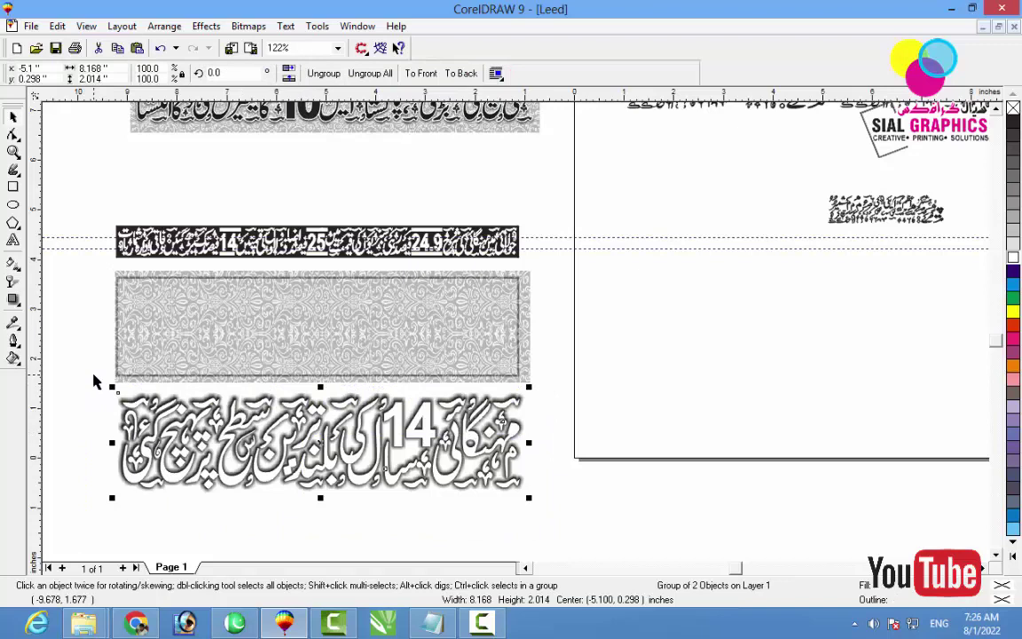
left_click(234, 341, "shift")
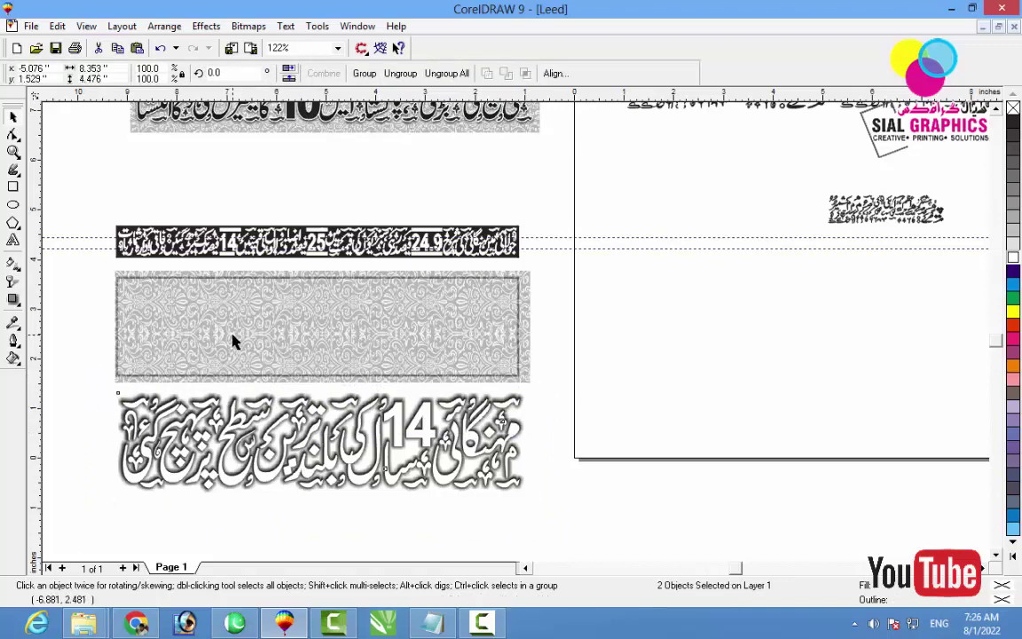
key("e")
left_click(510, 446)
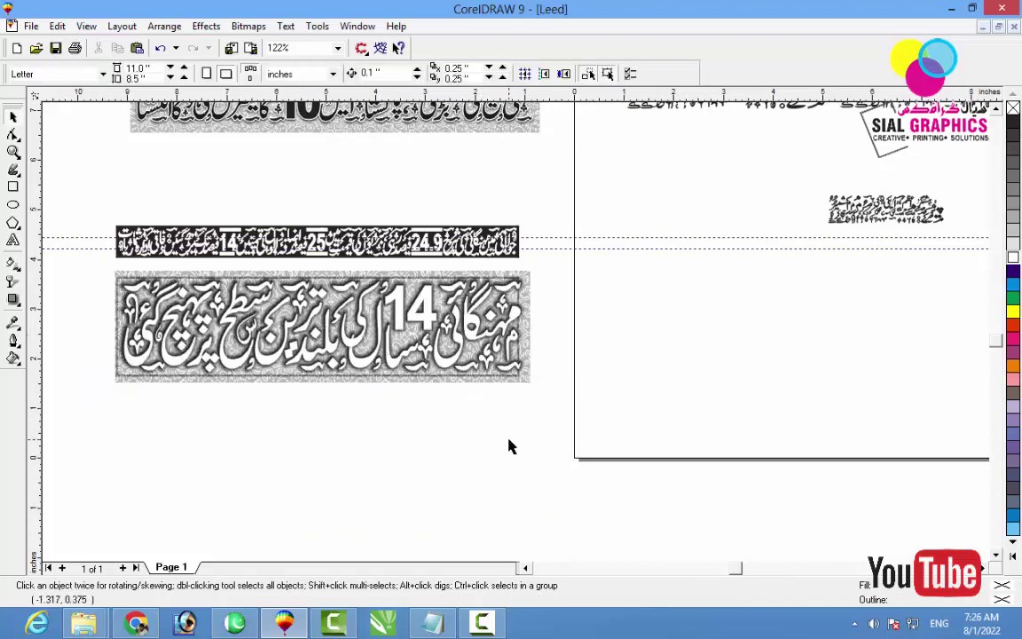
Try to scale down the headline and rectangle together over the pattern, and undo the scaling
key("F2")
left_click_drag(90, 267, 539, 428)
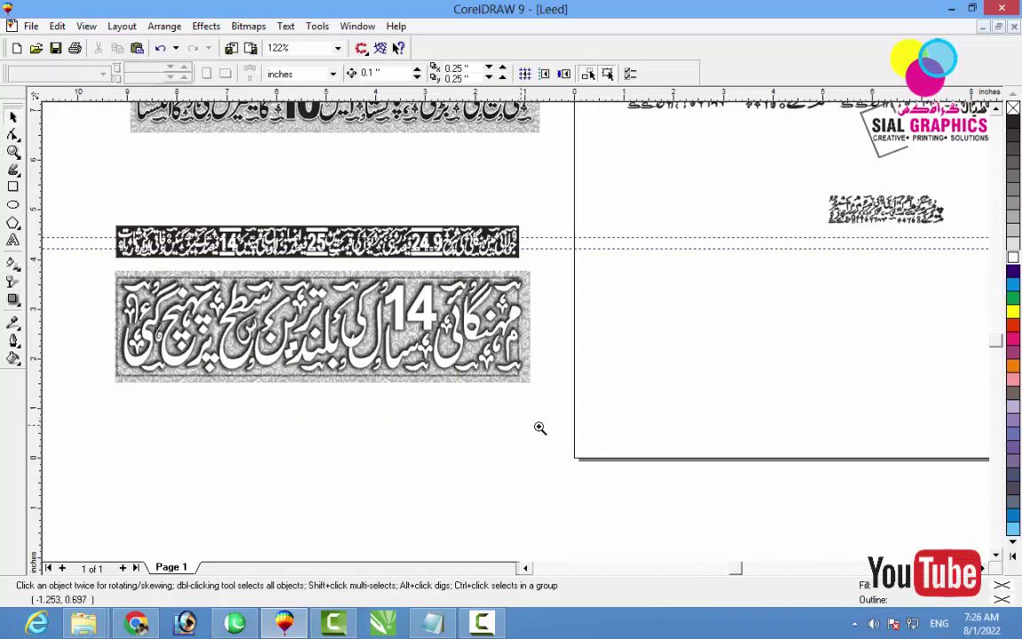
left_click(540, 427)
left_click_drag(73, 147, 920, 396)
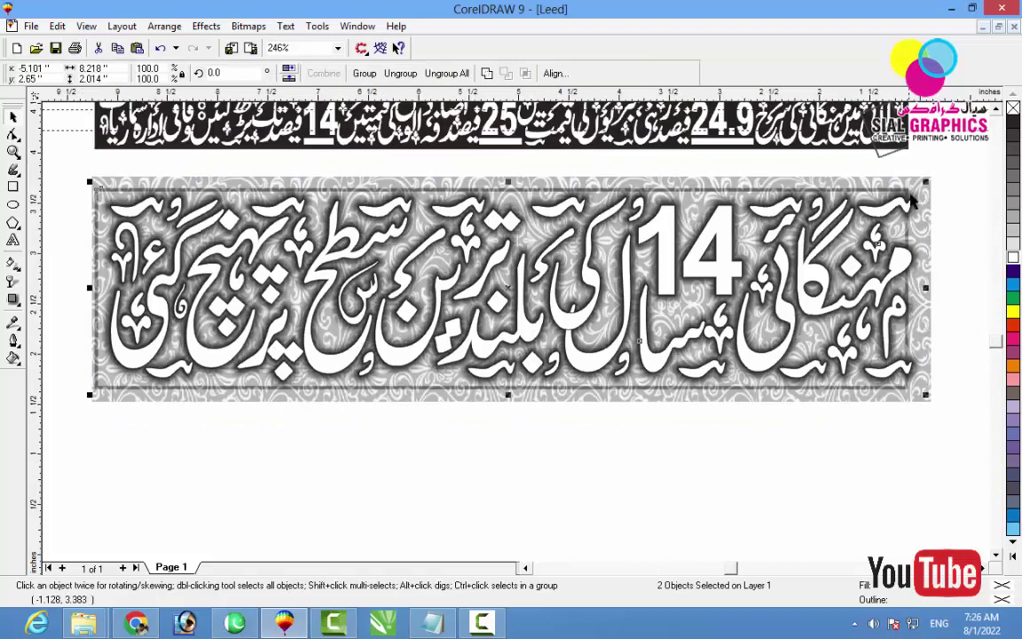
left_click_drag(926, 183, 920, 204)
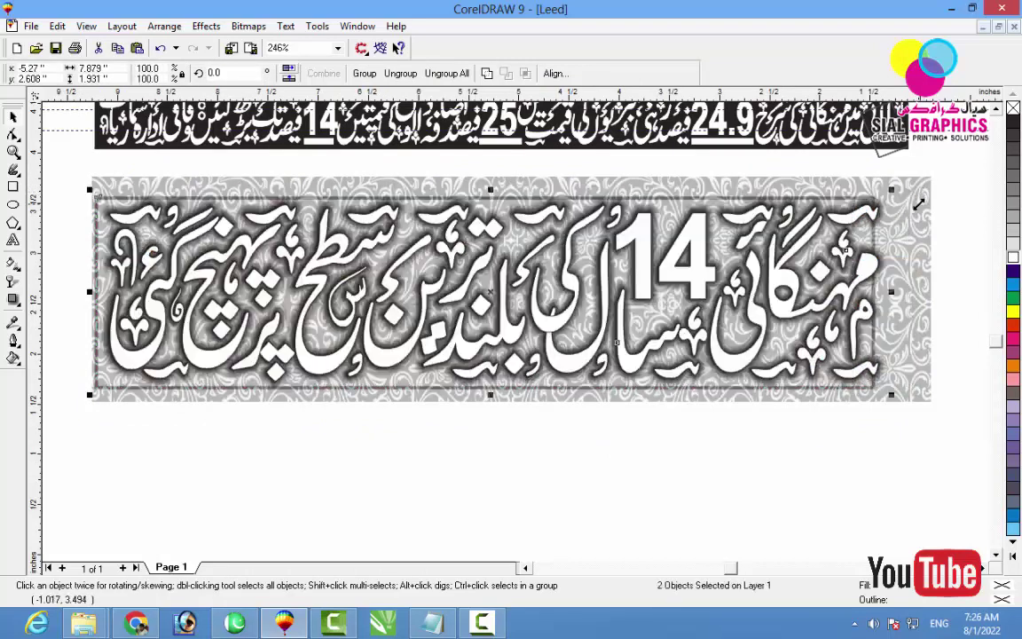
key("ctrl+z")
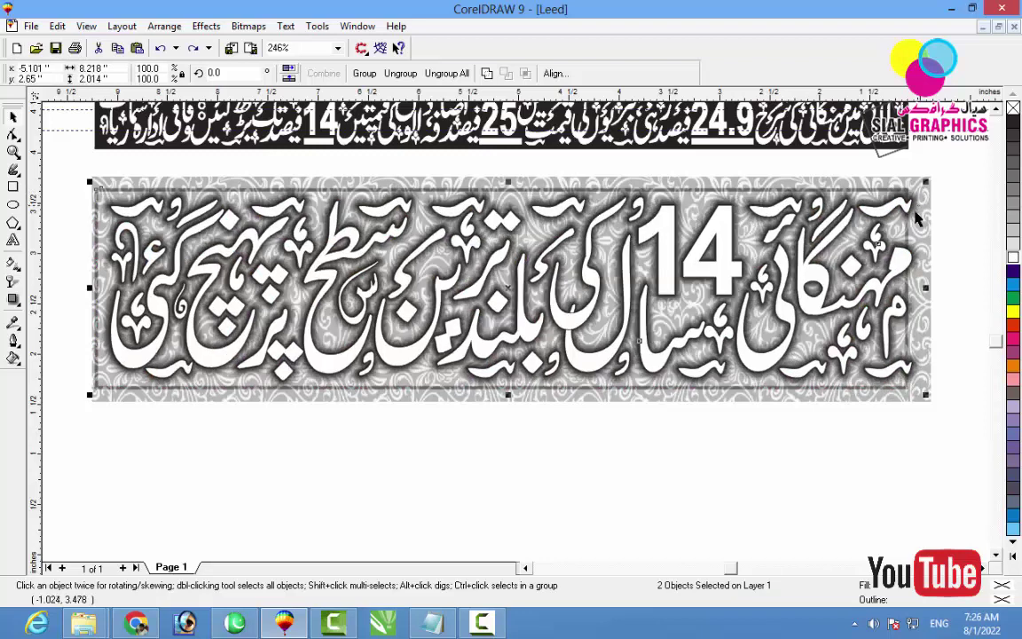
Move the headline down off the pattern and PowerClip the grey pattern bitmap inside the framed rectangle
left_click(726, 500)
left_click_drag(658, 375, 661, 528)
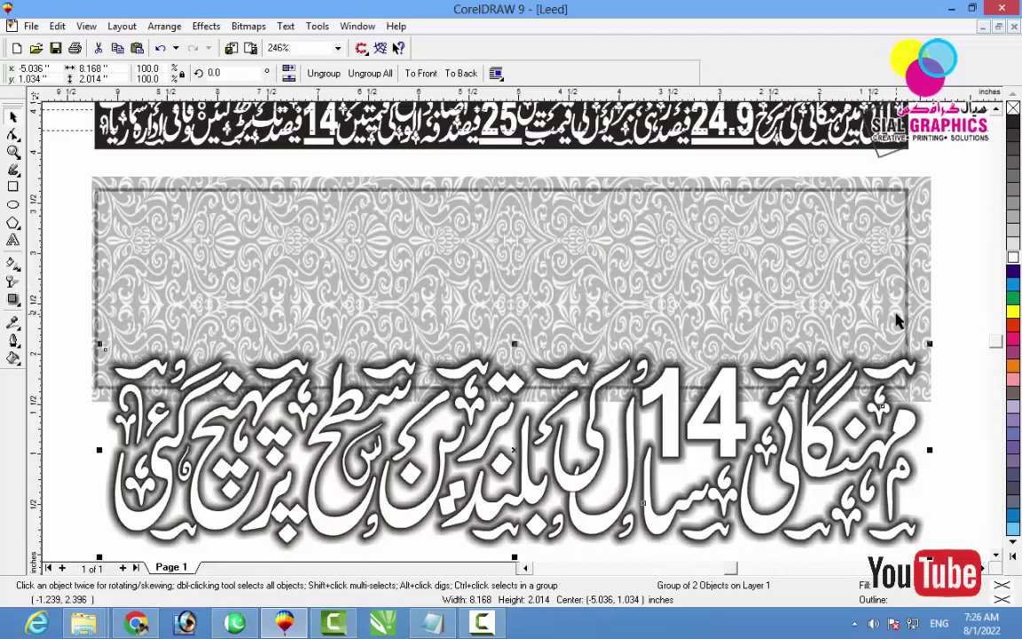
left_click(915, 233)
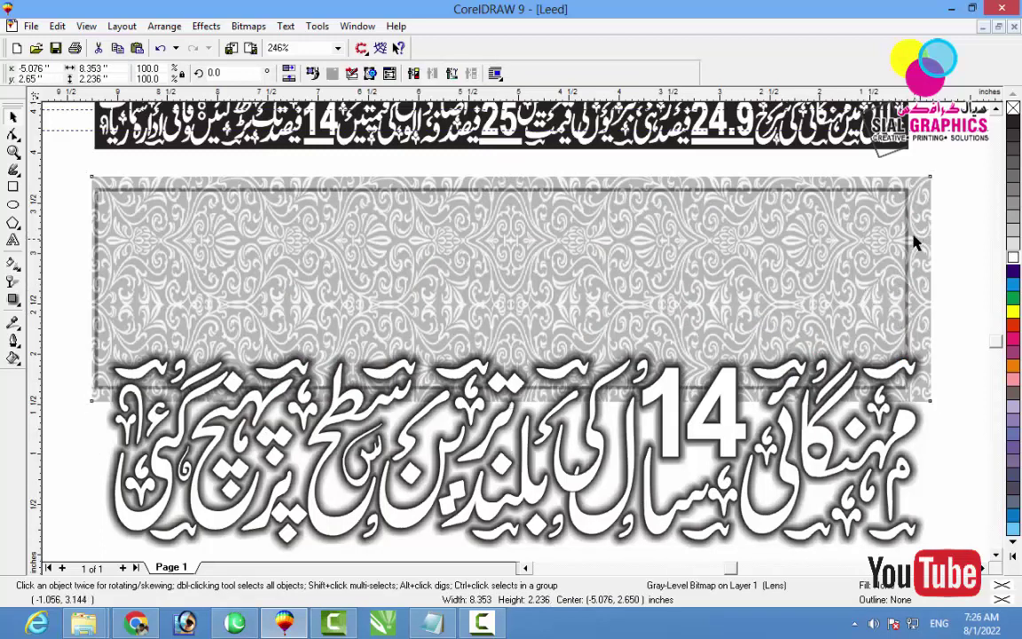
left_click_drag(915, 240, 883, 162)
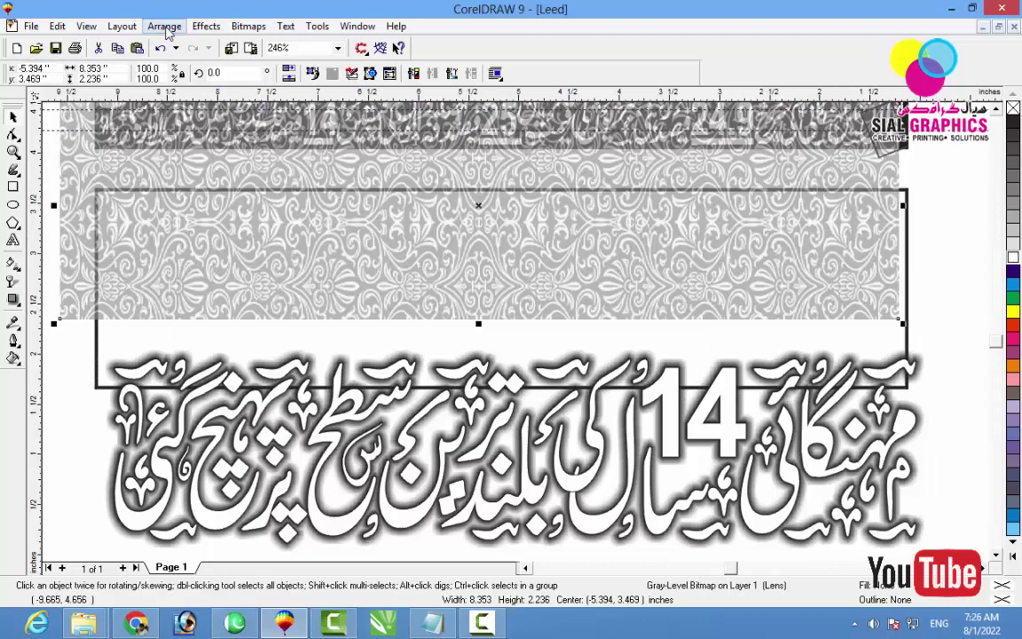
left_click(164, 27)
mouse_move(206, 27)
mouse_move(226, 142)
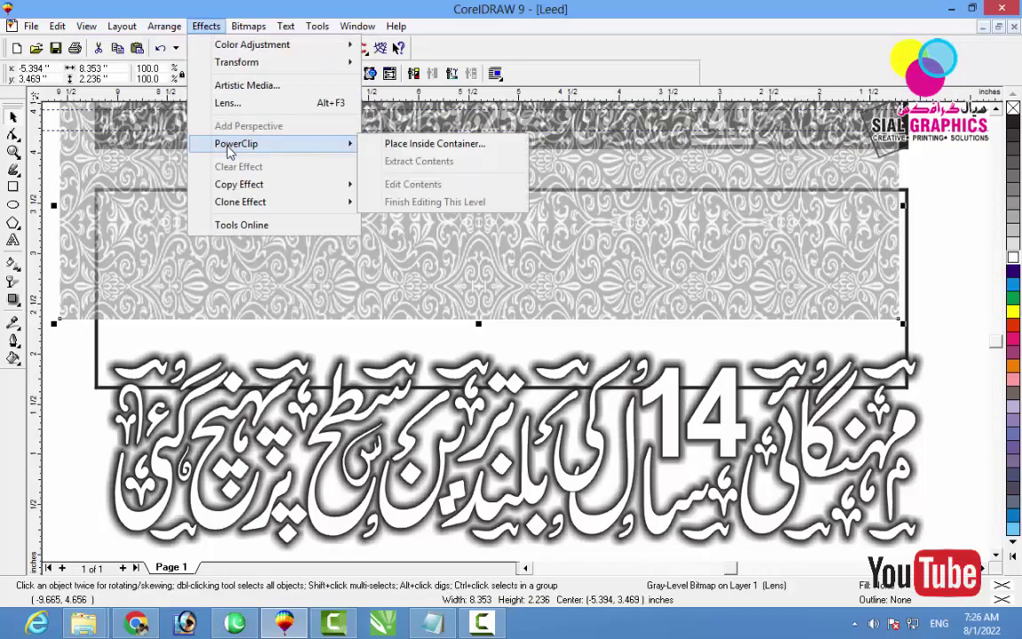
left_click(391, 138)
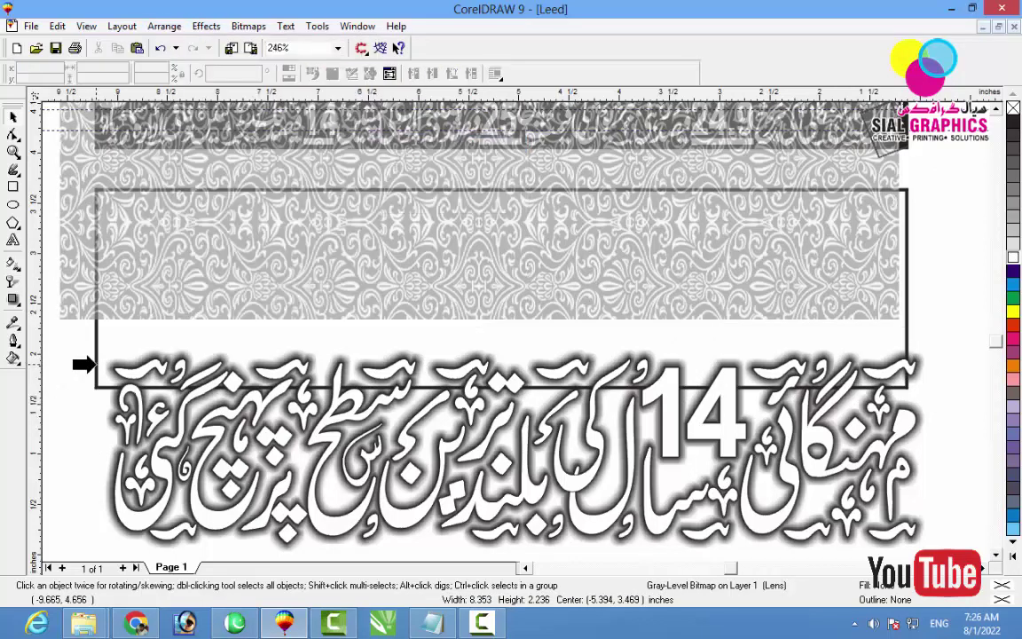
left_click(94, 364)
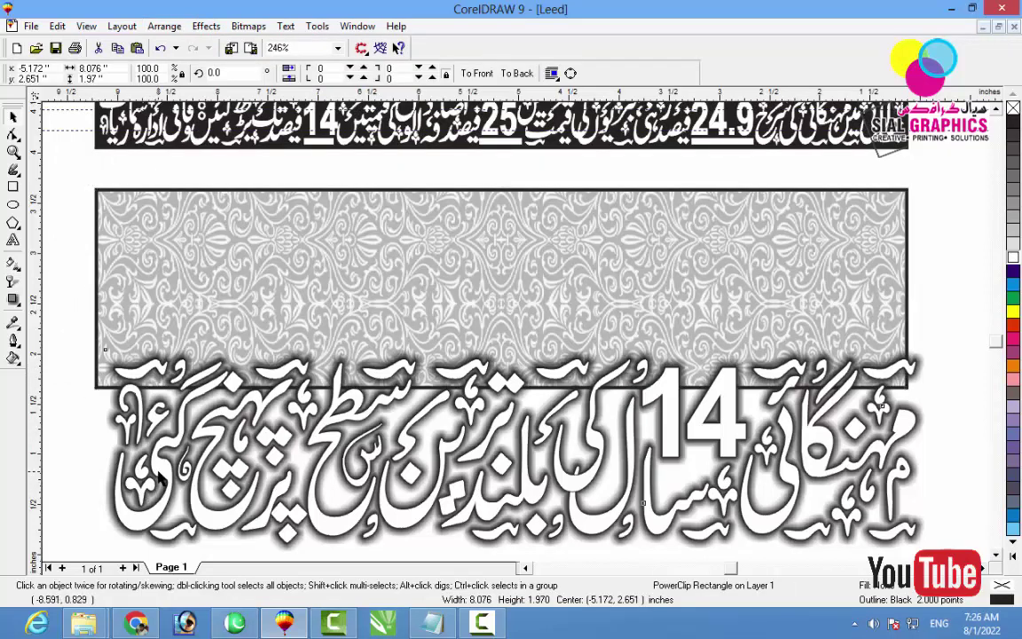
Centre the white headline group vertically and horizontally on the pattern-filled rectangle
left_click(205, 326, "shift")
key("e")
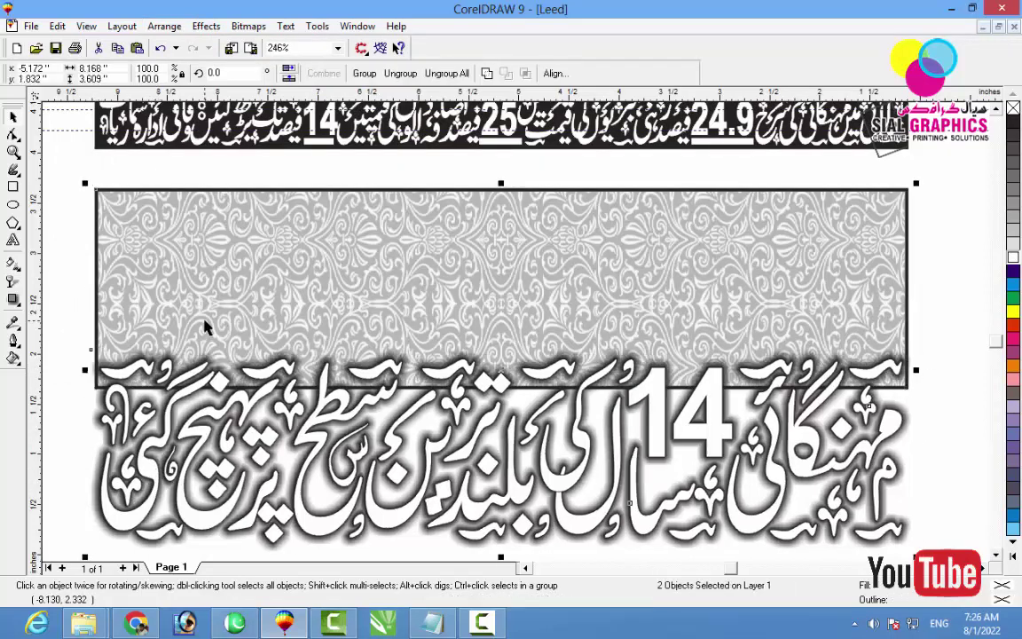
key("c")
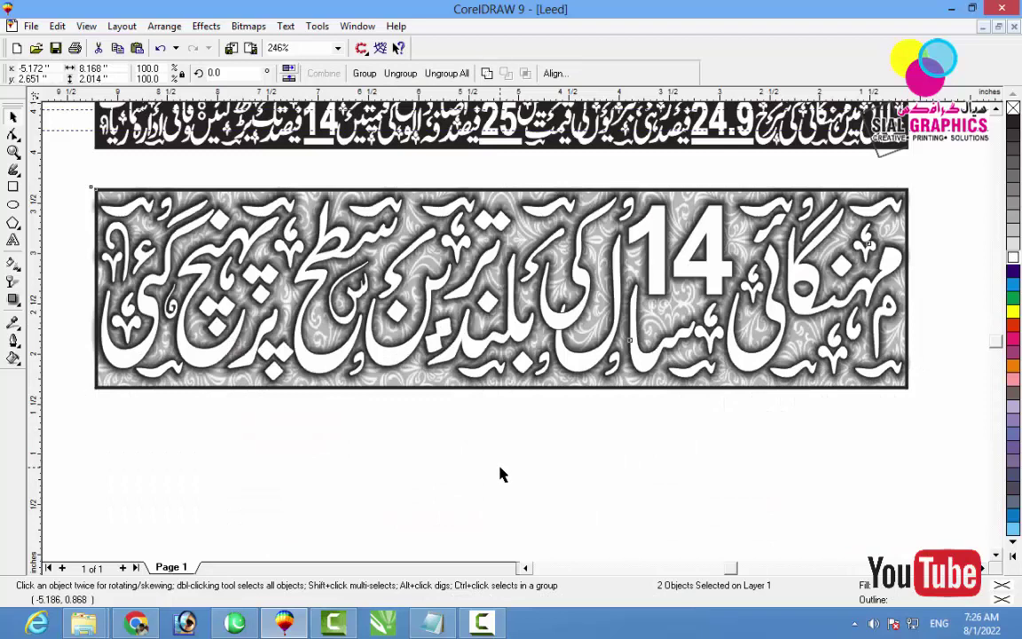
left_click(499, 475)
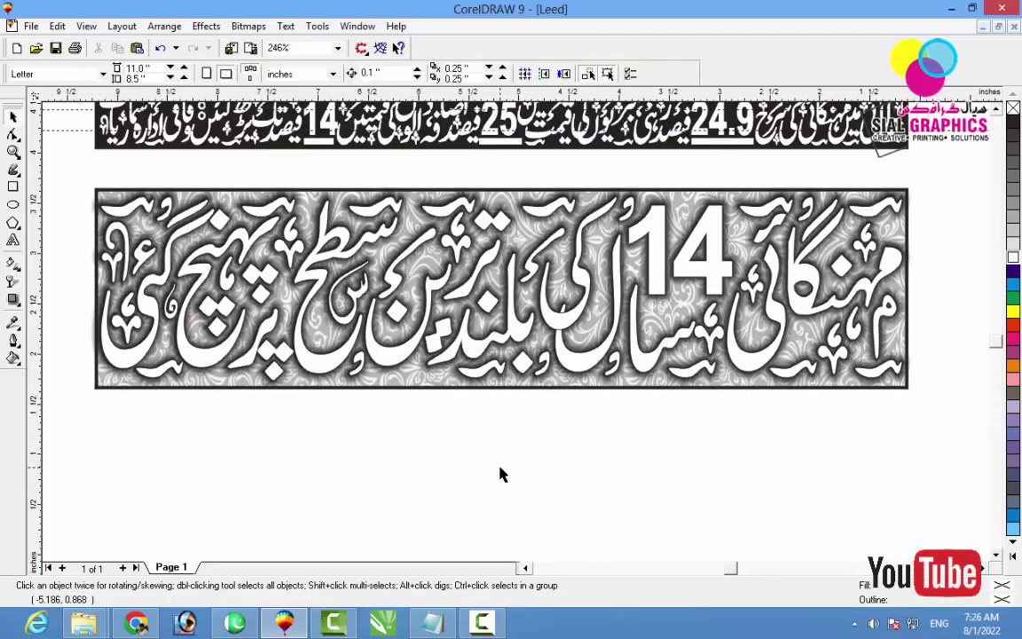
Shrink the headline group to about 8.04 inches wide and 1.95 inches tall within the frame
left_click(122, 348)
left_click_drag(86, 288, 99, 288)
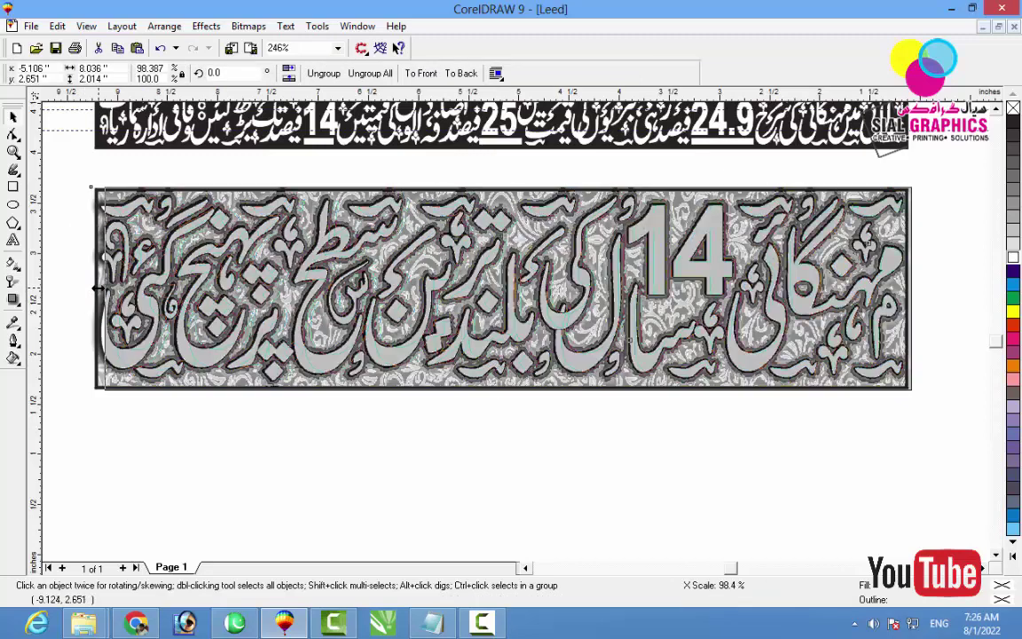
left_click_drag(507, 181, 508, 189)
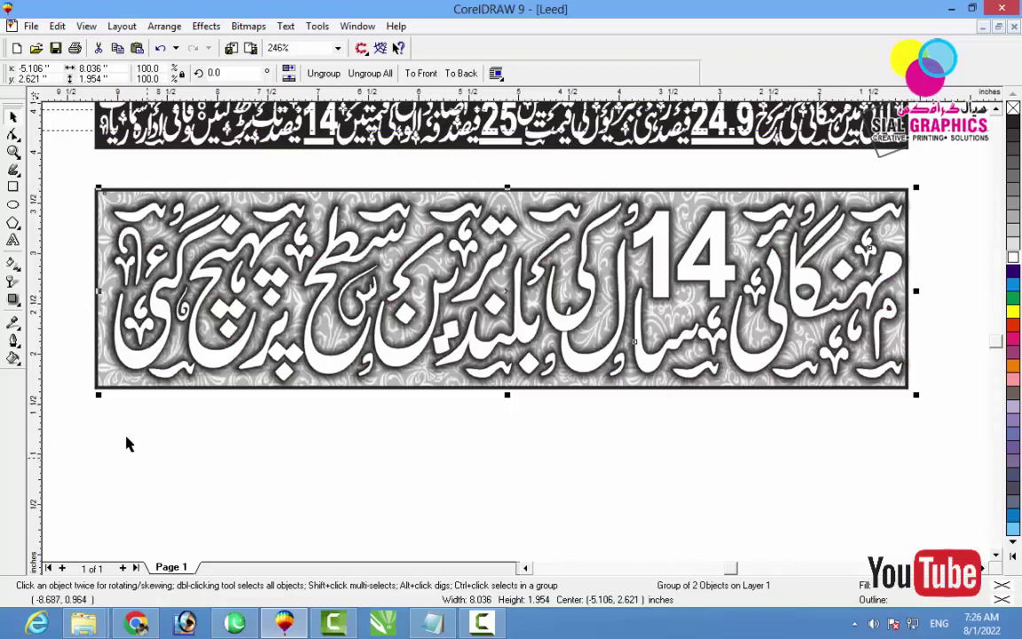
Recentre the resized headline in both directions within the framed rectangle
key("ctrl+u")
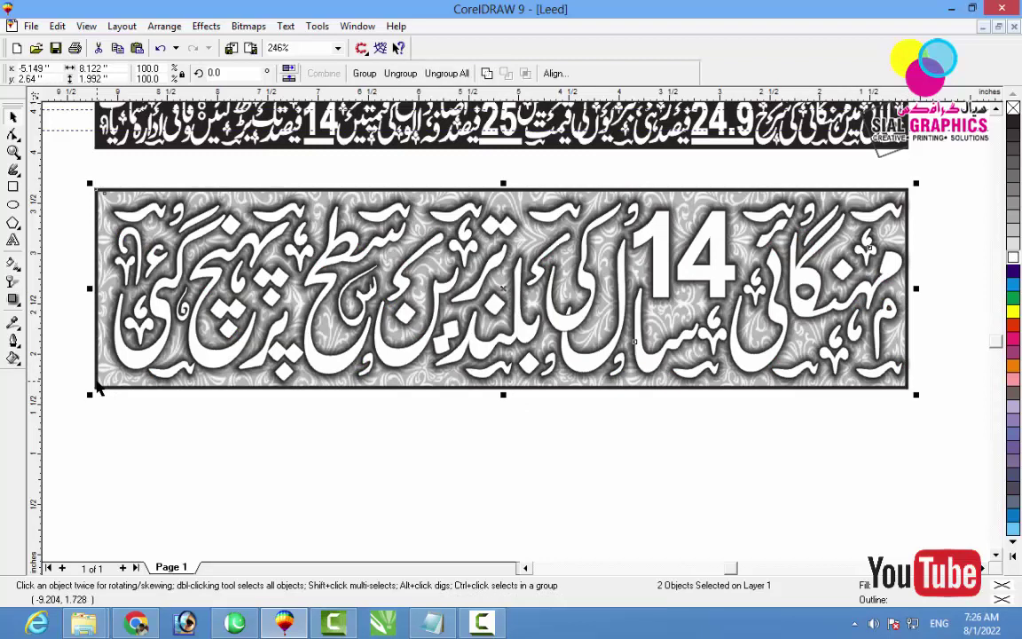
key("c")
key("e")
left_click(855, 507)
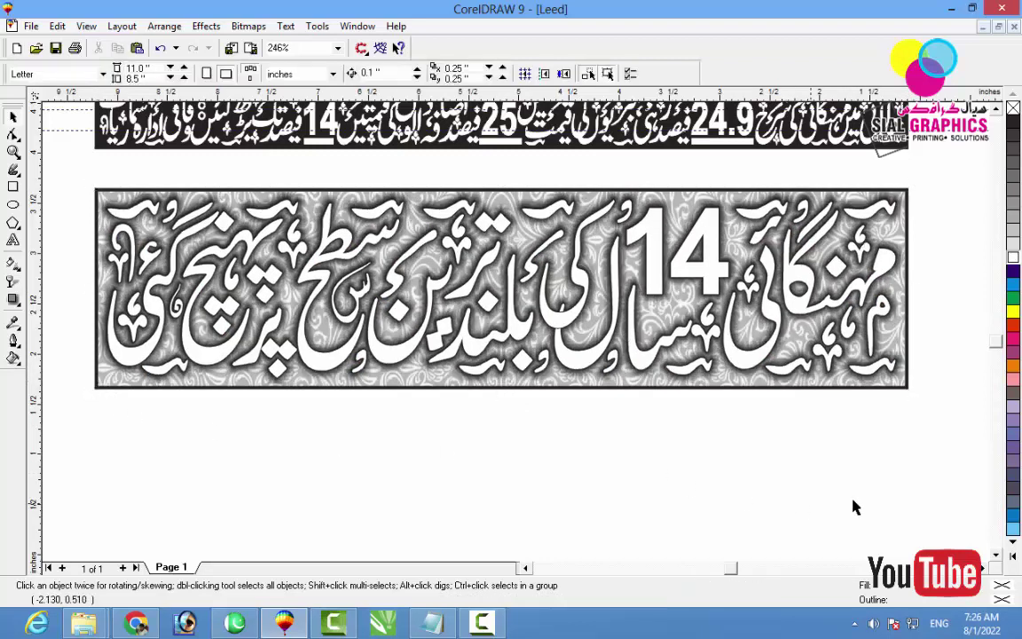
Move the framed headline with its rectangle up, just beneath the black headline strip with a slight gap
left_click_drag(862, 483, 68, 182)
left_click_drag(110, 220, 108, 180)
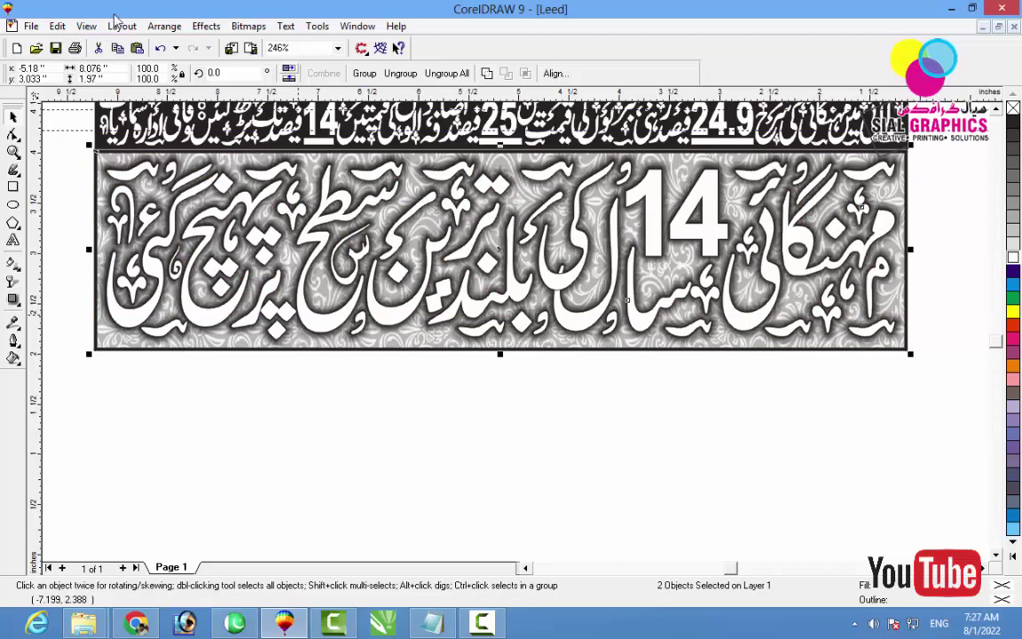
left_click_drag(500, 249, 500, 253)
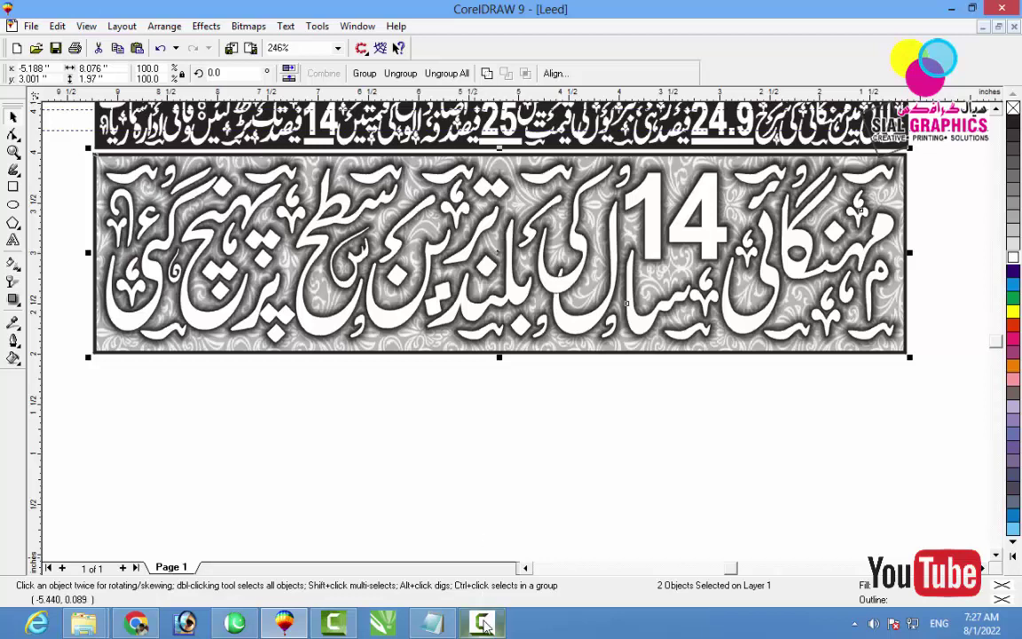
left_click(483, 624)
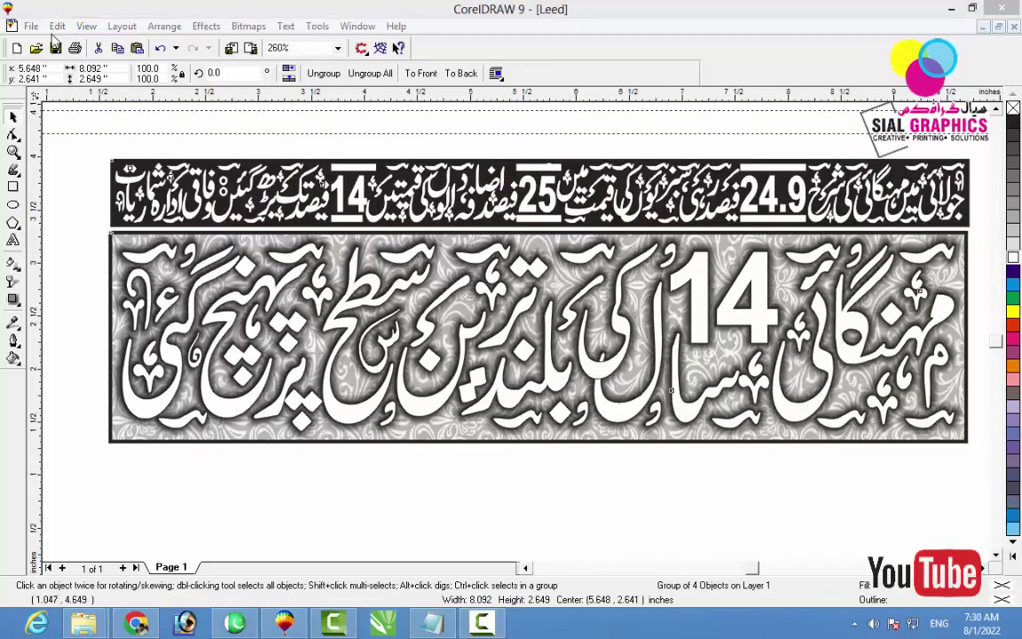
Set up an export of only the selected headline group as a TIFF bitmap named "Head Leed" in the Annas folder
left_click(34, 27)
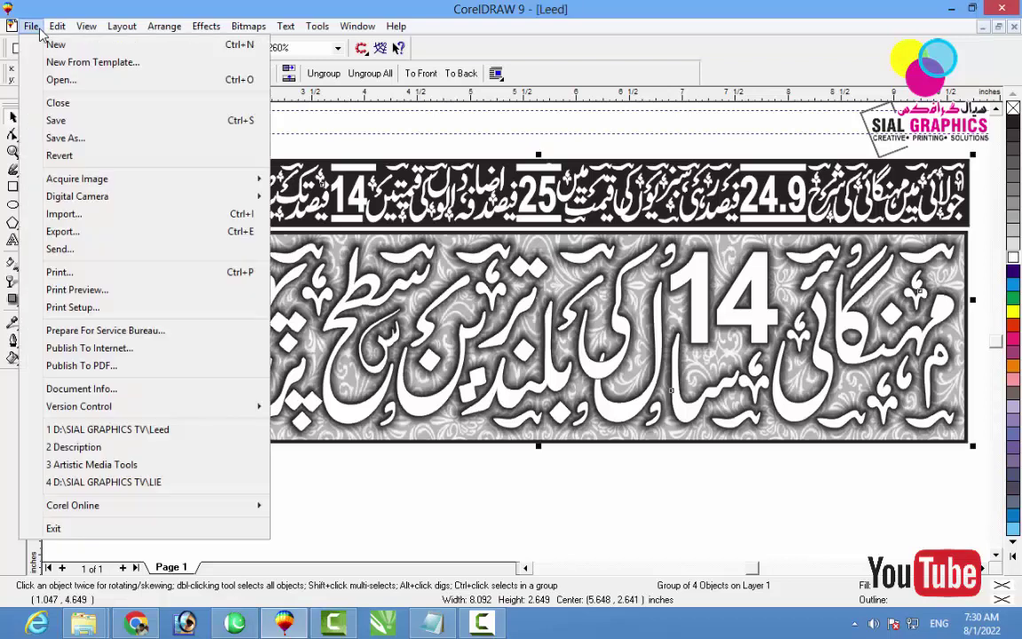
left_click(62, 231)
double_click(480, 356)
type("H")
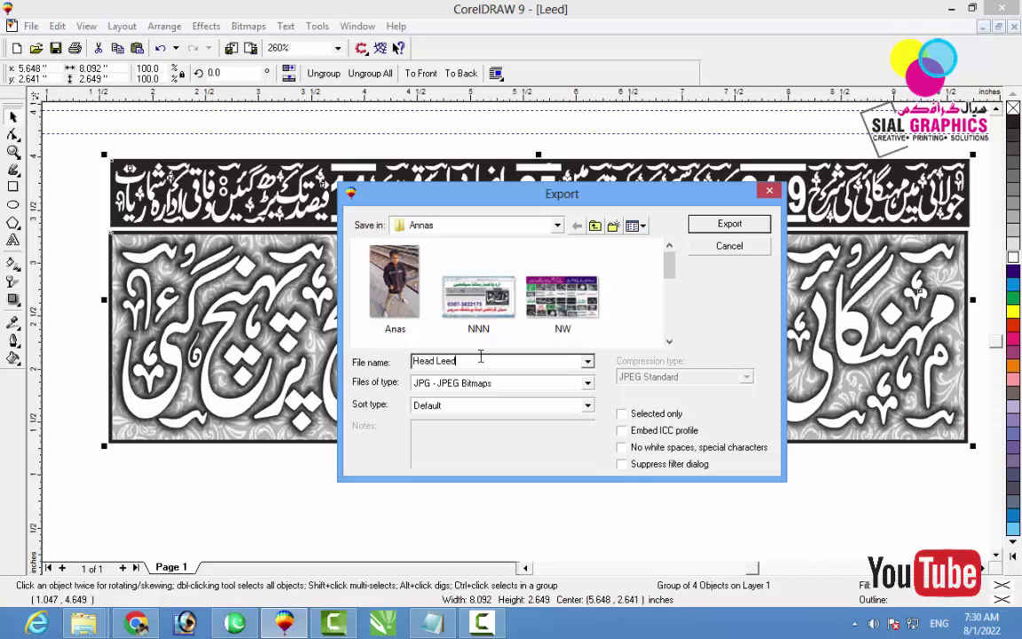
type("ead Leed")
left_click(622, 414)
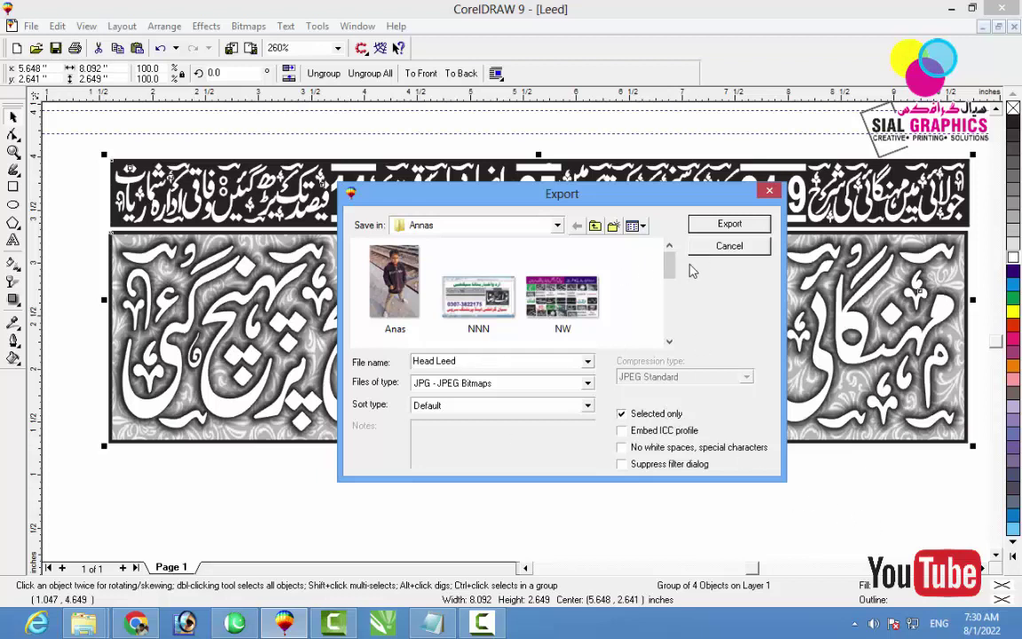
left_click(503, 387)
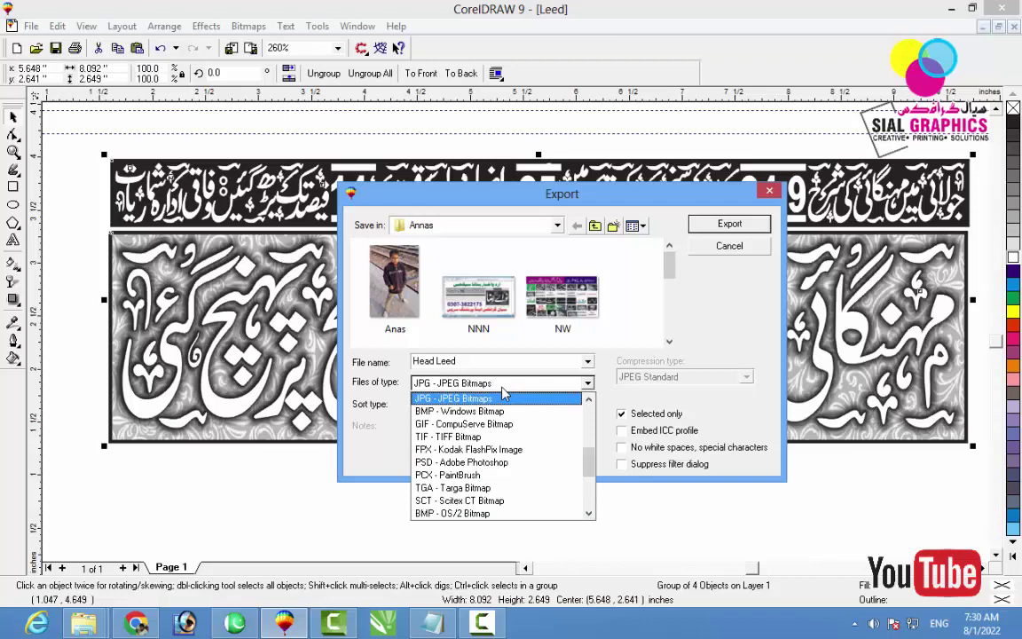
key("t")
key("Return")
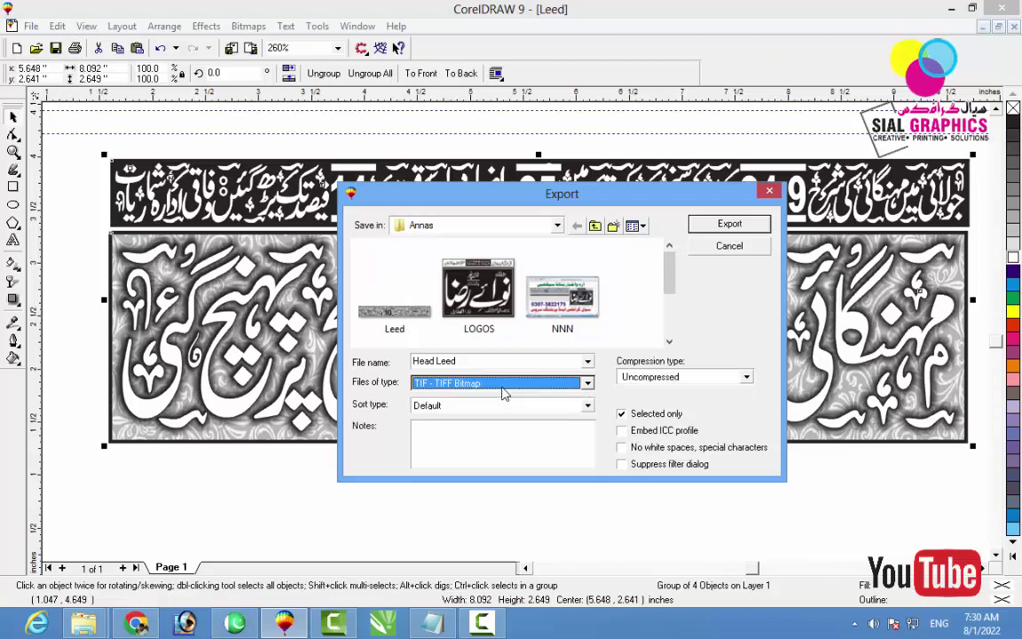
Export the TIFF in Grayscale (8-bit) colour at 300 dpi
left_click(733, 227)
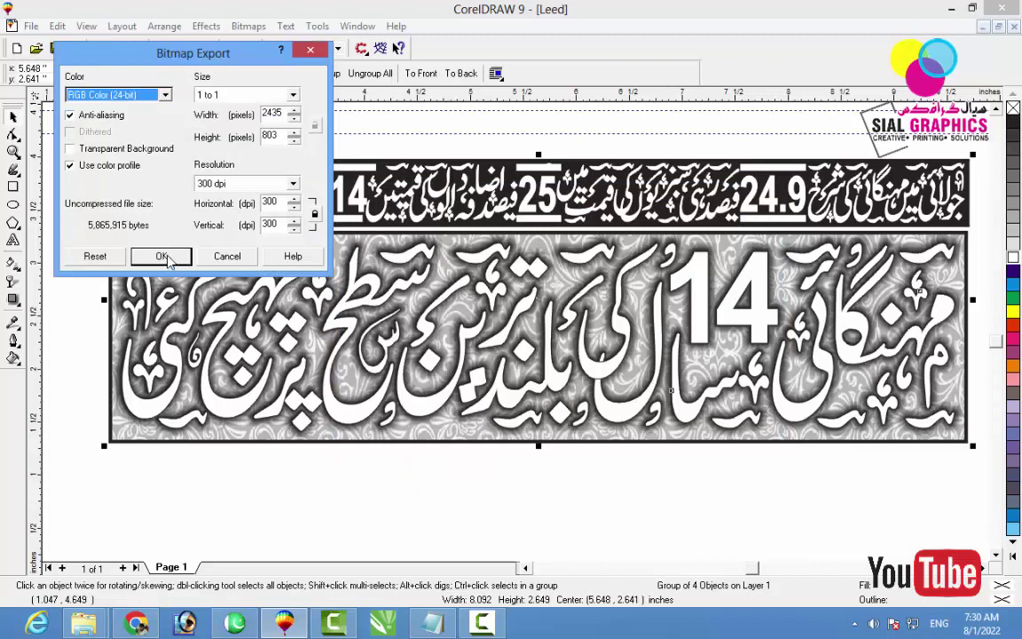
left_click(104, 94)
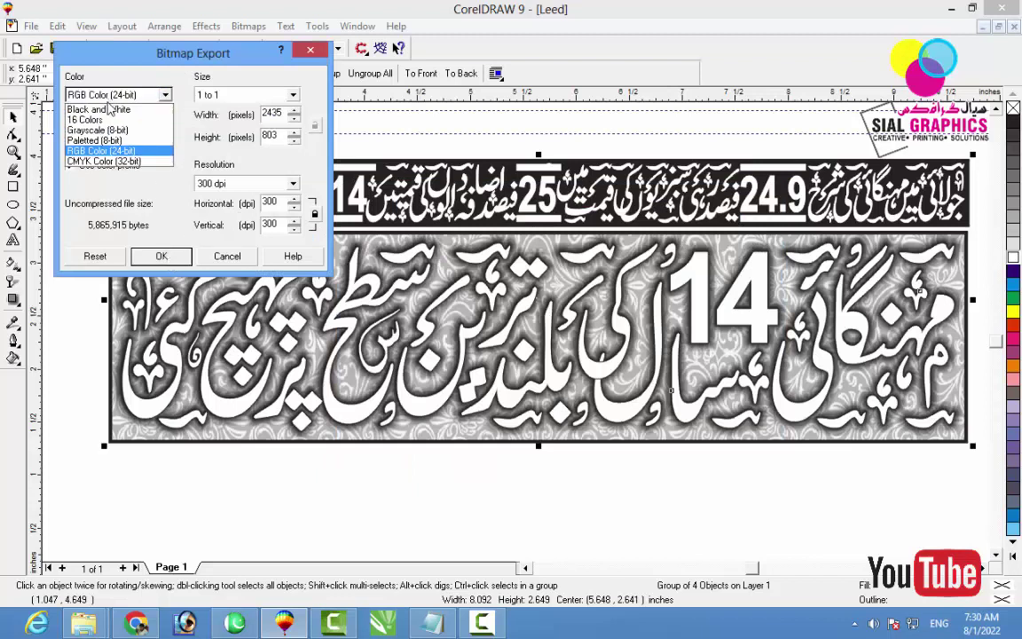
left_click(102, 129)
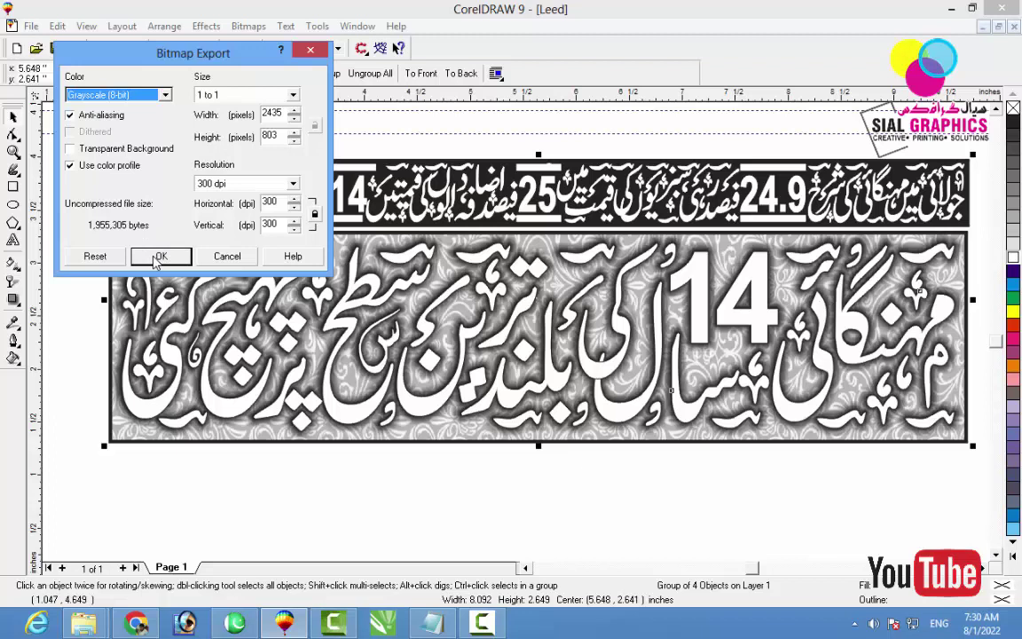
left_click(160, 257)
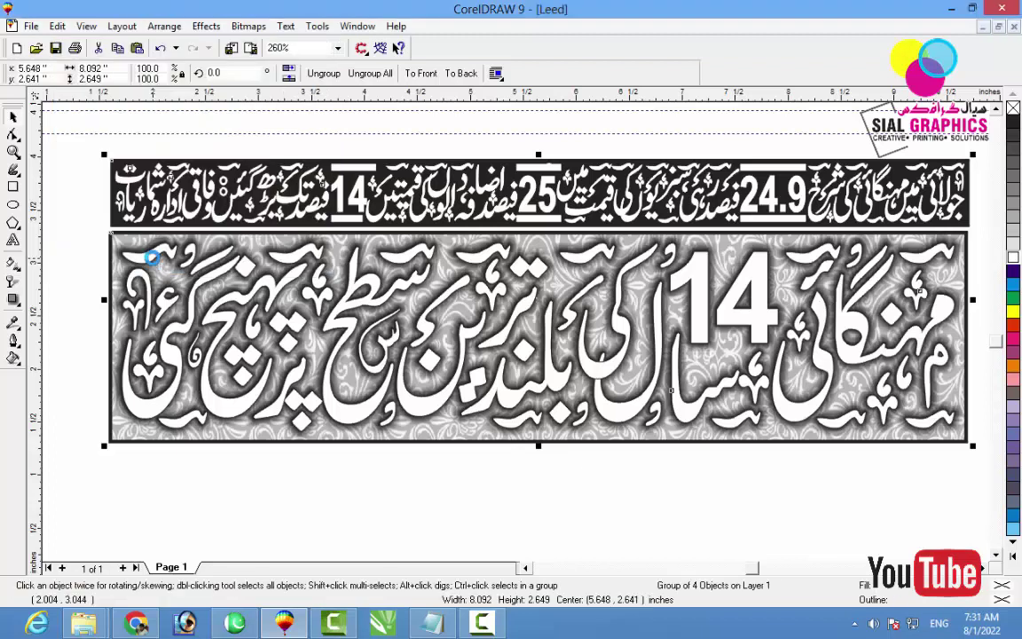
Switch to Urdu InPage and place the "Head Leed" picture from the Annas folder across the columns beneath the newspaper masthead
left_click(228, 625)
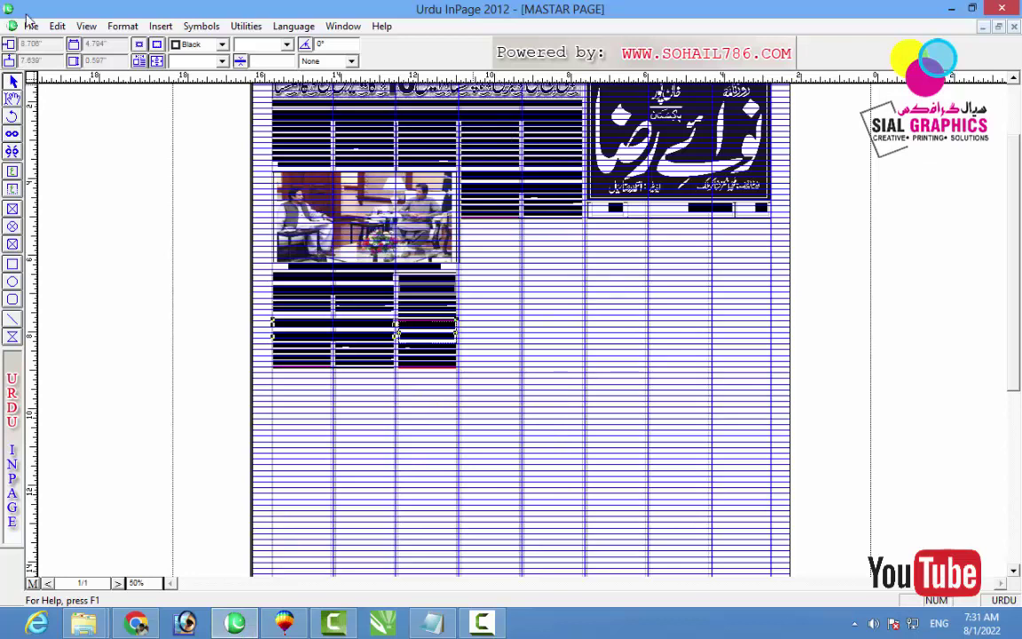
left_click(36, 26)
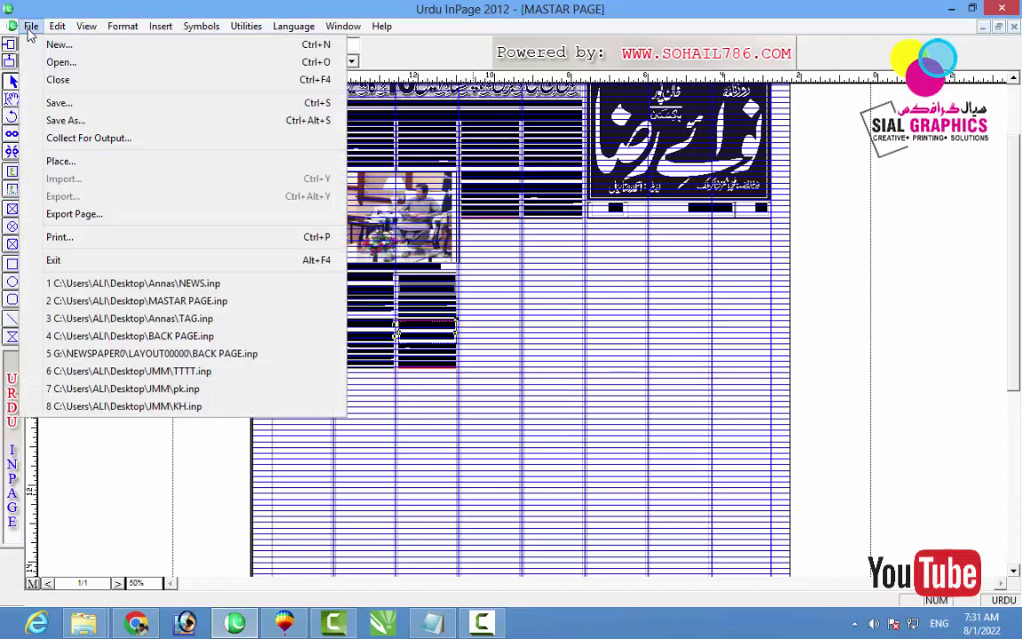
left_click(53, 160)
left_click(497, 257)
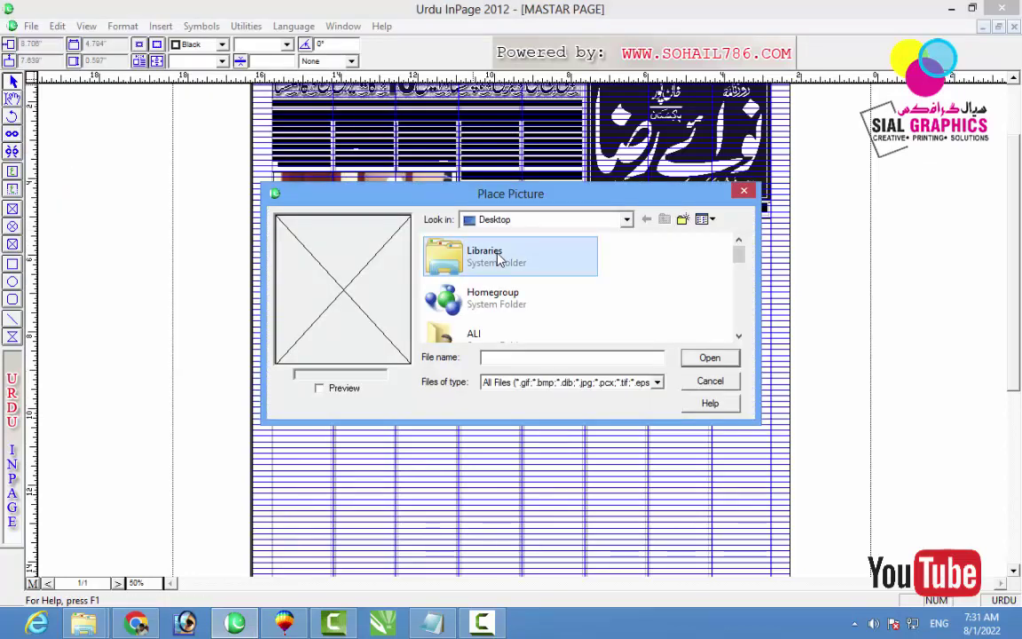
scroll(497, 257, "down", 1)
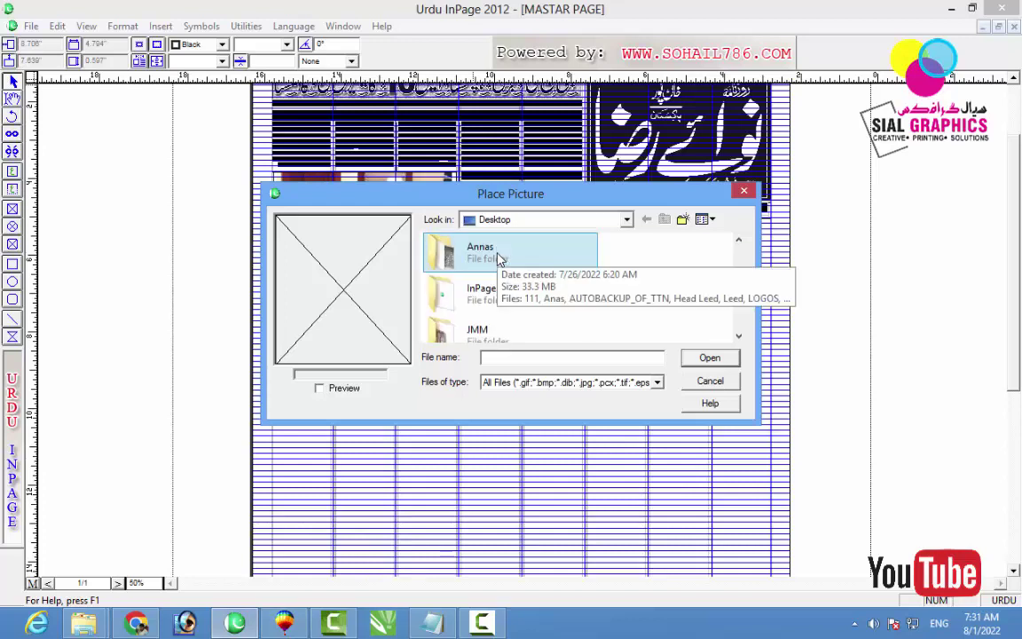
double_click(497, 257)
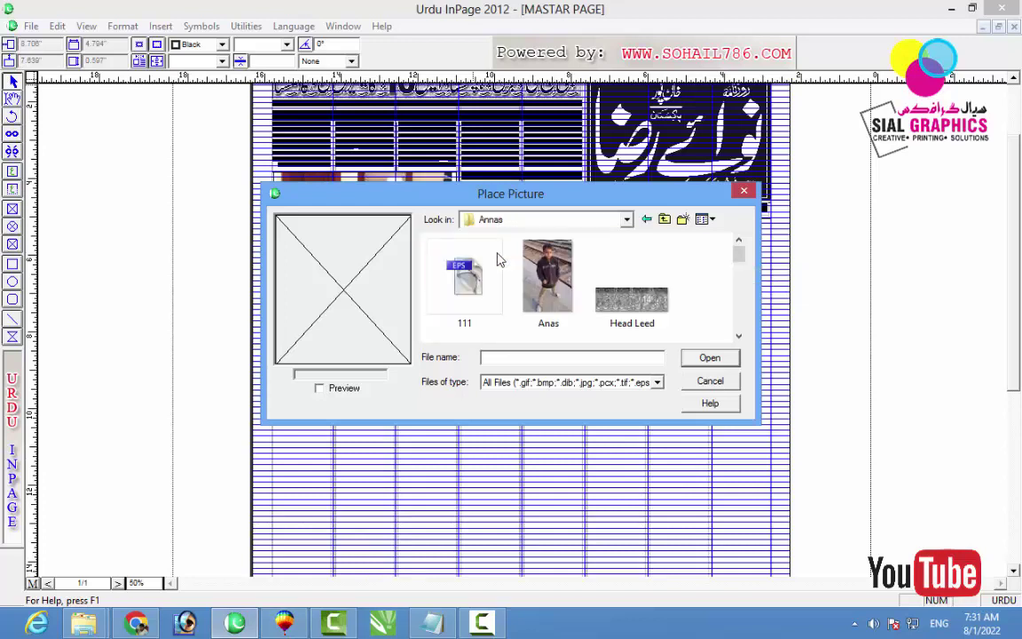
left_click(626, 315)
left_click(707, 358)
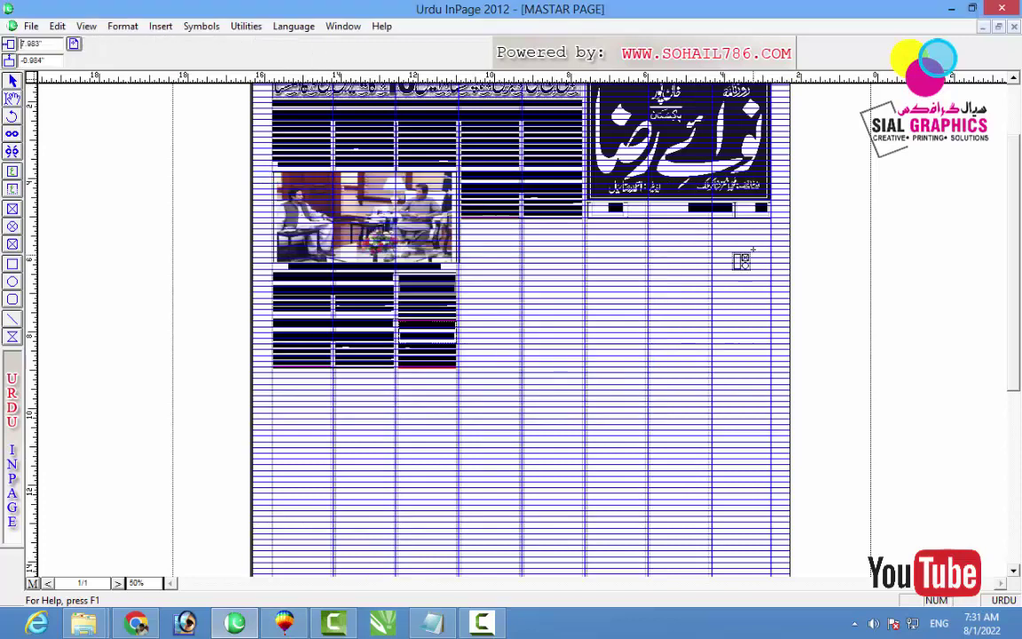
left_click_drag(679, 305, 706, 280)
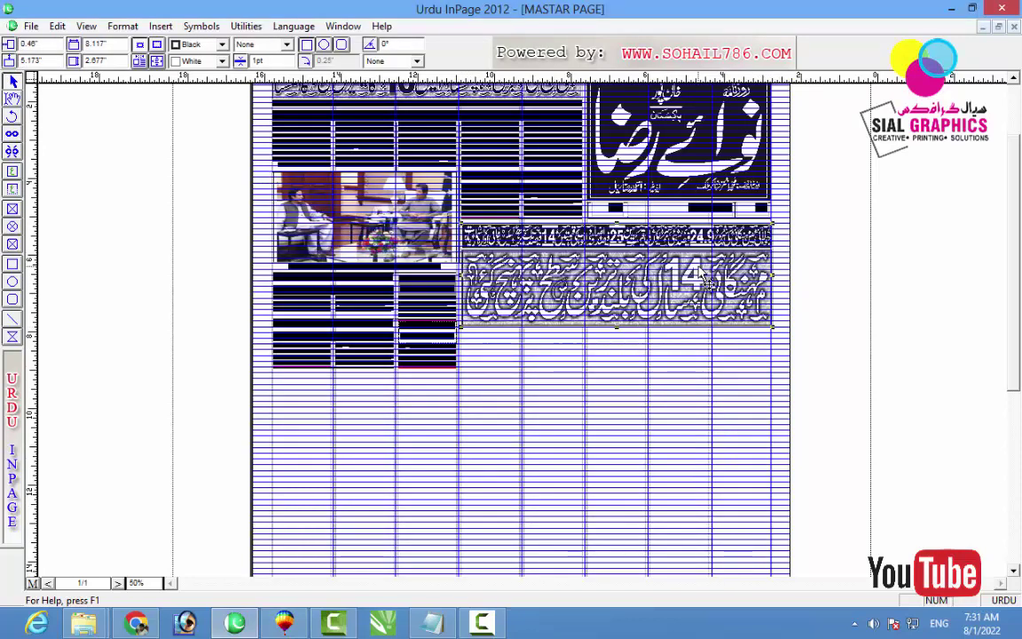
Nudge the placed headline picture up to a vertical position of 5.055", closer to the content above it
key("ctrl+2")
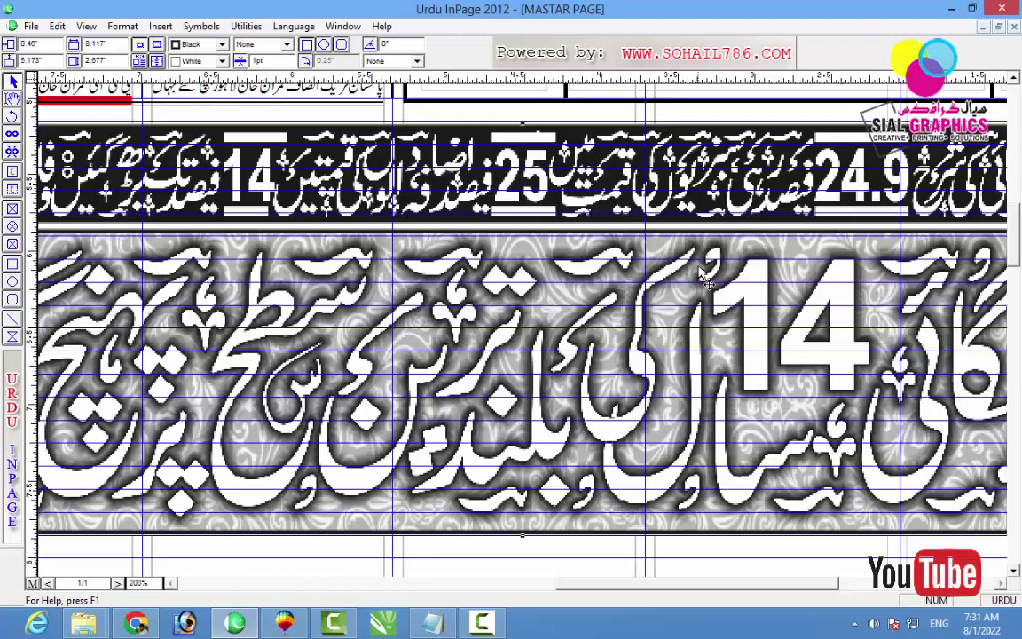
key("Up")
key("Up")
key("Up")
key("Up")
key("Up")
key("Up")
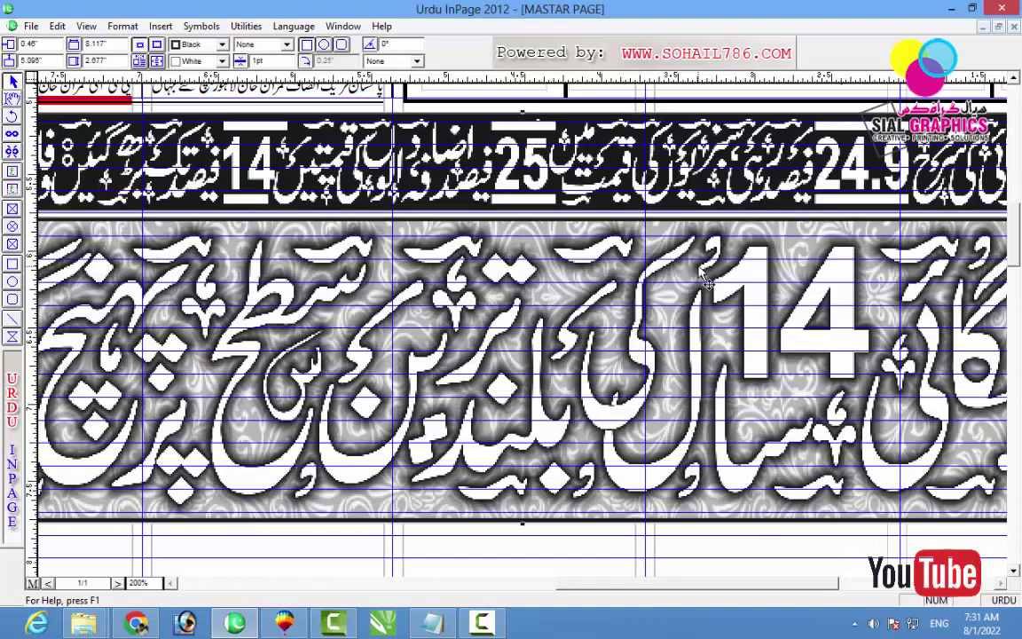
key("Up")
key("Up")
key("Up")
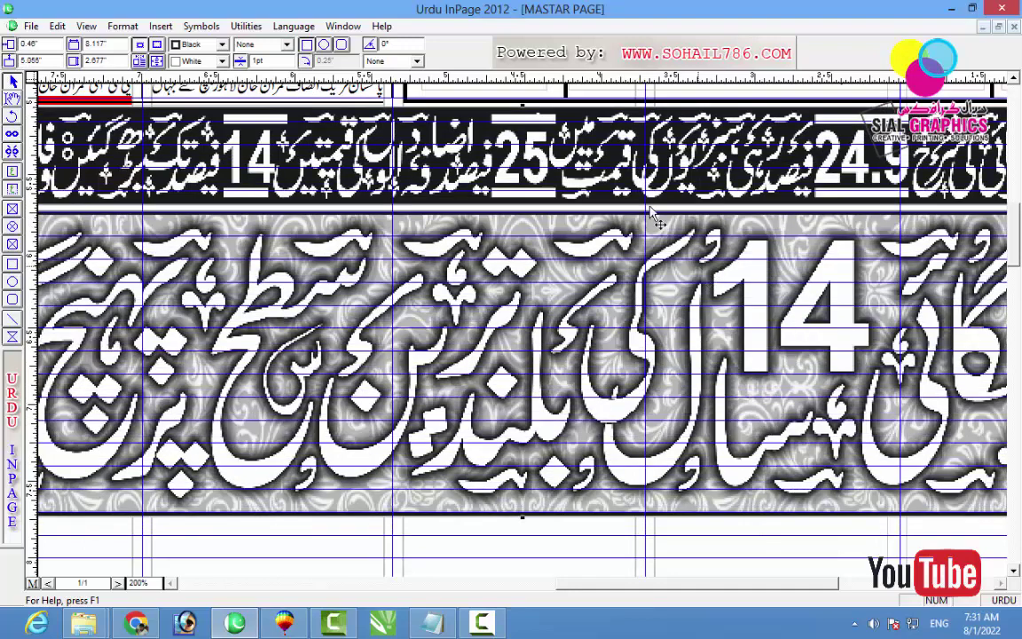
Nudge the headline picture left to a horizontal position of 0.475" and save the document
left_click_drag(166, 587, 172, 587)
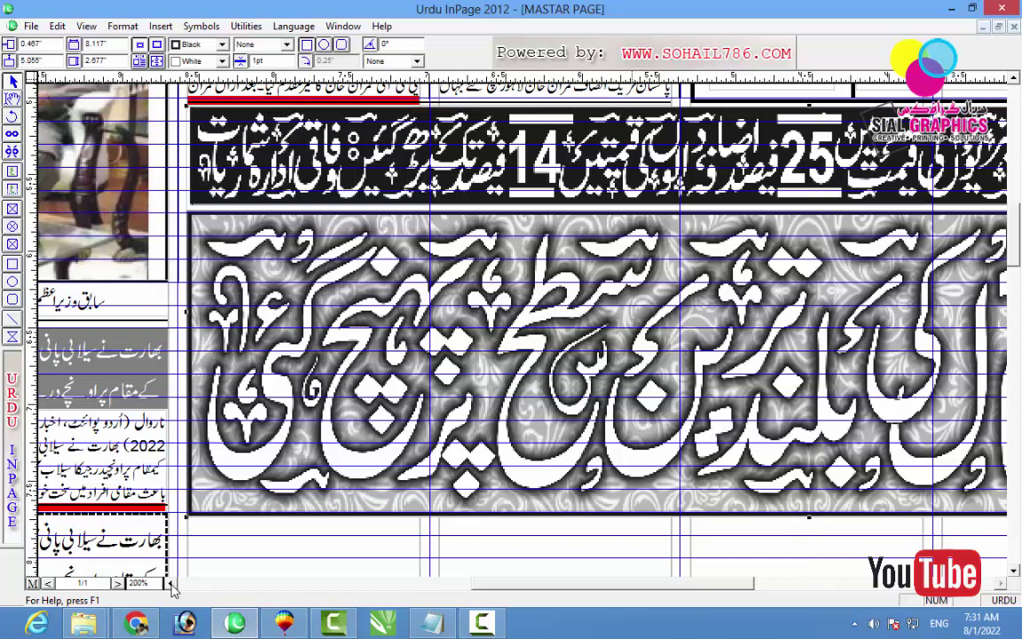
key("Left")
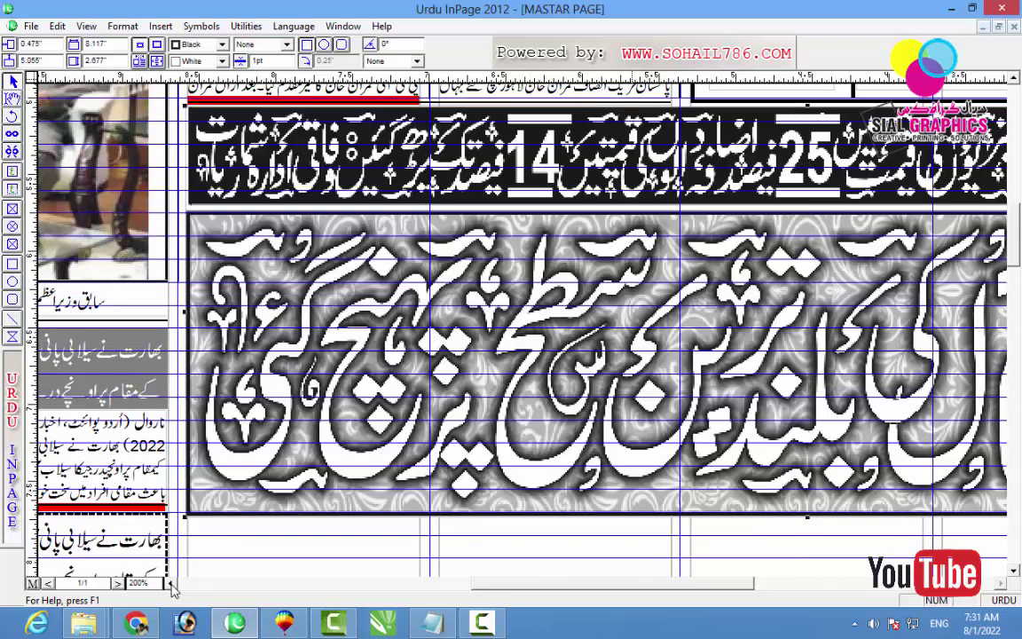
key("ctrl+s")
Create a text box just beneath the headline picture and widen it to 8.072" so it spans the headline's columns
left_click(12, 190)
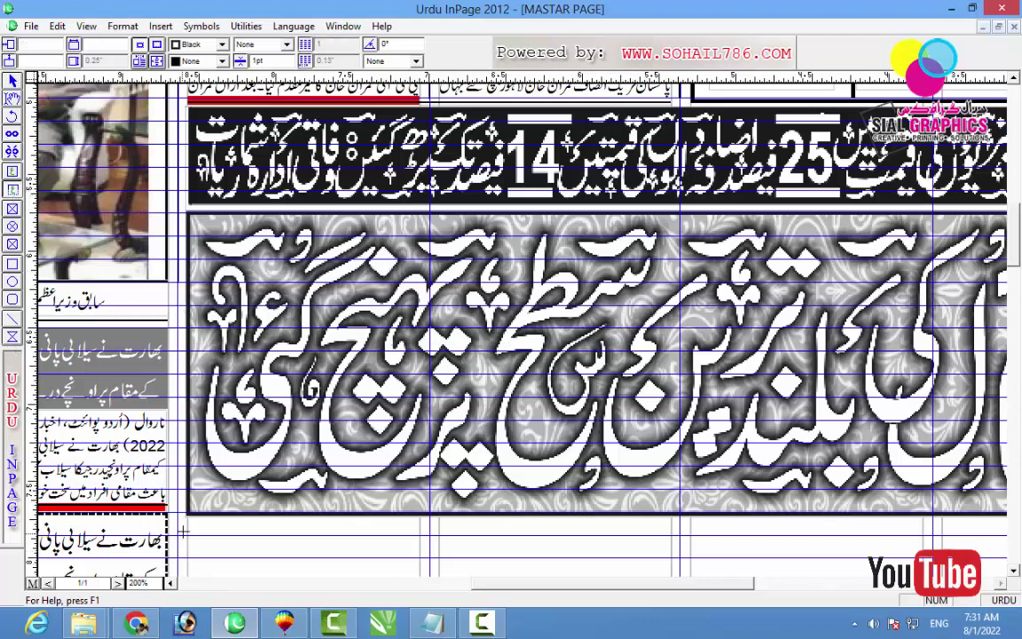
left_click_drag(192, 524, 849, 562)
left_click(1002, 584)
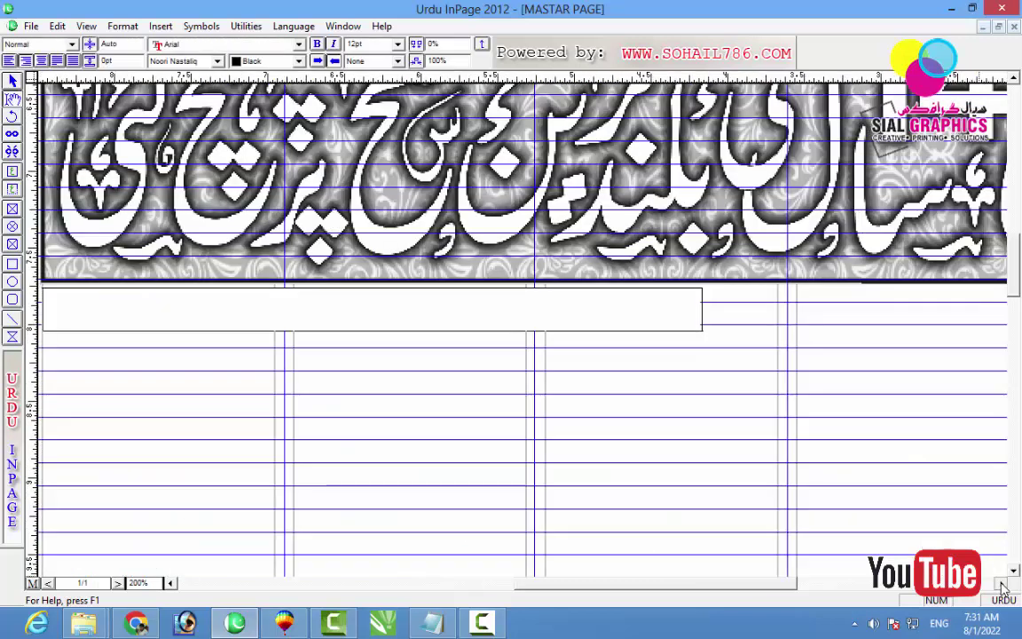
scroll(1001, 582, "right", 3)
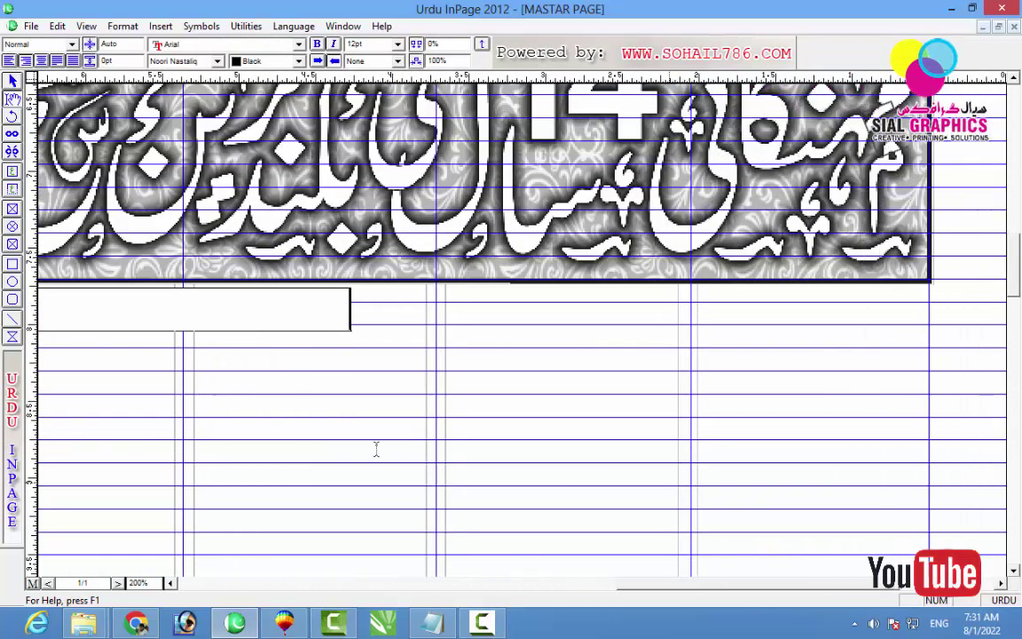
left_click(13, 80)
left_click(346, 318)
left_click_drag(350, 313, 926, 351)
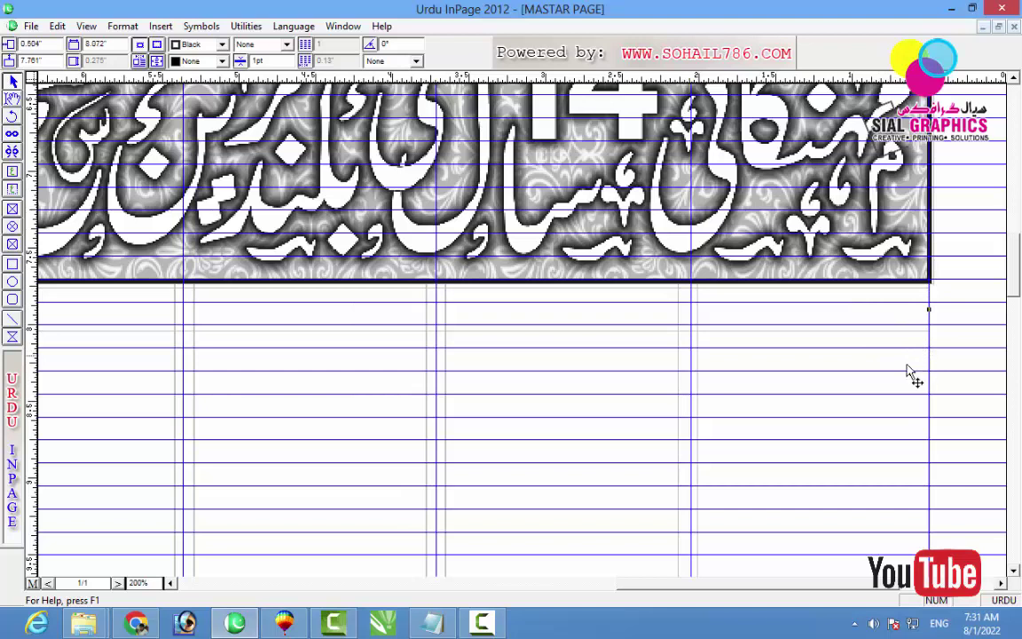
Cut the first line, about vegetable and pulse prices, out of the NEWS document
left_click(344, 26)
left_click(343, 157)
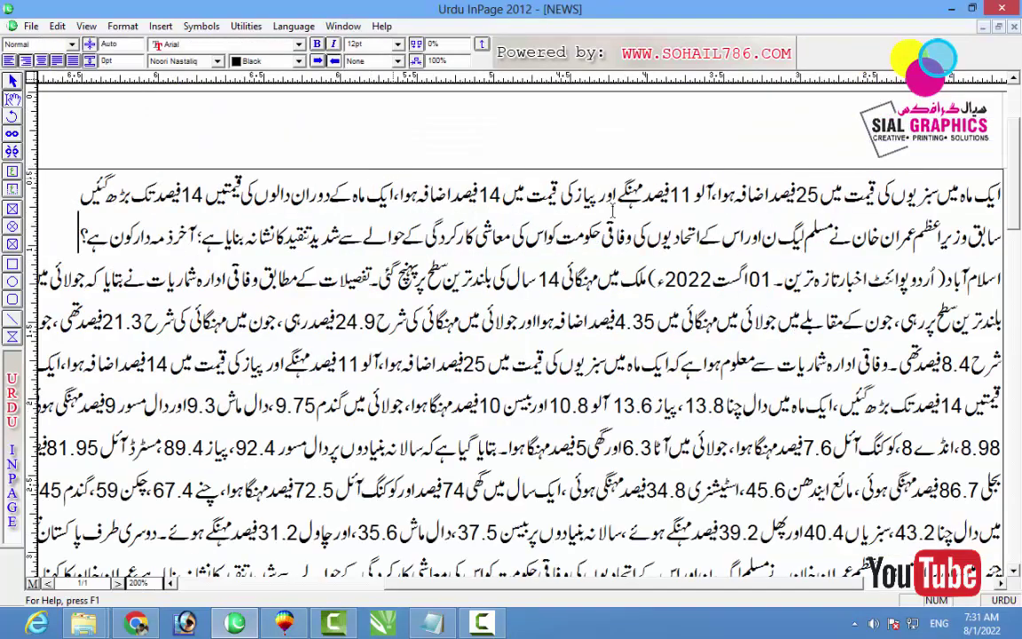
left_click(710, 192)
triple_click(706, 188)
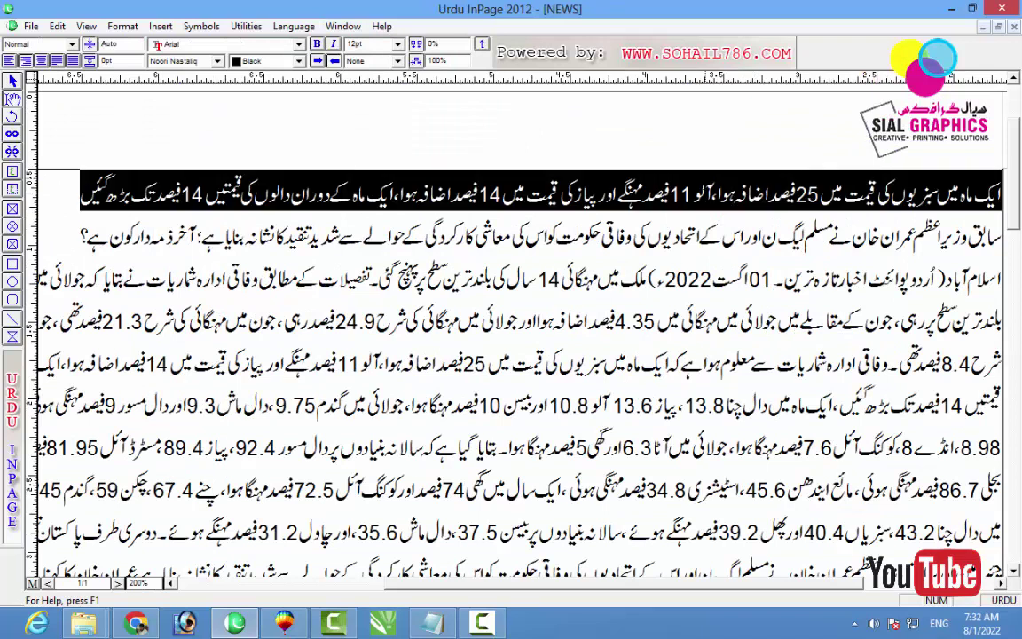
key("Delete")
Paste the cut price line into the new text box beneath the headline in MASTAR PAGE
left_click(343, 27)
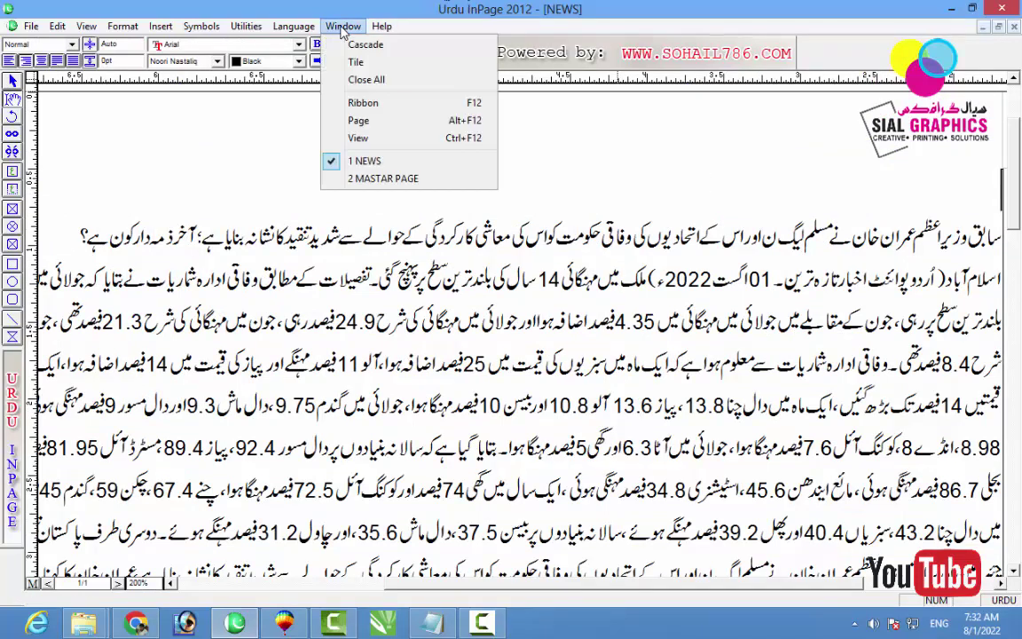
left_click(355, 180)
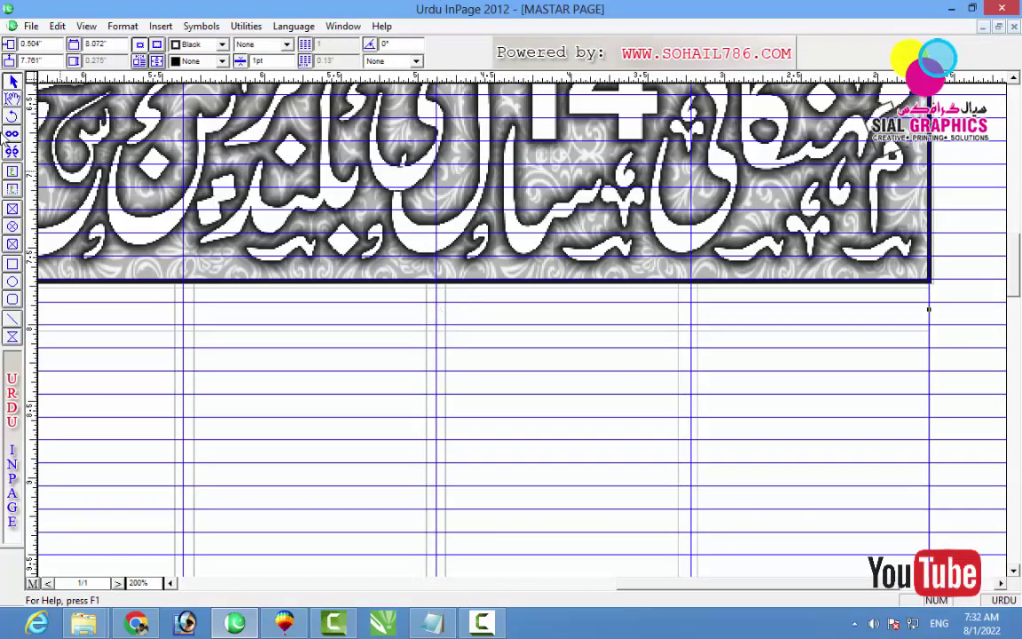
left_click(12, 98)
left_click(320, 302)
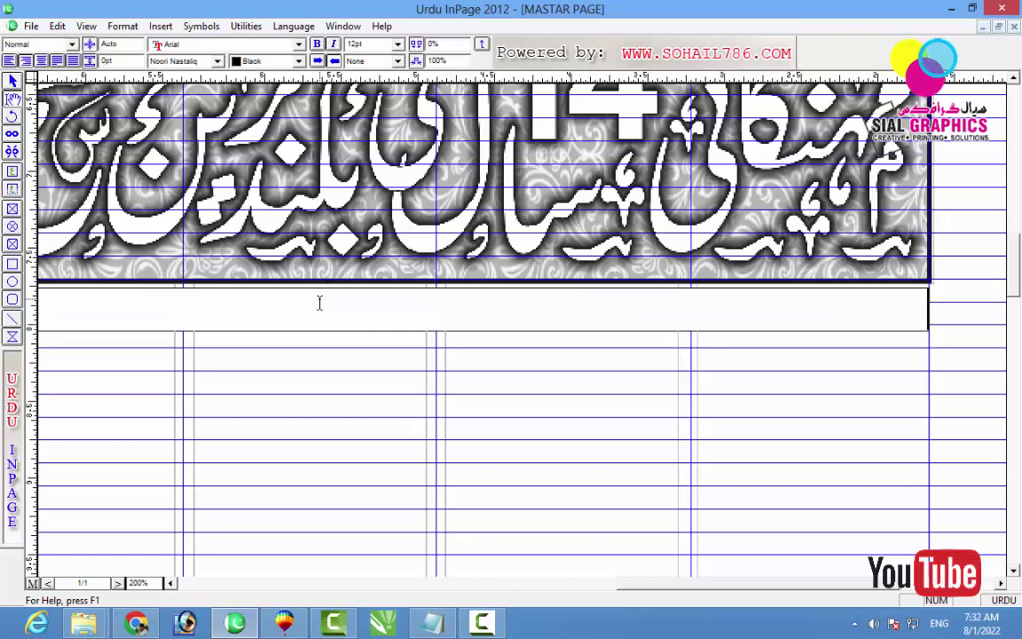
key("ctrl+v")
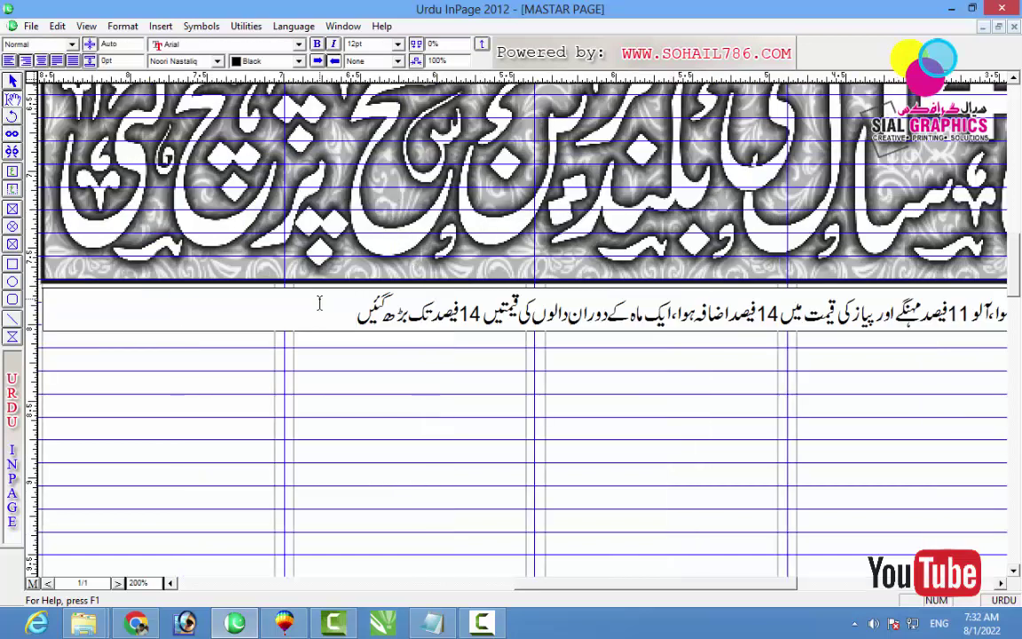
Enlarge the pasted price line to 16 pt and force-justify it across the text box
key("ctrl+a")
key("F12")
key("F12")
key("F12")
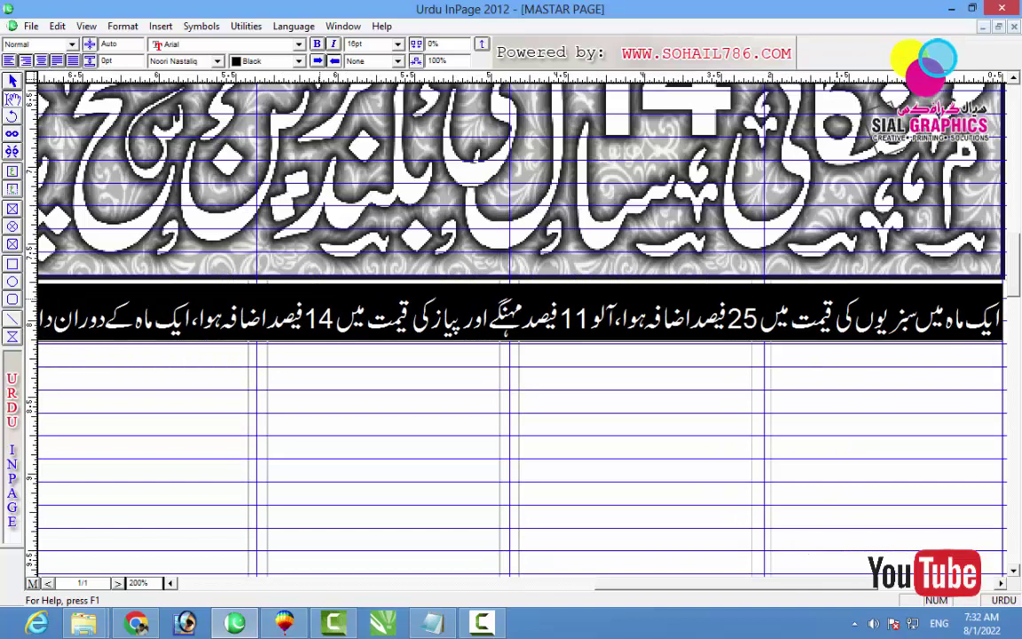
left_click(76, 62)
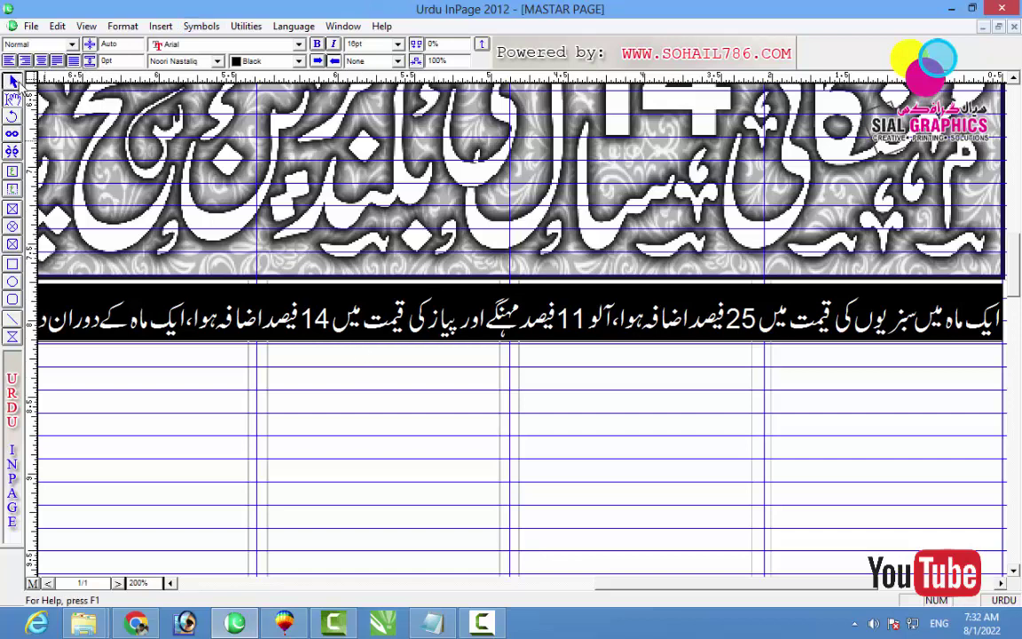
Move the price line's text box up to a vertical position of 7.682", close beneath the headline picture
left_click(13, 80)
left_click(301, 322)
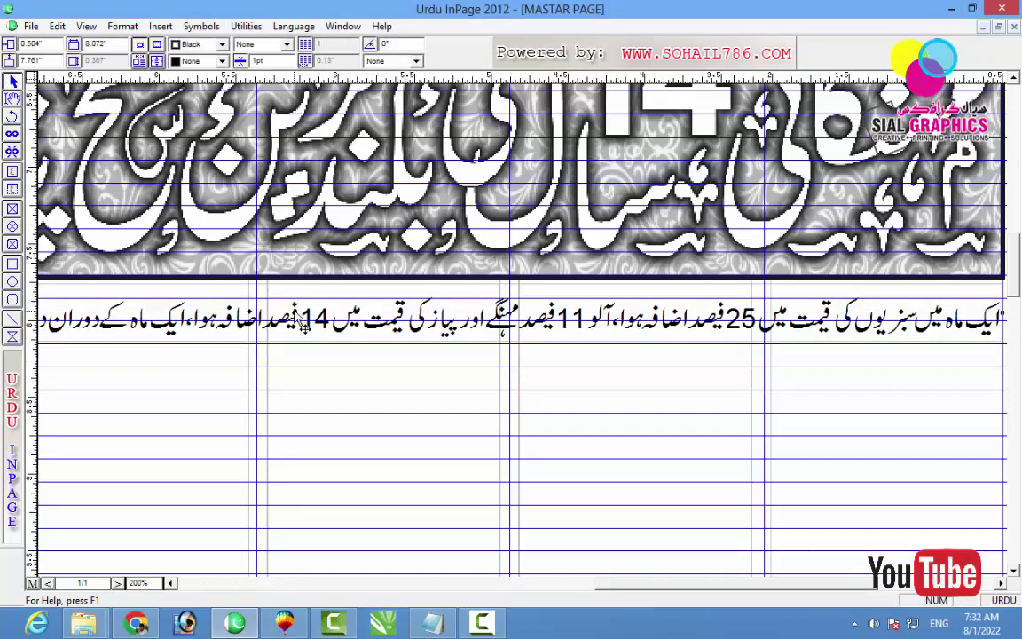
key("Up")
key("Up")
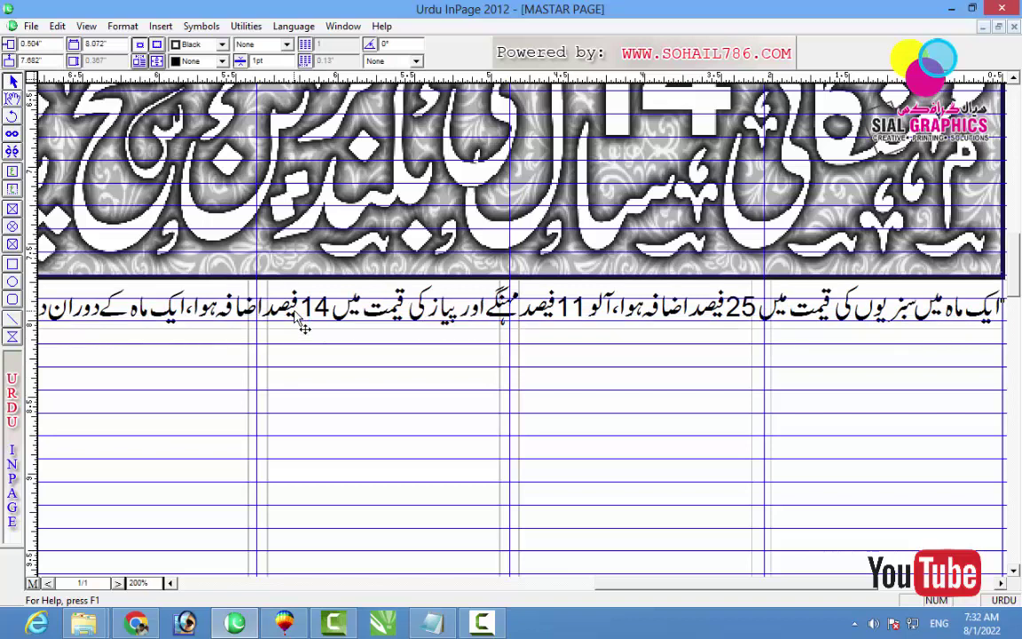
Duplicate the price line's text box and position the copy directly below it at 7.997"
key("ctrl+d")
key("Down")
key("Down")
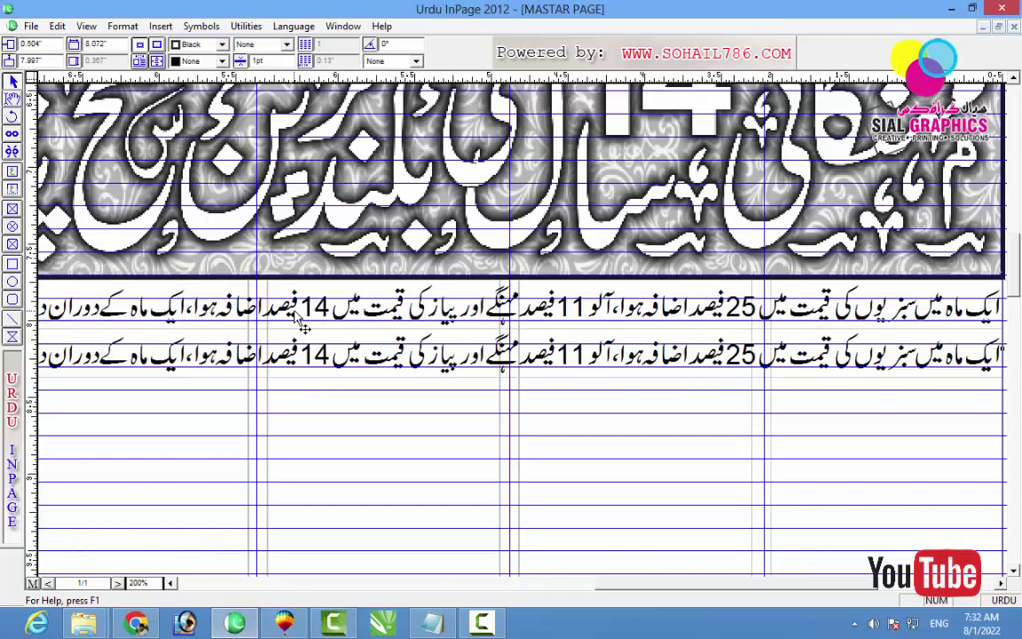
Cut the line criticising the federal government's economic performance from the beginning of the NEWS document
left_click(342, 26)
left_click(364, 161)
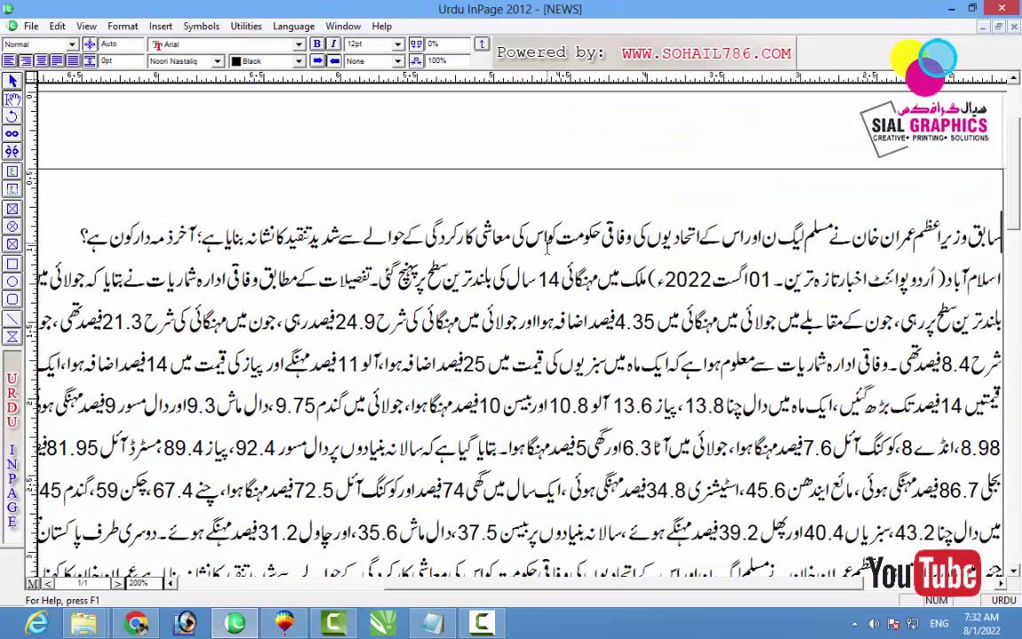
triple_click(545, 247)
key("ctrl+x")
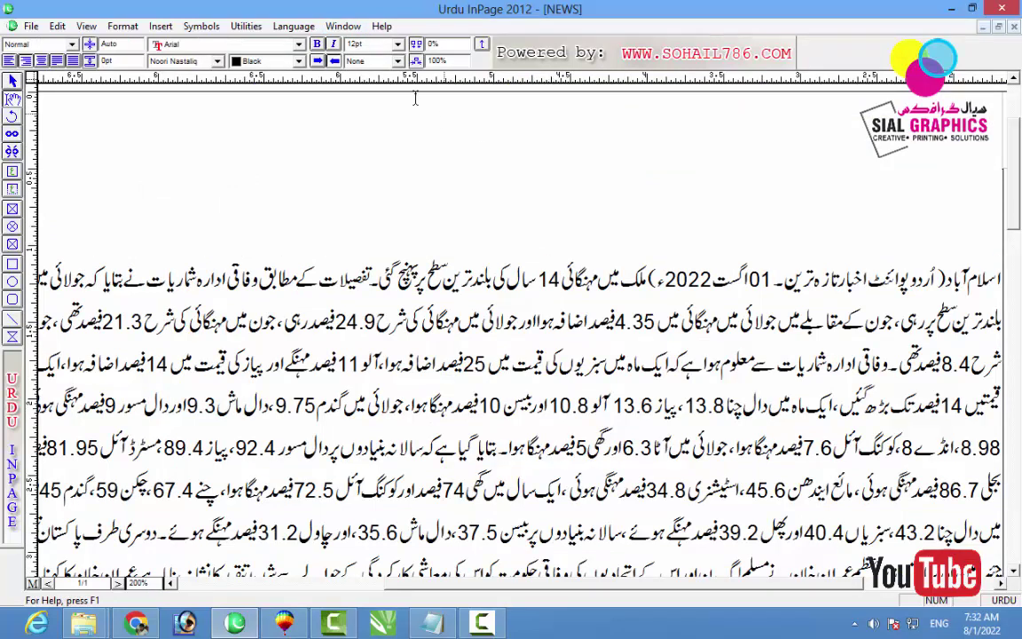
Replace all text in the duplicated box in MASTAR PAGE with the cut line about the government's performance
left_click(343, 26)
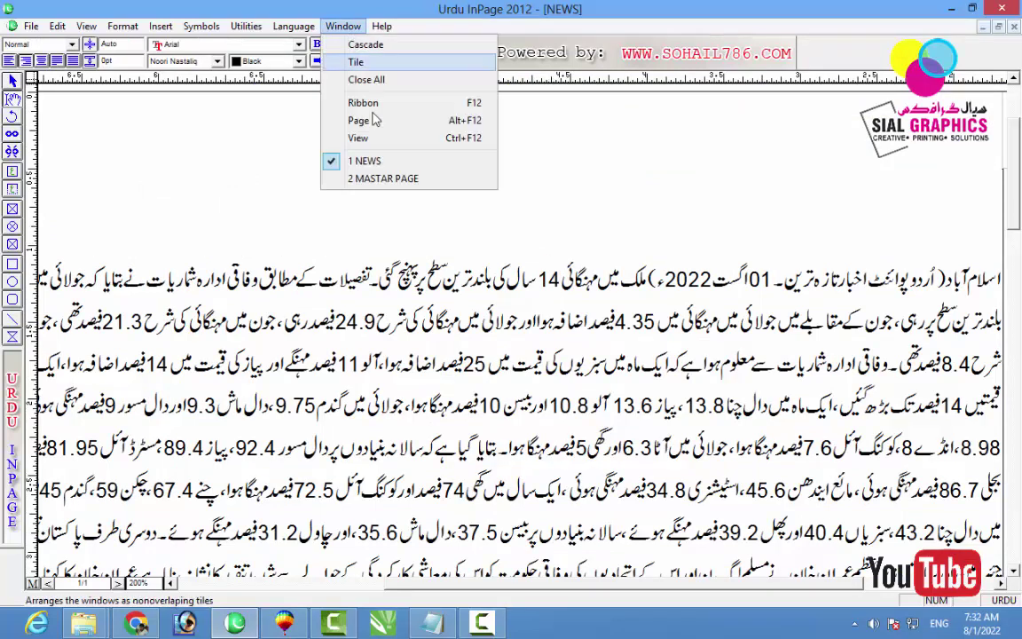
left_click(364, 173)
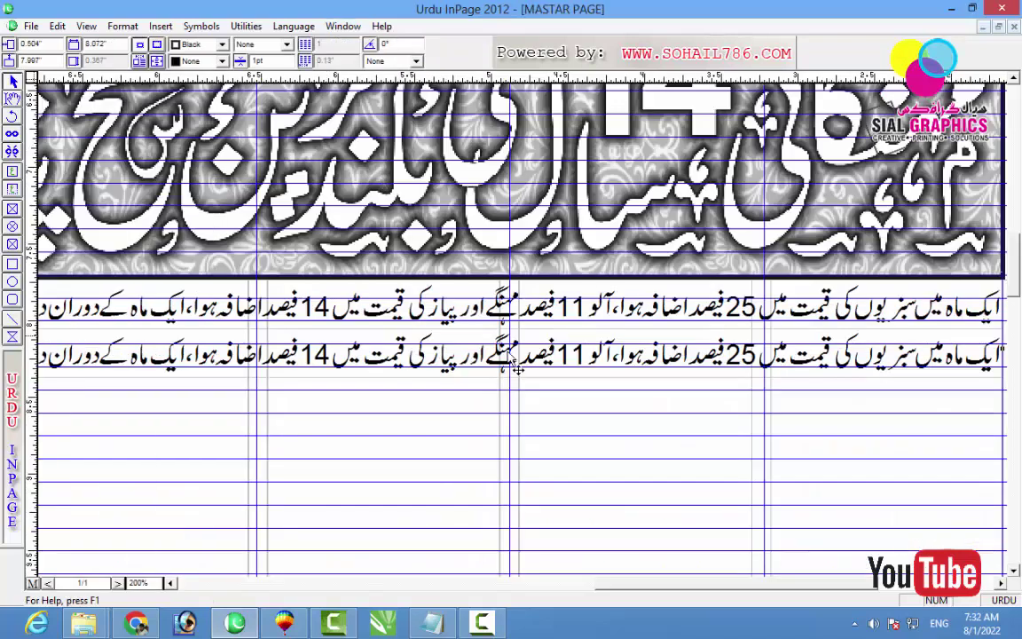
left_click(12, 80)
left_click(282, 357)
key("ctrl+a")
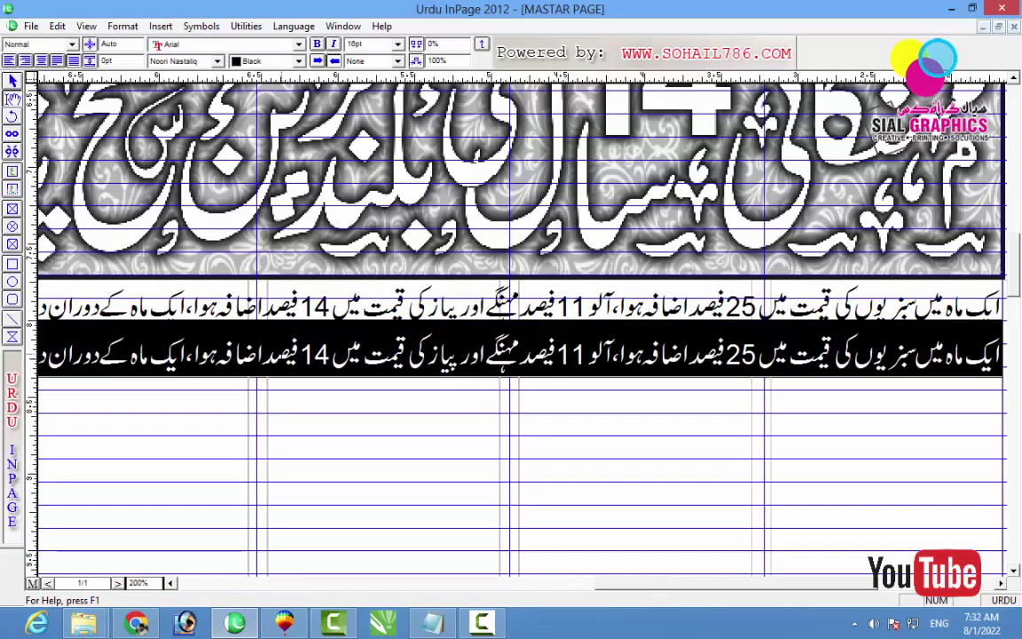
key("ctrl+v")
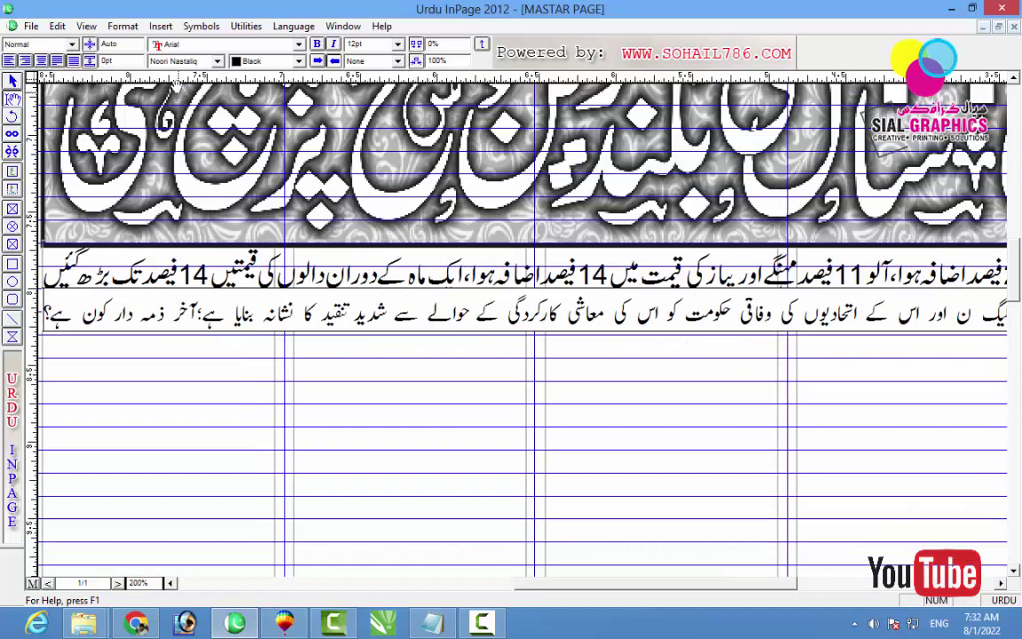
Enlarge the whole second sub-headline line to 15 pt
key("ctrl+a")
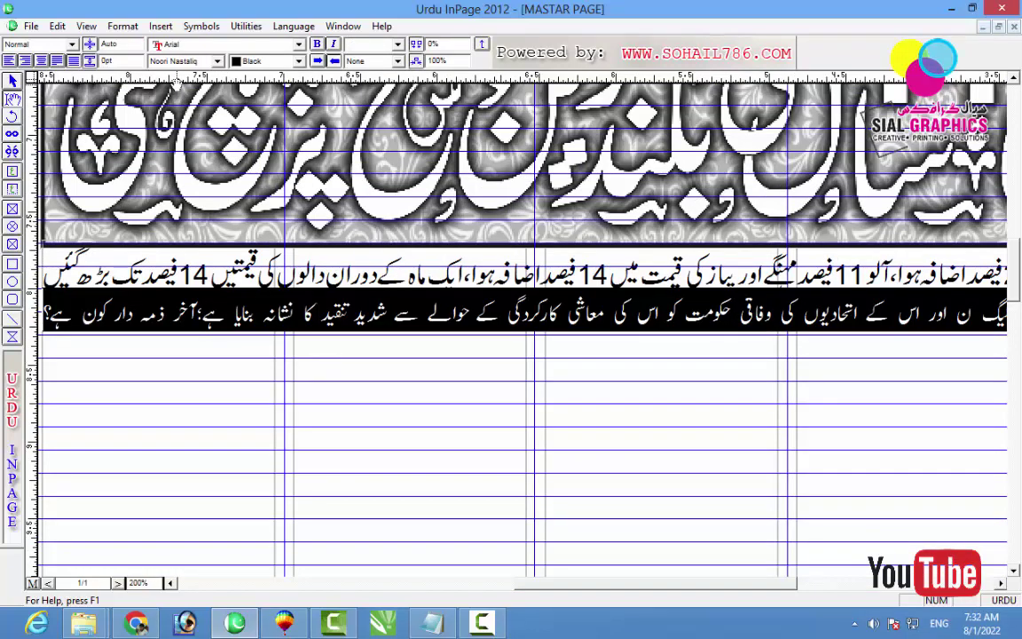
key("ctrl+v")
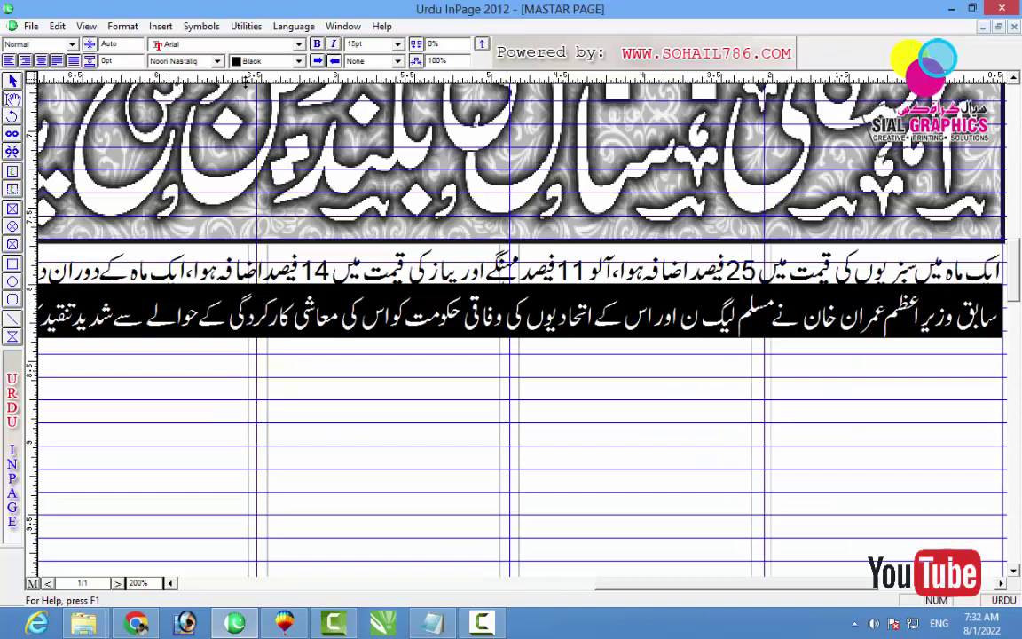
Color the second sub-headline's text White and fill its text box with Black
left_click(257, 61)
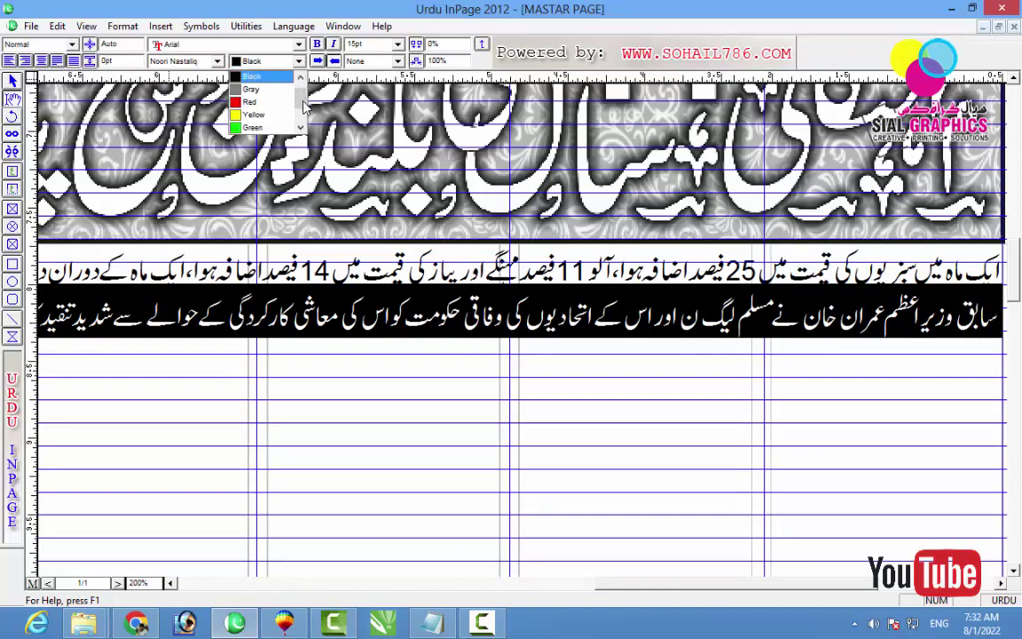
left_click_drag(303, 95, 302, 82)
left_click(273, 77)
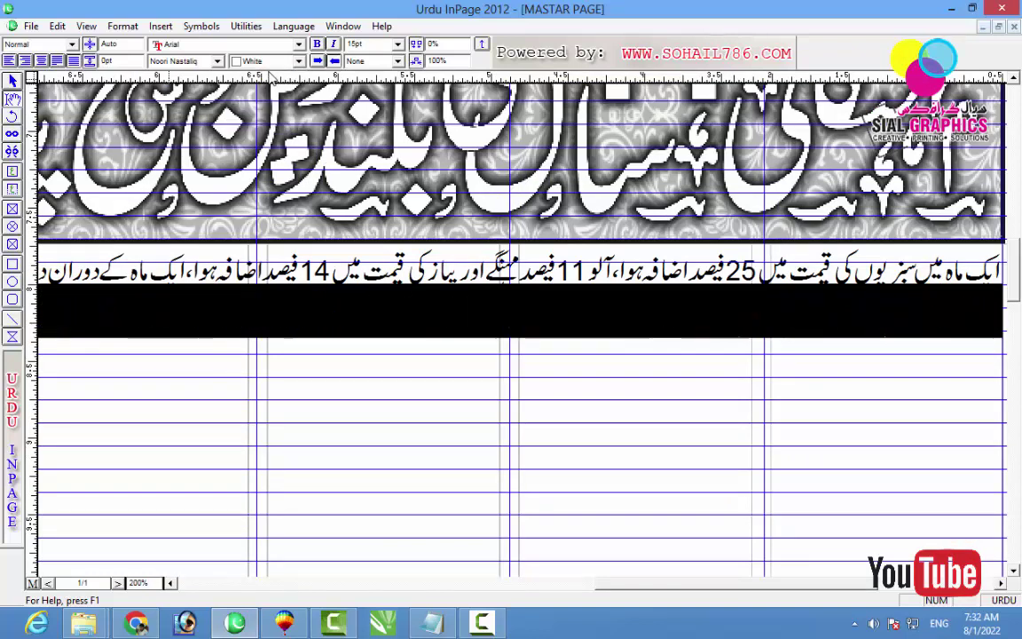
left_click(12, 80)
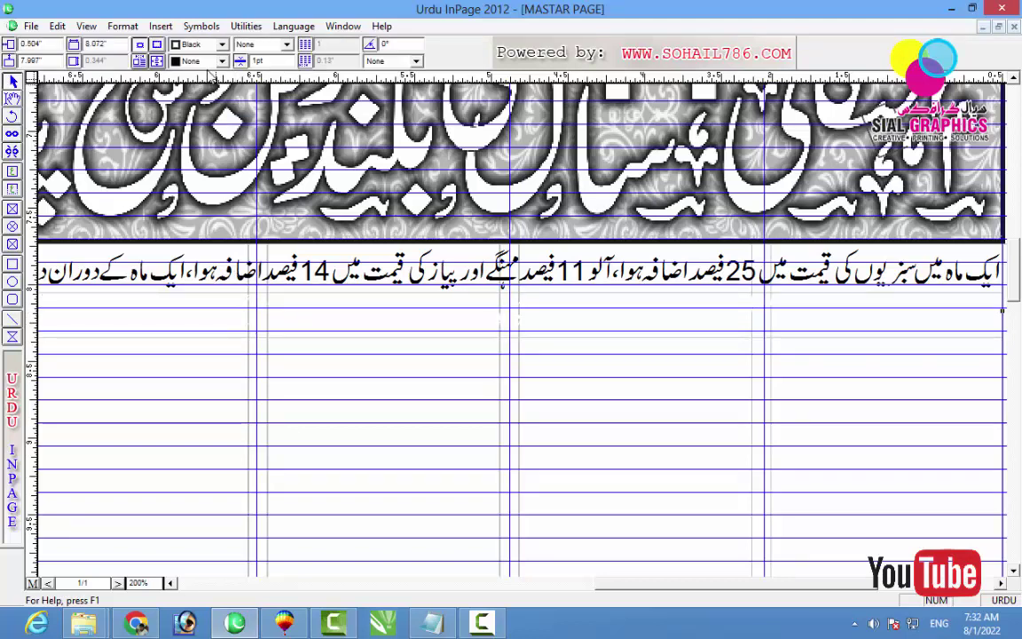
left_click(213, 60)
left_click(190, 102)
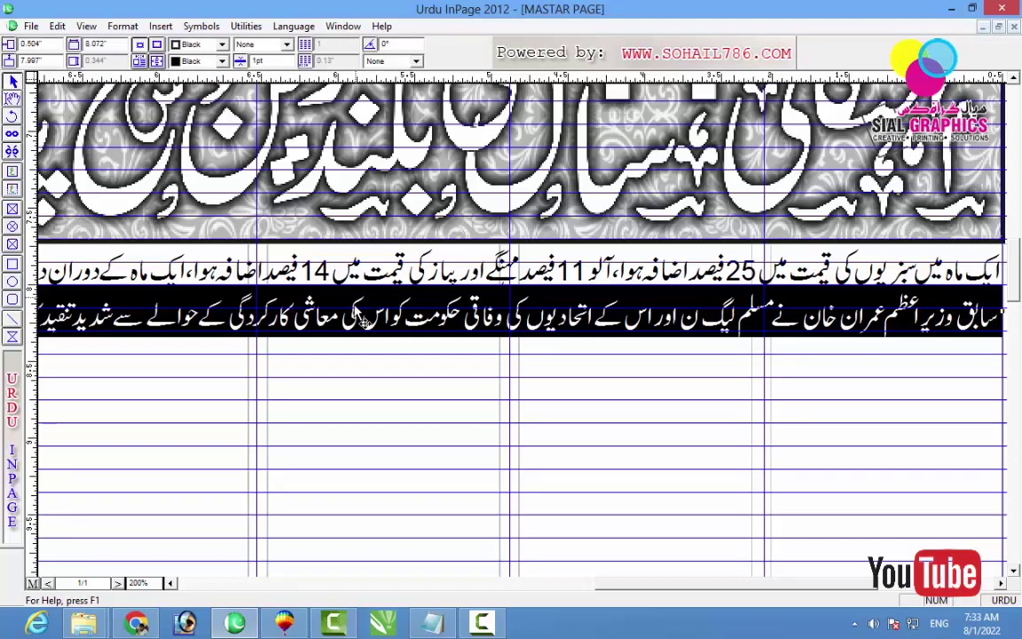
Nudge the black sub-headline box down to 8.076" to leave a gap below the price line, and save the document
key("Down")
key("Down")
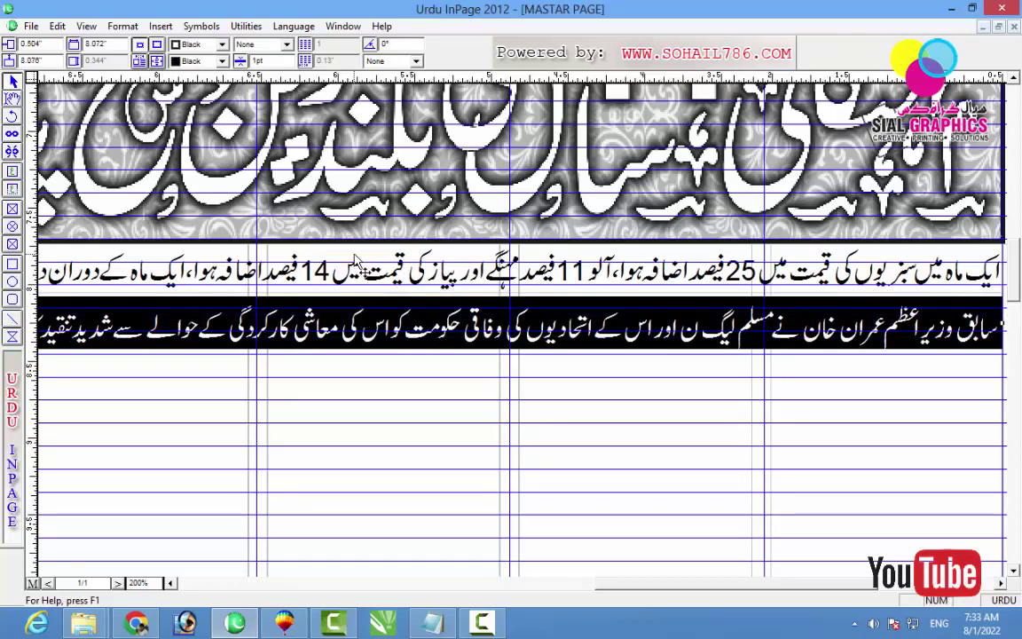
key("ctrl+s")
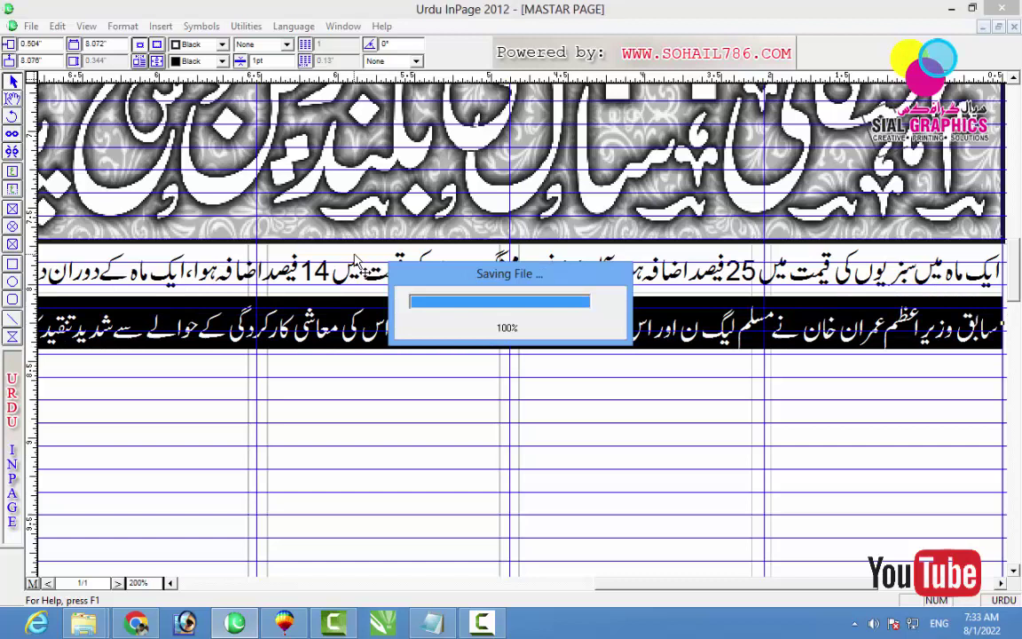
key("ctrl+5")
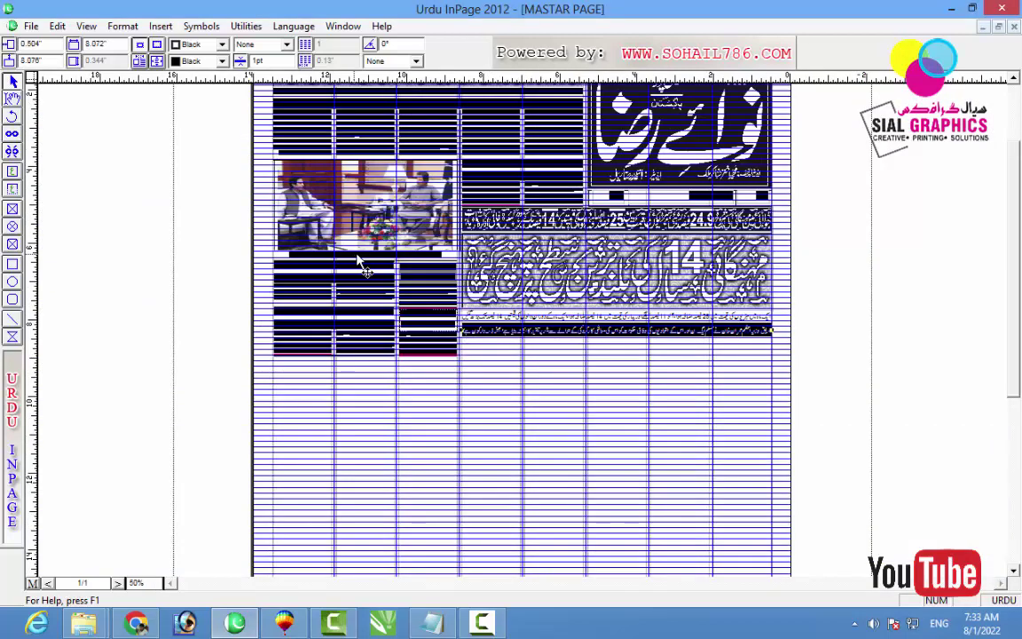